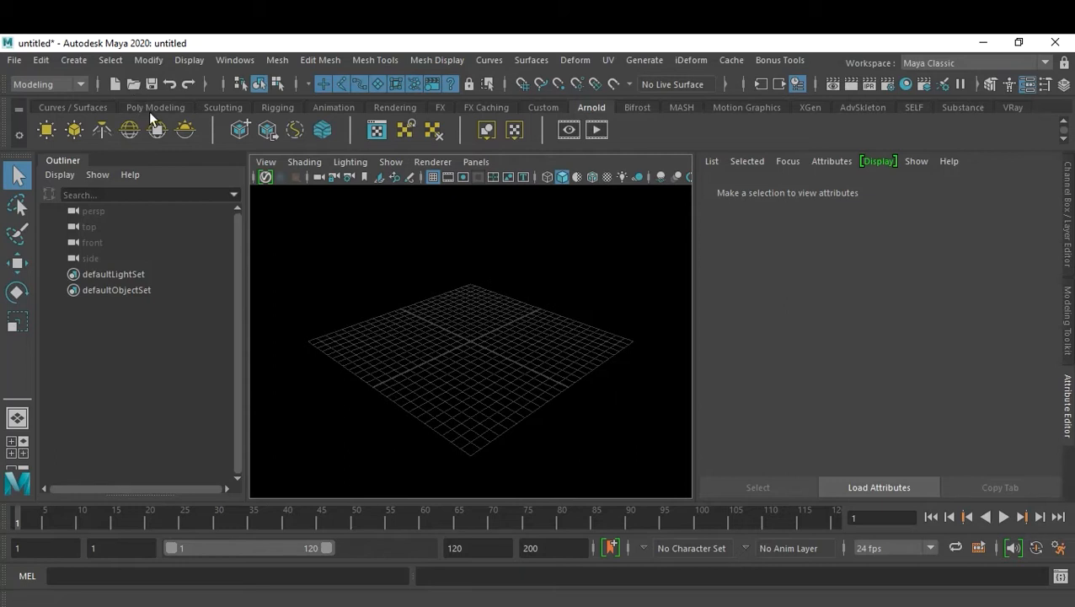
Create a NURBS circle at the origin and set its Rotate X to 90 so it stands upright.
left_click(82, 109)
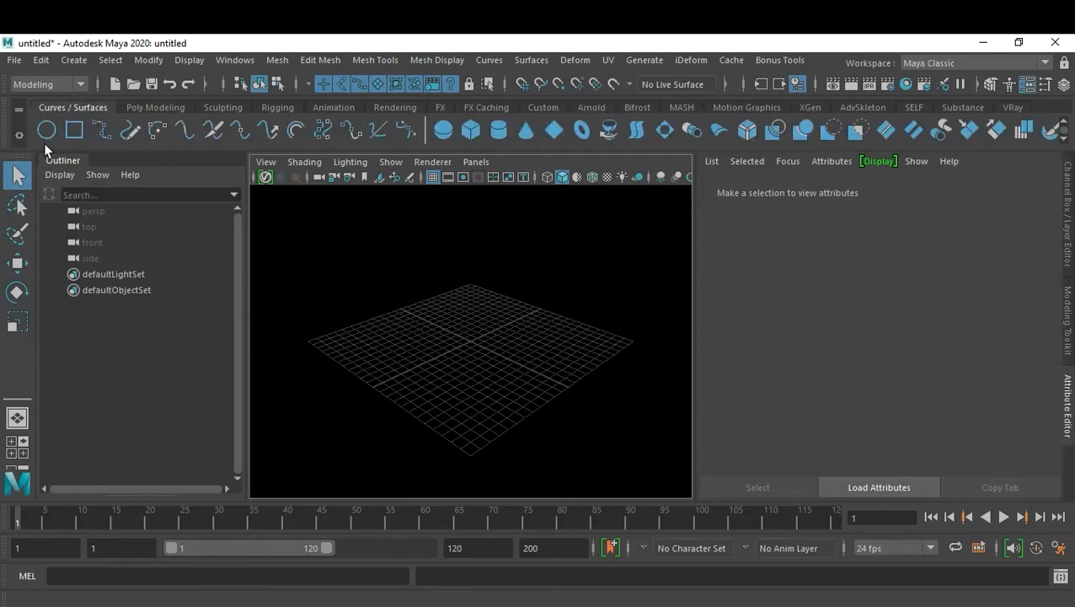
left_click(46, 130)
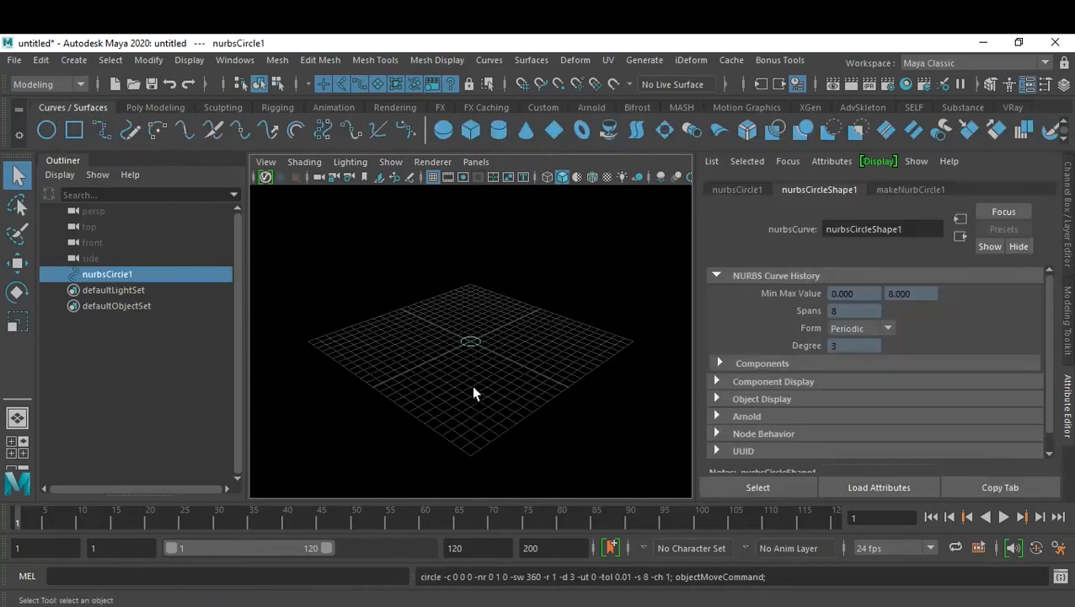
key("e")
left_click_drag(451, 309, 569, 358)
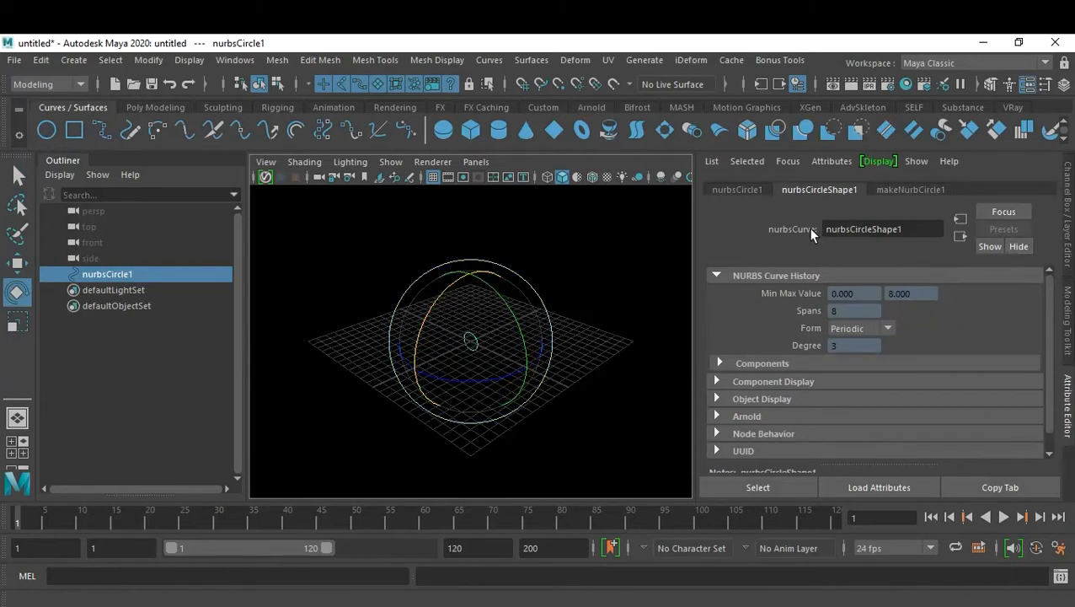
key("ctrl+a")
left_click(1009, 244)
type("90")
key("Return")
Set the circle's radius to 7 in its makeNurbCircle1 creation settings and deselect it.
scroll(965, 318, "down", 1)
left_click(925, 353)
scroll(986, 330, "down", 5)
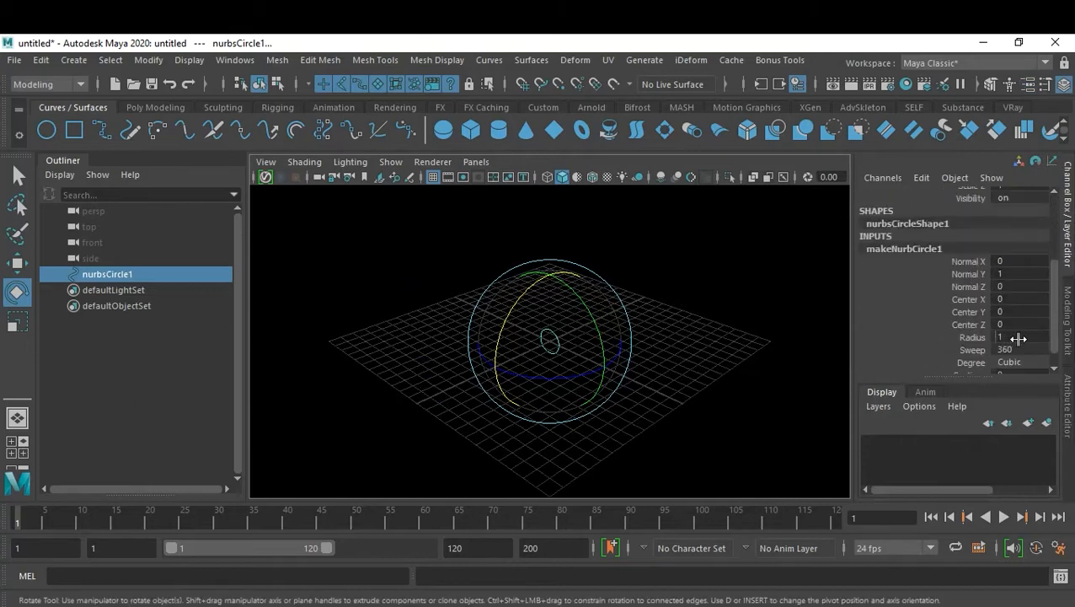
left_click(1026, 336)
type("5")
key("Return")
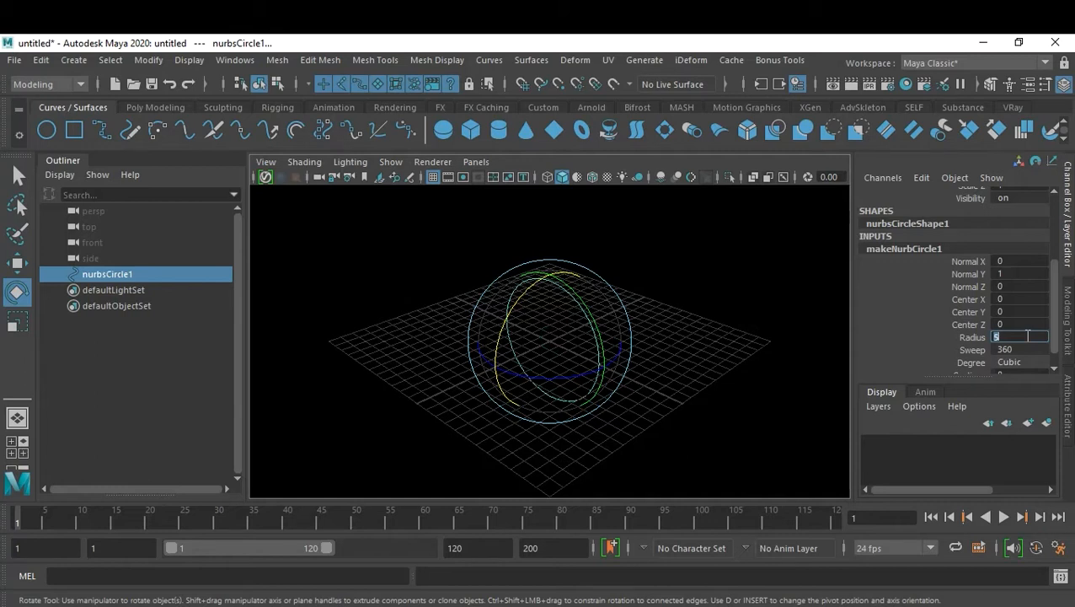
type("6")
key("Return")
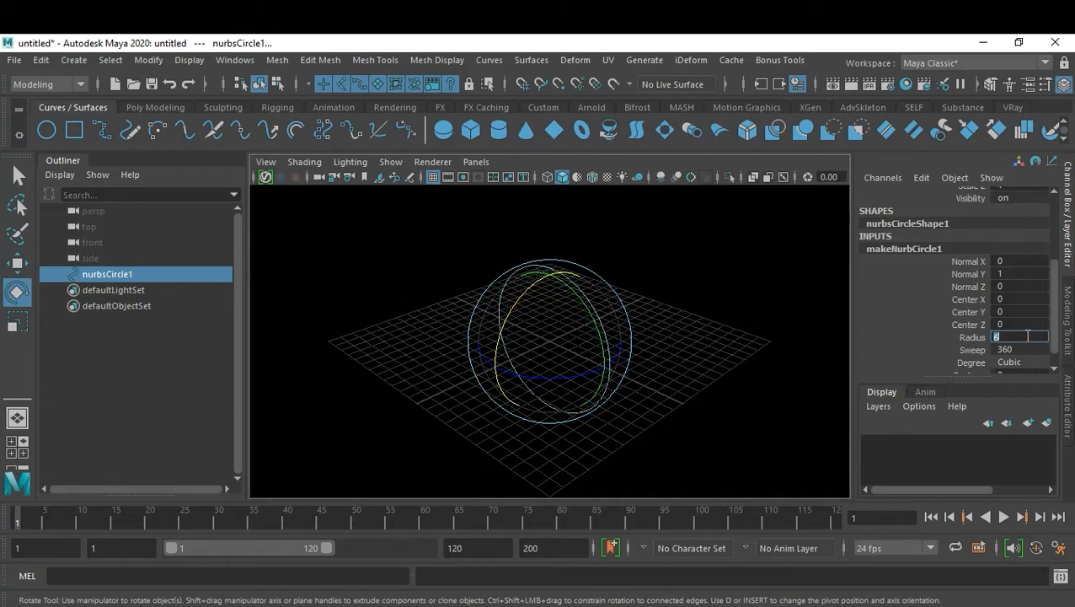
type("7")
key("Return")
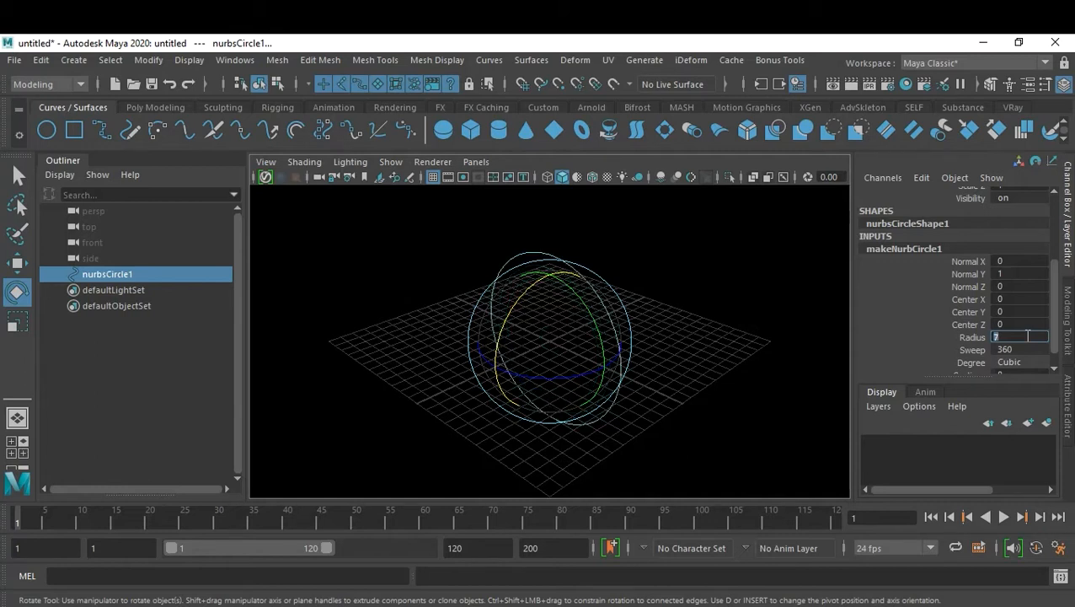
key("Return")
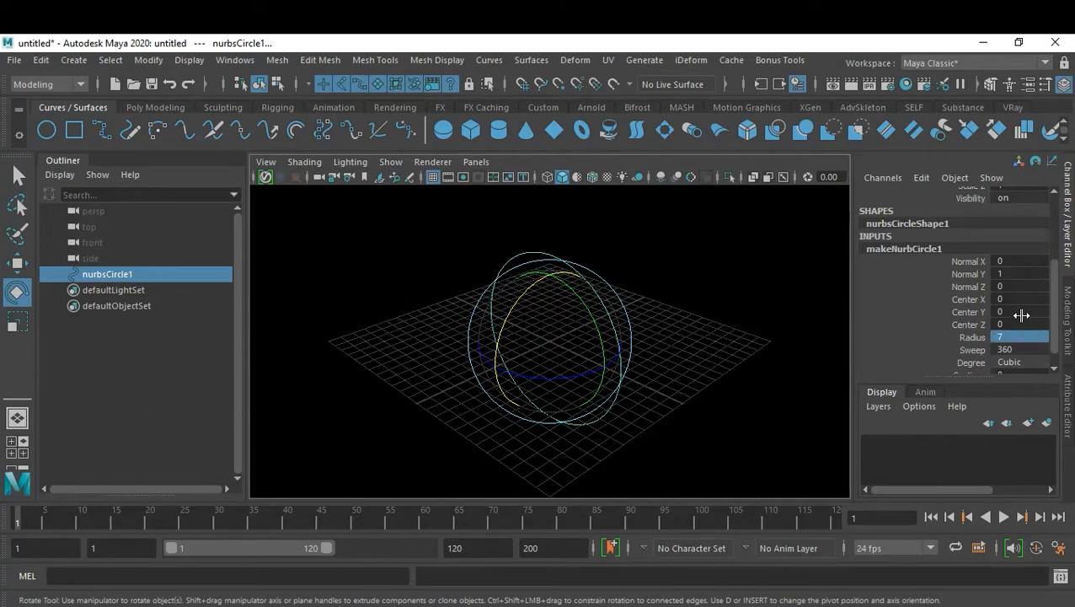
scroll(1018, 316, "down", 1)
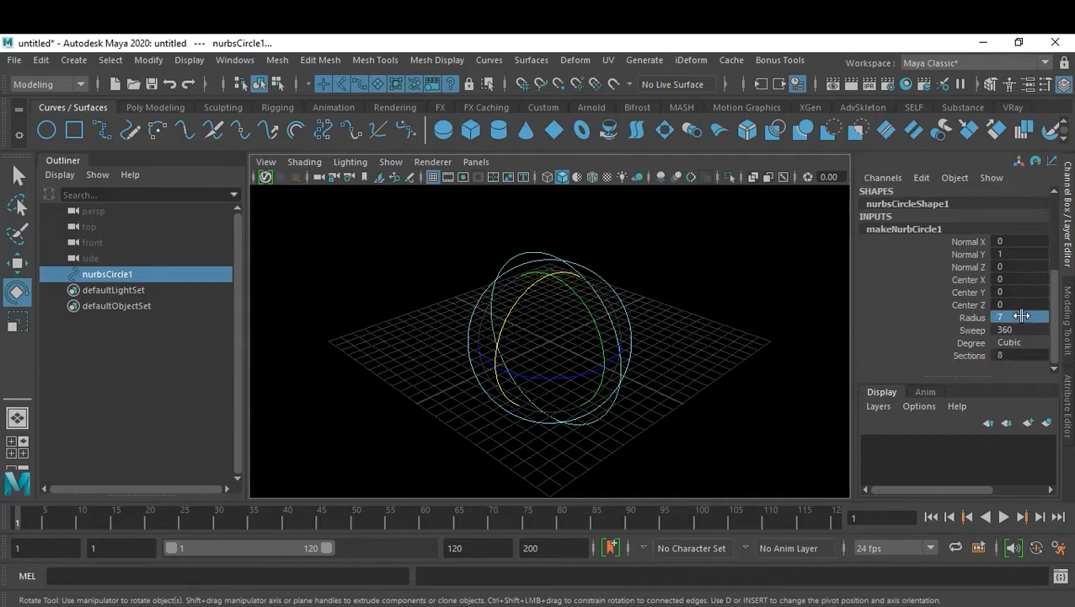
left_click(660, 341)
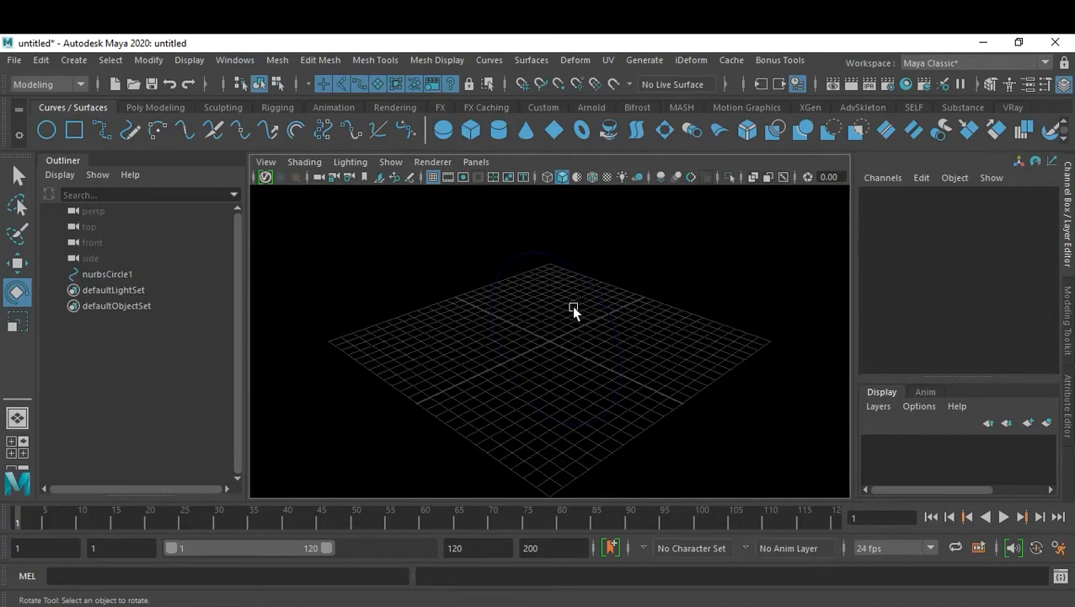
Enable drawing overrides on the circle's shape and set its index colour to white.
left_click_drag(573, 310, 694, 367)
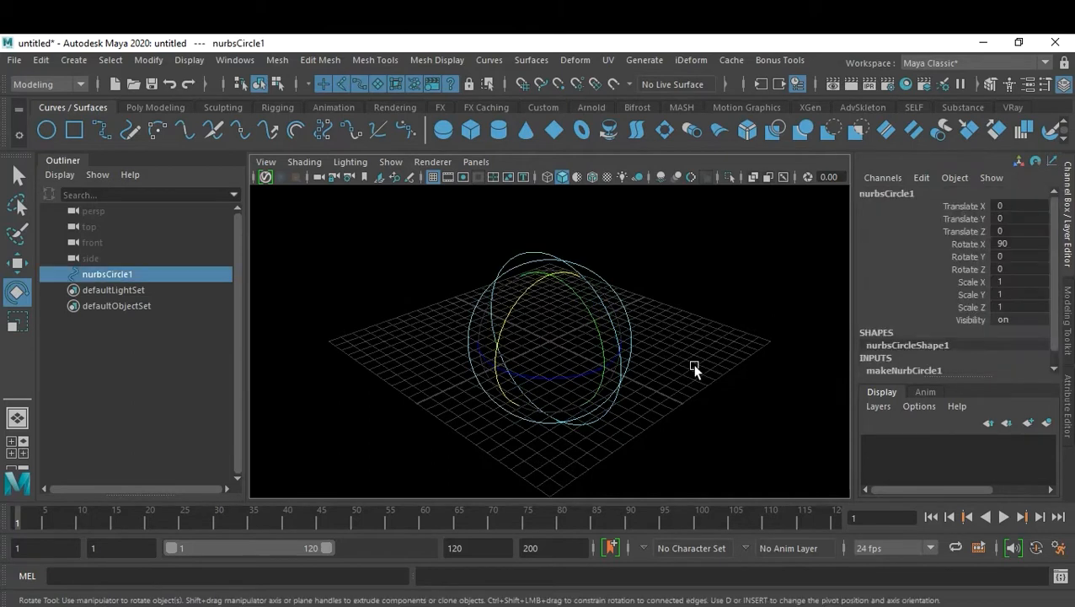
key("ctrl+a")
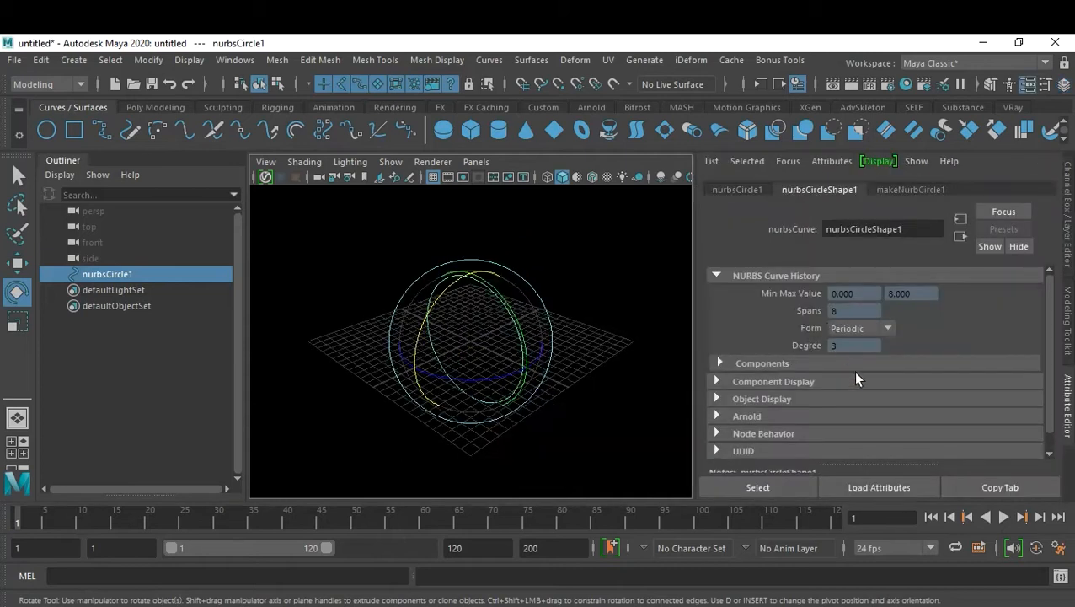
scroll(855, 379, "down", 1)
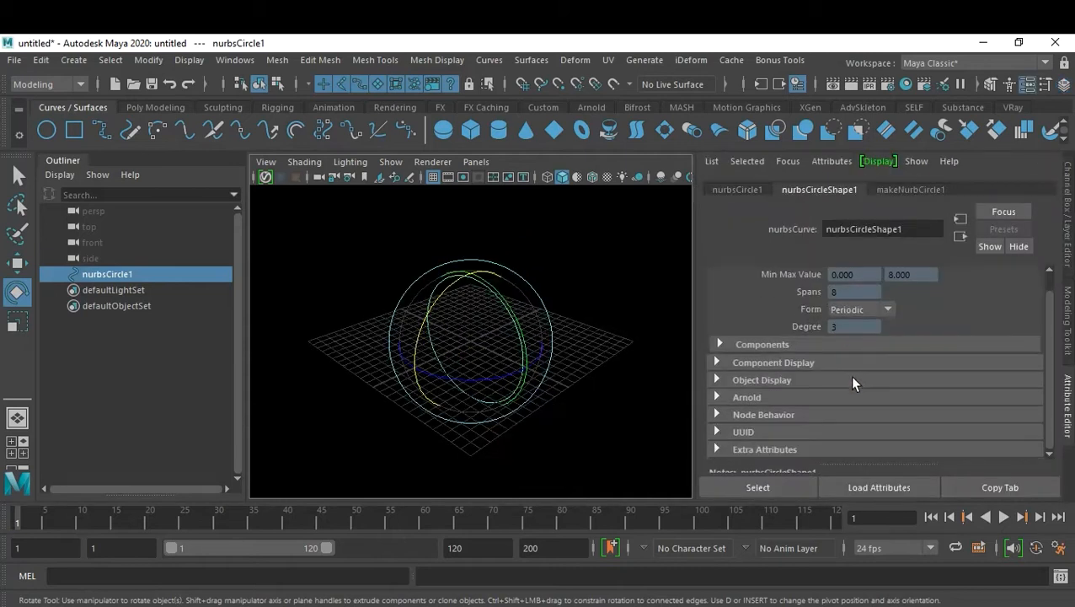
left_click(777, 379)
scroll(850, 378, "down", 5)
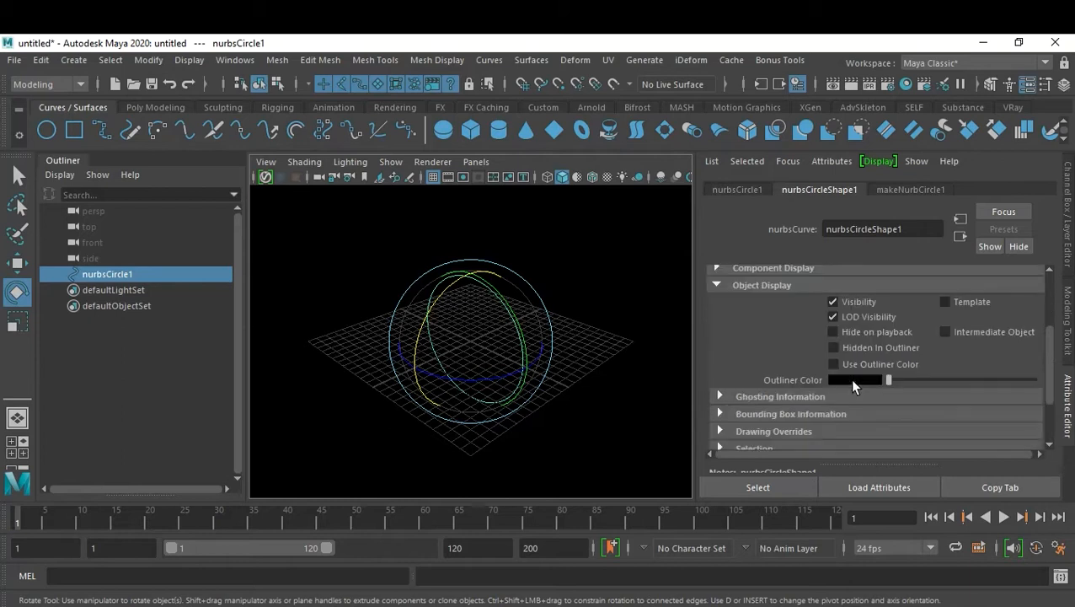
left_click(769, 431)
scroll(804, 412, "down", 3)
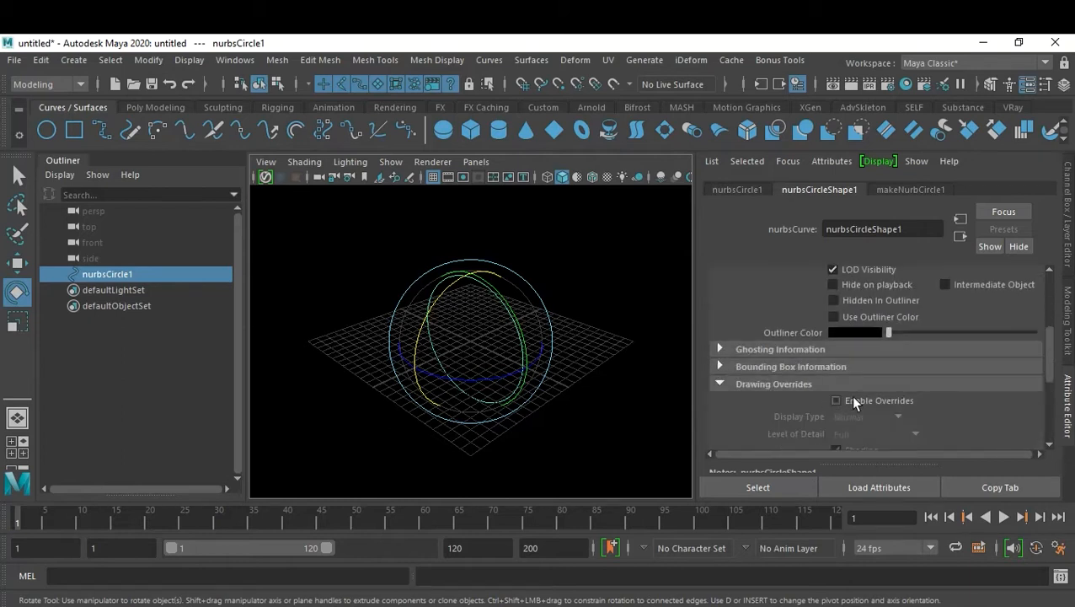
left_click(847, 396)
scroll(864, 394, "down", 5)
left_click_drag(892, 434, 963, 434)
left_click(606, 415)
Turn on multisample anti-aliasing in the perspective viewport.
left_click_drag(523, 391, 671, 358, "alt")
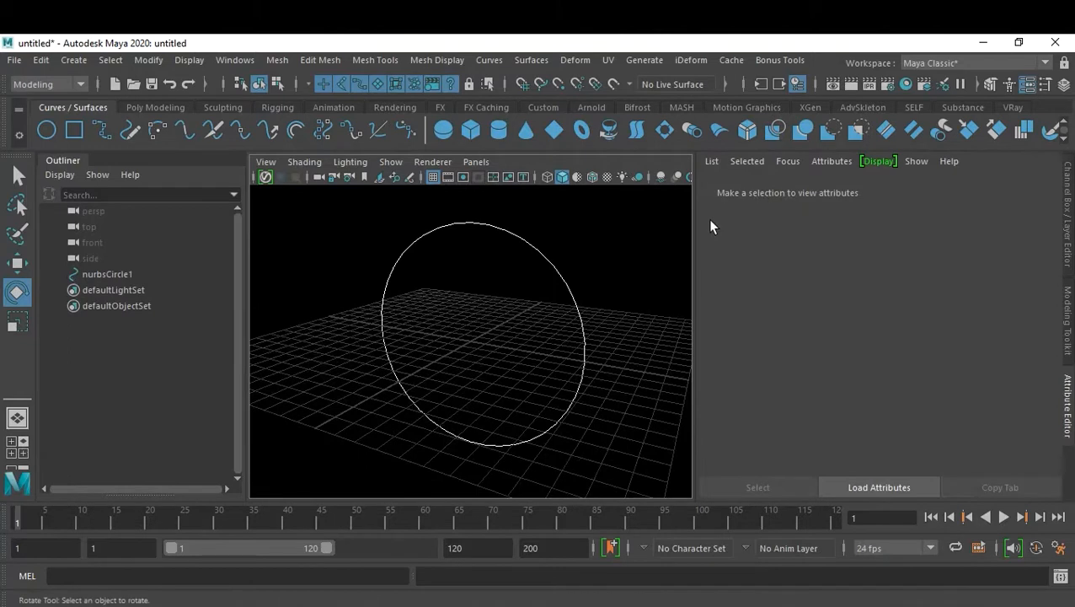
left_click(686, 176)
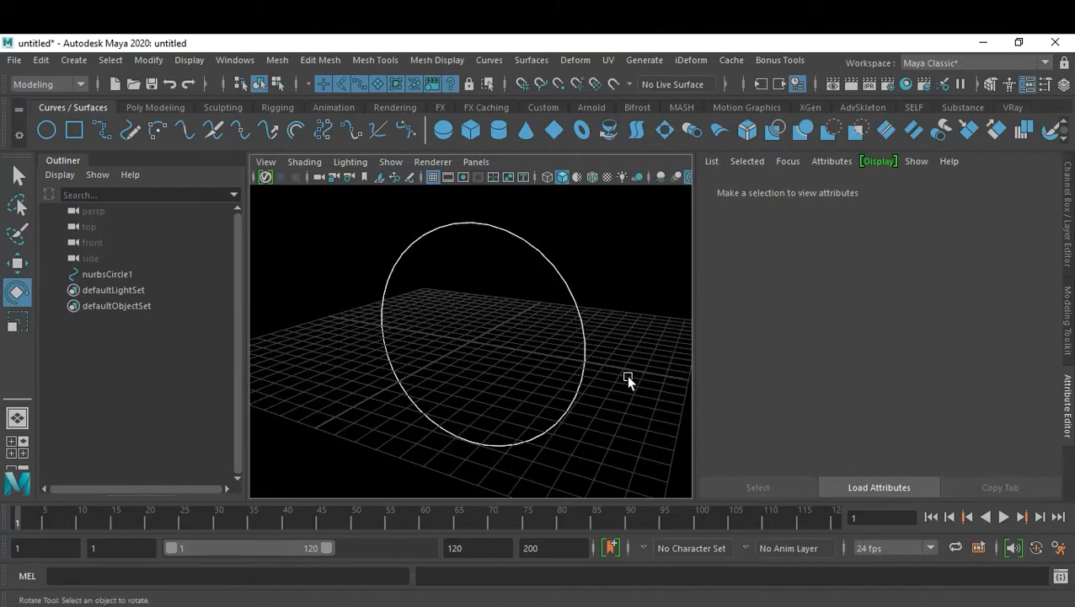
left_click_drag(627, 376, 499, 398, "alt")
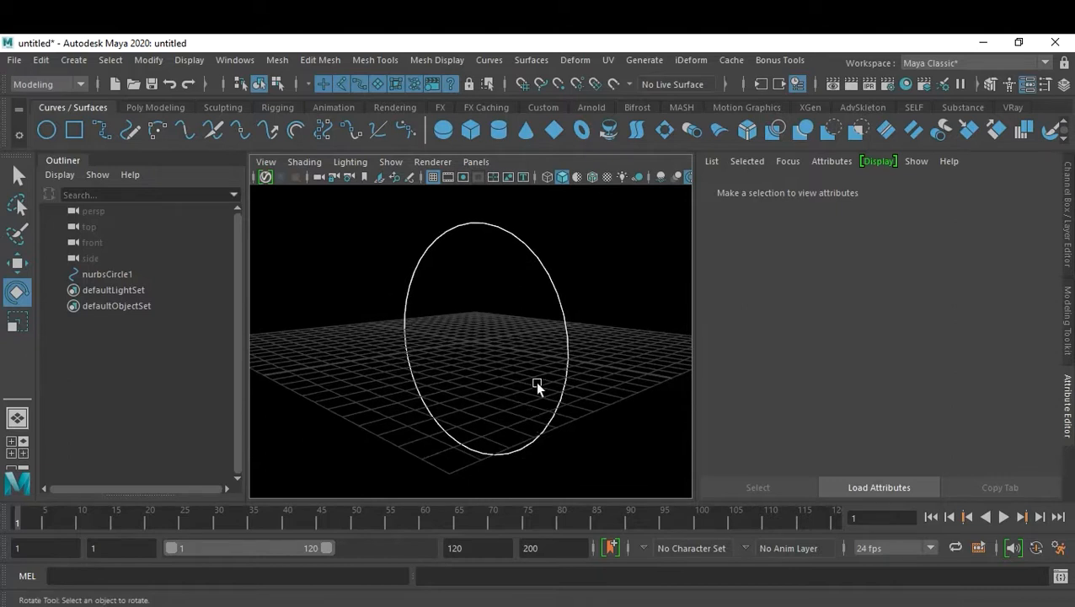
Start saving the scene and create and enter a new folder named 24 inside Sept 2021.
key("q")
key("ctrl+s")
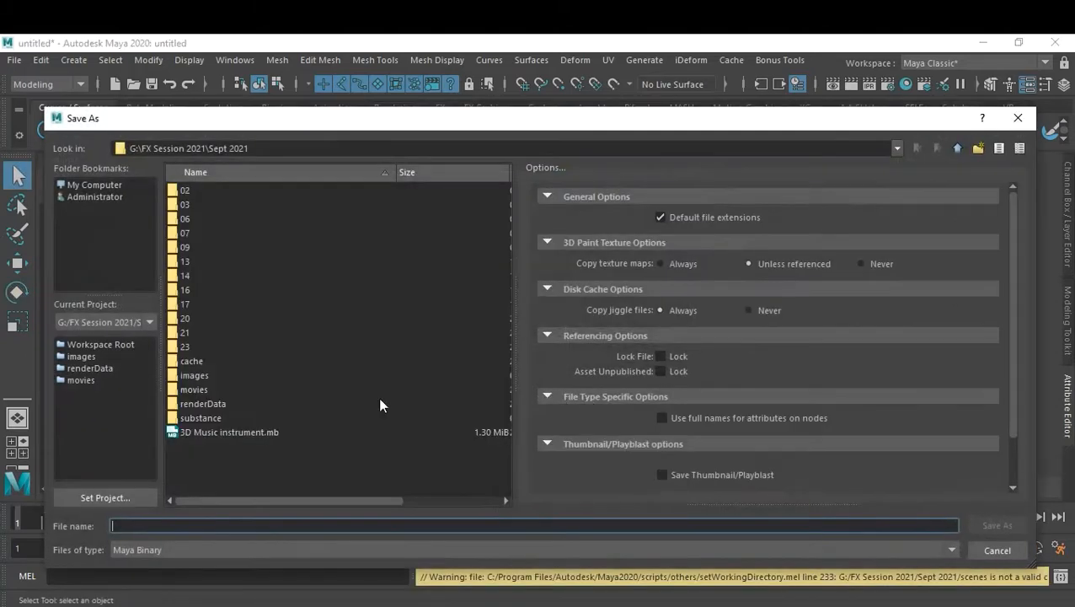
left_click(978, 148)
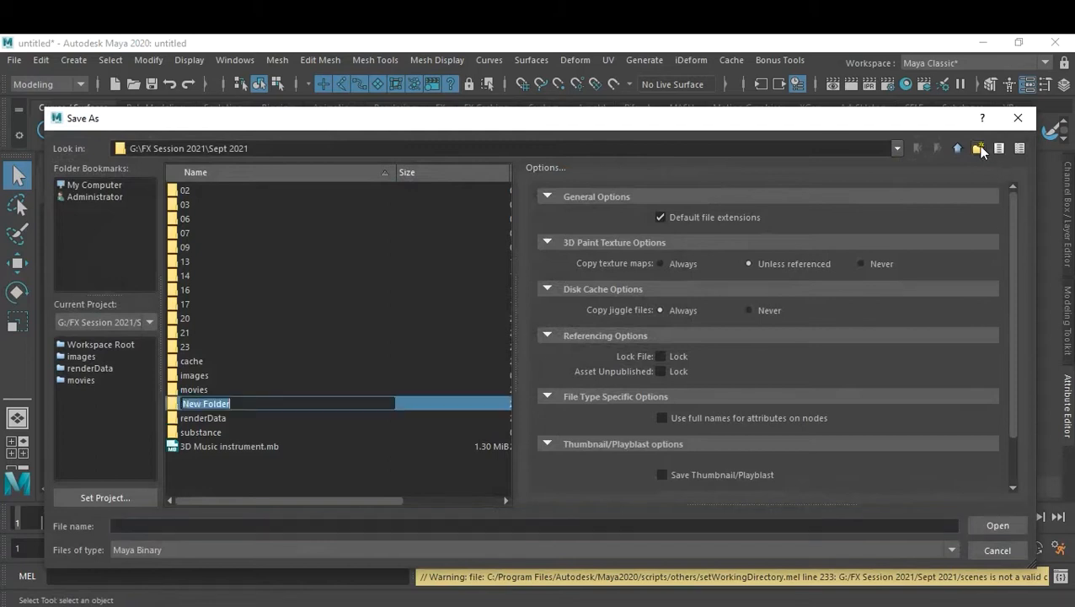
type("24")
key("Return")
key("Return")
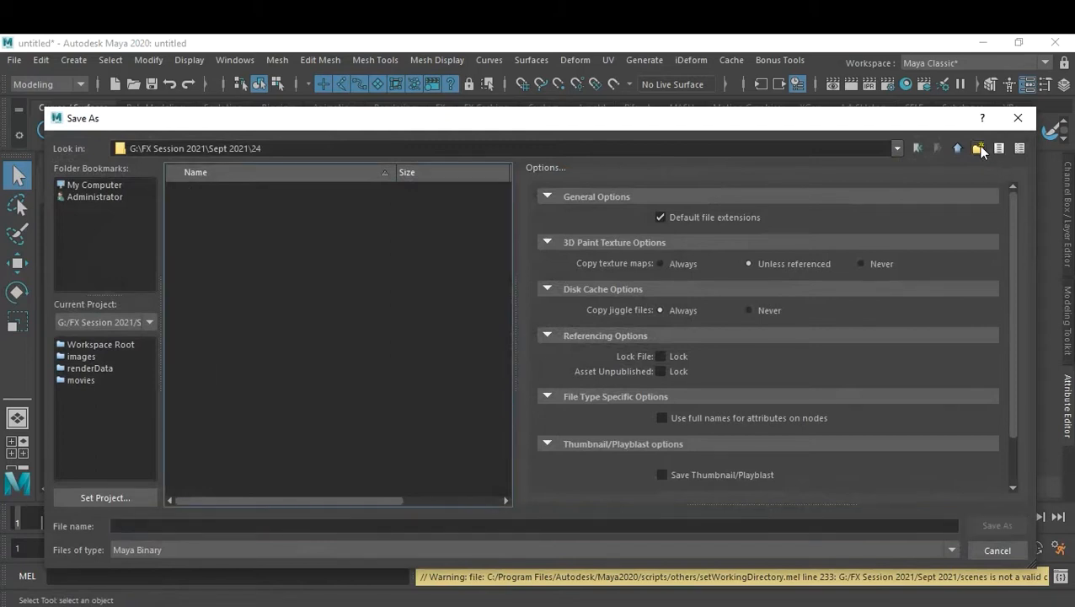
Save the scene as a Maya Binary file named 24-09-21_eg1_A in folder 24.
left_click(136, 525)
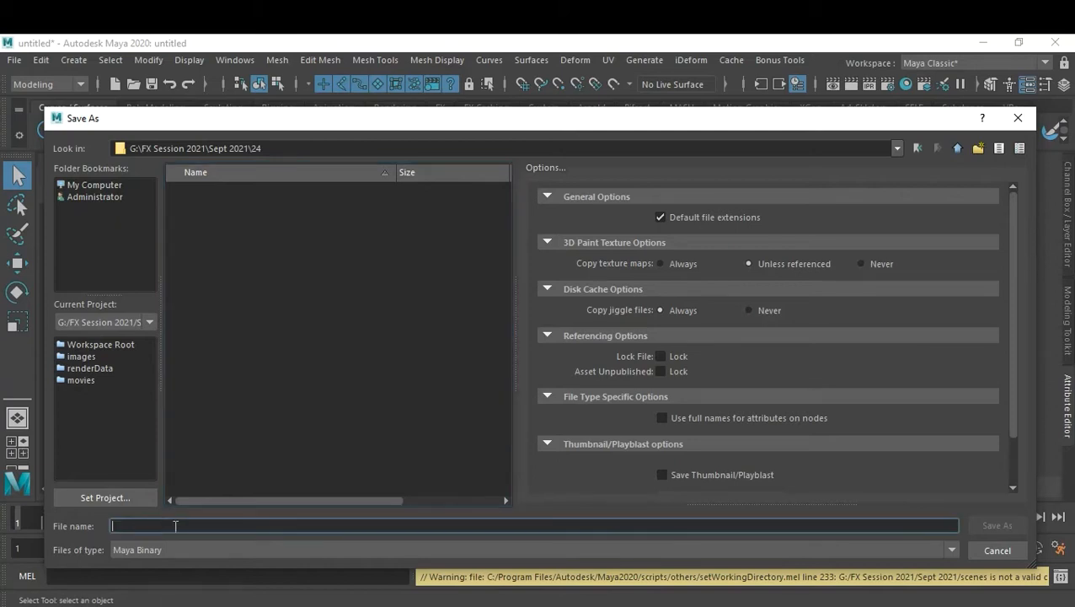
type("24")
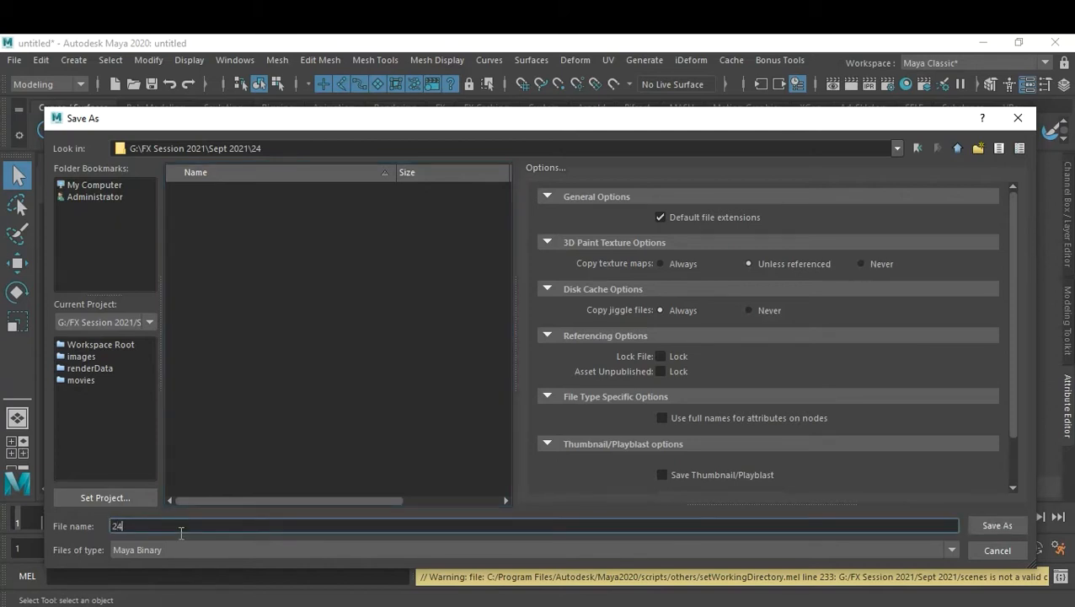
type("-09-21_eg1_A")
key("Return")
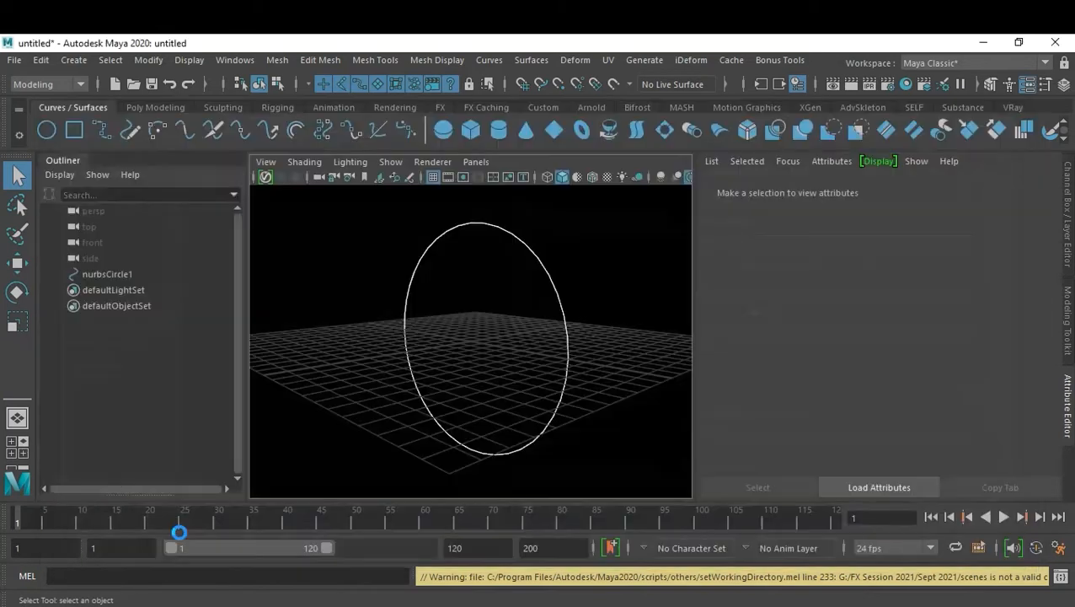
Save a second version of the scene as 24-09-21_eg1_B.
key("e")
key("q")
key("ctrl+shift+s")
left_click_drag(172, 528, 236, 526)
type("B")
key("Return")
Move the circle straight up to a Translate Y of about 7.77.
key("e")
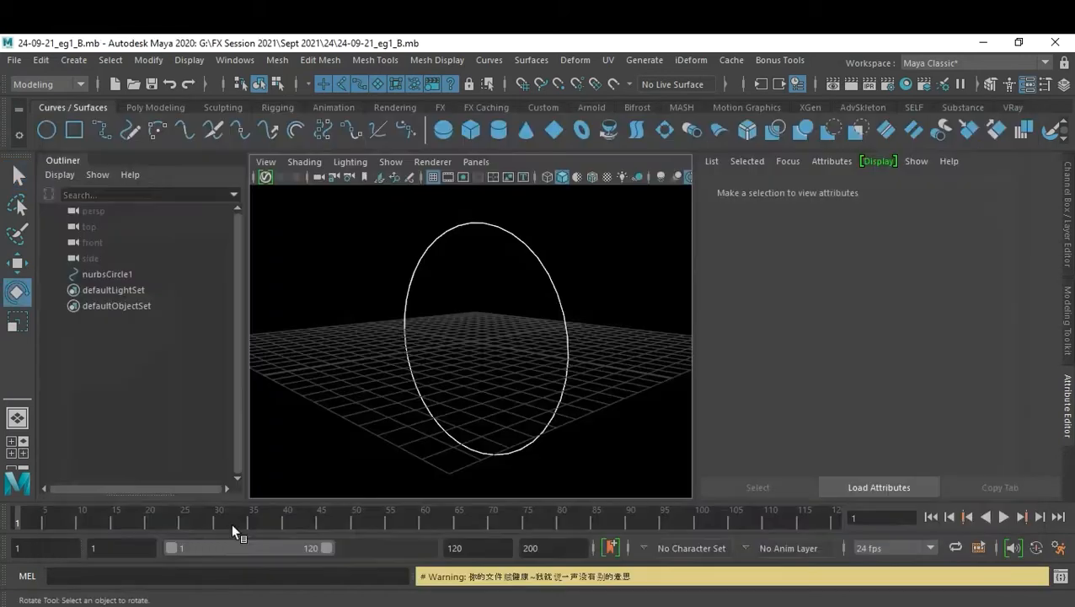
left_click(404, 341)
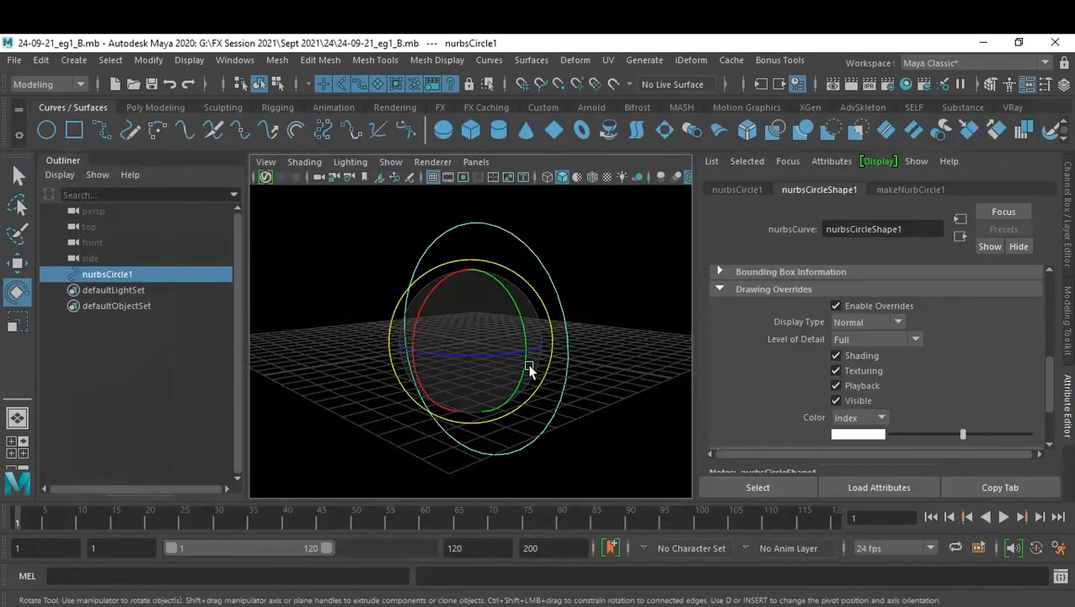
left_click_drag(511, 370, 566, 376)
left_click(572, 415)
left_click_drag(464, 413, 523, 353, "alt")
left_click(572, 421)
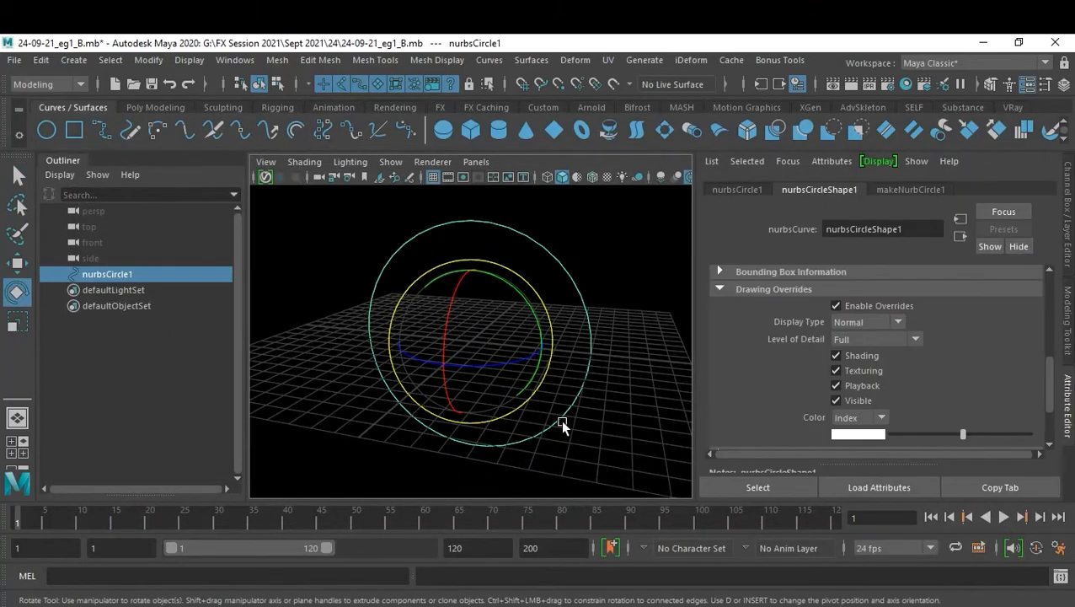
key("w")
key("ctrl+a")
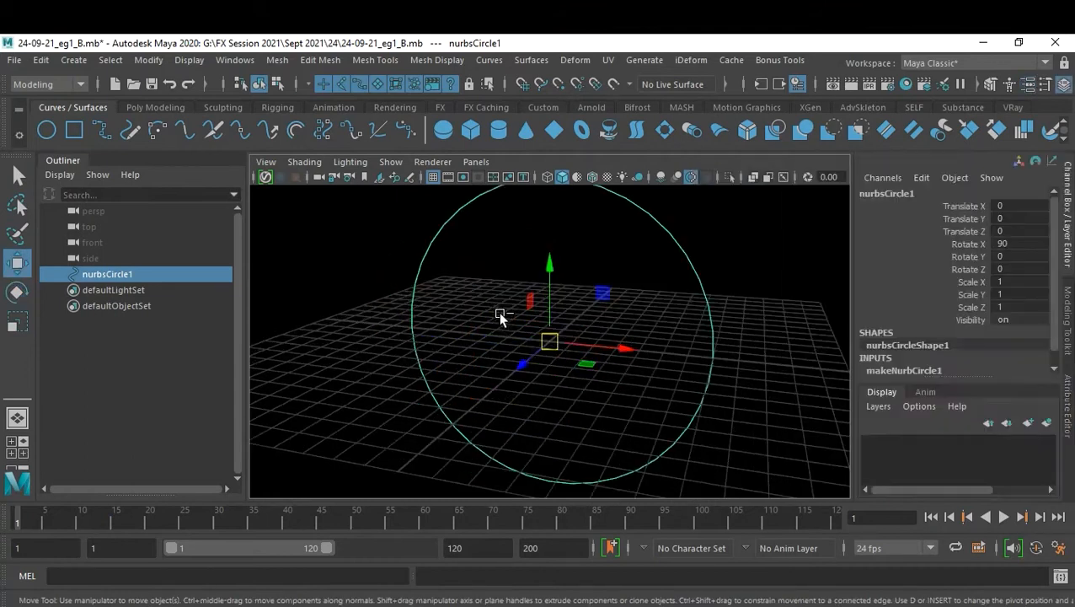
scroll(950, 320, "down", 1)
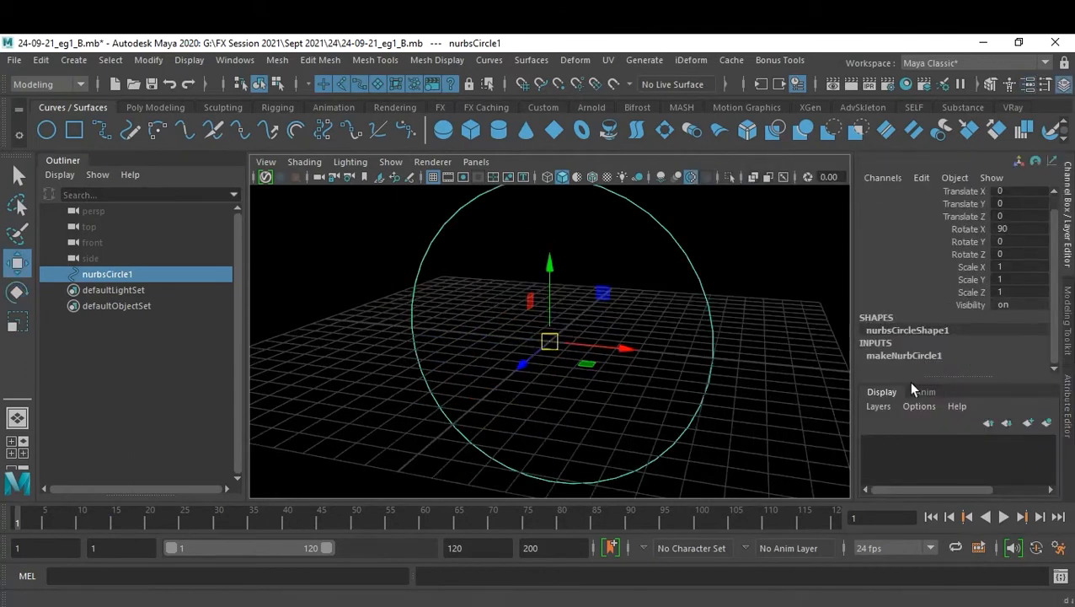
left_click_drag(549, 274, 581, 84)
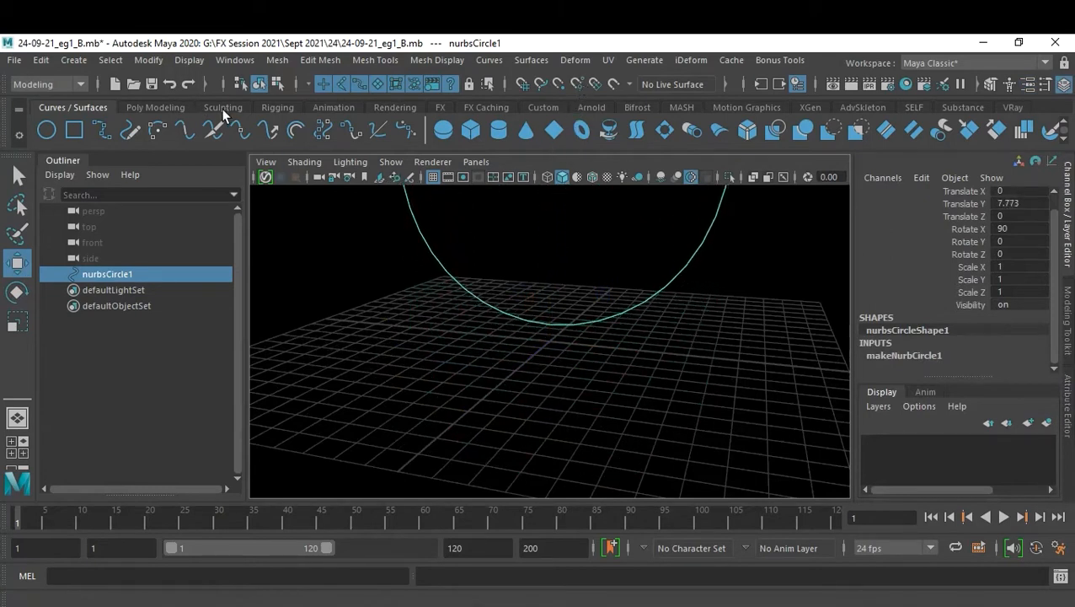
Create a polygon disc as the ground and enlarge its radius to about 18.4.
left_click(179, 110)
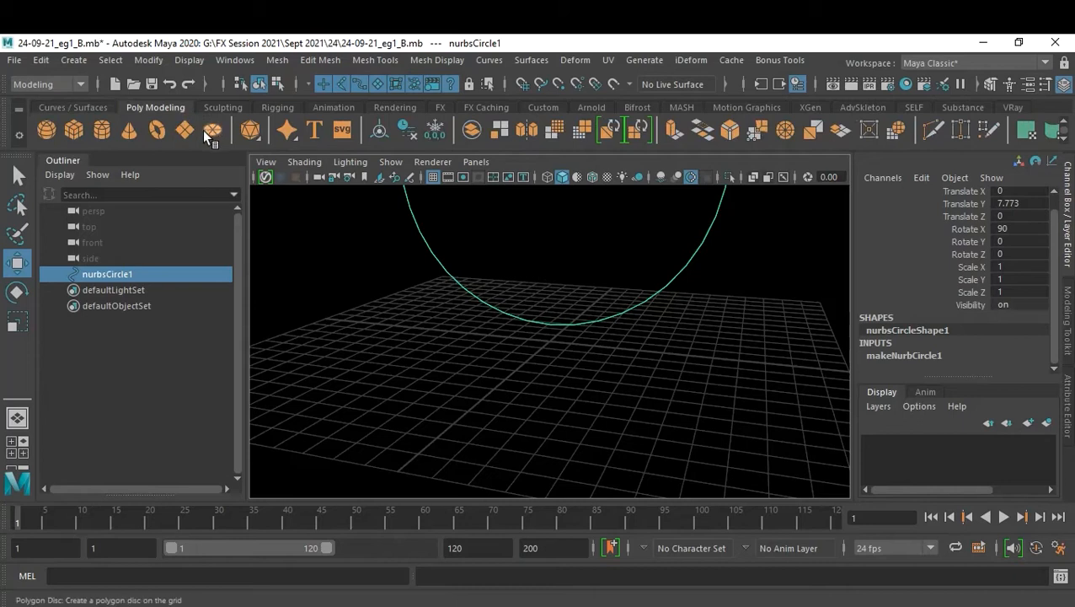
left_click(205, 135)
left_click(897, 354)
left_click(965, 356)
middle_click_drag(714, 362, 848, 338)
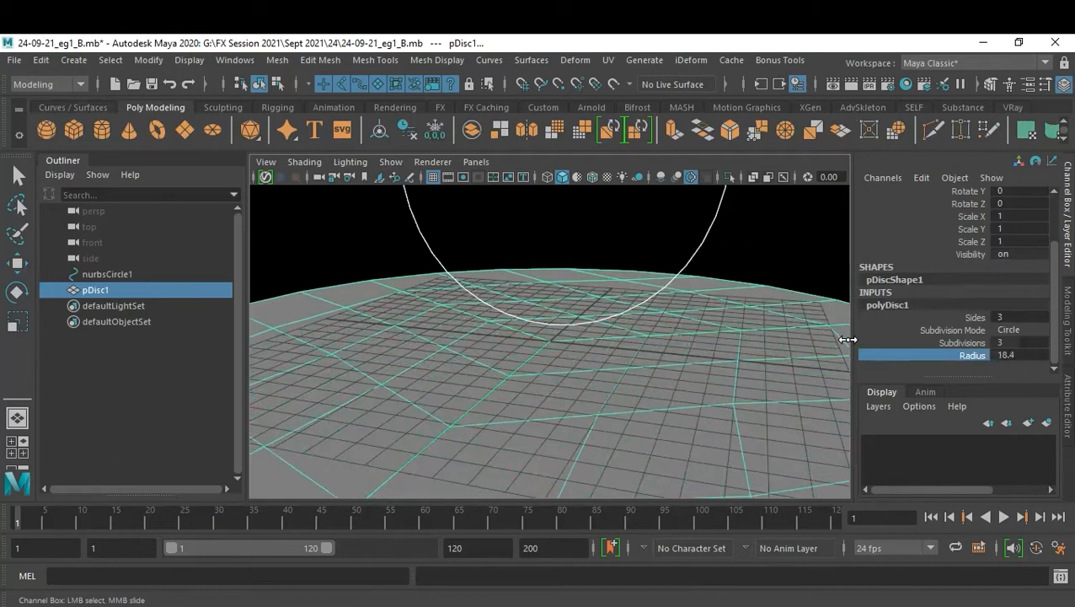
key("w")
left_click(800, 263)
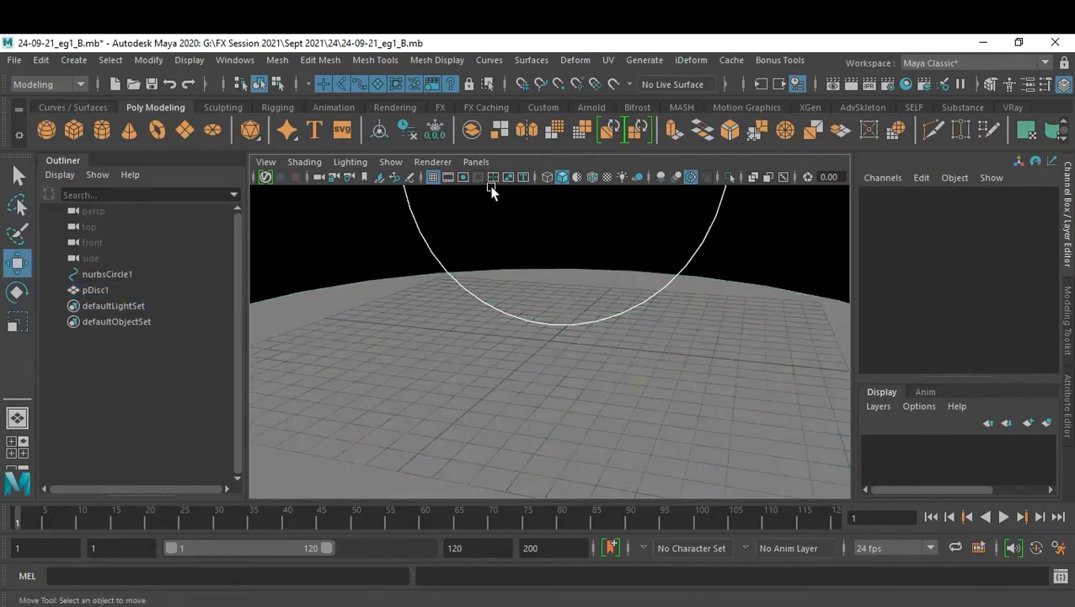
Hide the viewport grid and frame the circle above the disc from a low front angle.
left_click(433, 177)
left_click_drag(762, 356, 684, 354, "alt")
right_click_drag(685, 354, 736, 403, "alt")
middle_click_drag(736, 403, 726, 375, "alt")
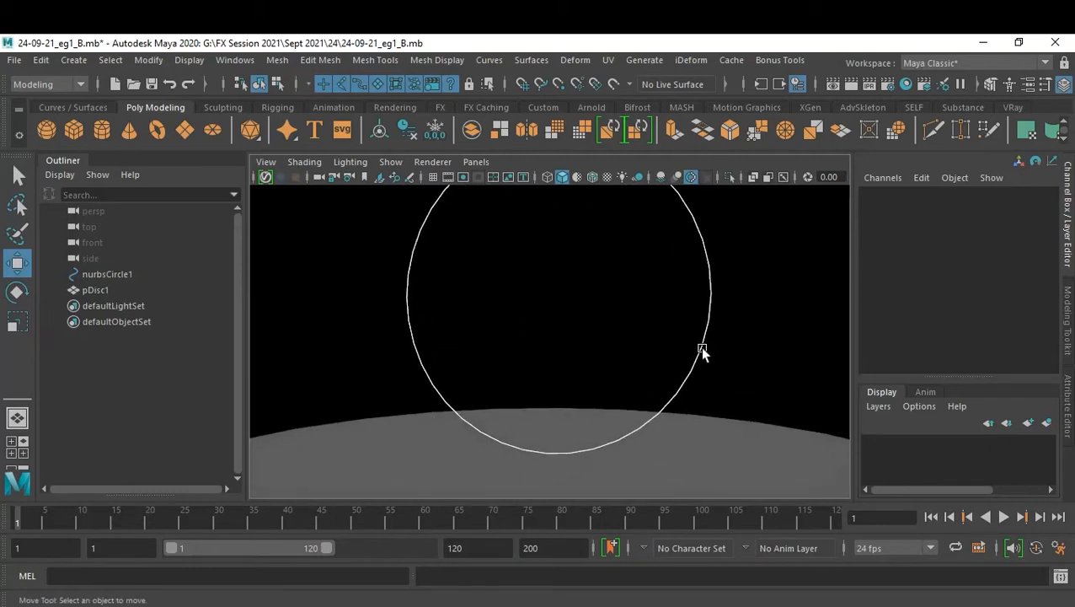
Set the radius of the NURBS circle to 5.
left_click(703, 361)
scroll(943, 321, "down", 1)
left_click(917, 357)
scroll(953, 320, "down", 3)
left_click(1028, 336)
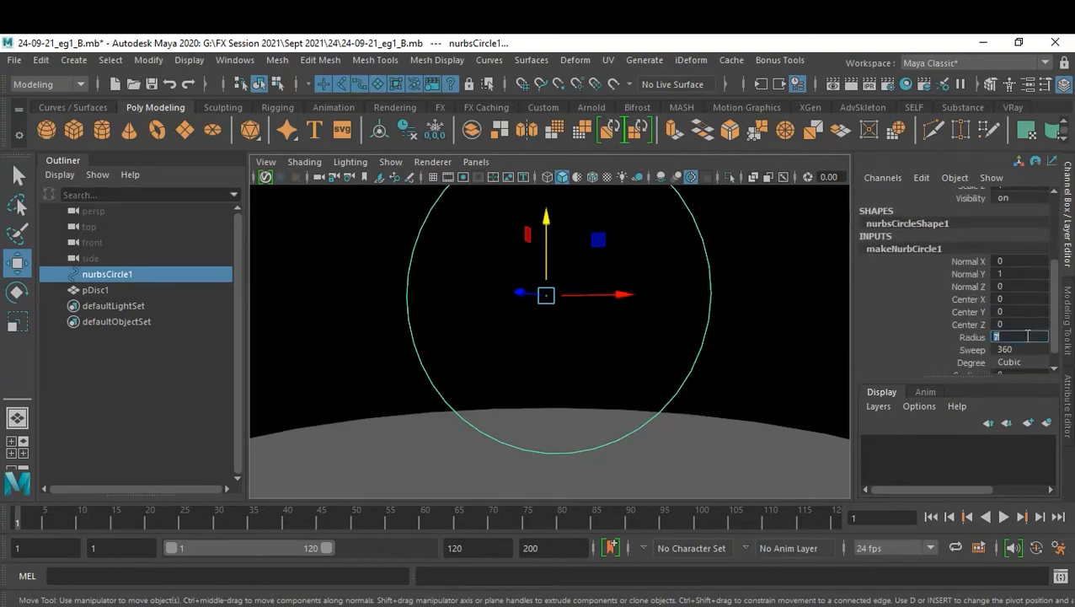
type("5")
key("Return")
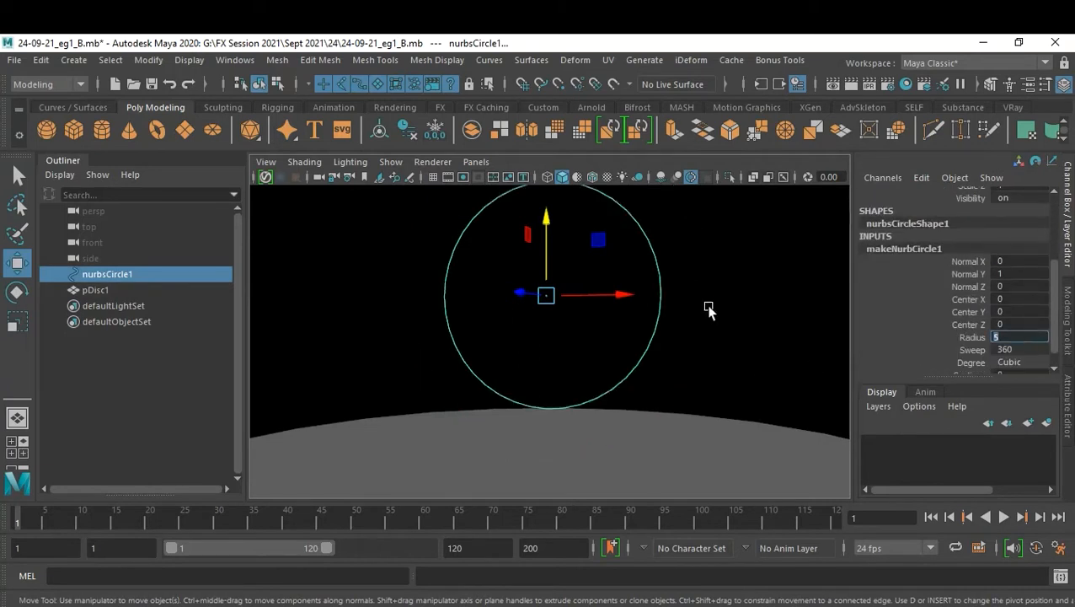
Lower the circle toward the ground disc to a Translate Y of about 5.67.
left_click_drag(547, 212, 550, 266)
left_click(691, 281)
mouse_move(646, 339)
left_mouse_down("alt")
mouse_move(809, 336)
mouse_move(646, 338)
mouse_move(666, 355)
mouse_move(671, 334)
mouse_move(662, 345)
left_mouse_up("alt")
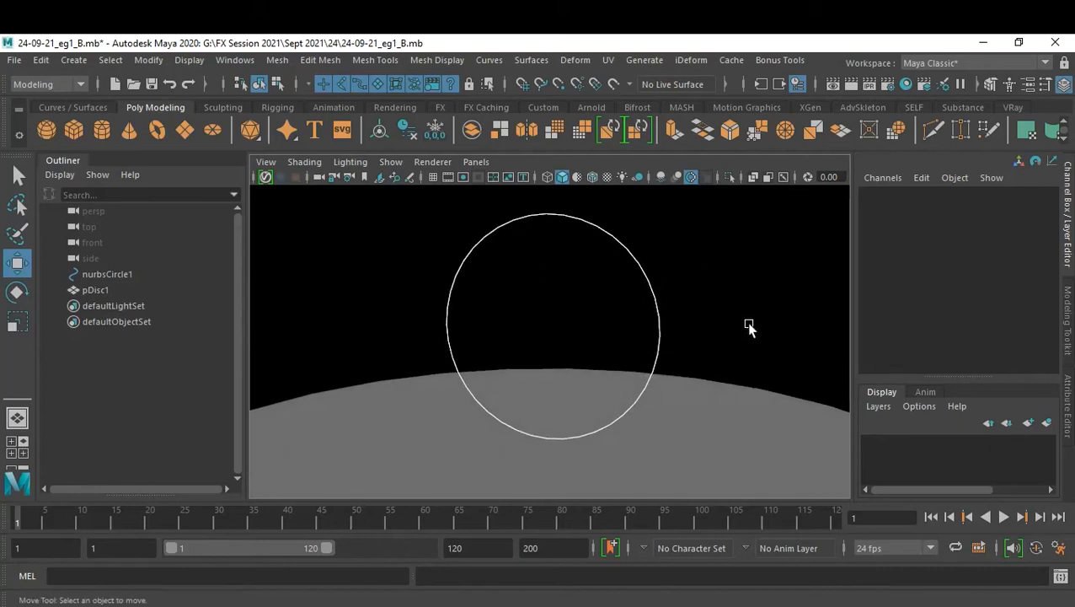
For the selected NURBS circle, open the FX Create Curve Flow options and reset them to defaults.
left_click(108, 274)
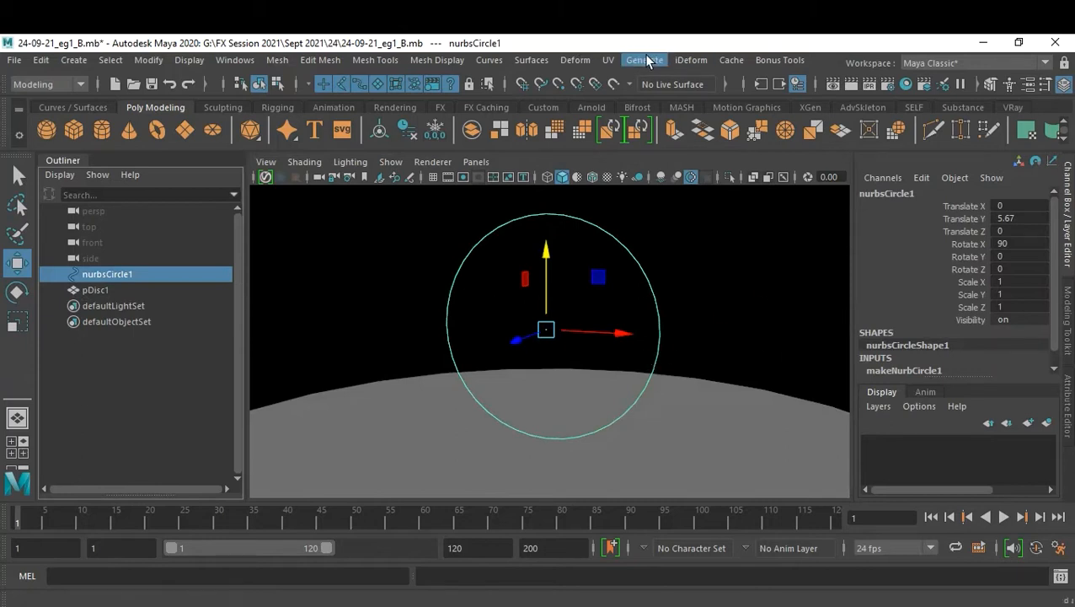
left_click(46, 84)
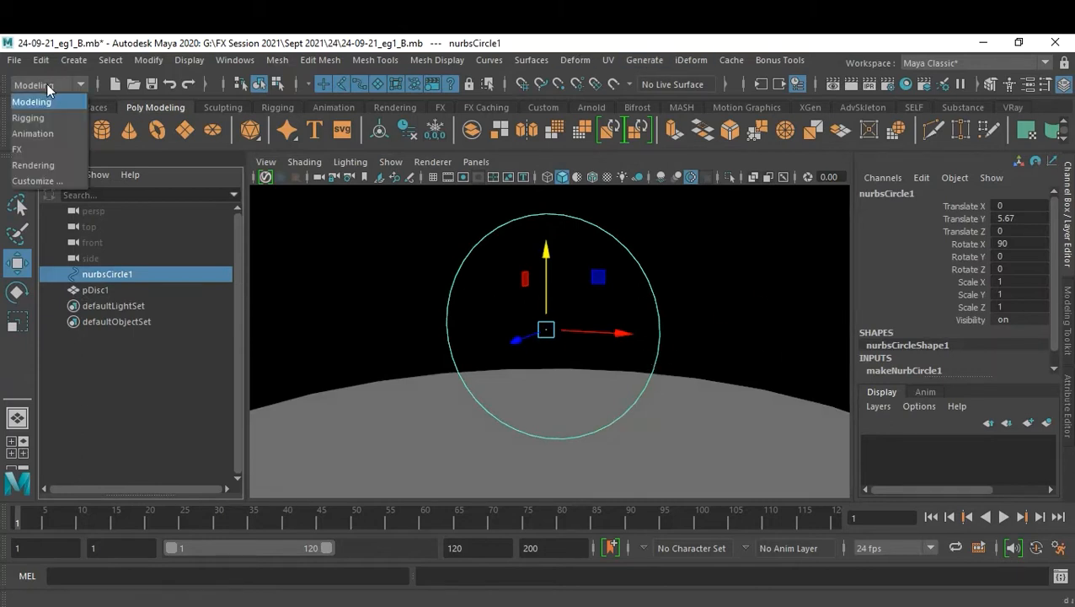
left_click(41, 151)
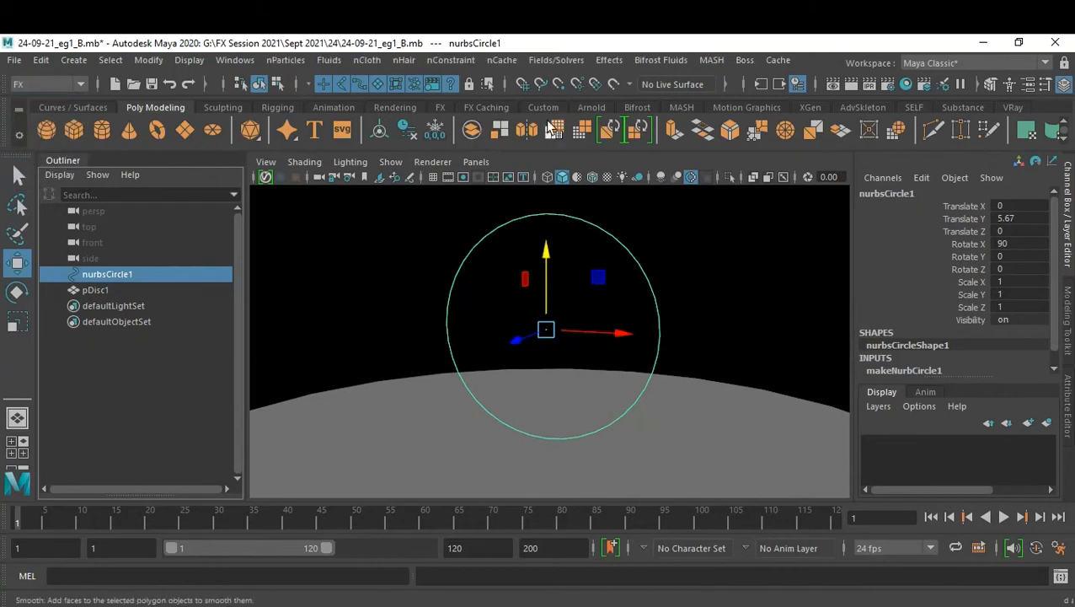
left_click(607, 61)
mouse_move(698, 201)
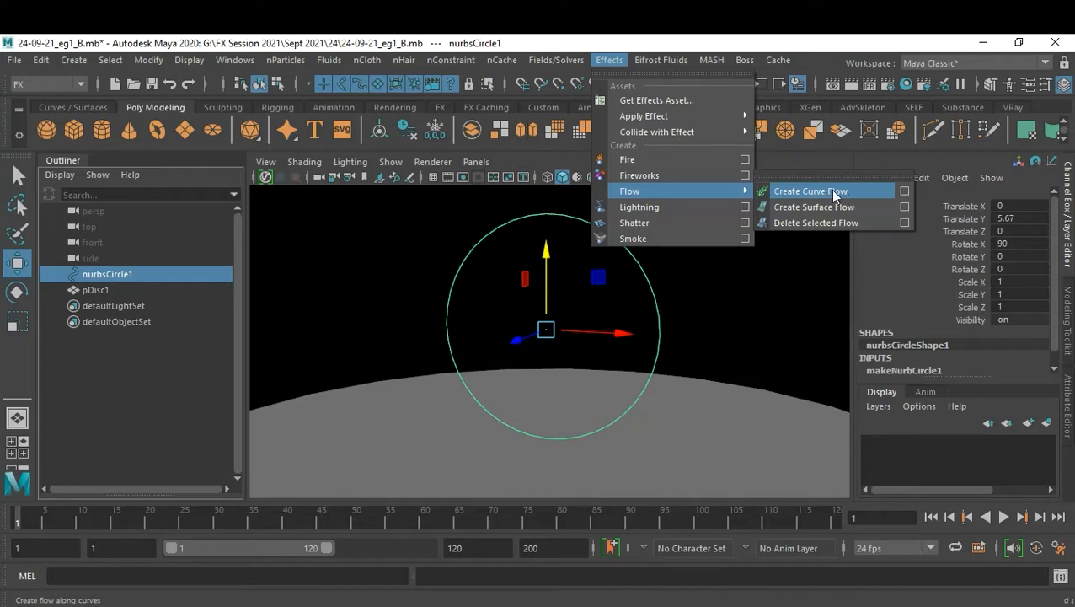
left_click(905, 191)
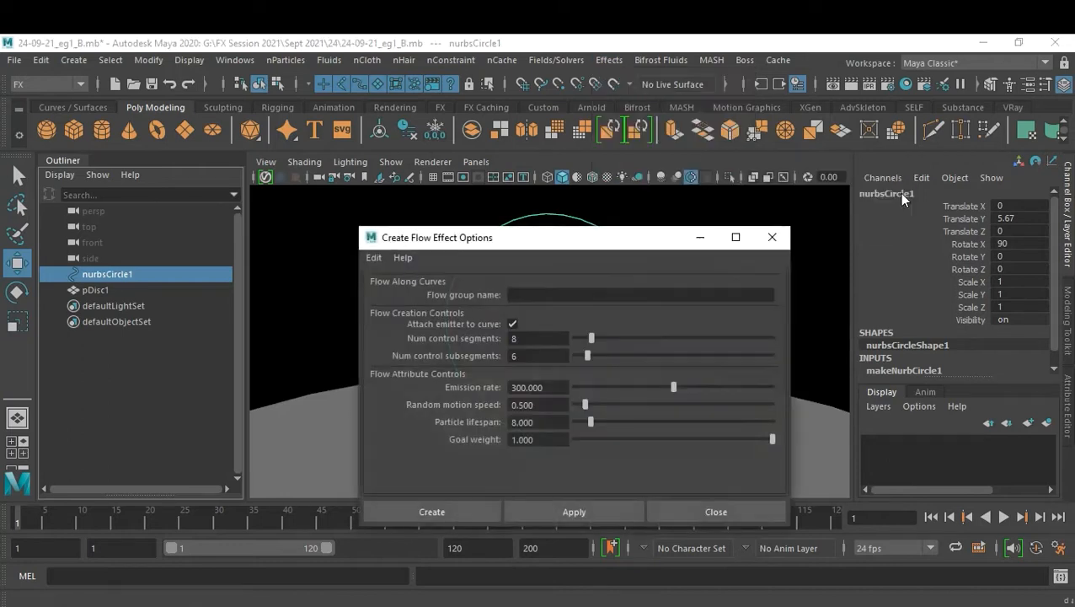
left_click(374, 257)
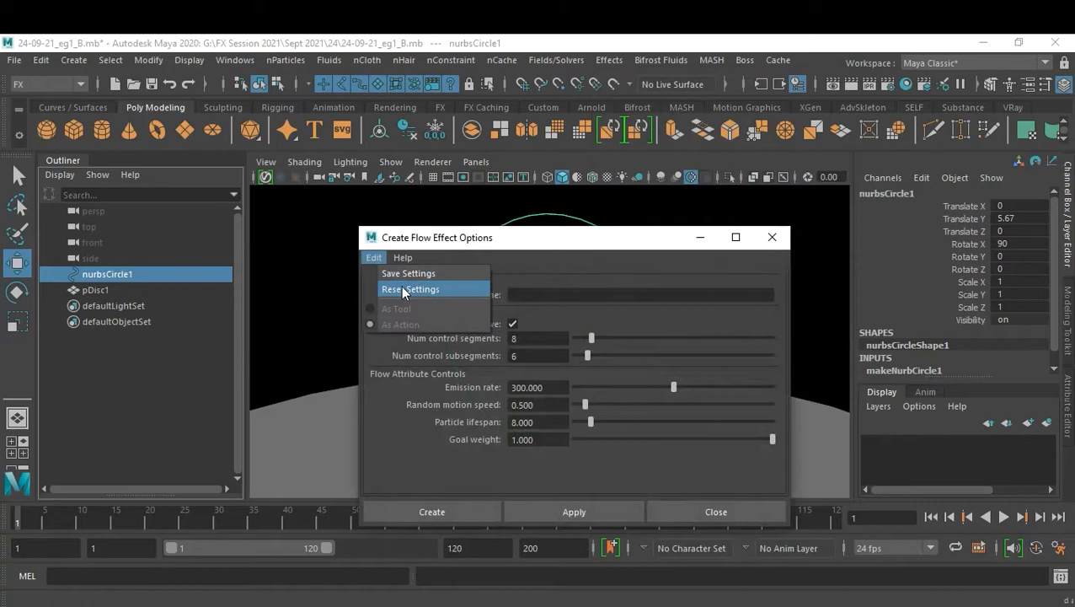
left_click(401, 286)
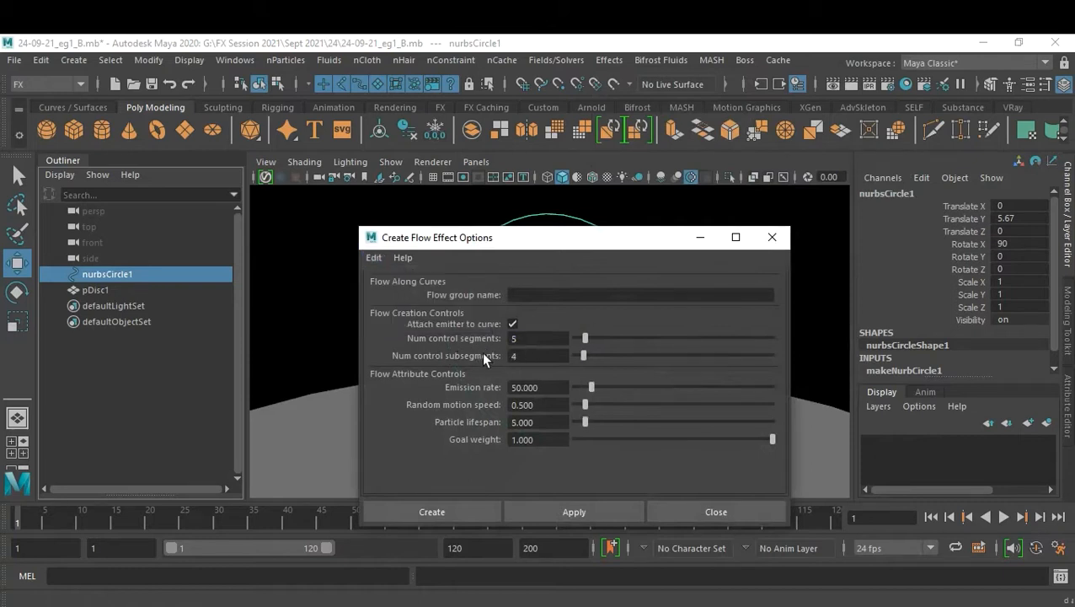
left_click_drag(534, 240, 743, 243)
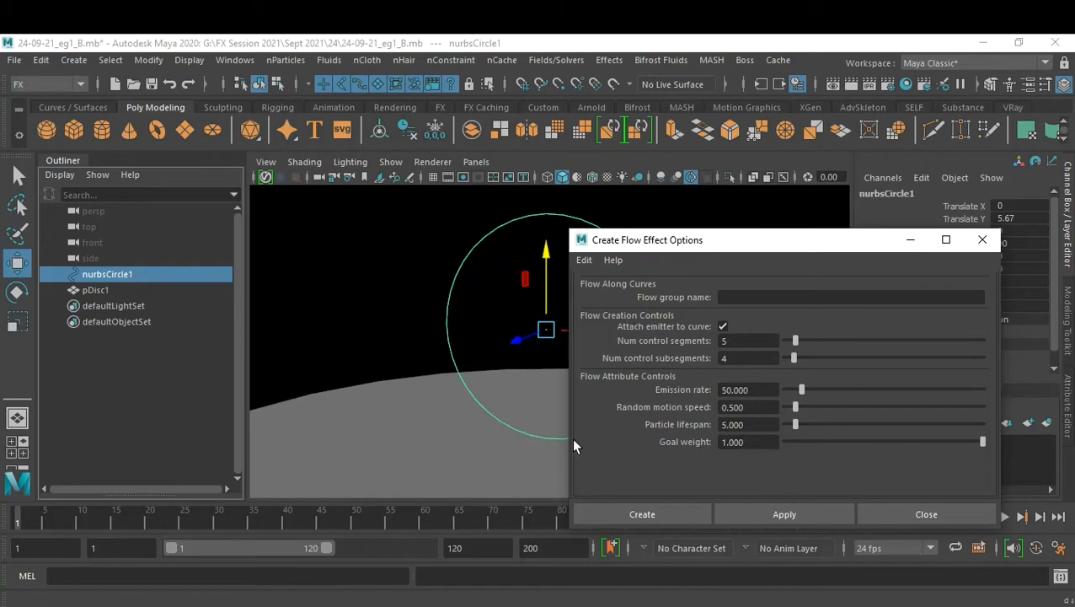
Create the curve flow on the circle with an emission rate of 250 and play the particles.
double_click(765, 389)
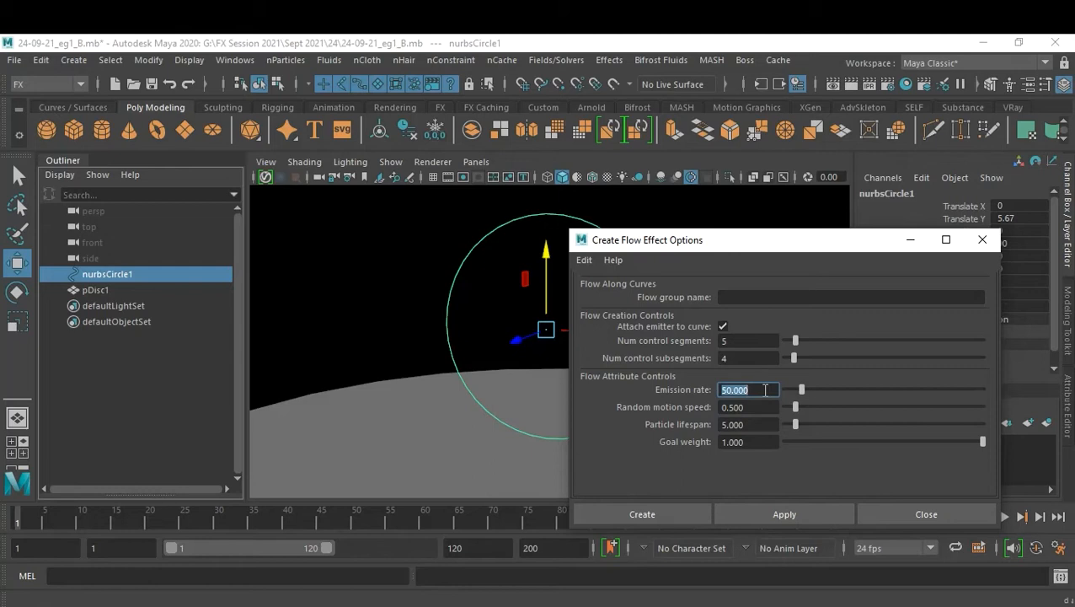
type("250")
left_click(632, 512)
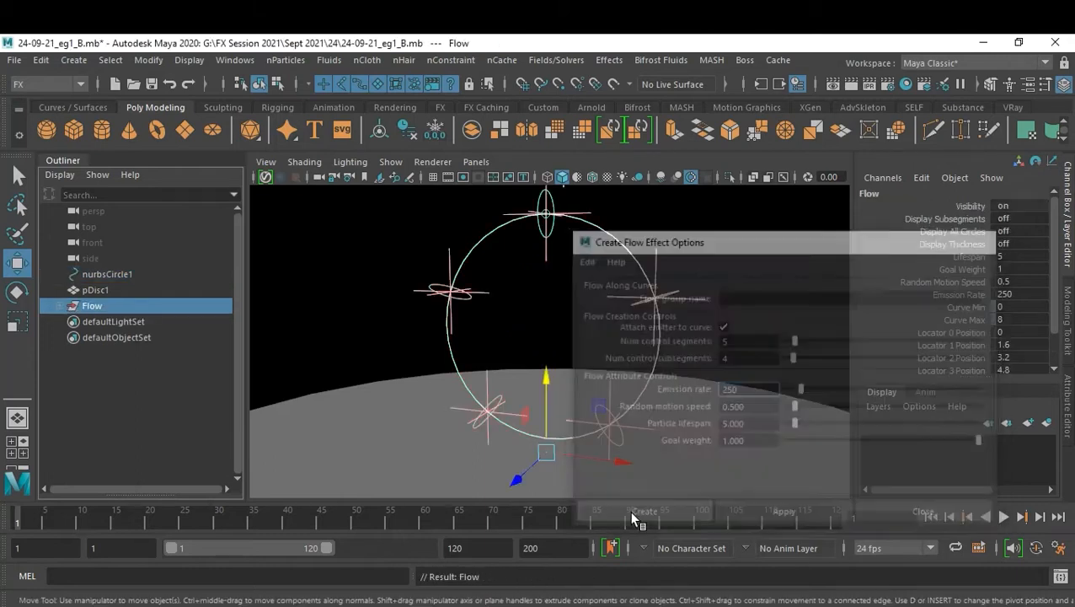
left_click(736, 329)
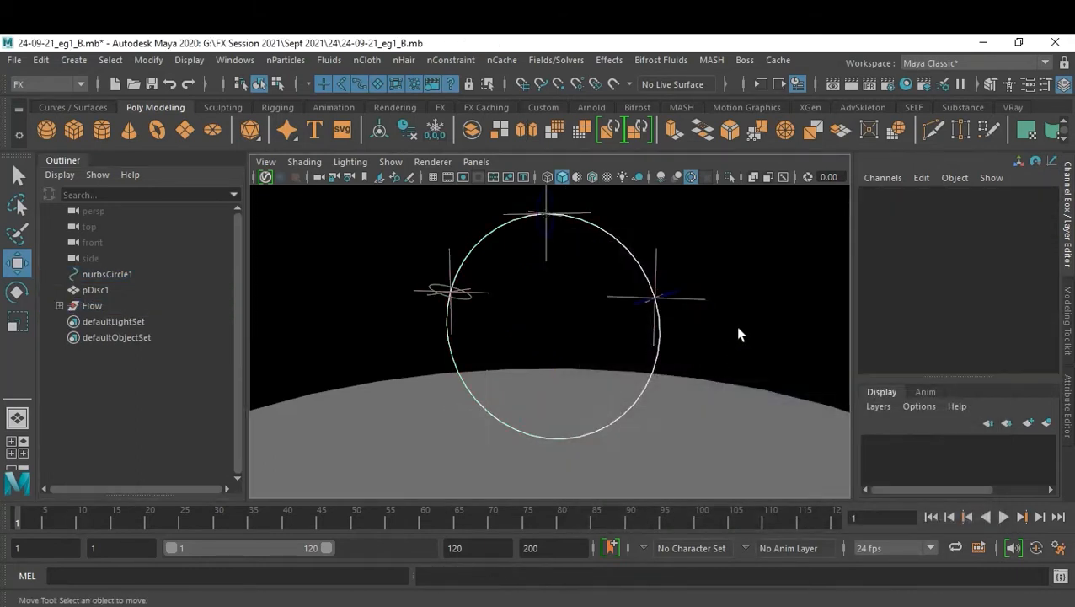
left_click(1005, 516)
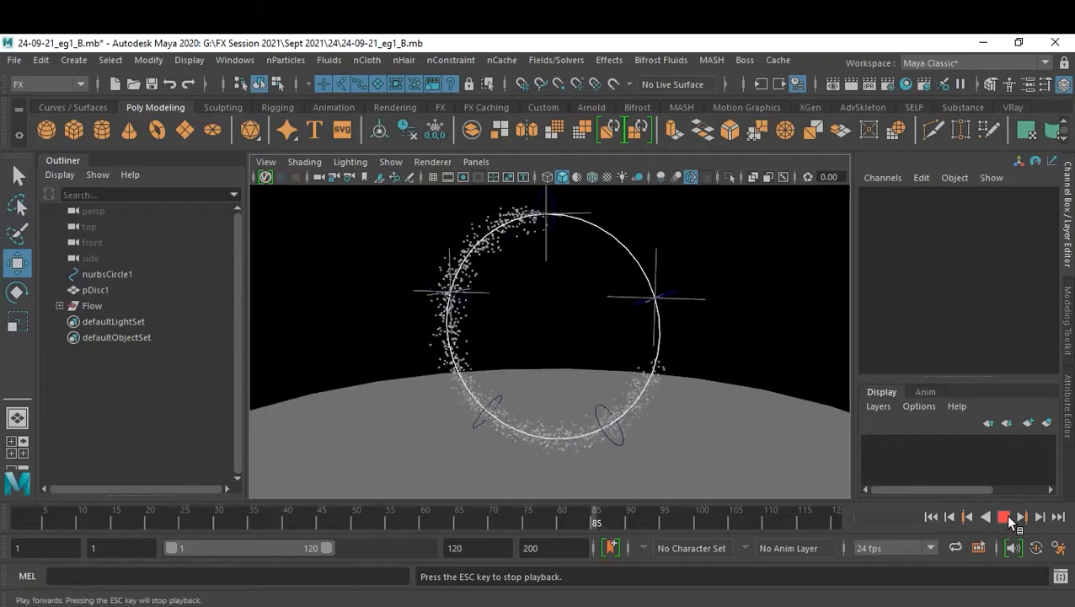
left_click(1003, 516)
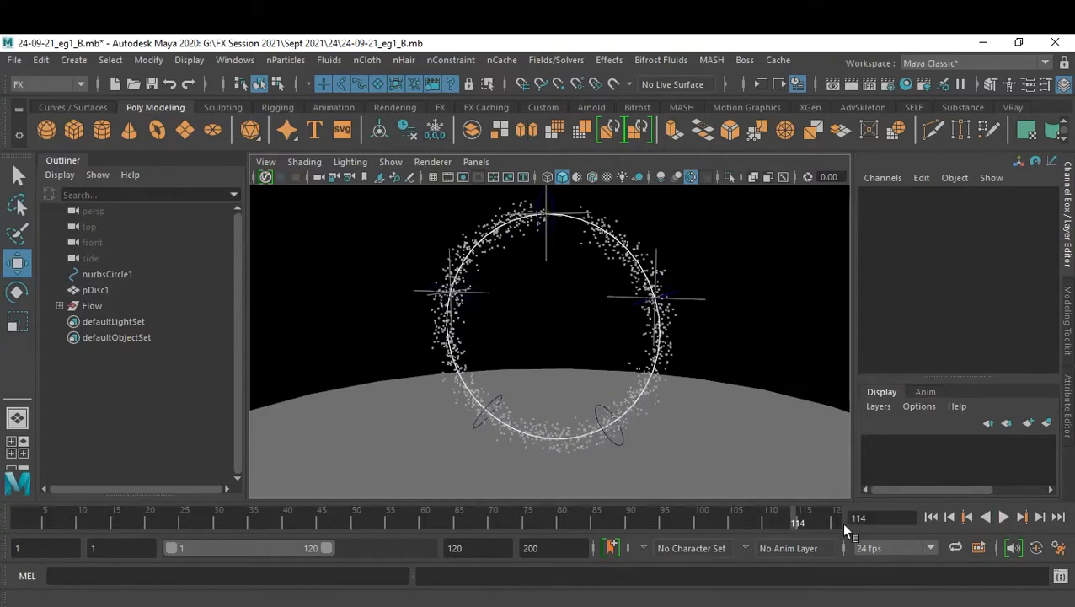
Extend the playback range to end at frame 500, play the flow from the start and rewind.
double_click(467, 549)
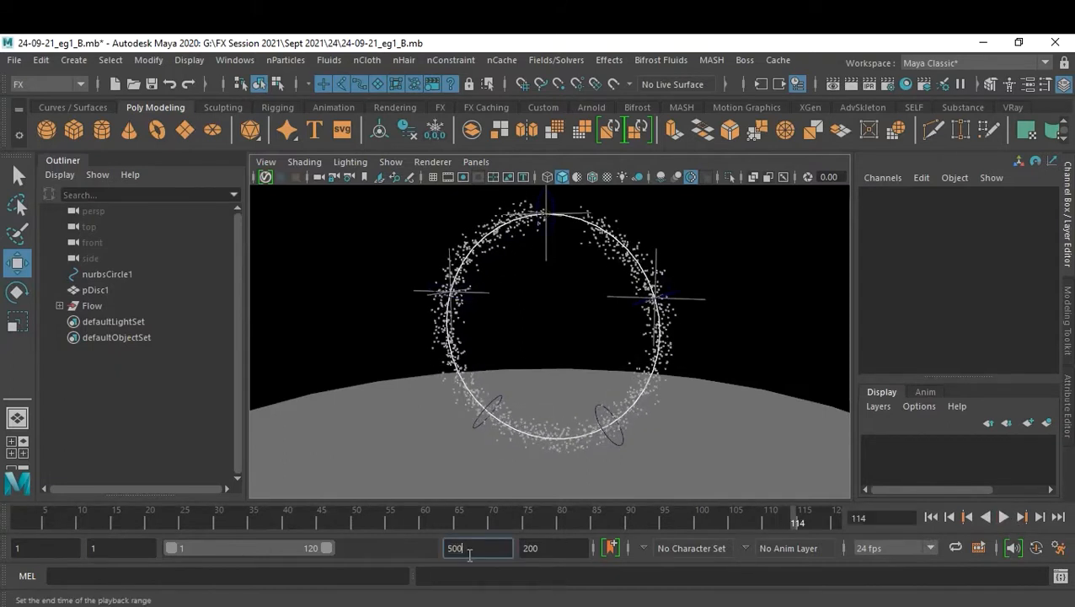
type("500")
key("Return")
left_click(931, 517)
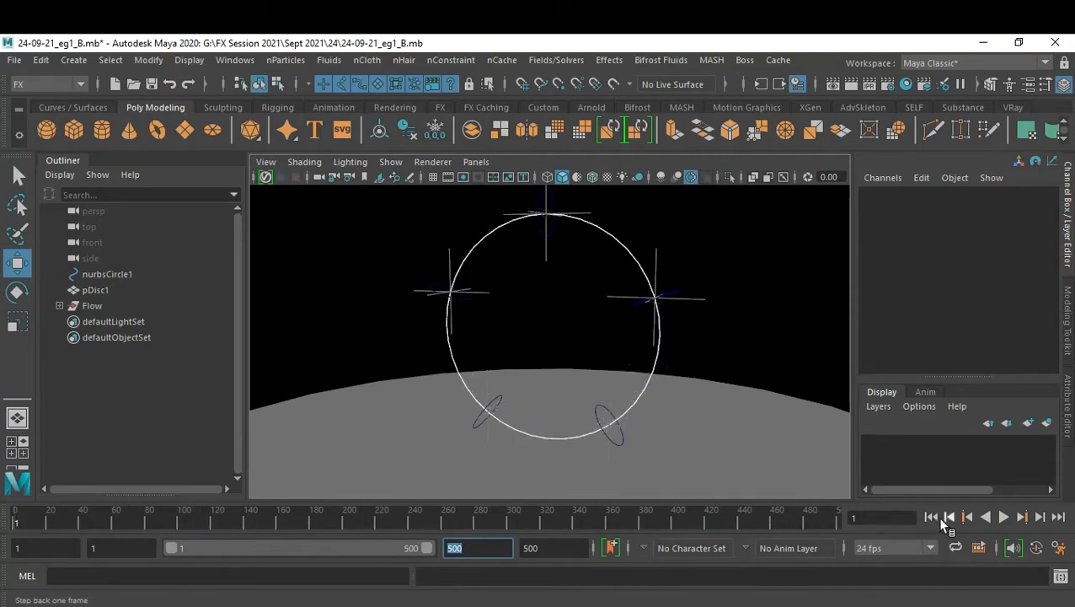
left_click(1004, 517)
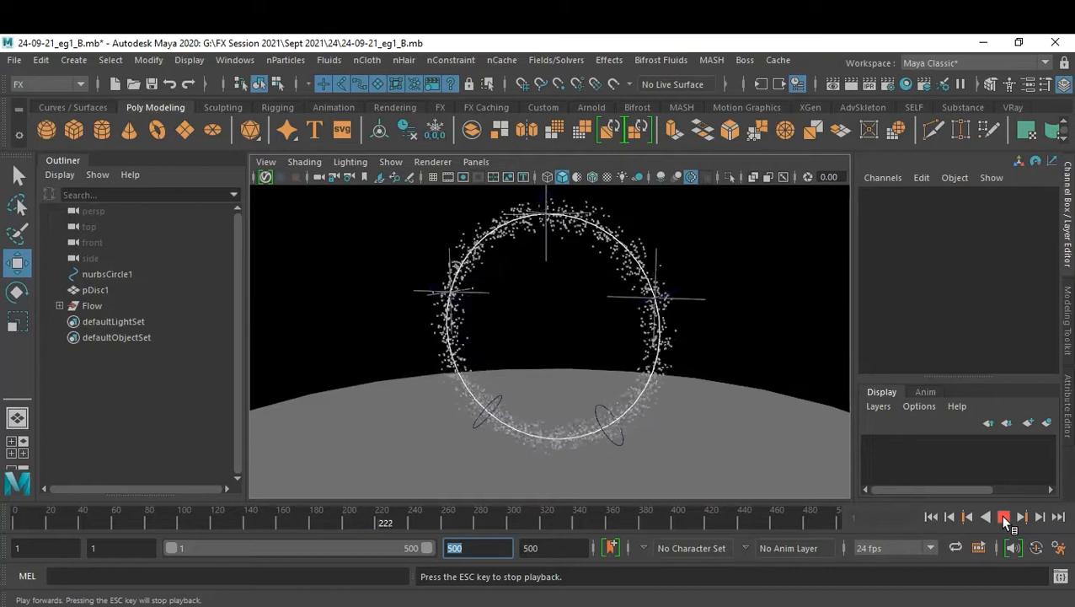
left_click(1004, 517)
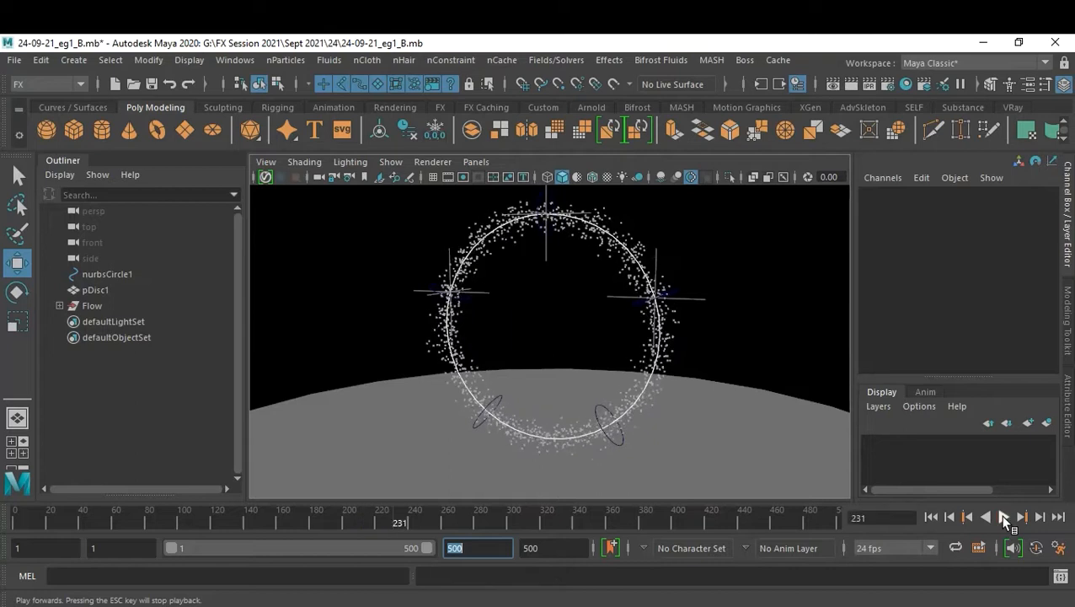
left_click(931, 516)
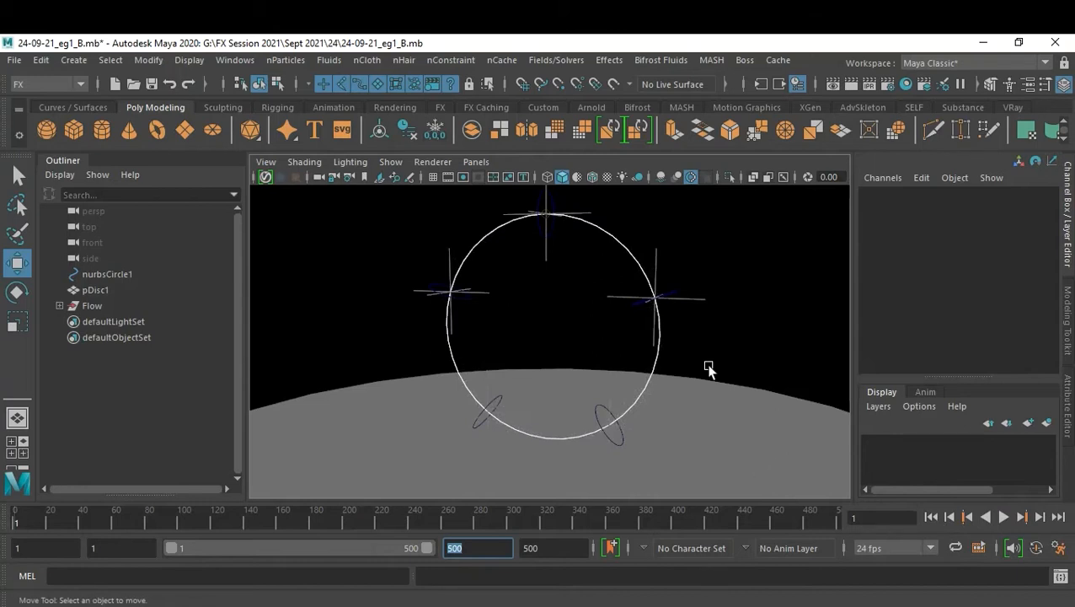
Enlarge control_Circle_3 near the ground to a Scale X of about 3.275 and play the particle flow.
type("f")
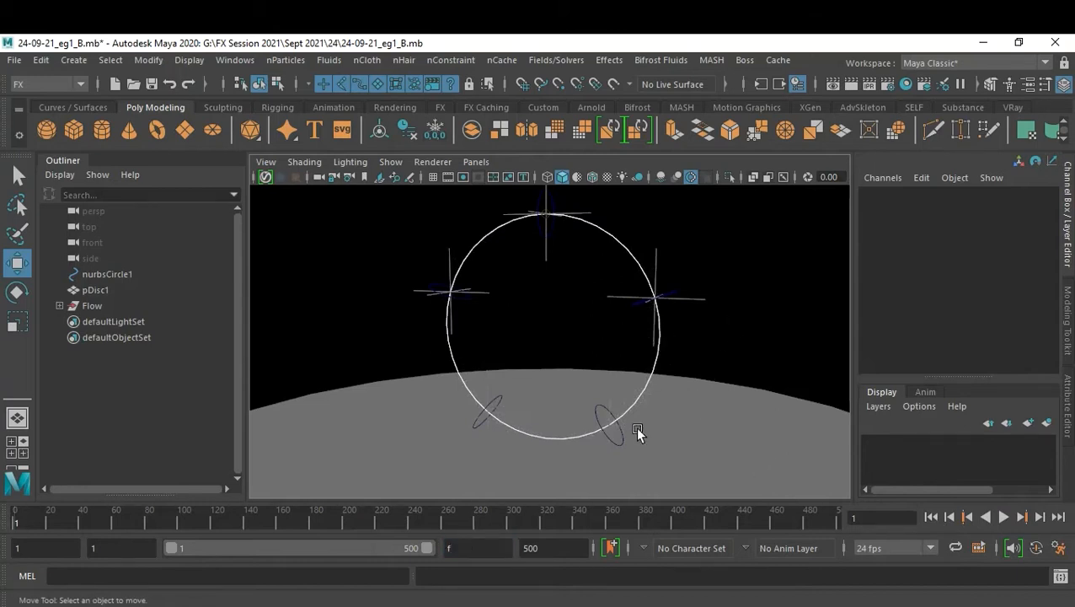
left_click(620, 446)
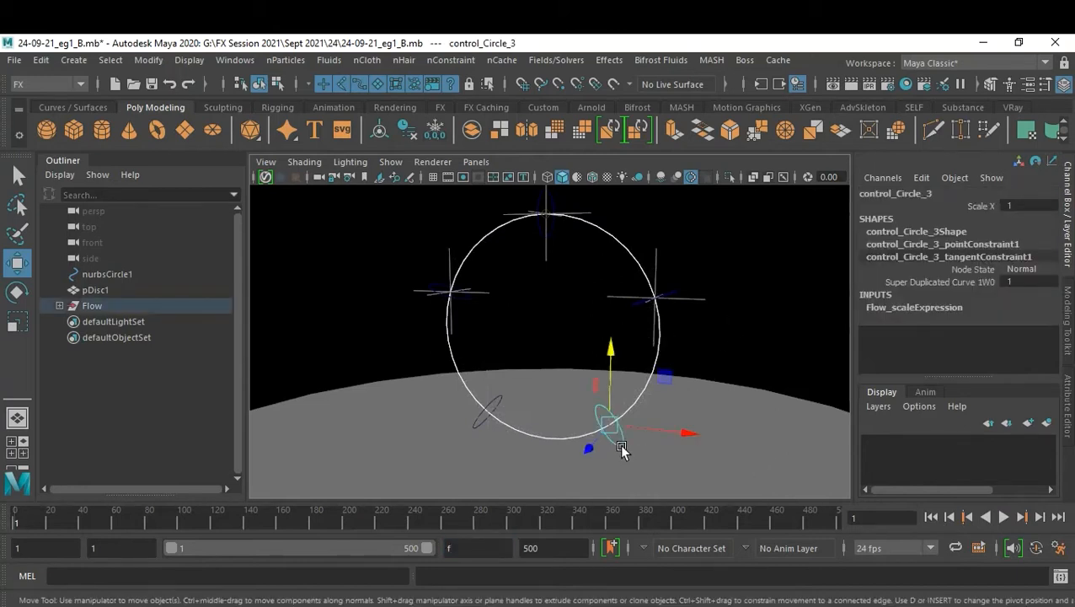
left_click(979, 207)
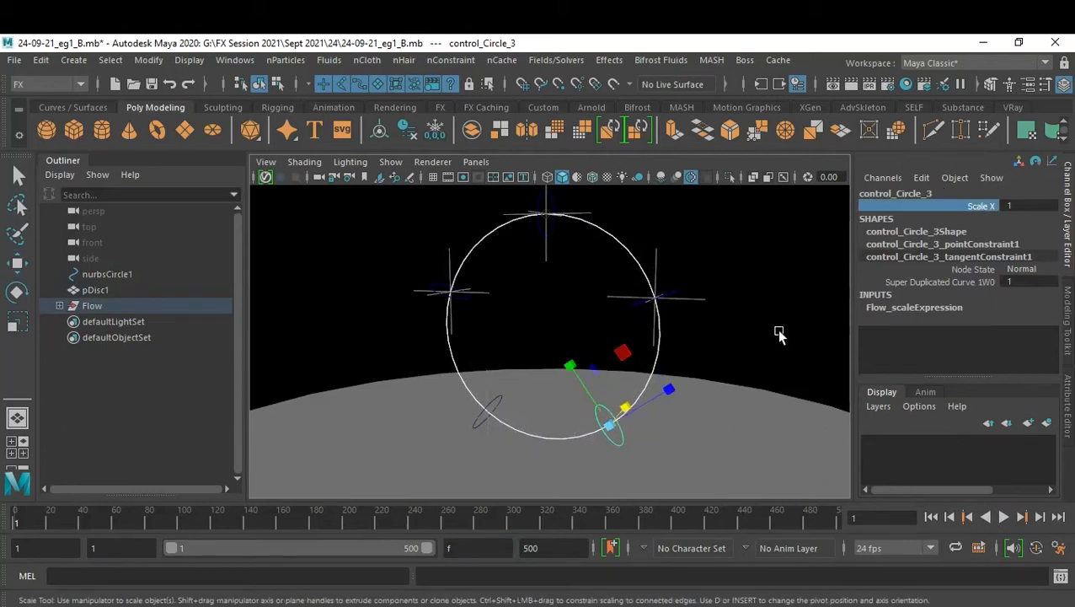
left_click_drag(628, 423, 699, 451)
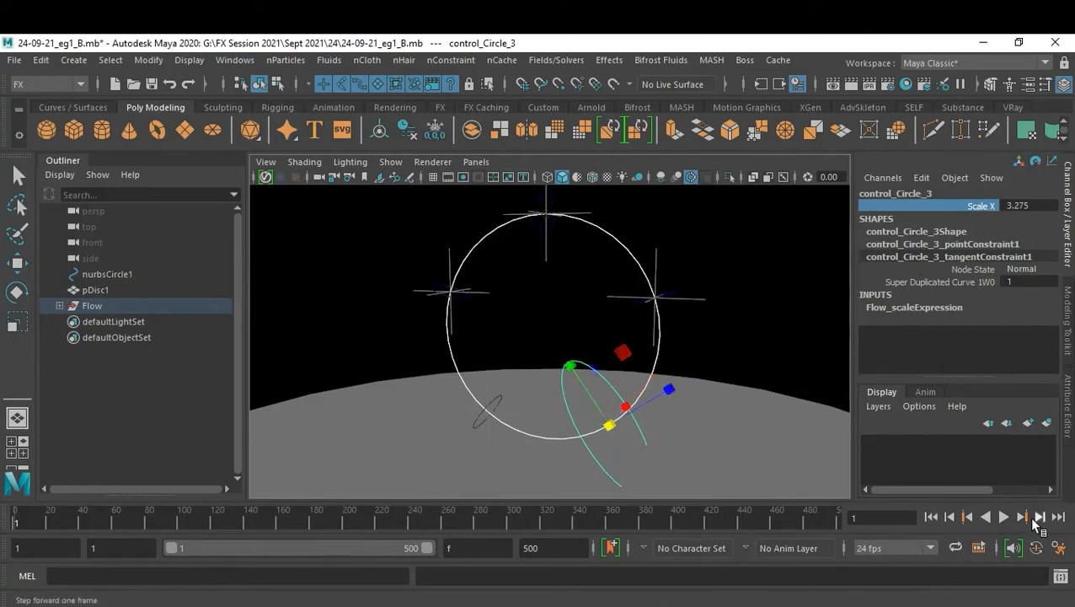
left_click(1008, 517)
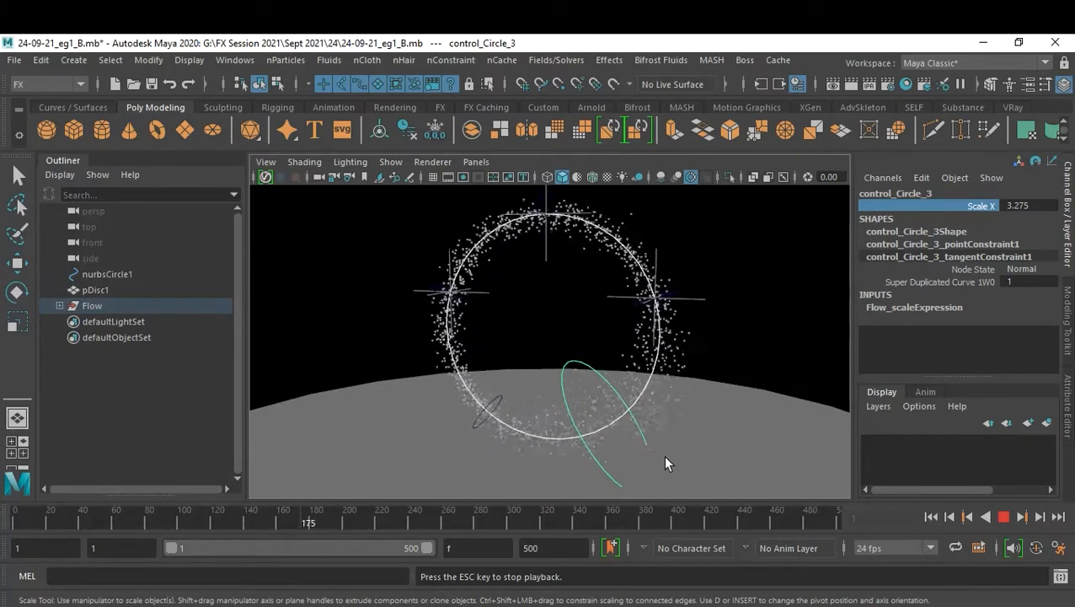
left_click(1004, 516)
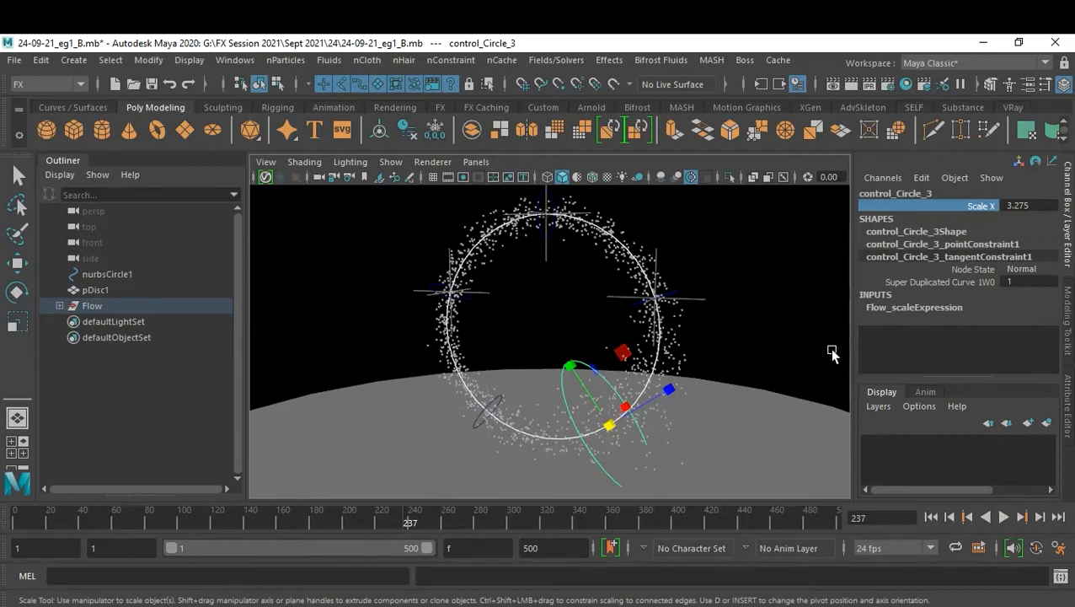
Set the Scale X of control_Circle_3 back to 1 and replay the flow from the first frame.
left_click(1033, 205)
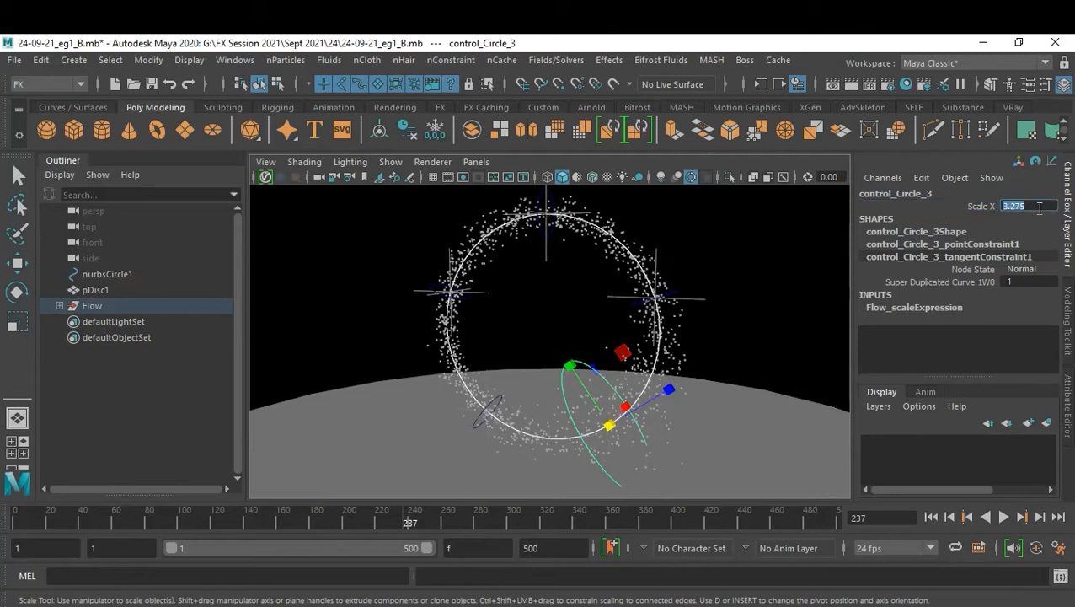
type("1")
key("Return")
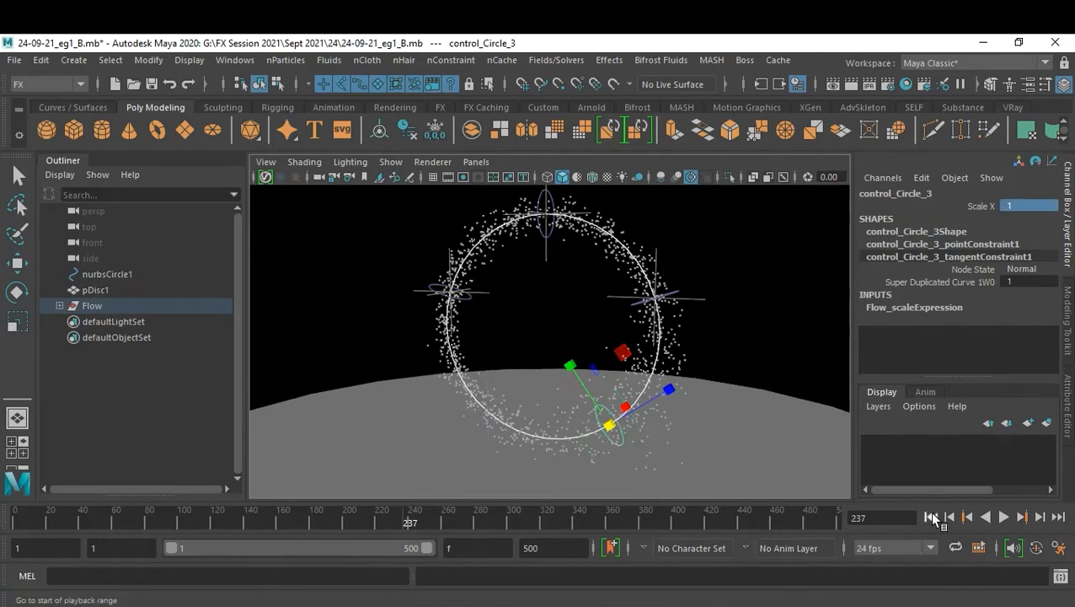
left_click(932, 516)
left_click(1003, 517)
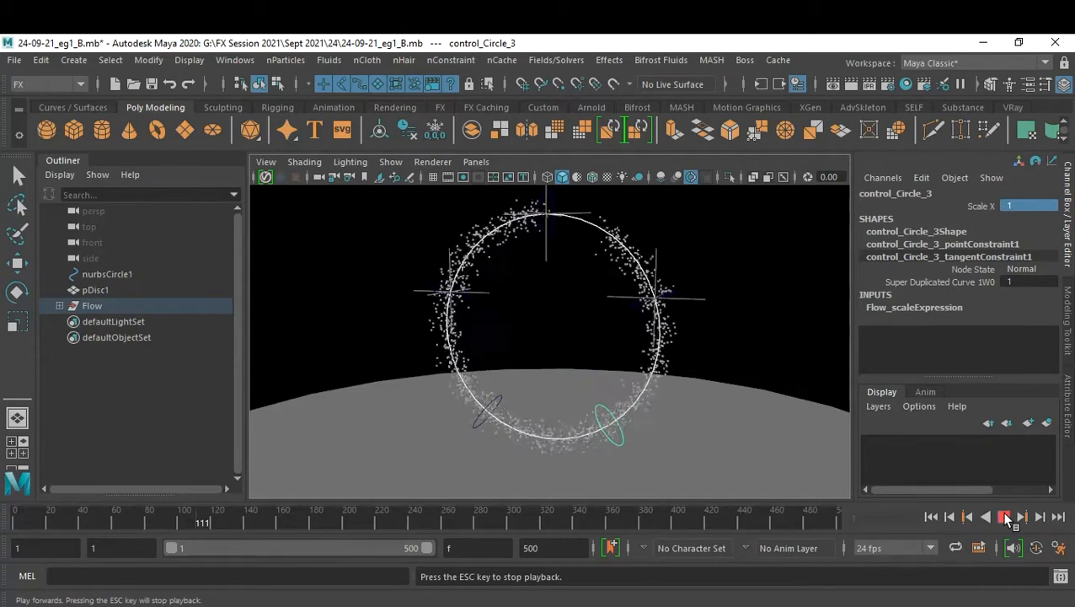
left_click(1003, 517)
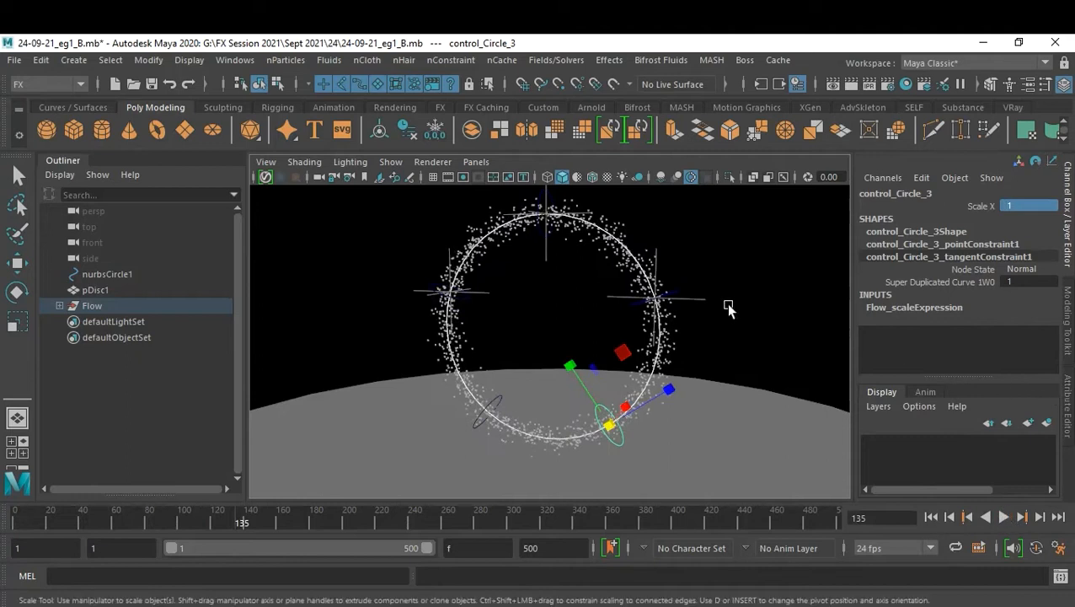
Set the Scale X of all six scalable control circles, control_Circle_0 to control_Circle_5, to 0.5.
left_click(59, 306)
left_click(68, 354)
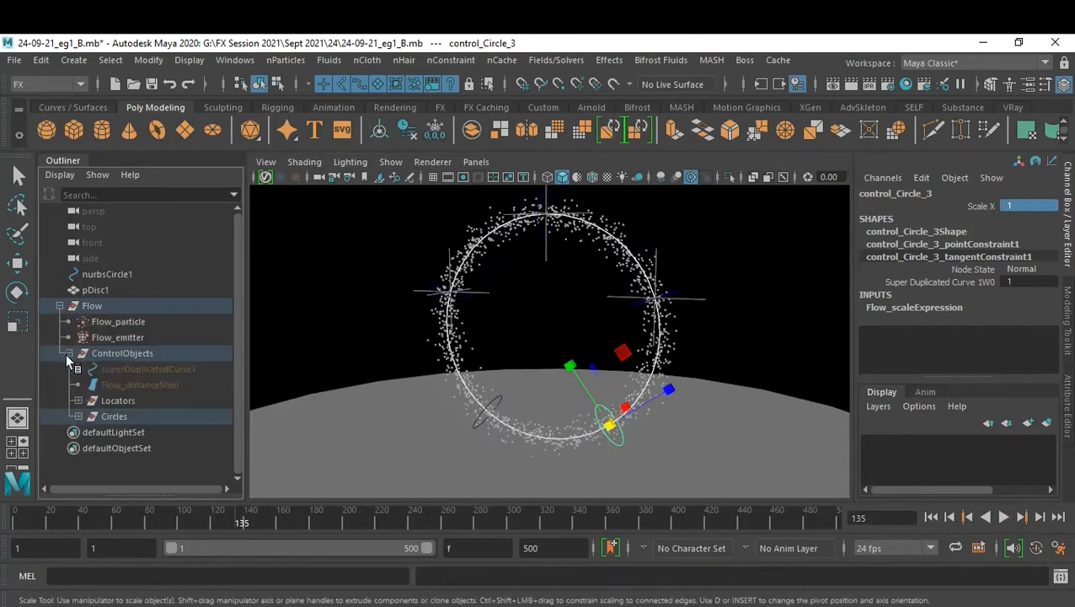
left_click(79, 416)
scroll(134, 399, "down", 1)
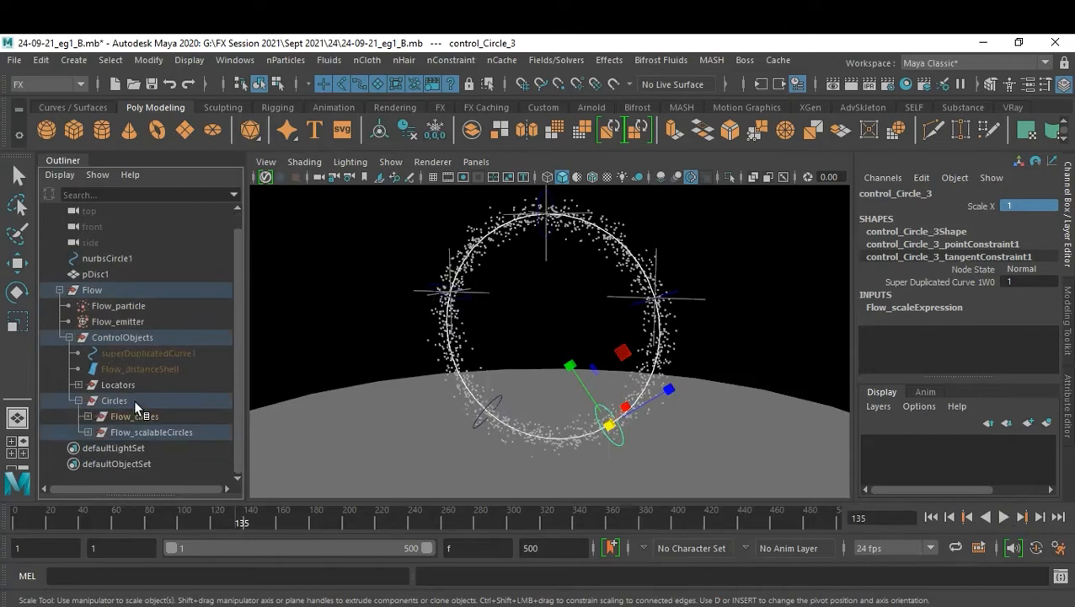
left_click(87, 431)
scroll(133, 402, "down", 2)
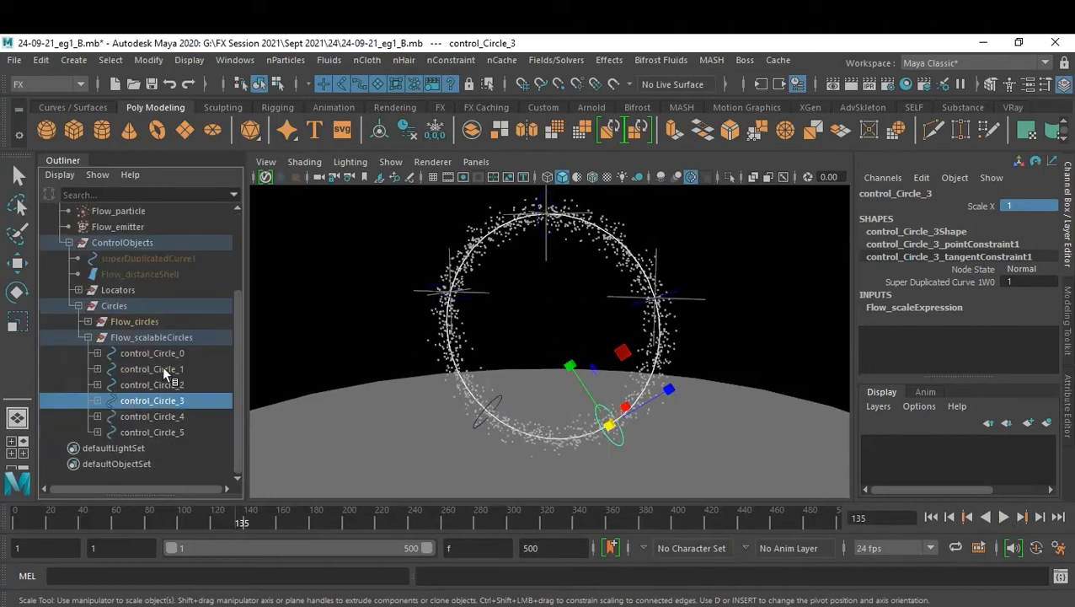
left_click(165, 358)
key("w")
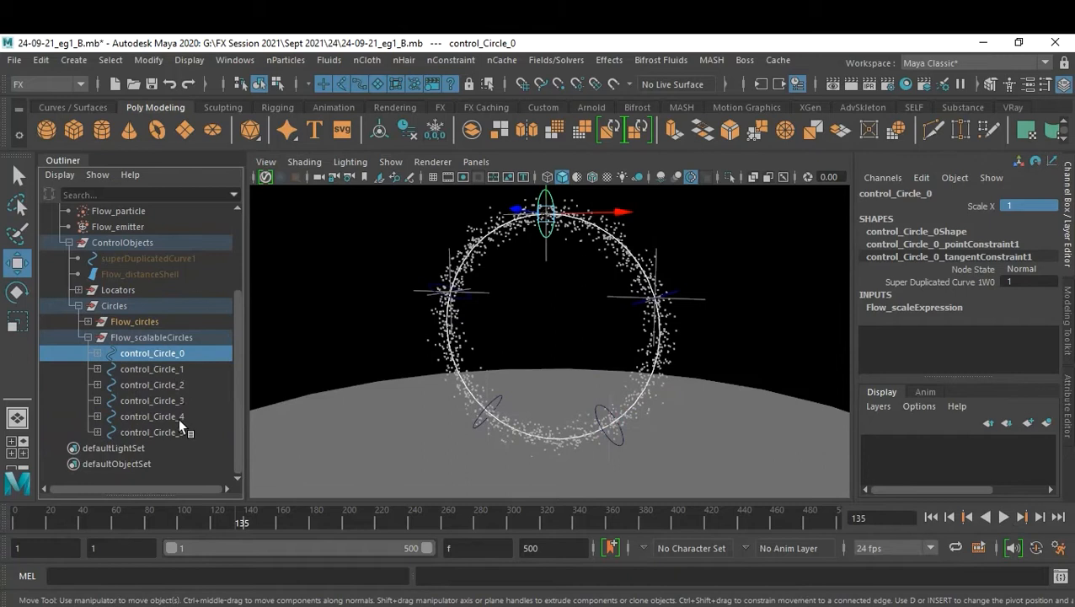
left_click(172, 430, "shift")
double_click(1025, 205)
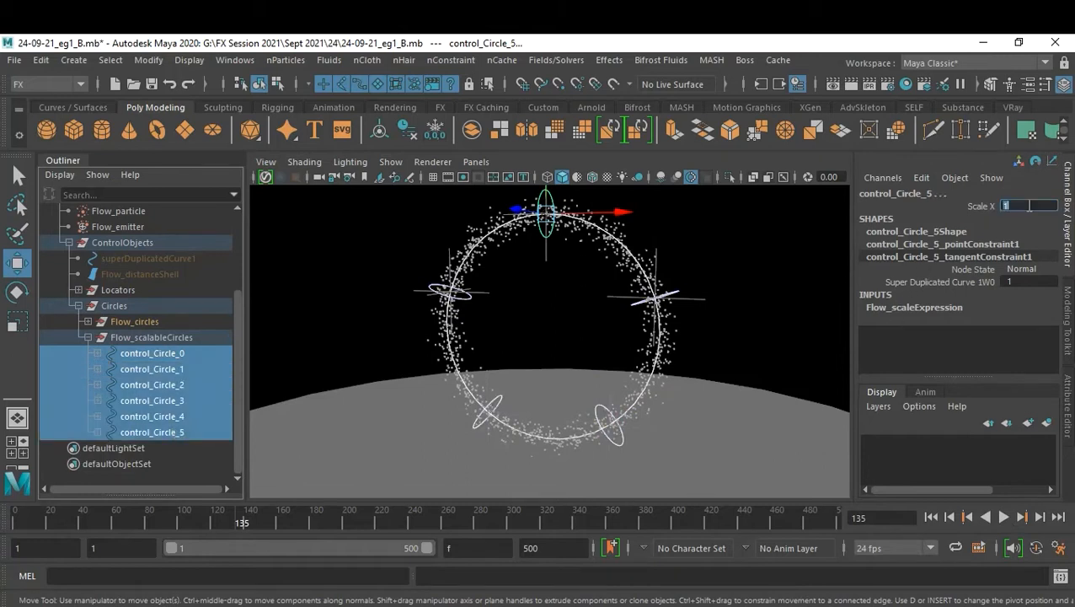
type(".5")
key("Return")
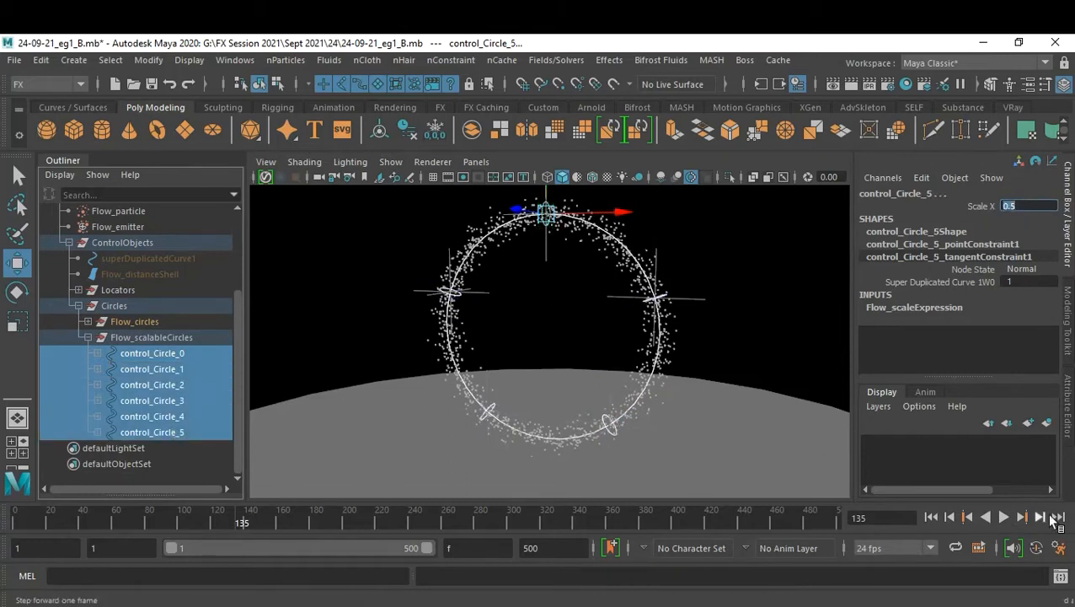
Replay the particle flow from the first frame with the narrowed circles, stop it and clear the selection.
left_click(932, 517)
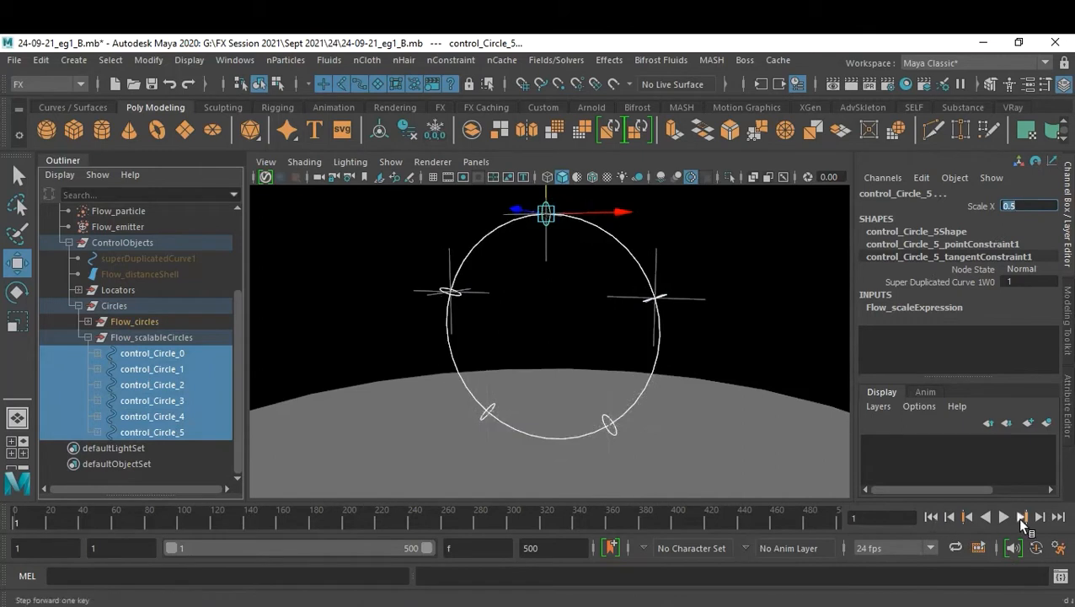
left_click(1003, 516)
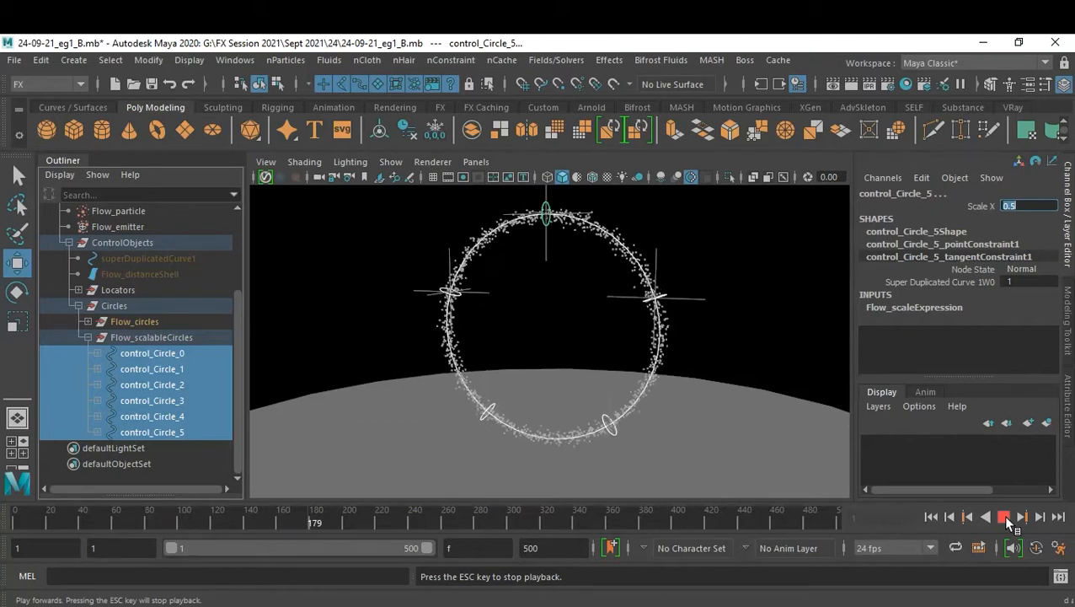
left_click(1005, 517)
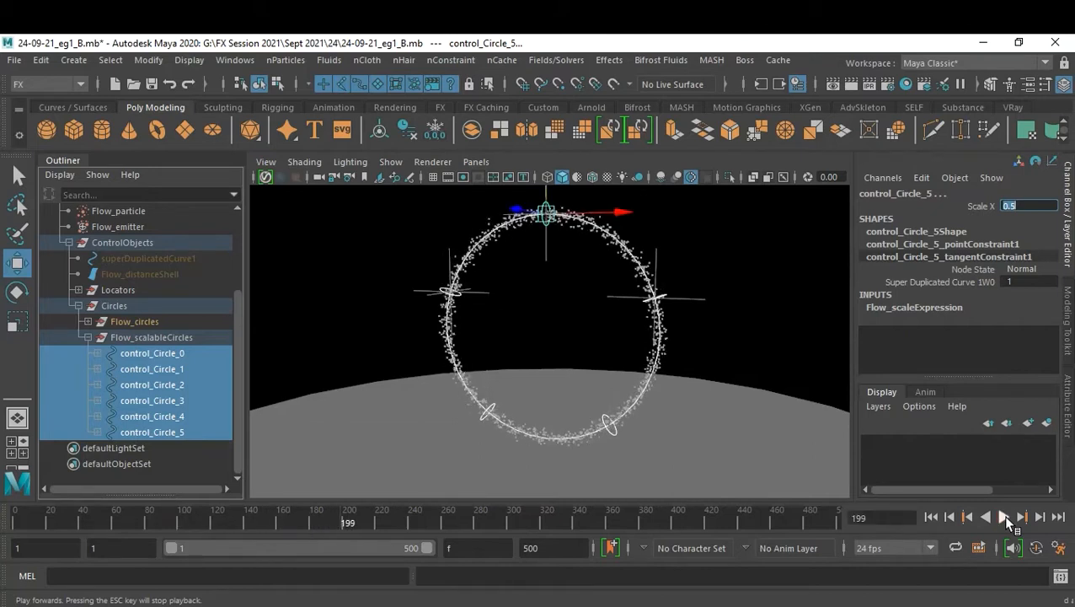
left_click(718, 329)
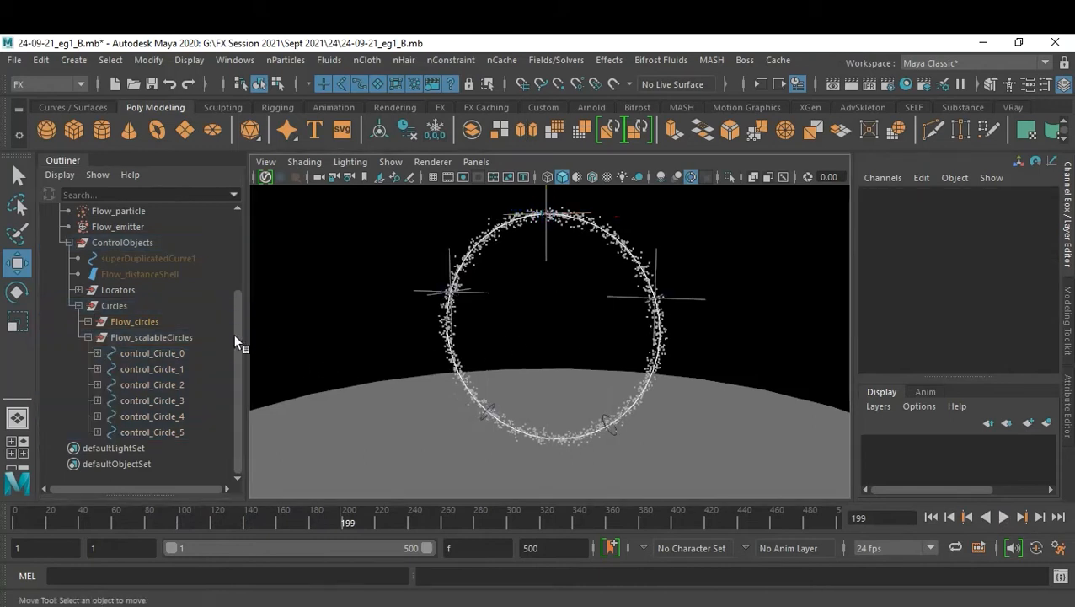
Set the Particle Render Type of Flow_particleShape to MultiStreak.
scroll(212, 293, "up", 3)
left_click(144, 321)
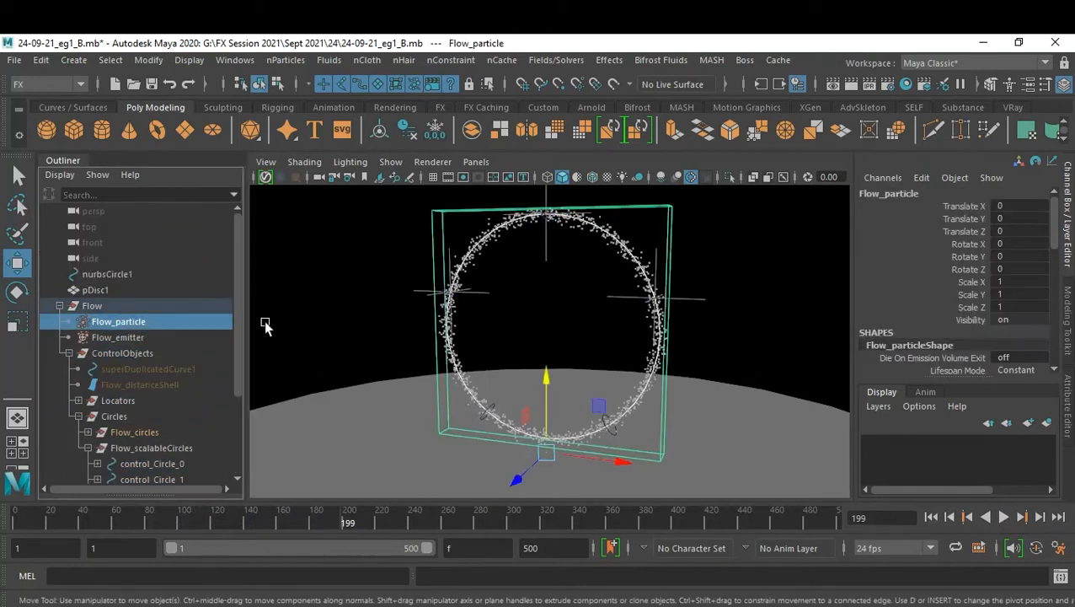
key("ctrl+a")
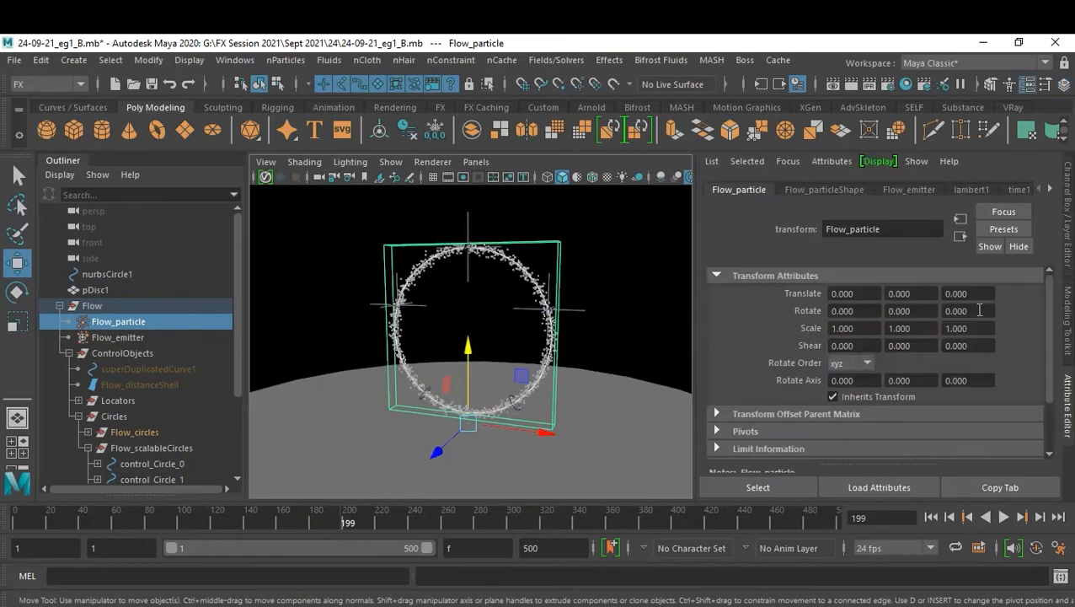
left_click(1049, 189)
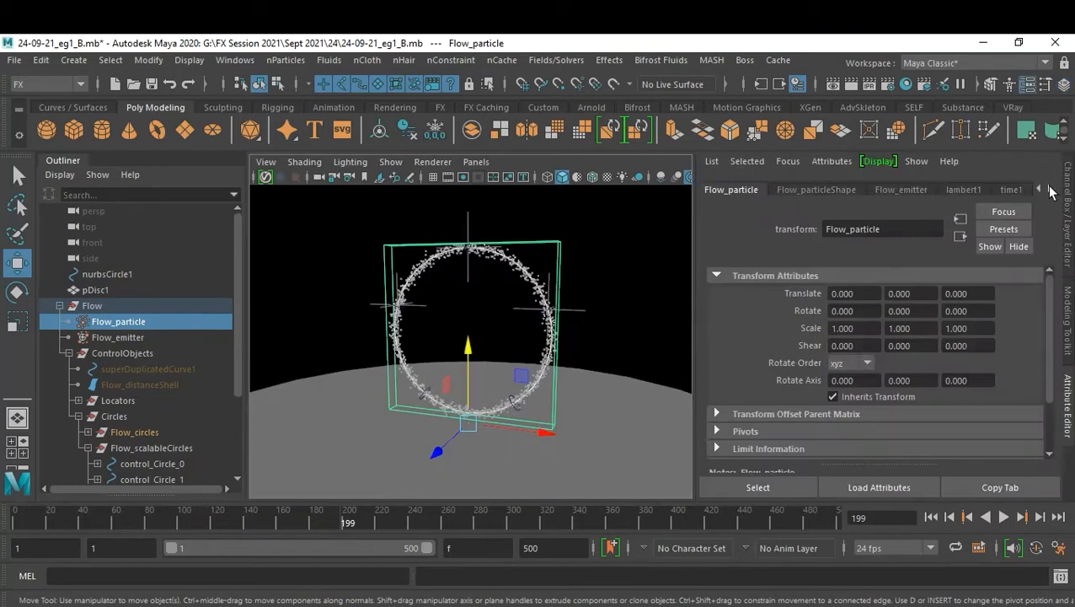
left_click(1048, 190)
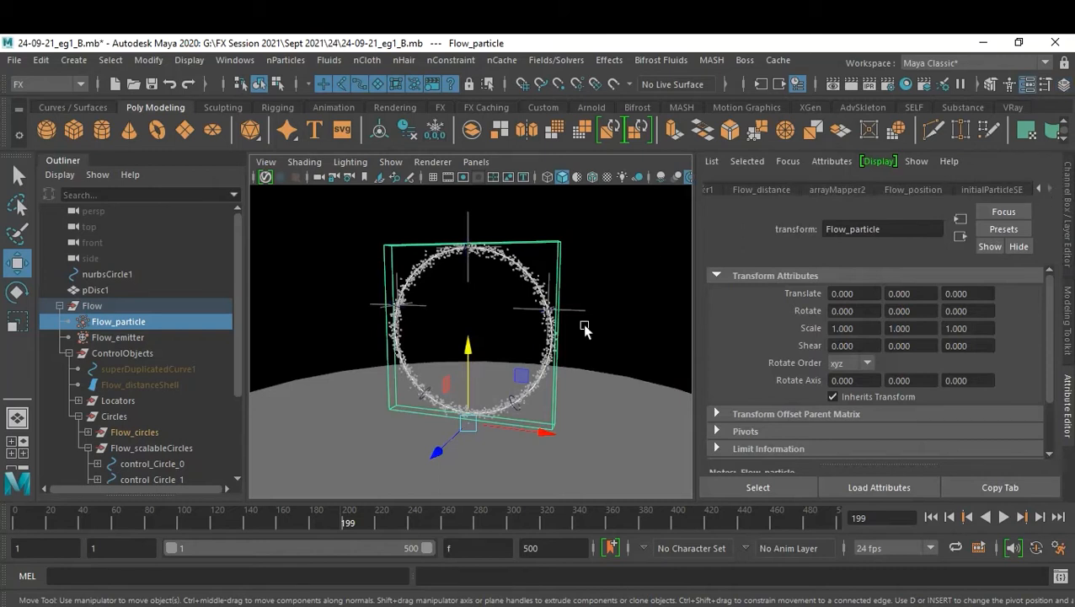
left_click(105, 339)
left_click(103, 321)
left_click(849, 189)
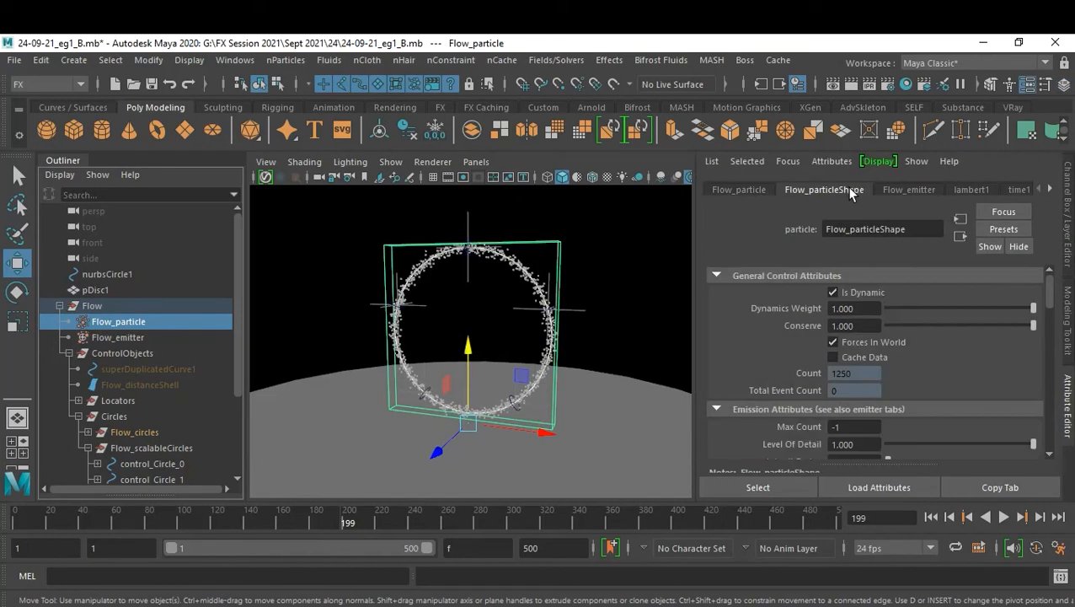
scroll(940, 358, "down", 10)
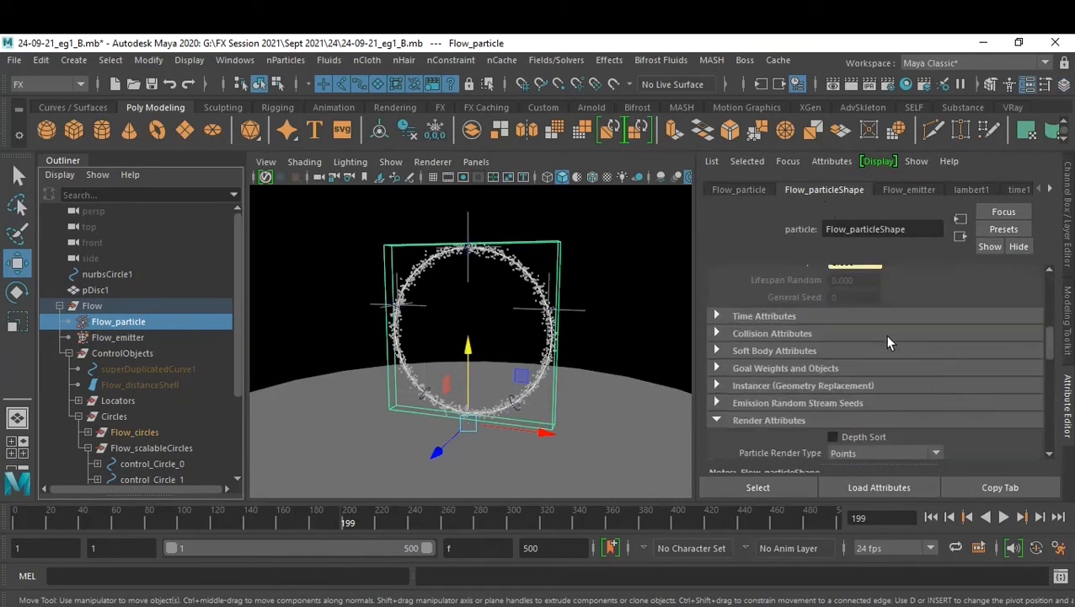
scroll(889, 335, "down", 3)
left_click(904, 360)
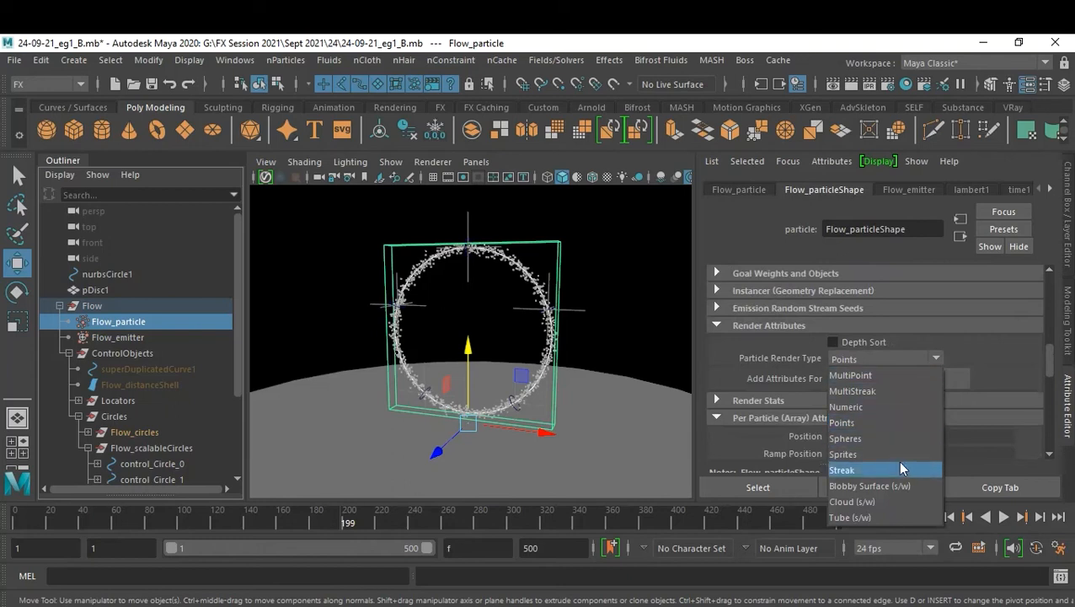
left_click(924, 390)
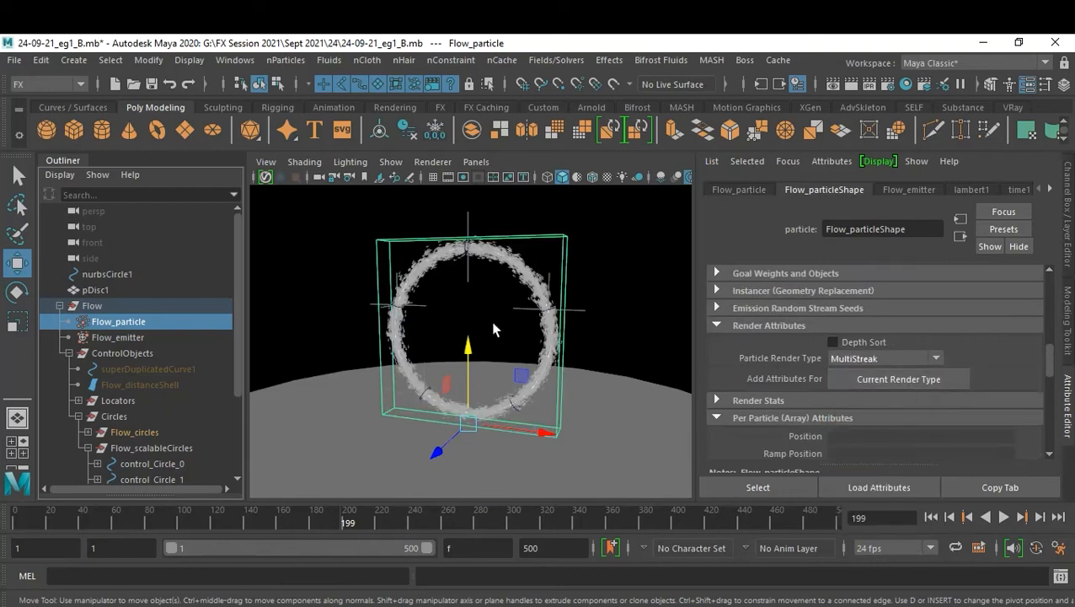
Examine the streaks up close and replay the flow from the first frame.
scroll(498, 325, "up", 5)
scroll(498, 325, "down", 3)
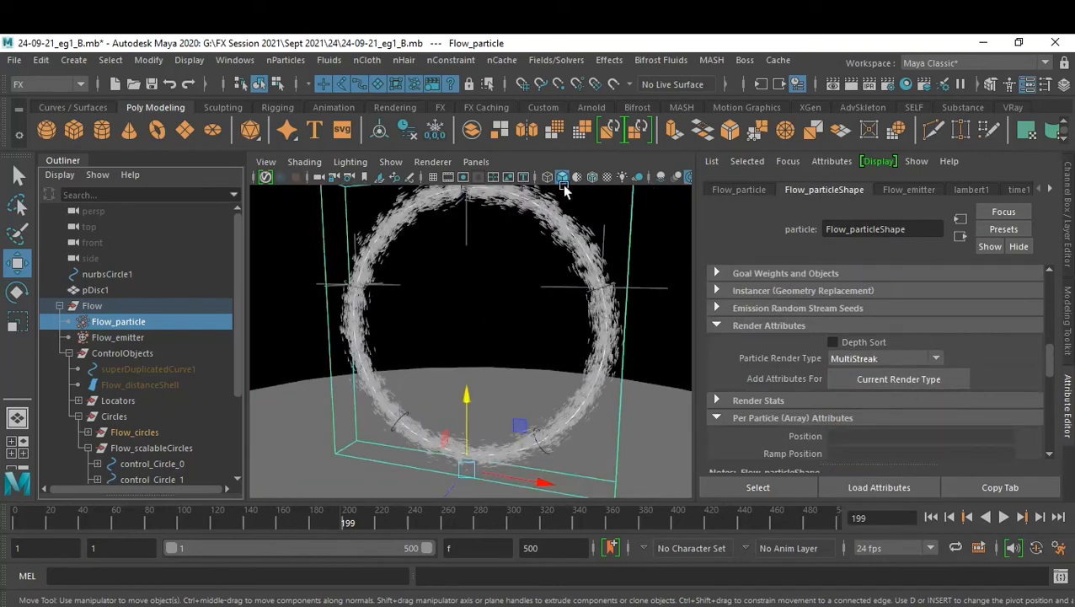
left_click(932, 516)
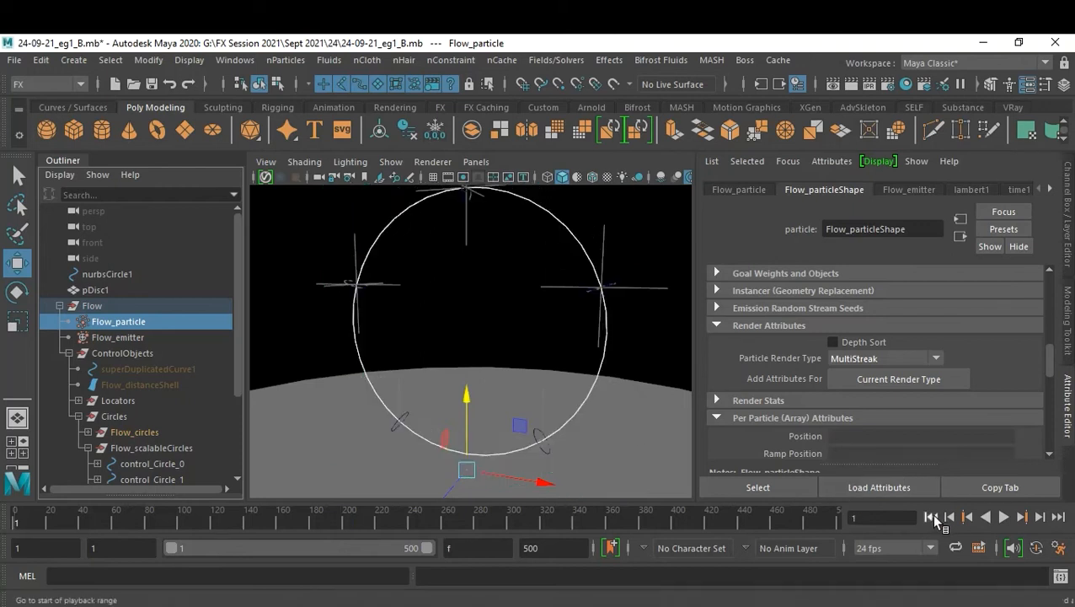
left_click(1004, 516)
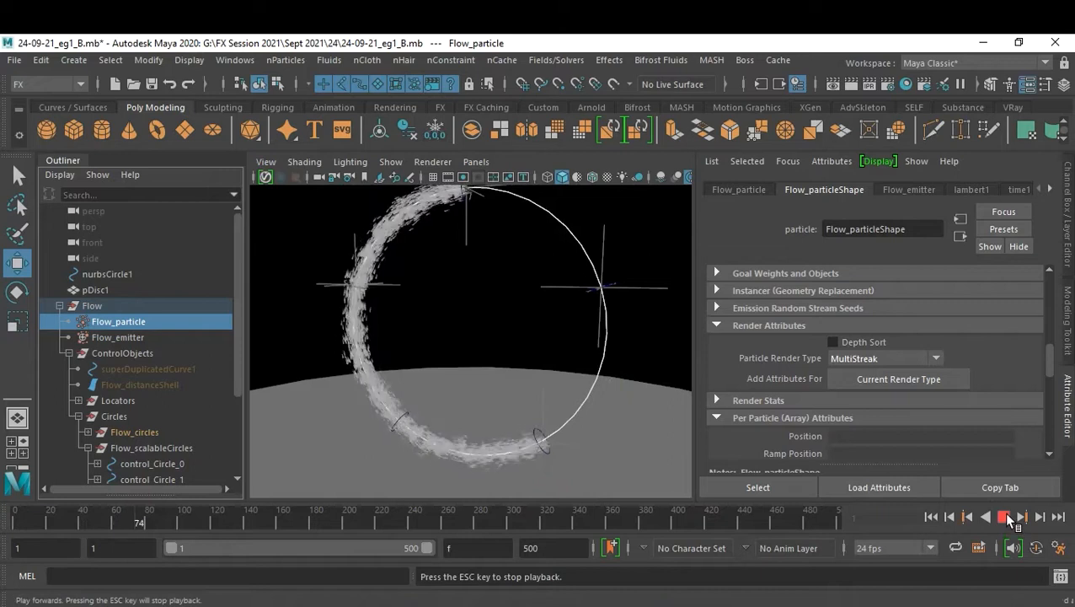
left_click(1004, 517)
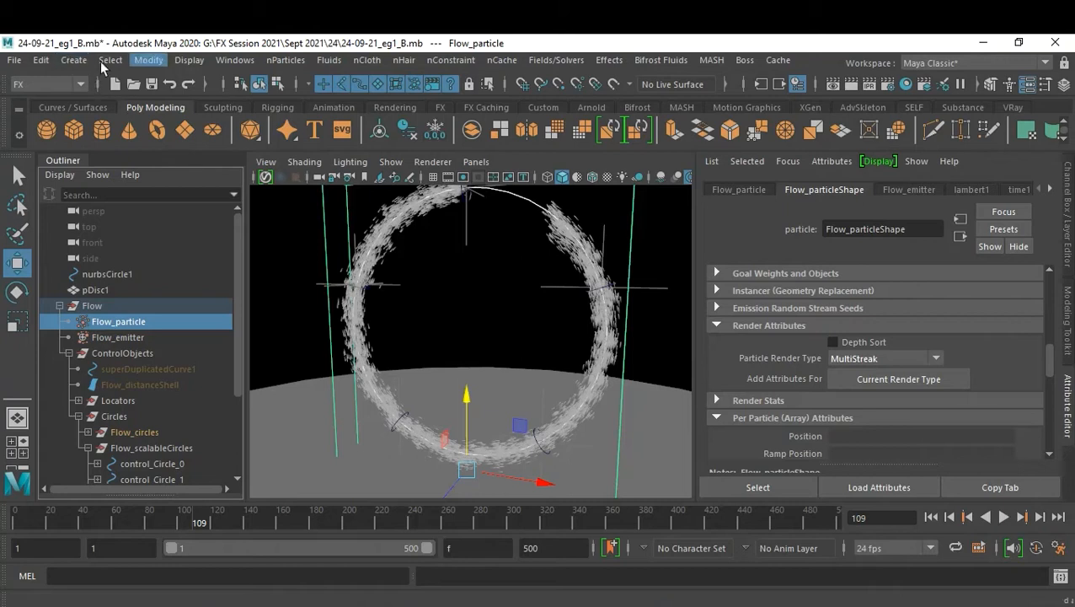
Create an Arnold area light and raise it about 1.84 cm above the ground disc inside the circle.
left_click(591, 108)
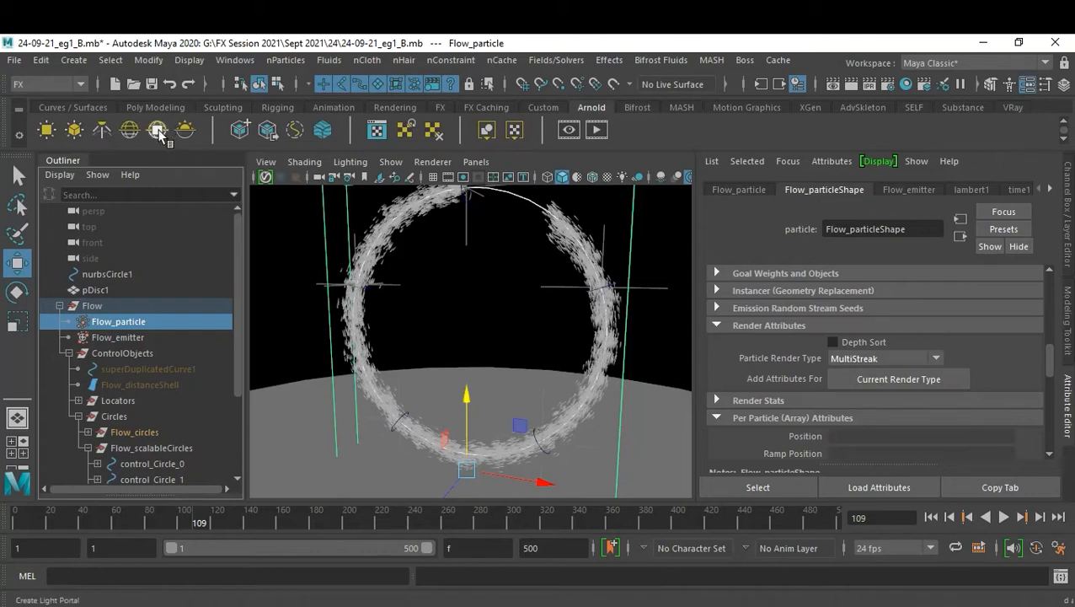
left_click(45, 132)
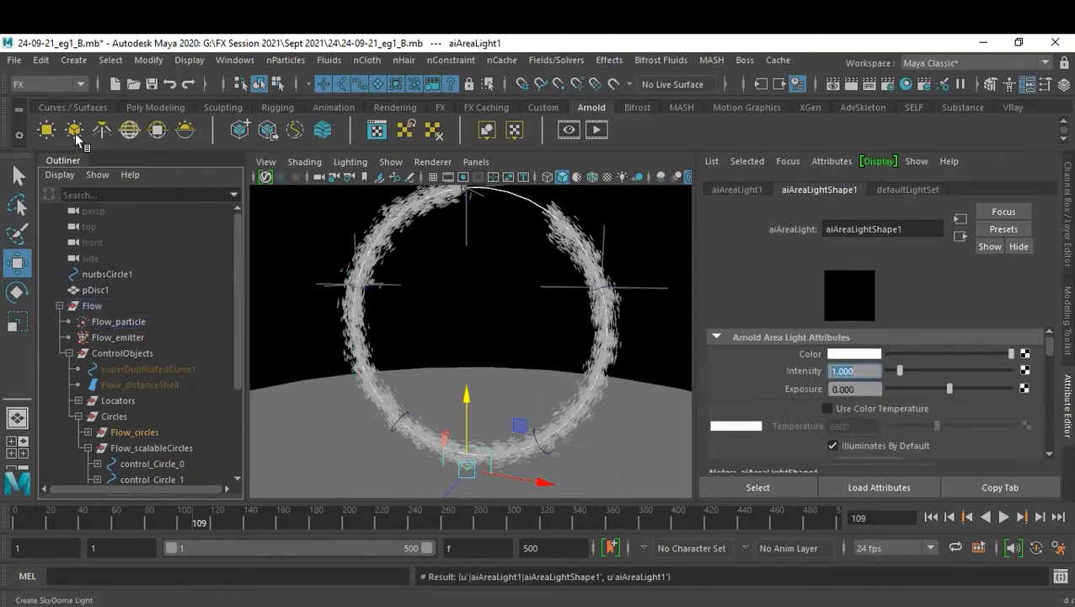
left_click_drag(468, 393, 468, 350)
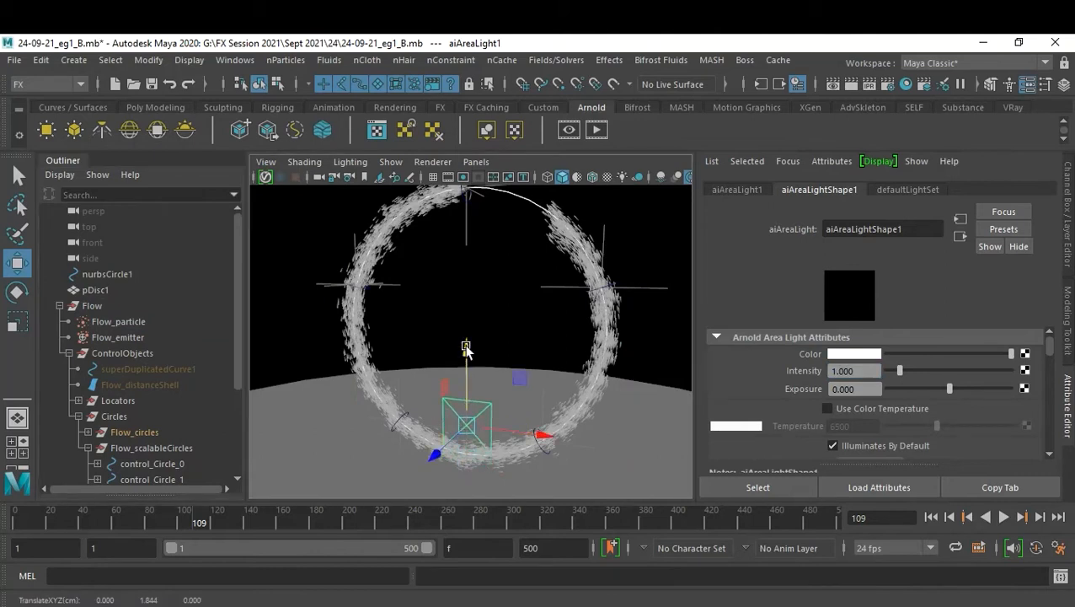
Change the area light's colour to a saturated yellow-orange.
left_click(851, 354)
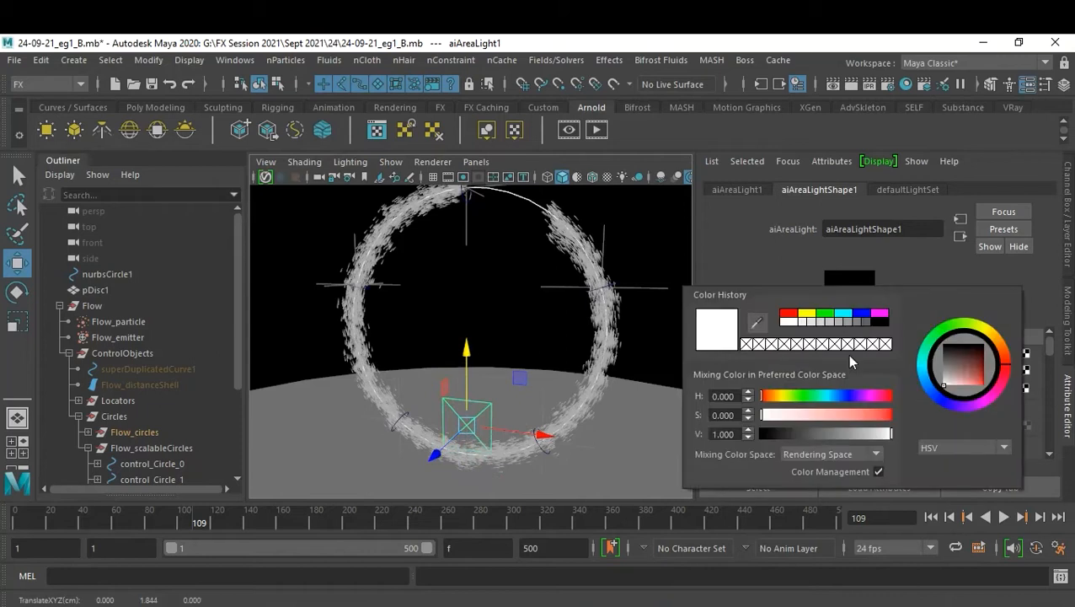
left_click(768, 398)
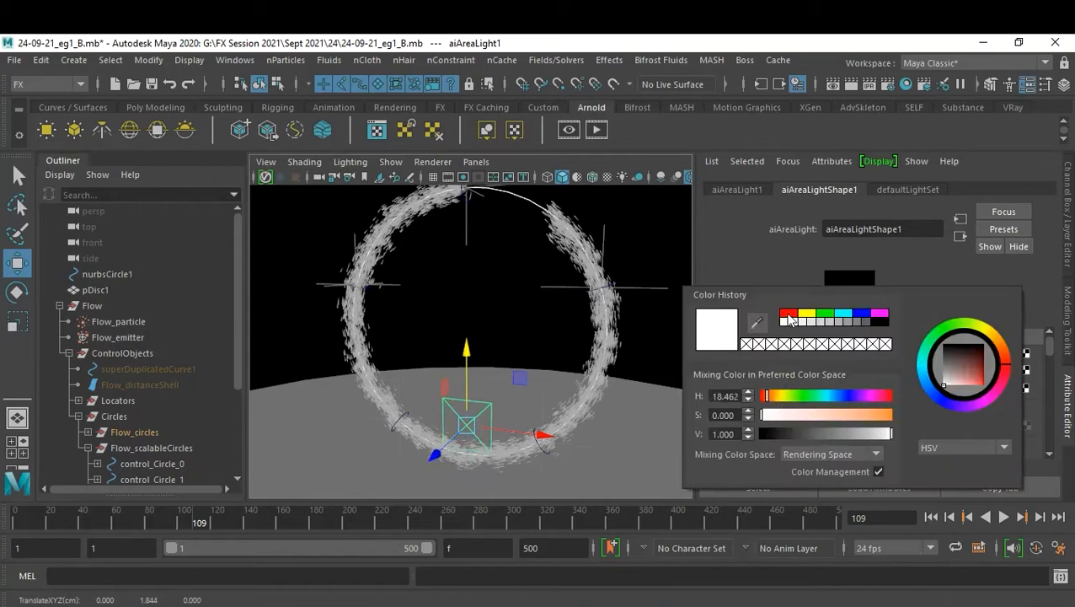
left_click(789, 318)
left_click(774, 398)
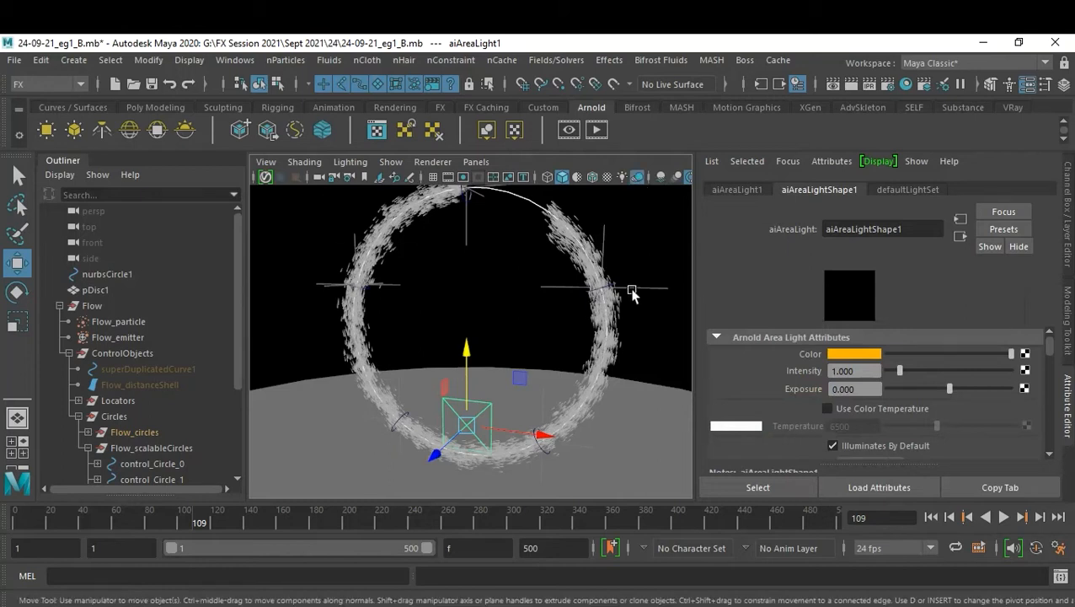
Show textures and scene lighting in the viewport and set the area light's exposure to 12, trying 20 and 15 first.
key("6")
key("7")
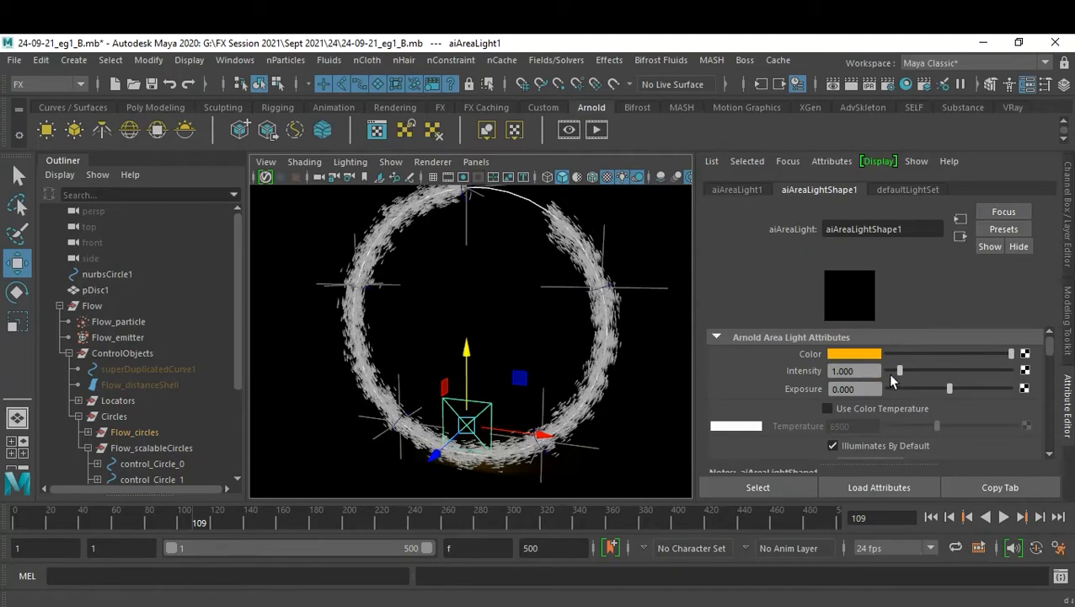
left_click(851, 388)
type("20")
key("Return")
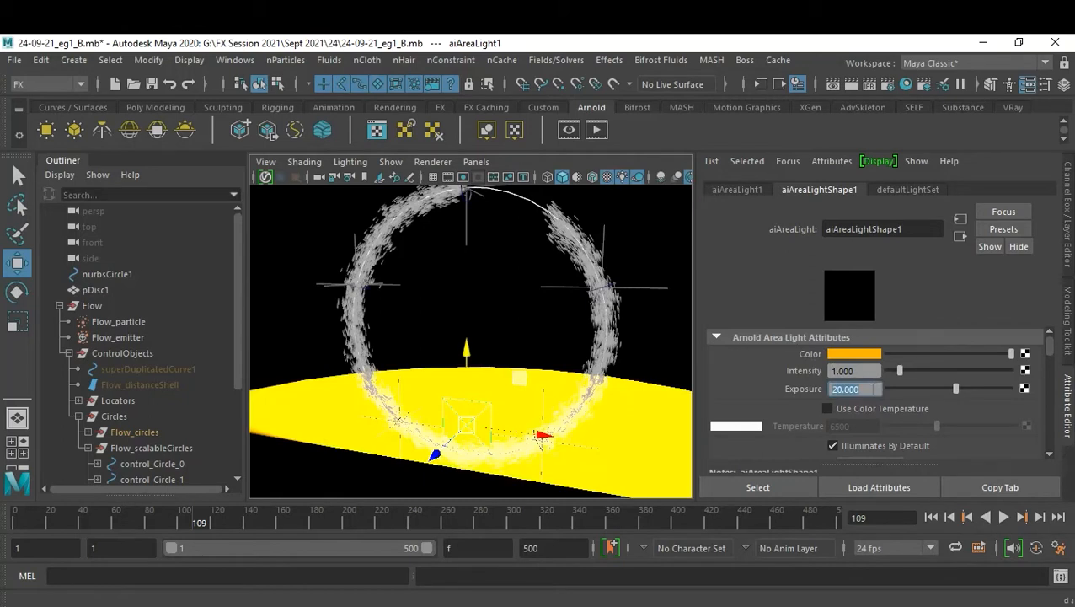
type("15")
key("Return")
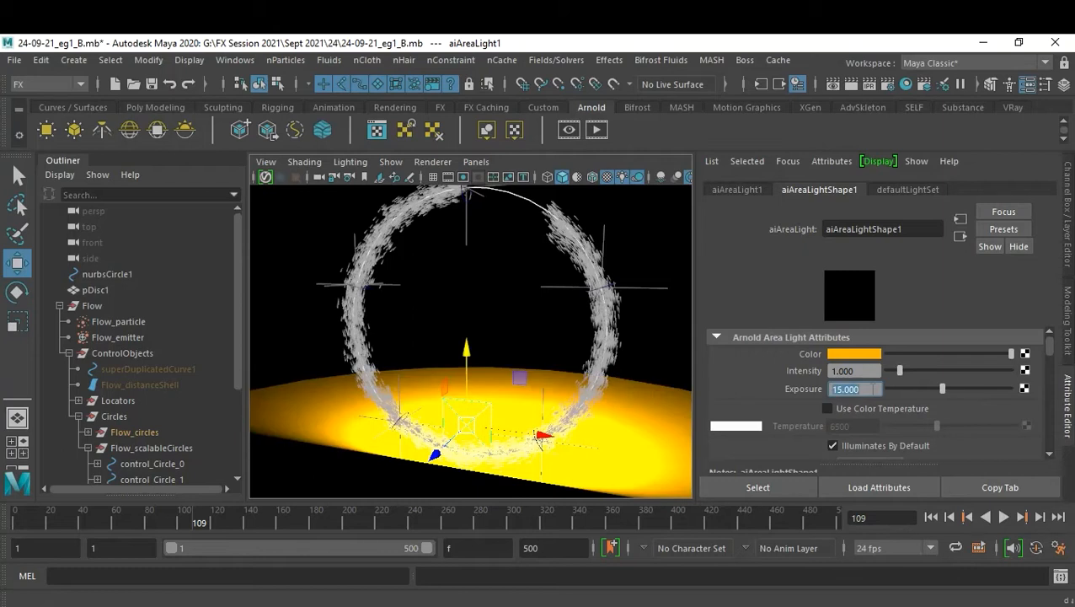
type("12")
key("Return")
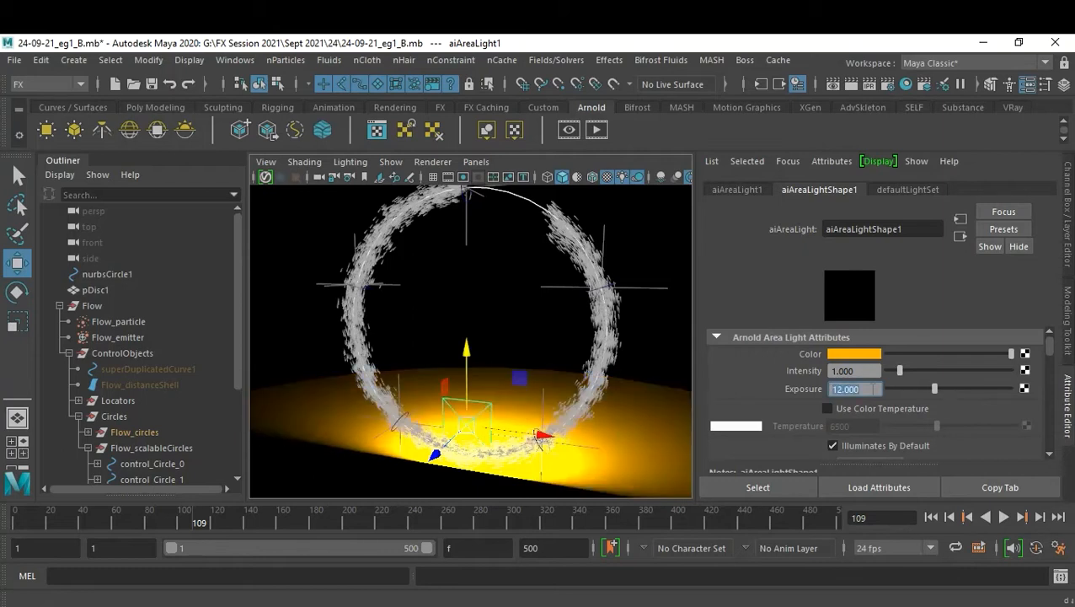
Lower the ground disc pDisc1 by about 0.98 cm.
left_click(651, 426)
left_click_drag(467, 396, 470, 421)
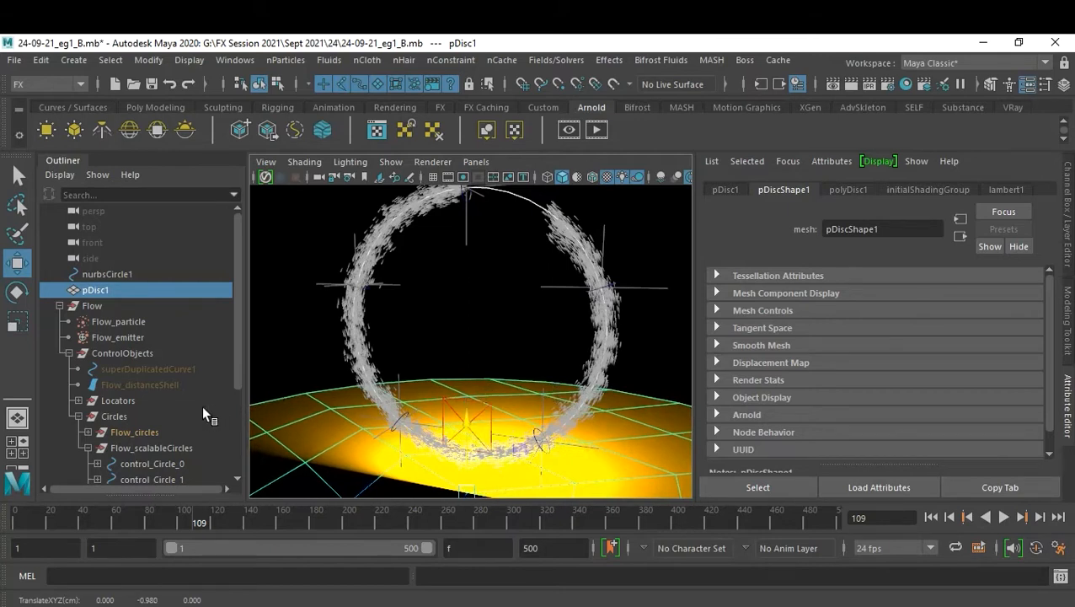
Duplicate the area light and raise the copy about 10.69 cm to the top of the particle circle.
left_click(463, 399)
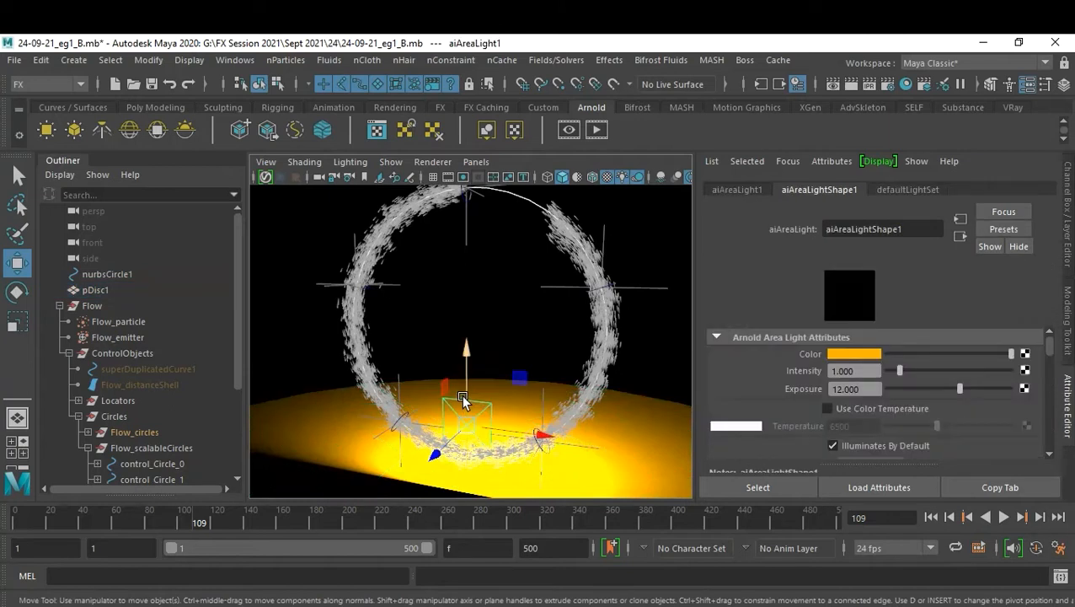
key("ctrl+d")
left_click_drag(467, 358, 511, 110)
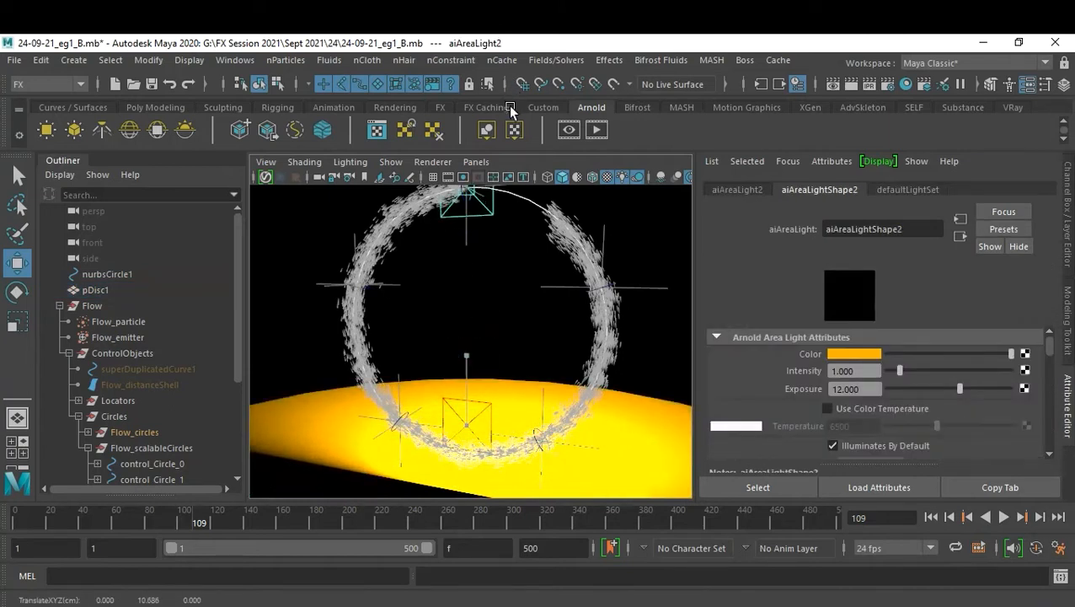
Select both area lights, aiAreaLight1 and aiAreaLight2, and move them together to about 9.57 cm along Z, away from the particle ring.
left_click(573, 471)
left_click_drag(573, 470, 540, 435, "alt")
left_click(500, 394)
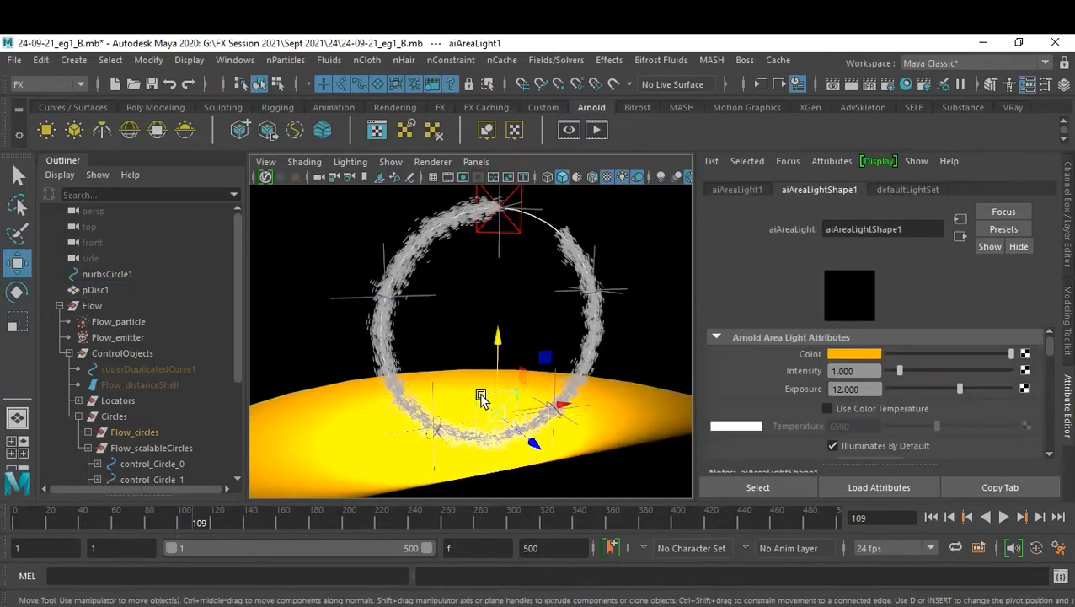
key("e")
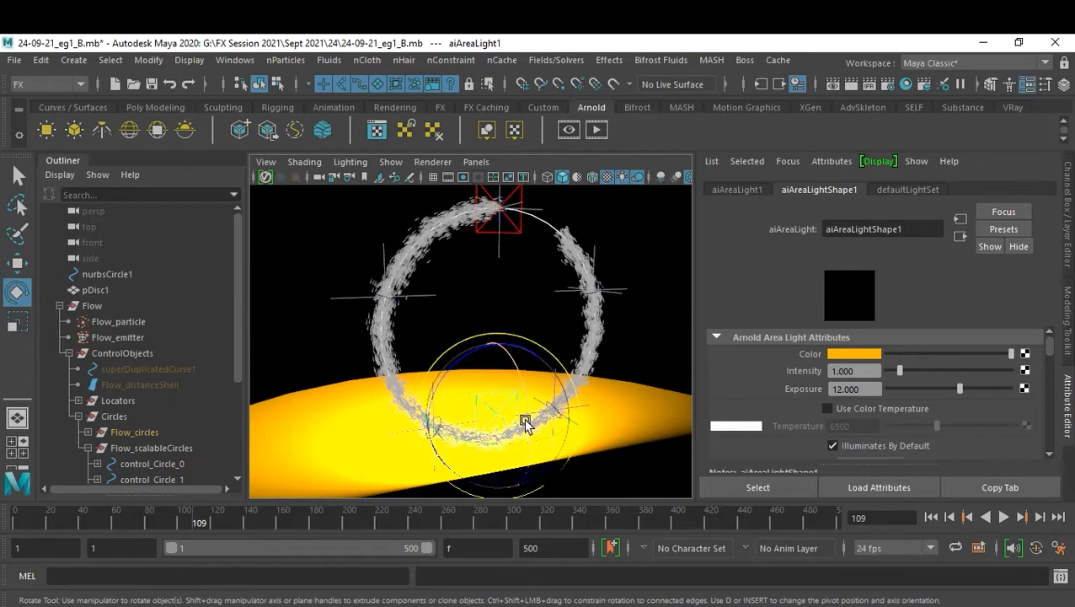
key("f")
mouse_move(428, 394)
left_mouse_down("alt")
mouse_move(624, 421)
mouse_move(477, 413)
mouse_move(464, 425)
mouse_move(497, 419)
mouse_move(528, 385)
mouse_move(492, 377)
mouse_move(501, 381)
mouse_move(441, 444)
mouse_move(422, 446)
mouse_move(409, 394)
left_mouse_up("alt")
scroll(477, 413, "down", 2)
key("w")
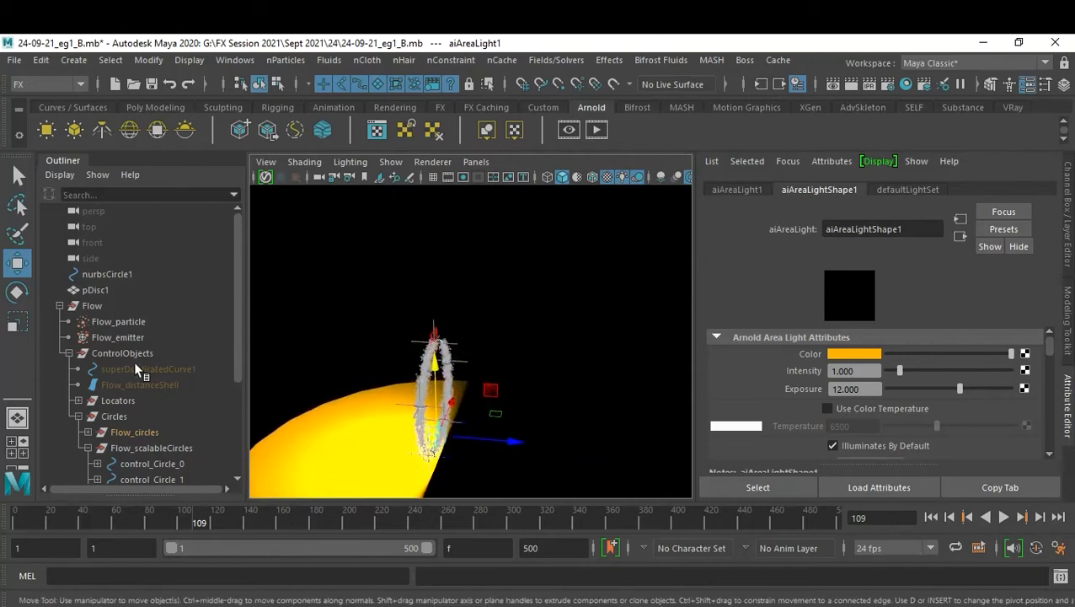
scroll(134, 360, "down", 3)
left_click(127, 431, "shift")
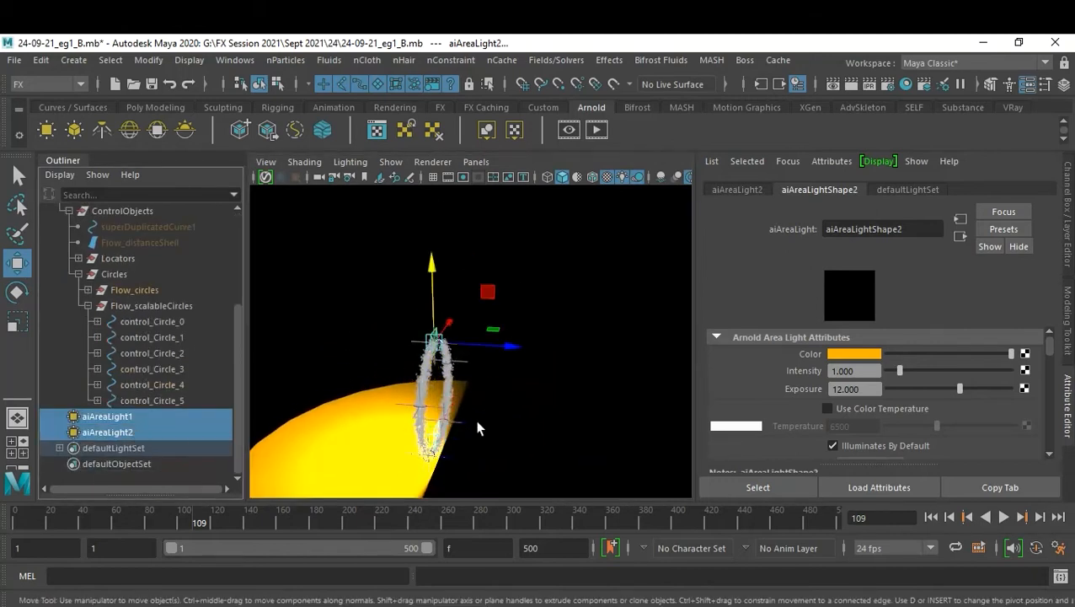
left_click_drag(507, 348, 631, 376, "alt")
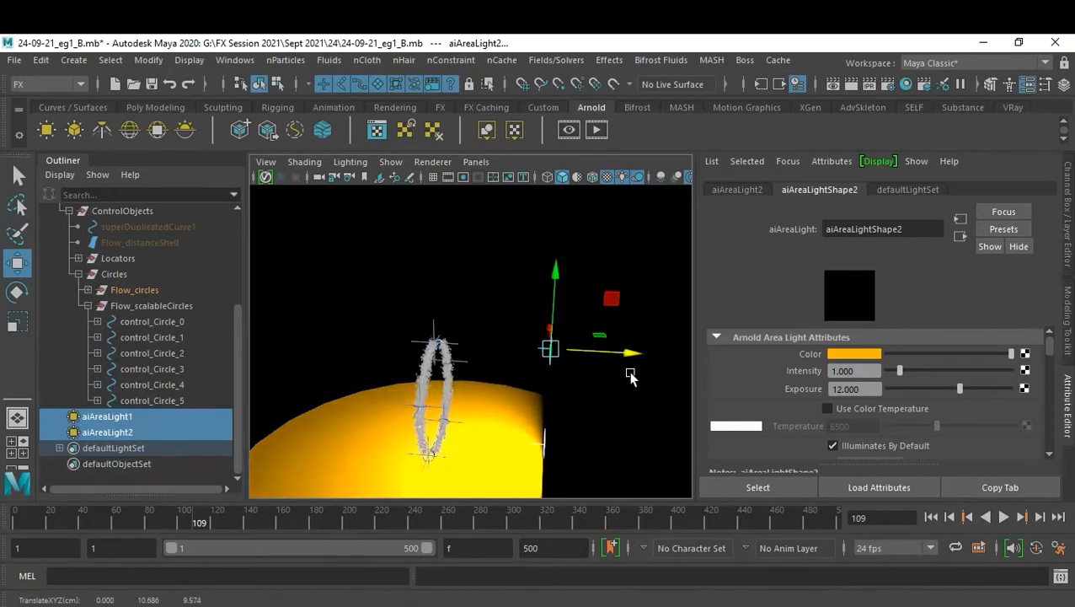
Rotate both area lights together by a very small amount and clear the selection.
key("e")
mouse_move(607, 308)
left_mouse_down()
mouse_move(586, 297)
mouse_move(603, 305)
left_mouse_up()
left_click(634, 447)
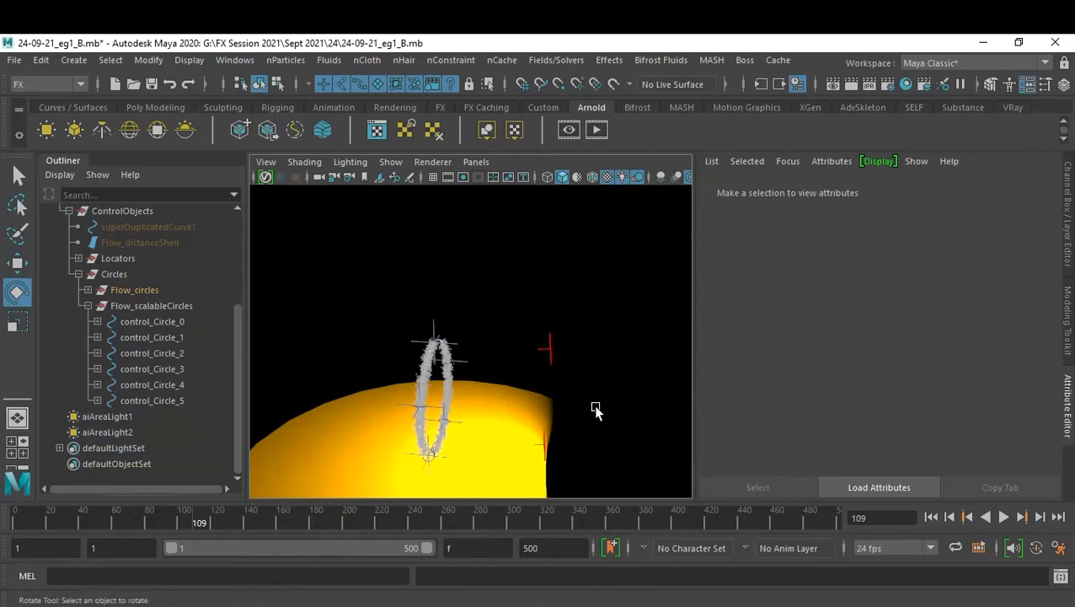
Move the upper area light back toward the ring to about 3.26 cm in Z and the lower one to about 7.22 cm.
left_click(551, 350)
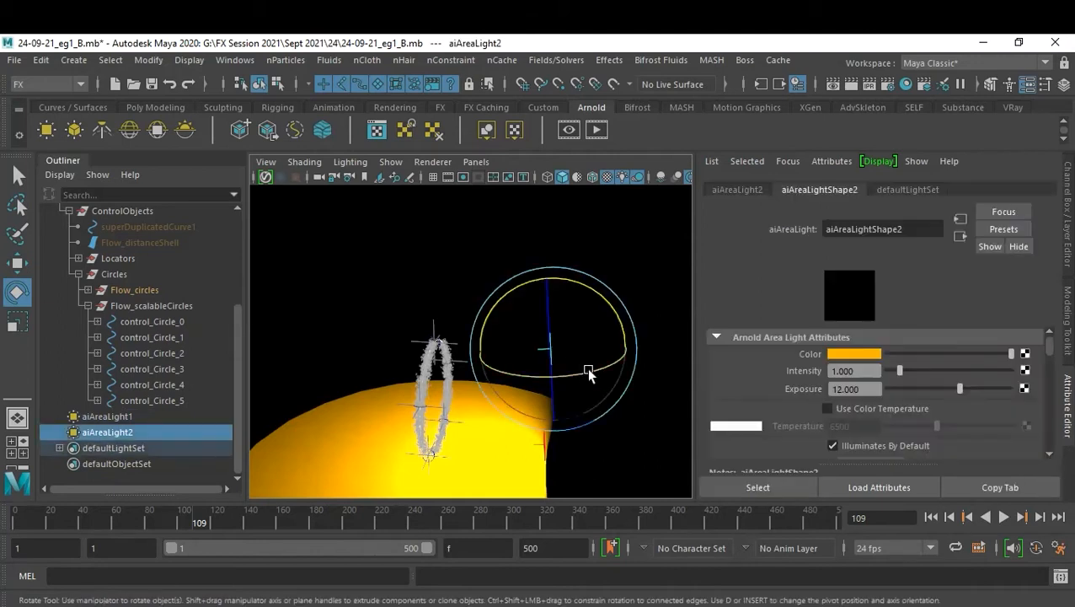
key("w")
left_click_drag(621, 360, 545, 337)
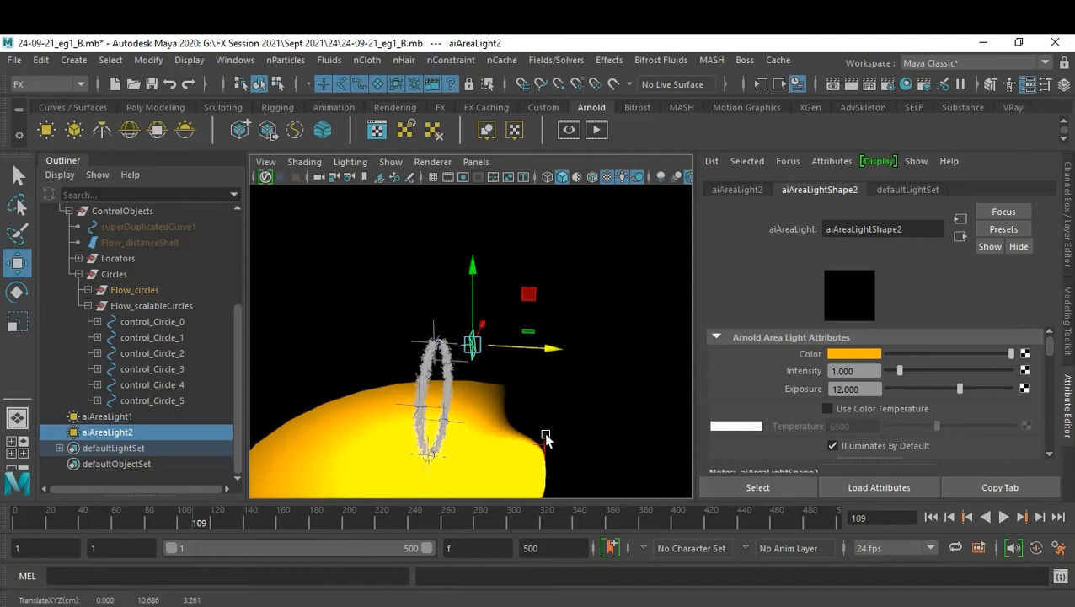
left_click(545, 435)
mouse_move(608, 448)
left_mouse_down()
mouse_move(555, 435)
mouse_move(600, 446)
mouse_move(590, 446)
left_mouse_up()
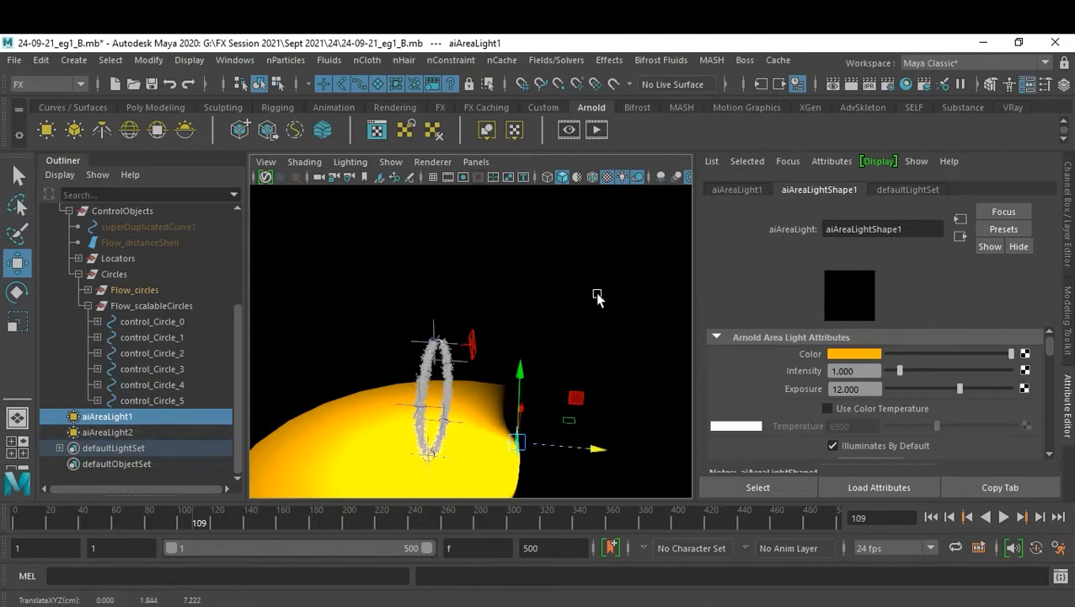
left_click(559, 346)
Add the attributes for the current MultiStreak render type to the Flow_particle shape.
right_click_drag(373, 388, 466, 428, "alt")
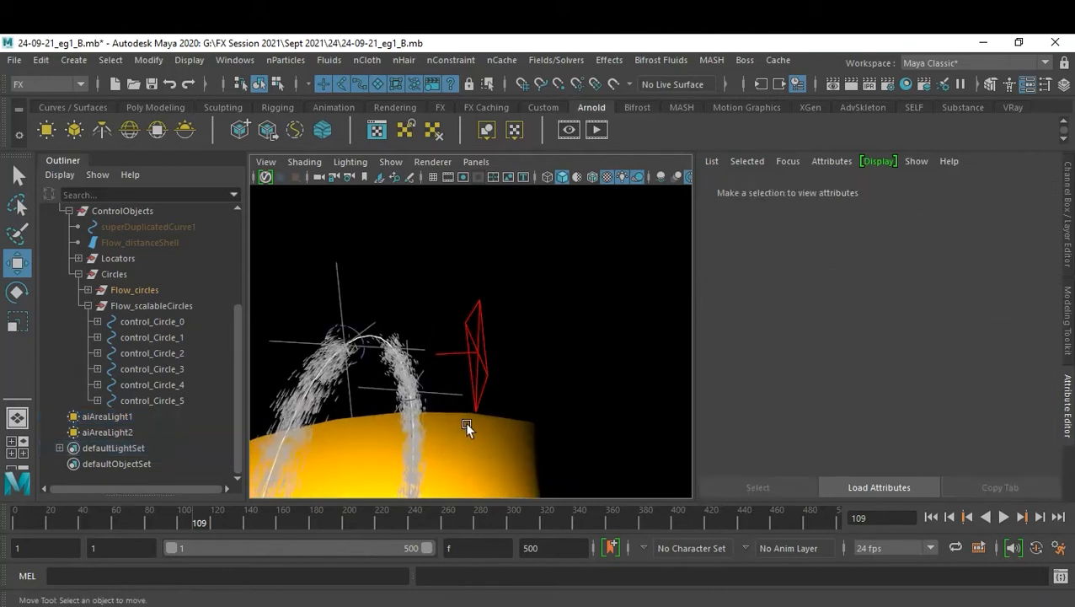
middle_click_drag(467, 428, 523, 240, "alt")
left_click_drag(523, 240, 471, 351, "alt")
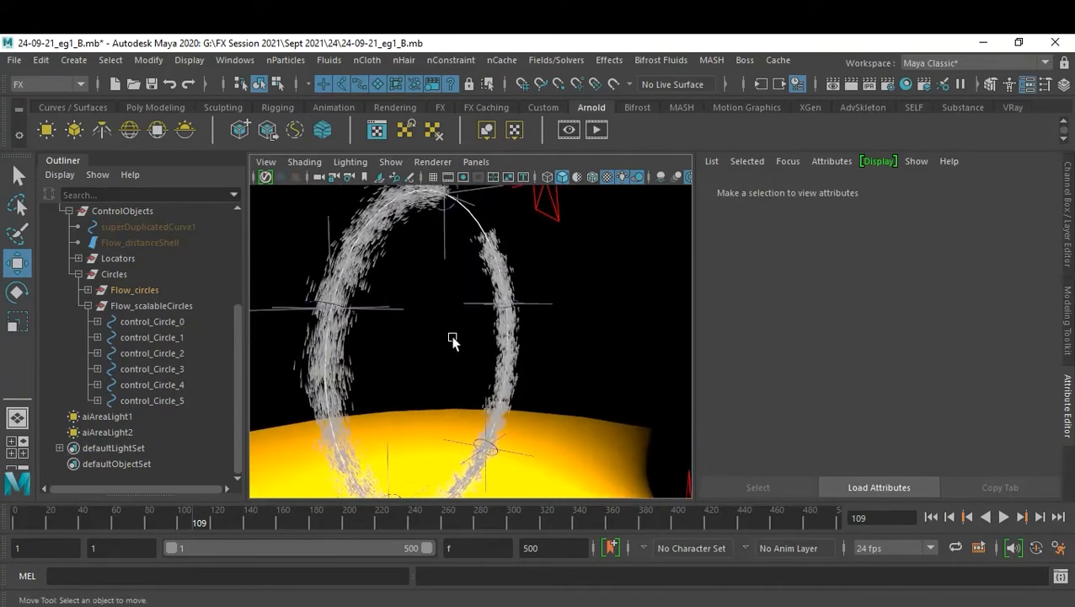
scroll(181, 296, "up", 3)
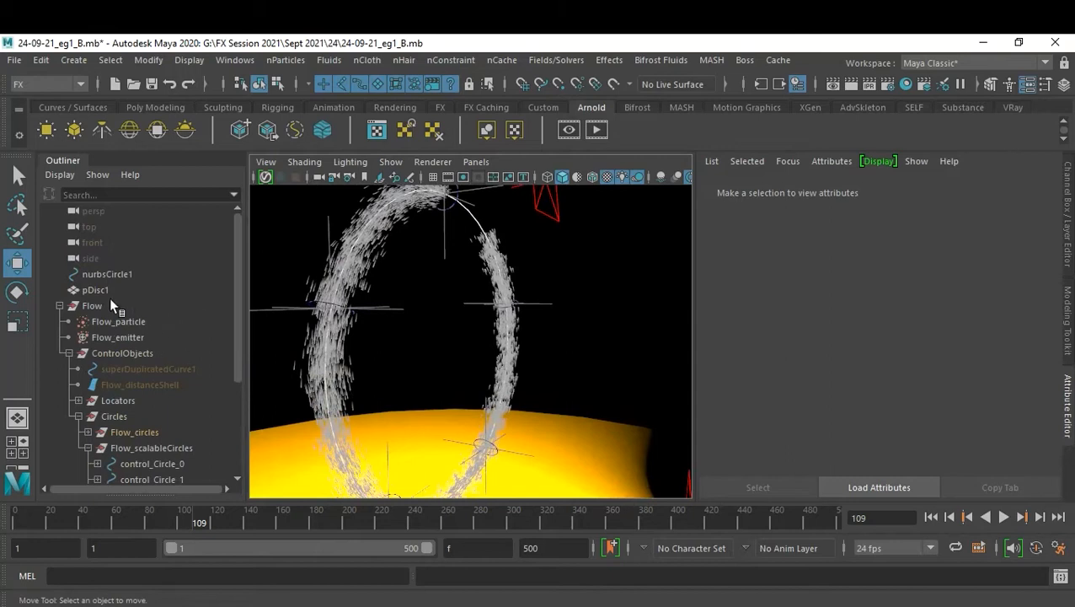
scroll(139, 318, "down", 3)
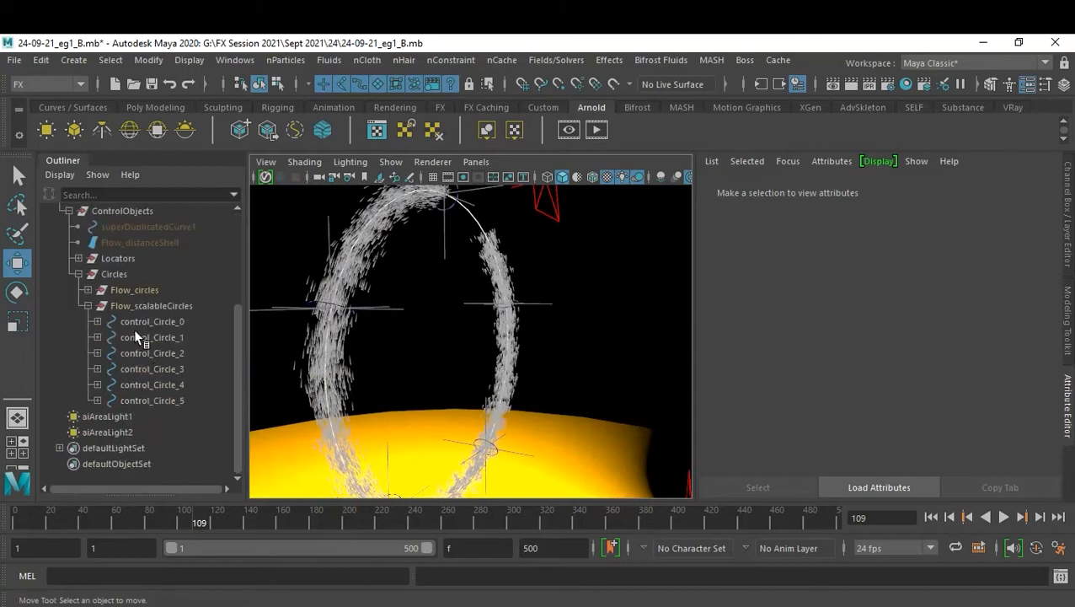
scroll(133, 334, "up", 3)
left_click(121, 321)
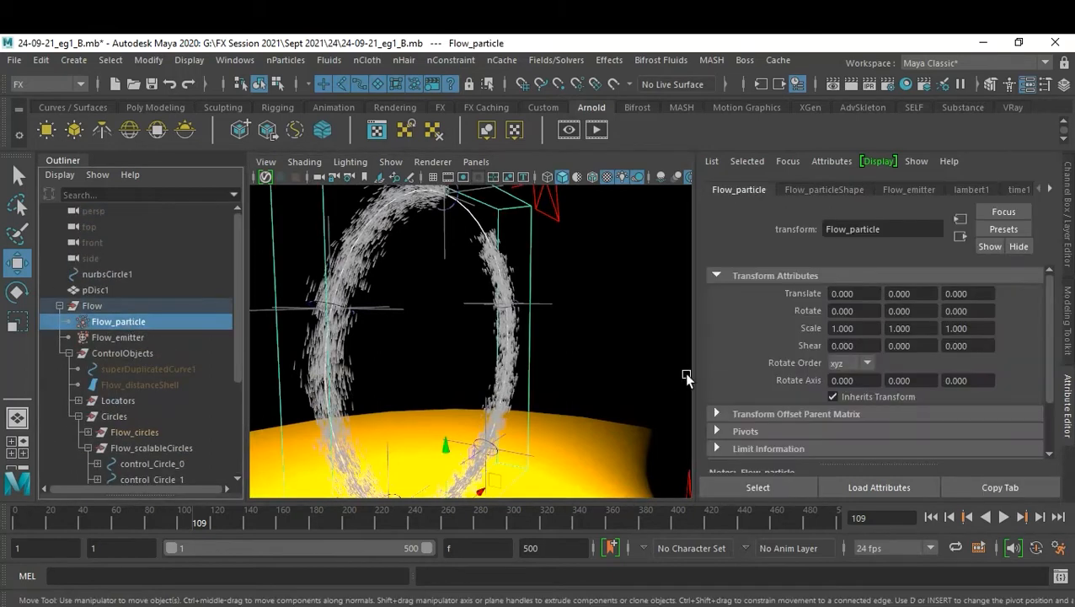
left_click(824, 190)
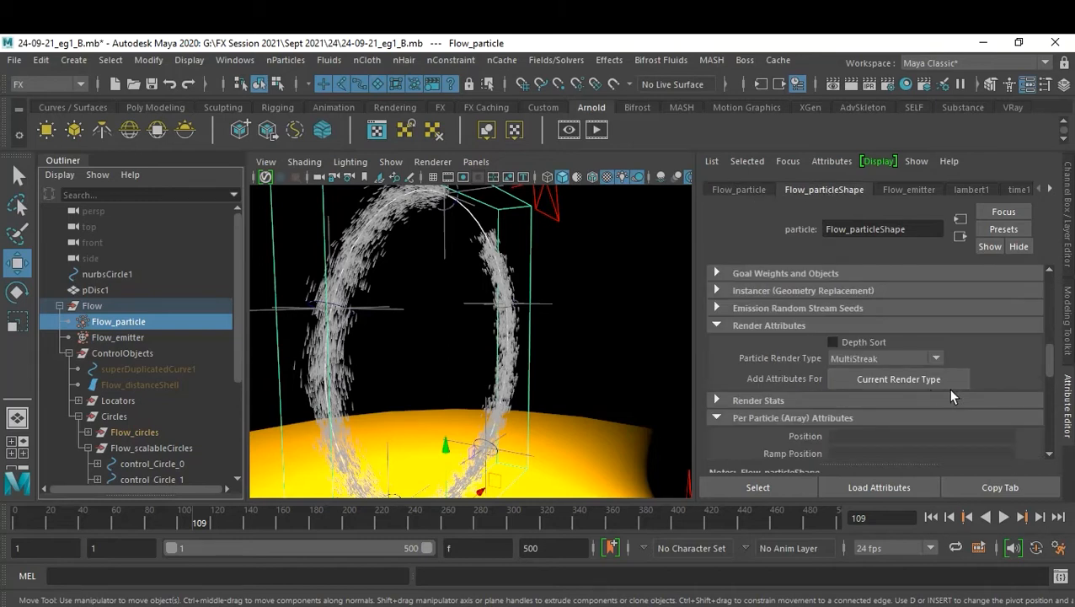
left_click(873, 381)
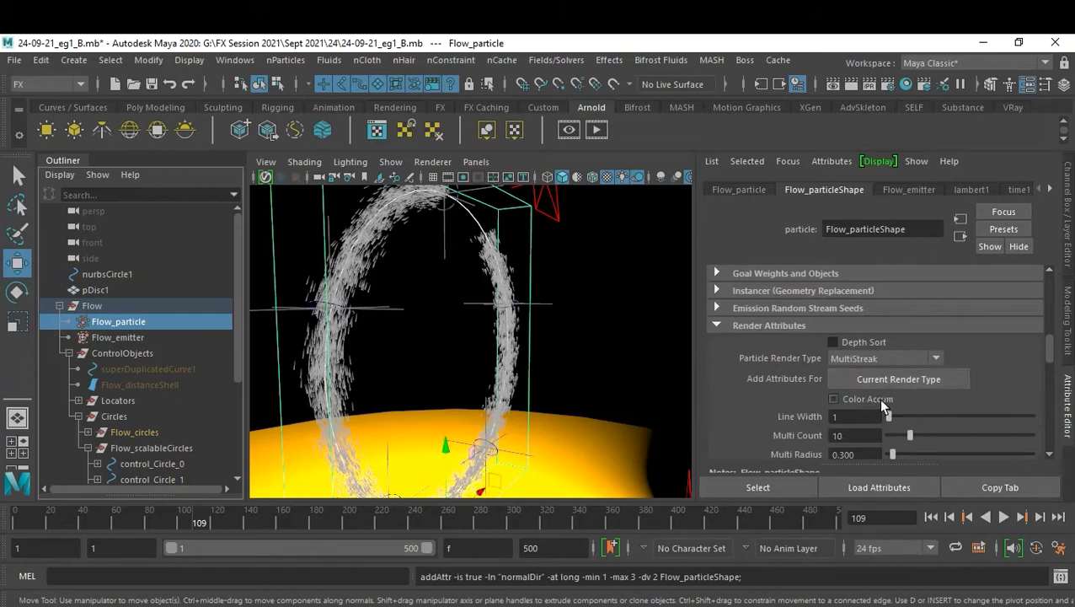
Enable Use Lighting on the particle streaks, trying Color Accum and leaving it off.
left_click(868, 399)
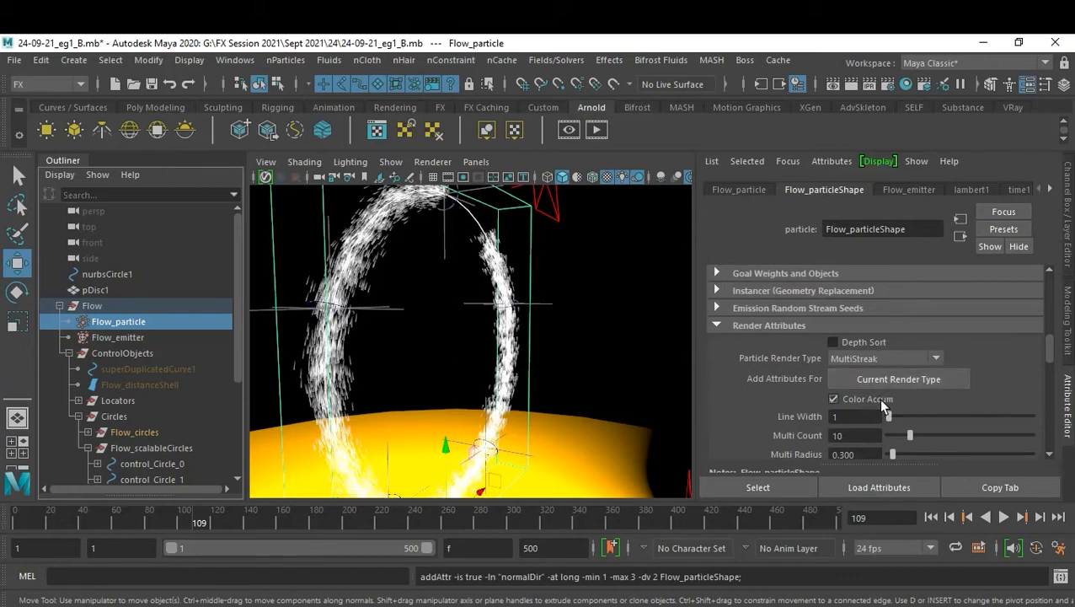
scroll(937, 379, "down", 3)
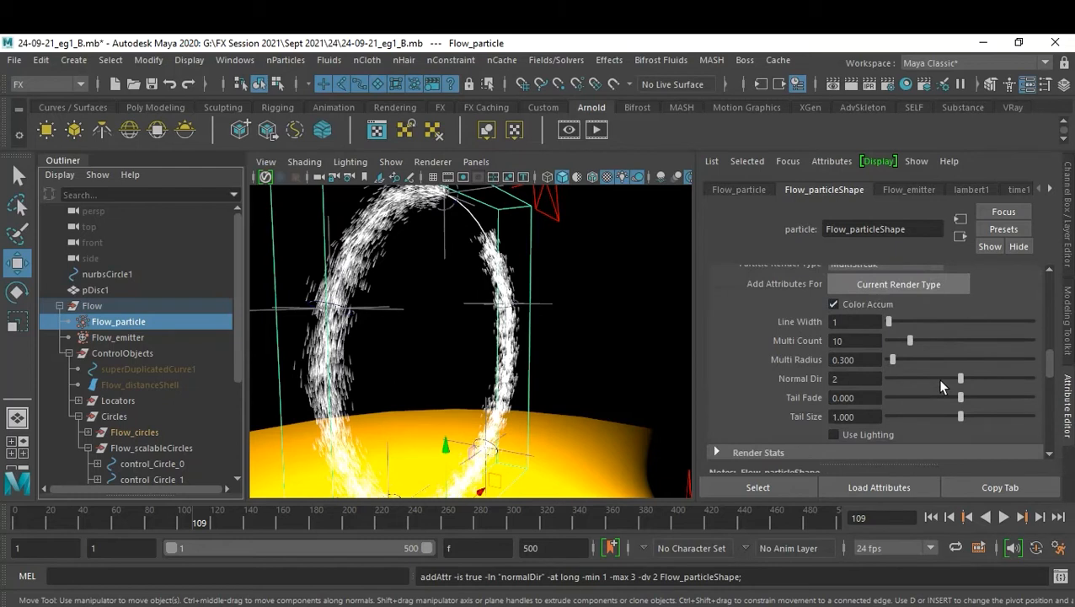
left_click(832, 306)
left_click(832, 305)
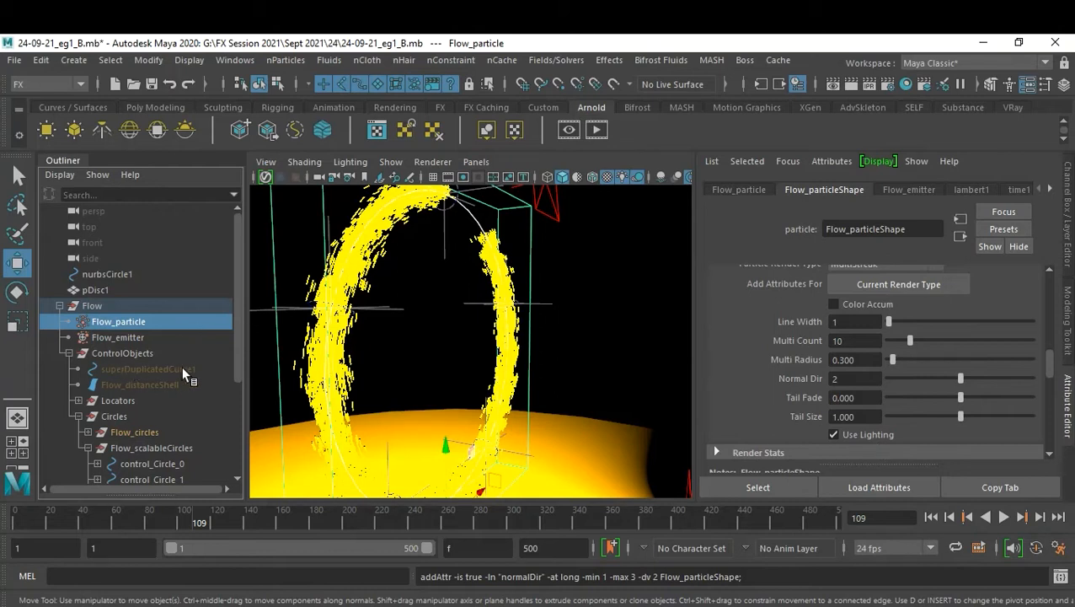
scroll(182, 373, "down", 3)
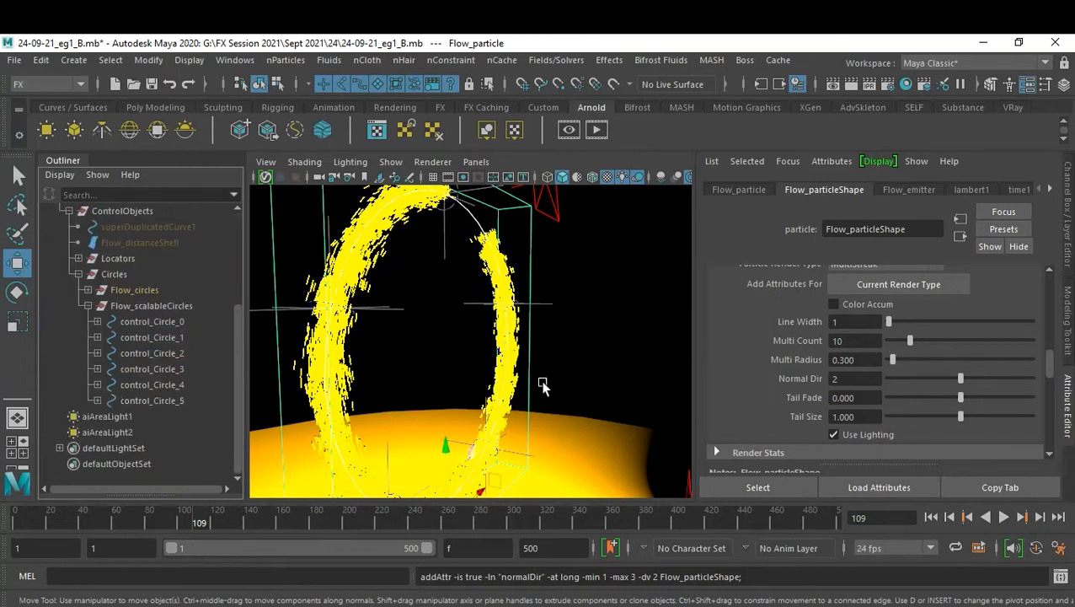
left_click(834, 304)
left_click(835, 304)
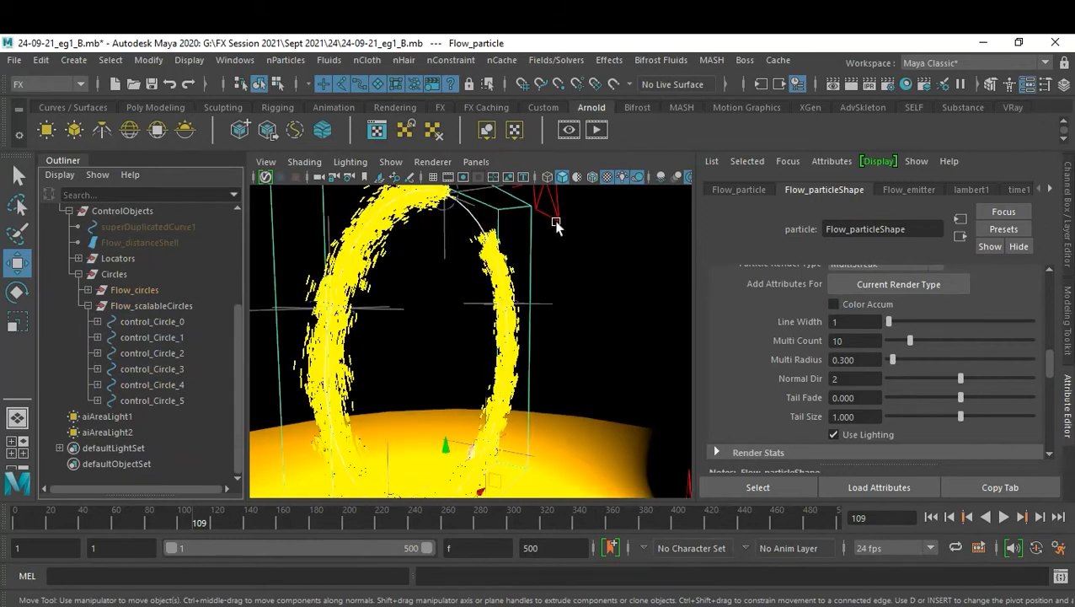
Examine the upper area light's attributes, including its light shape options, spread, samples and shadow settings.
left_click(555, 221)
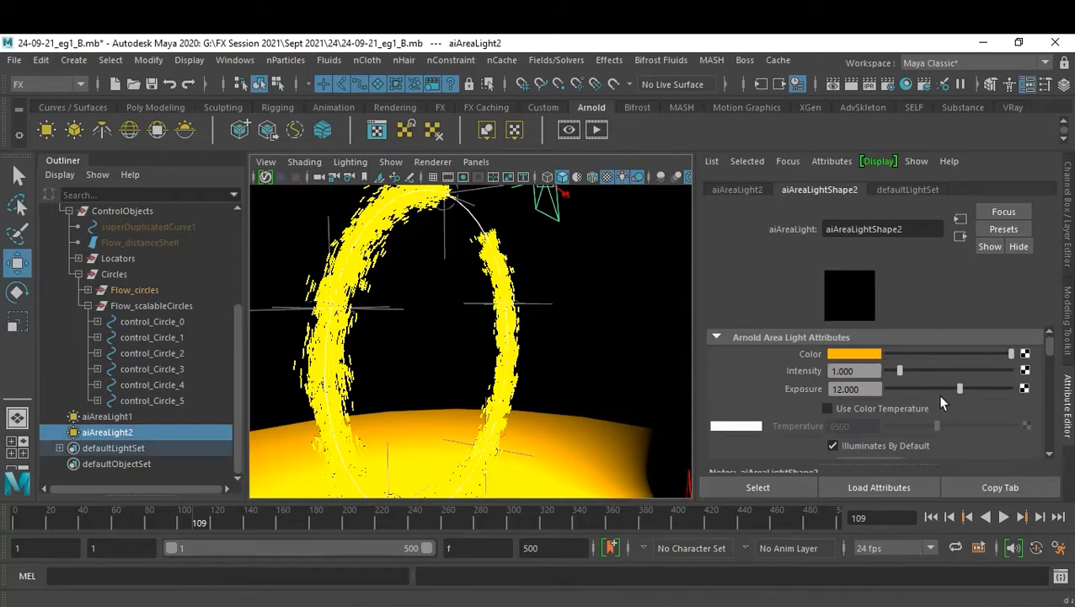
scroll(942, 402, "down", 2)
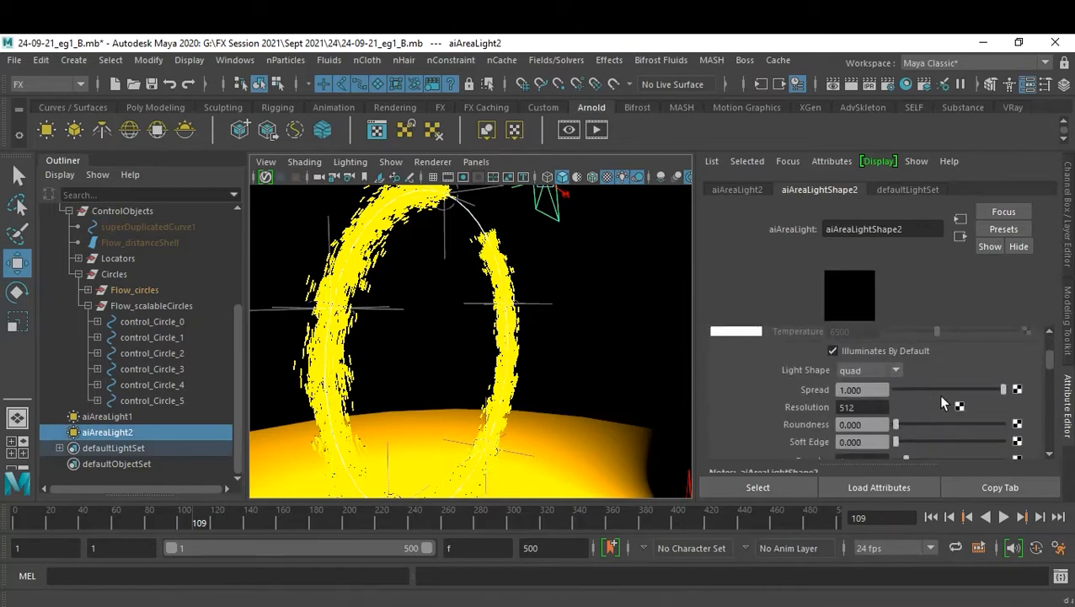
left_click(881, 371)
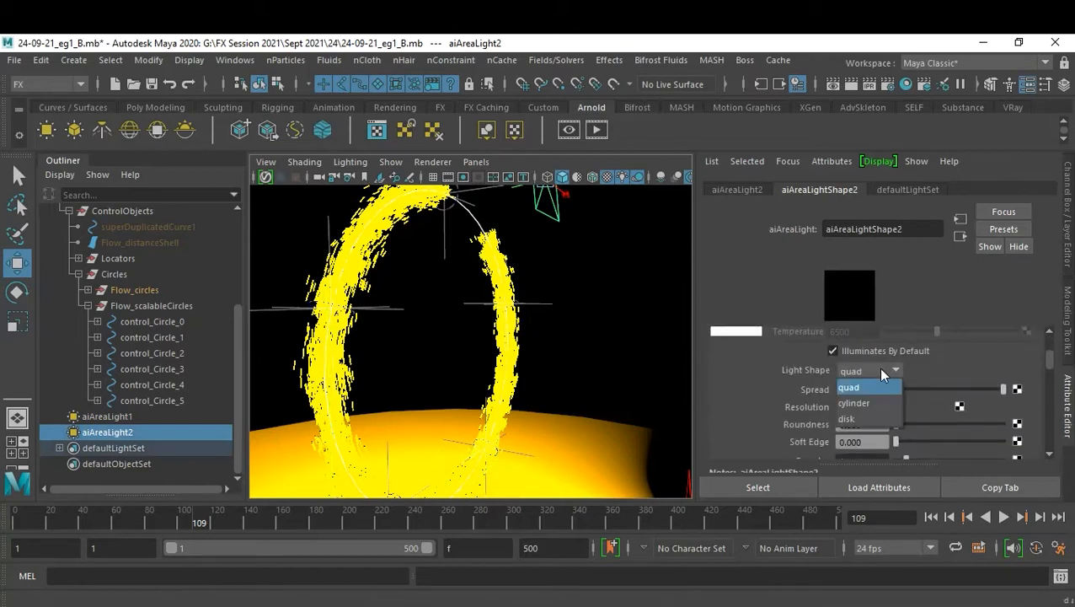
left_click(932, 370)
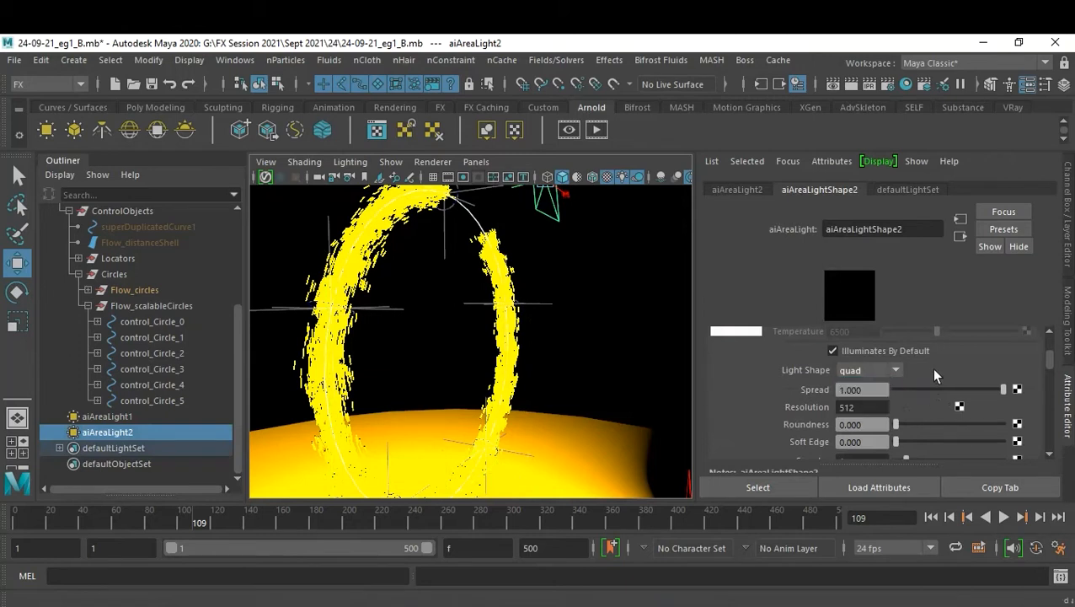
scroll(933, 370, "down", 3)
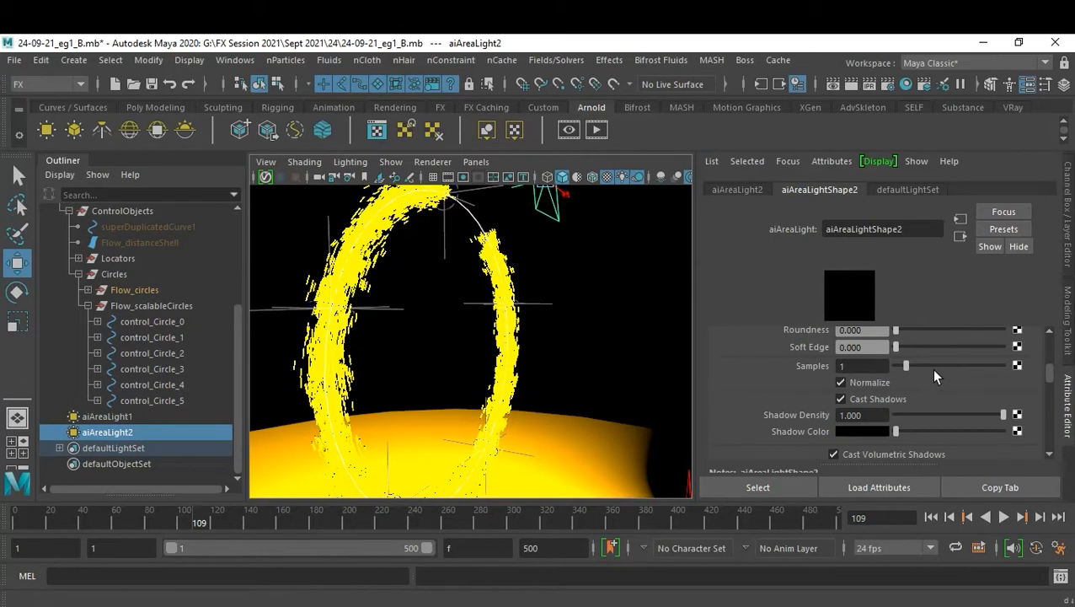
scroll(933, 375, "down", 3)
scroll(933, 376, "up", 6)
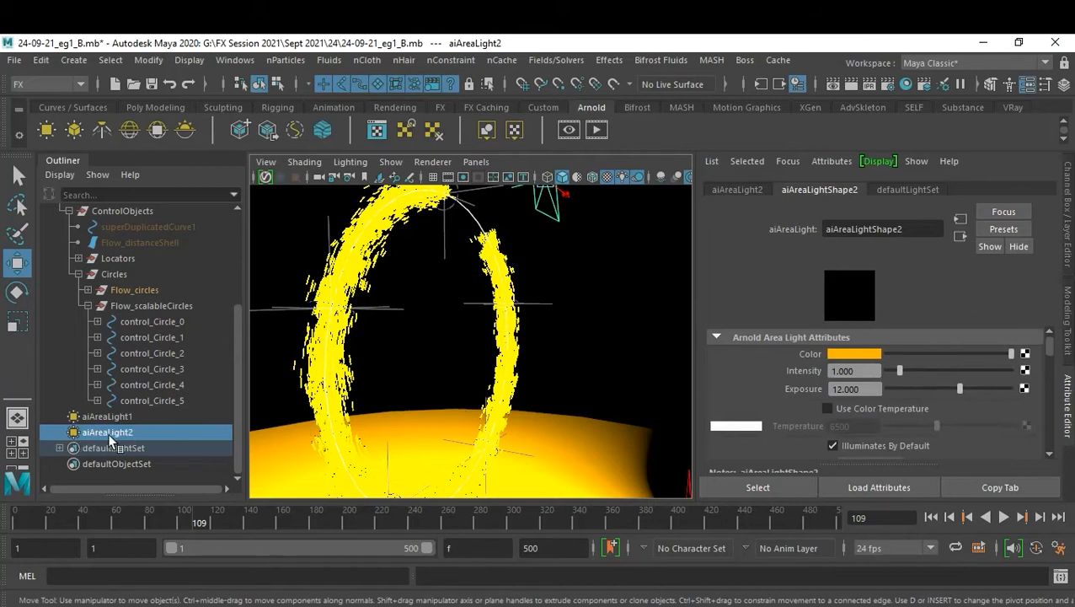
Set the intensity of aiAreaLight2 to 0 and lower the exposure of aiAreaLight1 to about 2.63.
left_click_drag(899, 370, 883, 373)
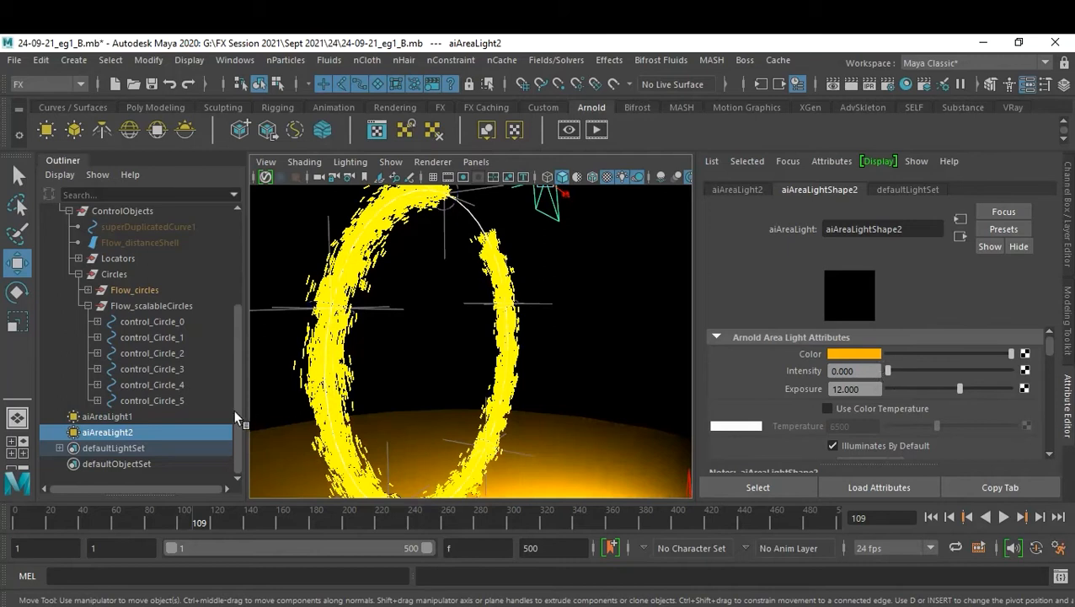
left_click(124, 415)
left_click_drag(948, 389, 913, 392)
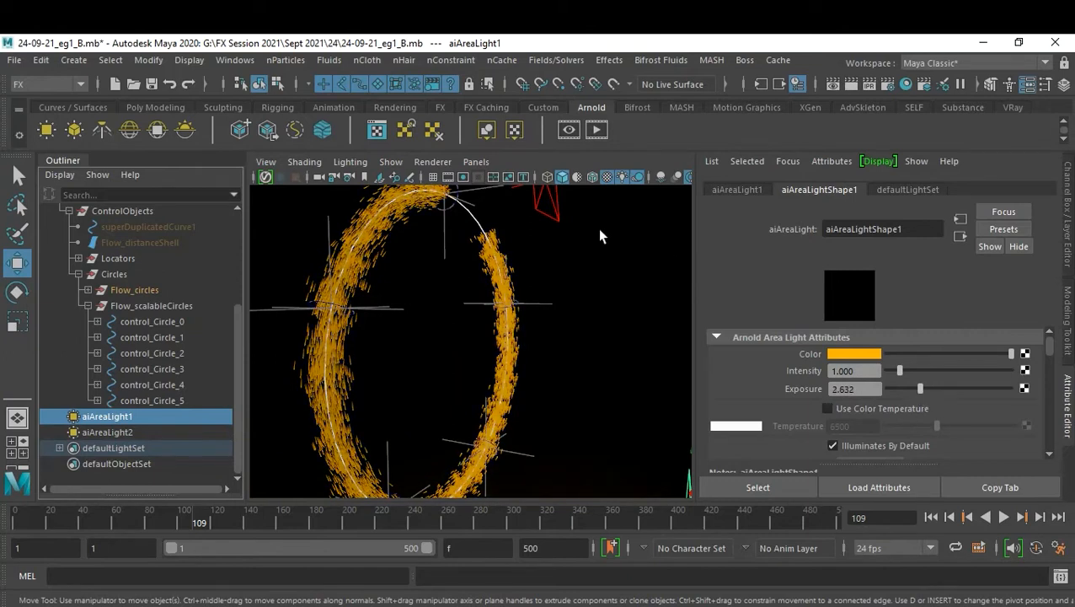
Change the colour of the upper area light, aiAreaLight2, to cyan.
left_click(553, 214)
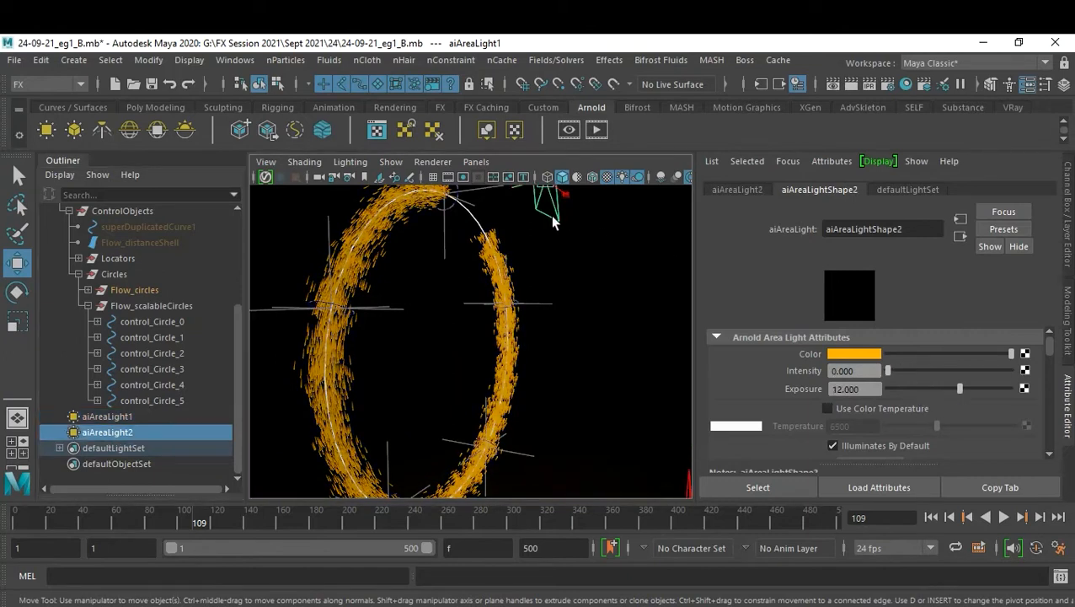
left_click(844, 354)
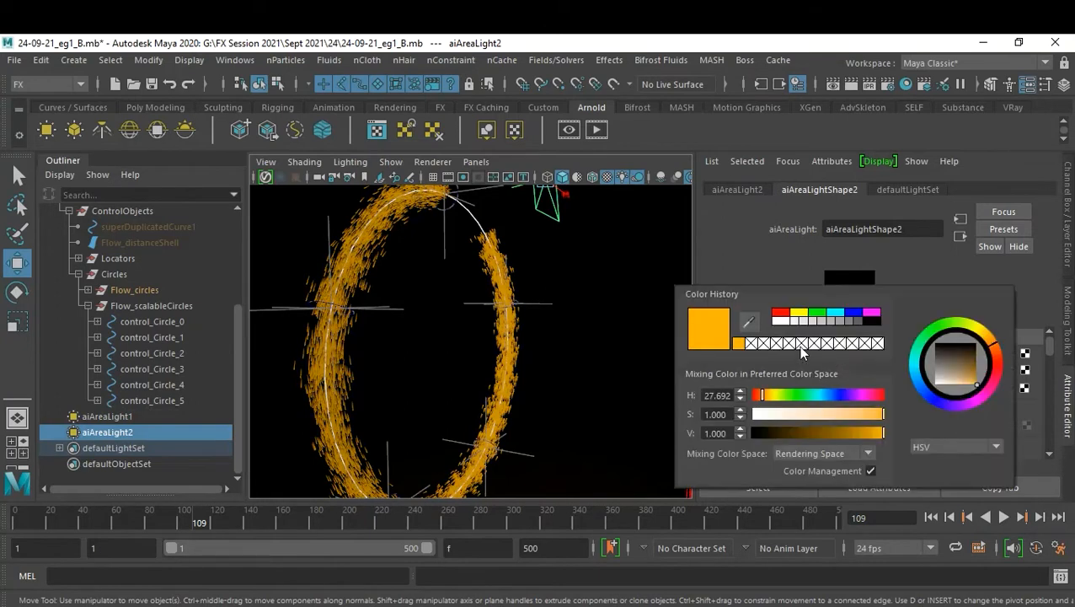
left_click(832, 314)
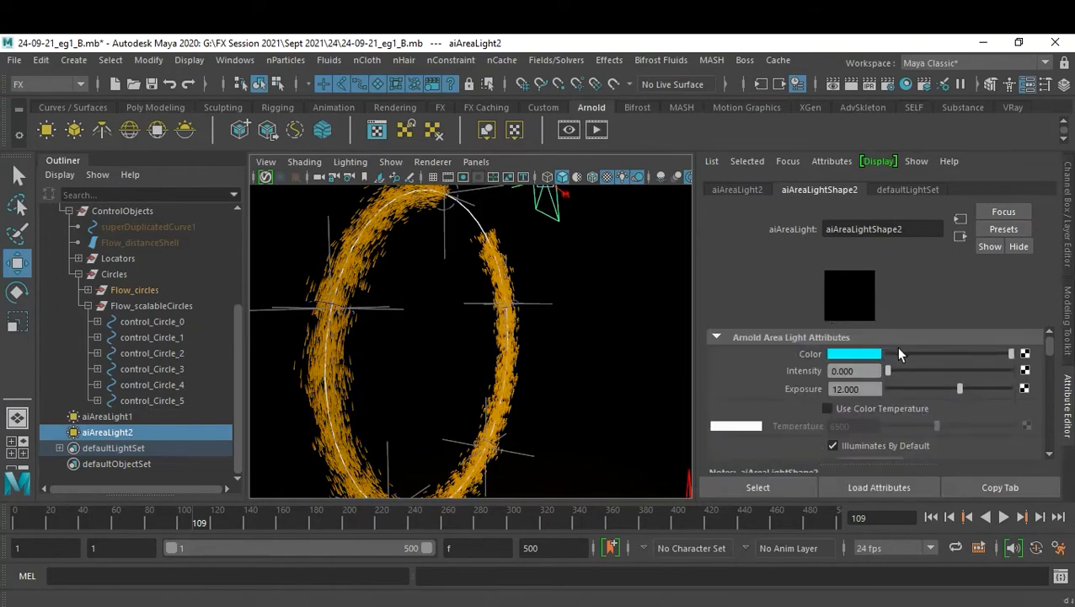
Set the cyan area light's intensity to 0.130 and its exposure to about 6.07, and check the ring's lighting from other angles.
left_click_drag(887, 373, 886, 370)
left_click_drag(891, 376, 891, 376)
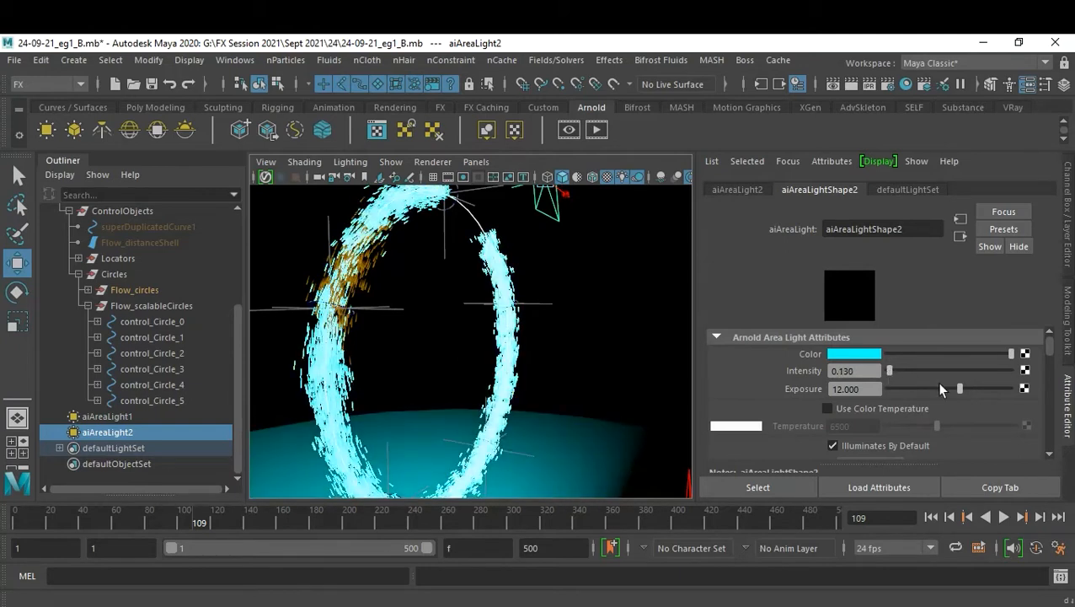
left_click_drag(959, 389, 930, 390)
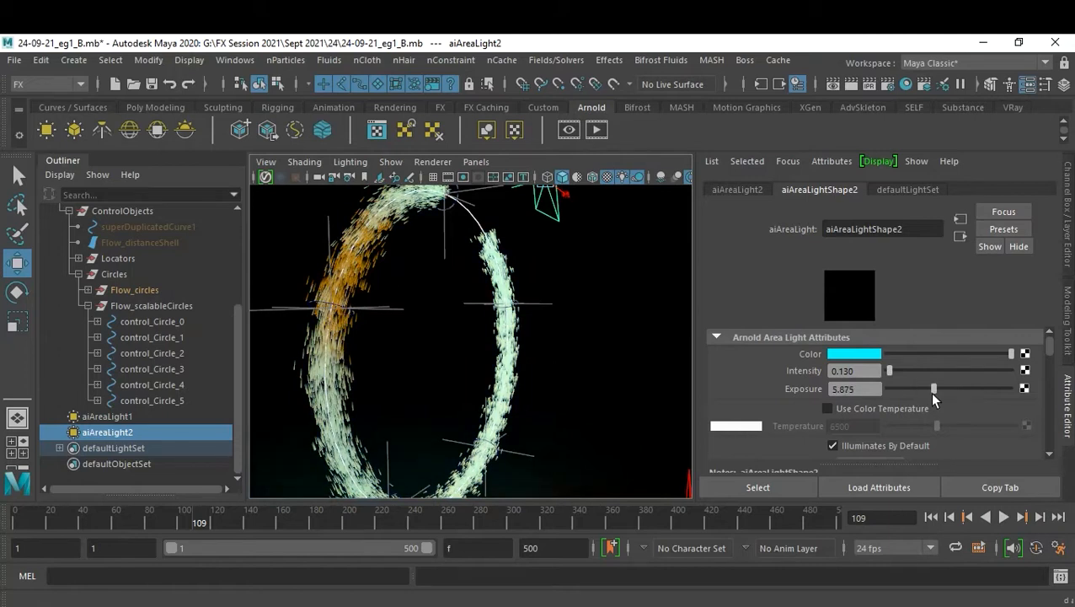
left_click_drag(503, 314, 274, 340, "alt")
left_click_drag(583, 355, 530, 362, "alt")
right_click_drag(530, 362, 567, 392, "alt")
left_click_drag(567, 392, 557, 360, "alt")
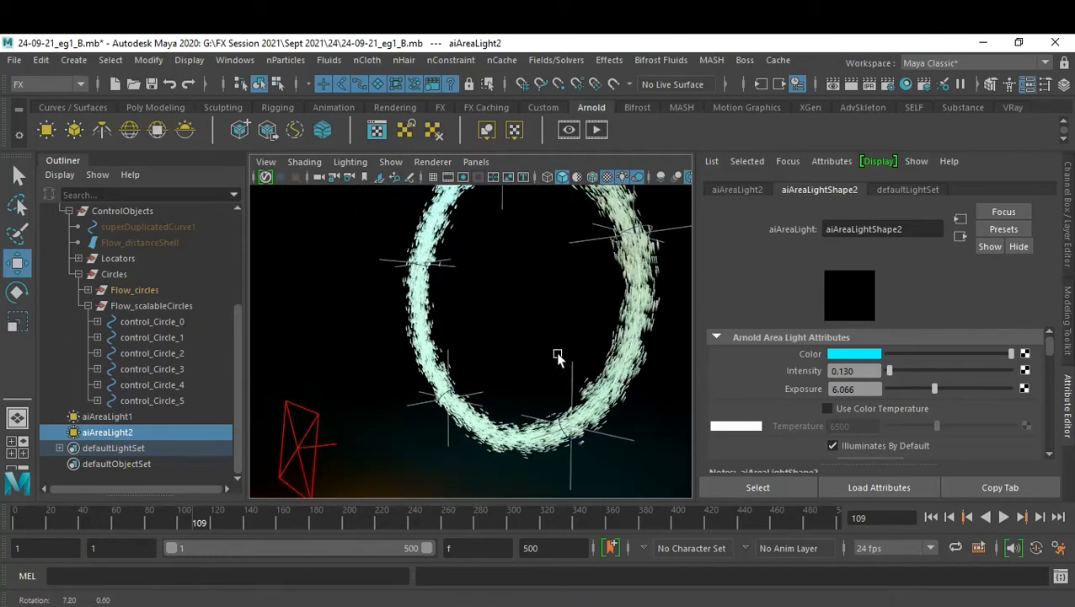
Move the orange area light, aiAreaLight1, to a new position near the ring's lower part and rotate it.
left_click(307, 412)
left_click_drag(268, 452, 409, 422)
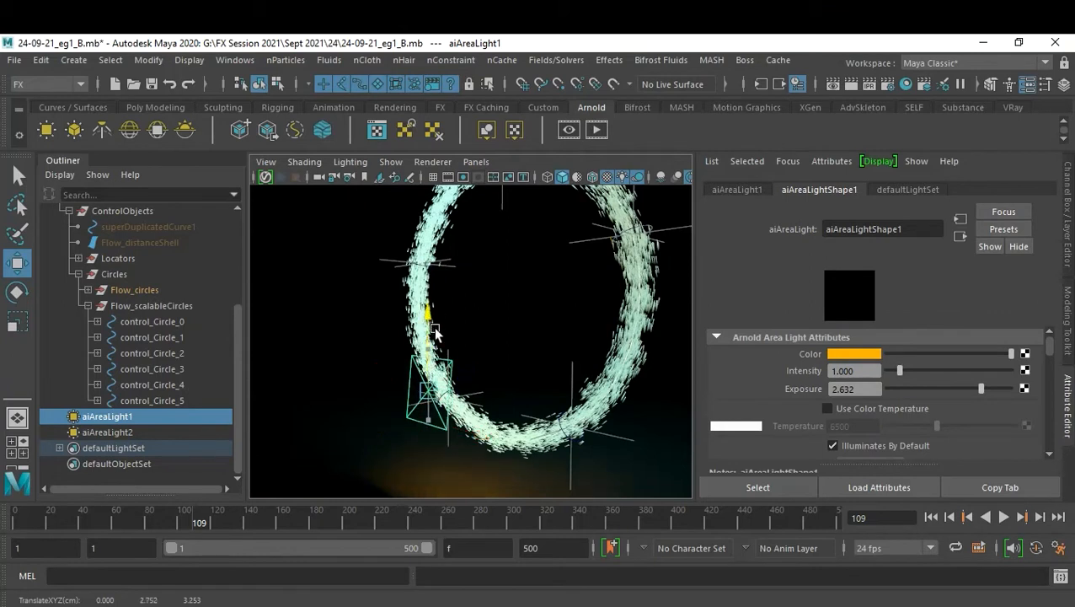
key("e")
left_click_drag(372, 378, 716, 423)
left_click_drag(646, 347, 590, 384, "alt")
middle_click_drag(583, 383, 612, 345, "alt")
right_click_drag(612, 345, 581, 344, "alt")
left_click_drag(581, 345, 613, 327, "alt")
left_click(632, 291)
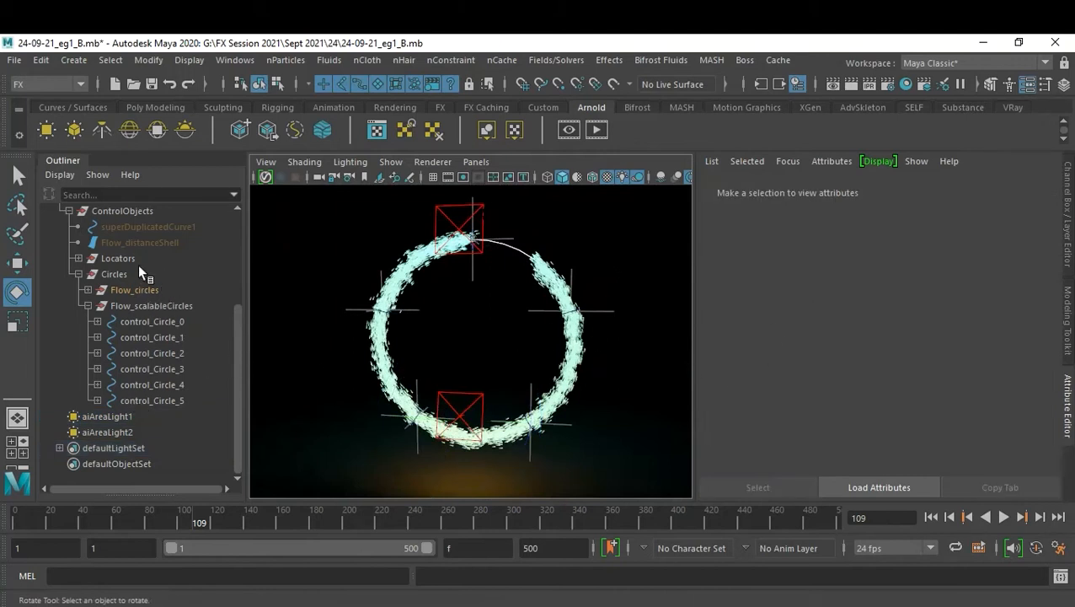
Select Flow_particle and display the render attributes of its particle shape.
scroll(137, 267, "up", 3)
left_click(124, 321)
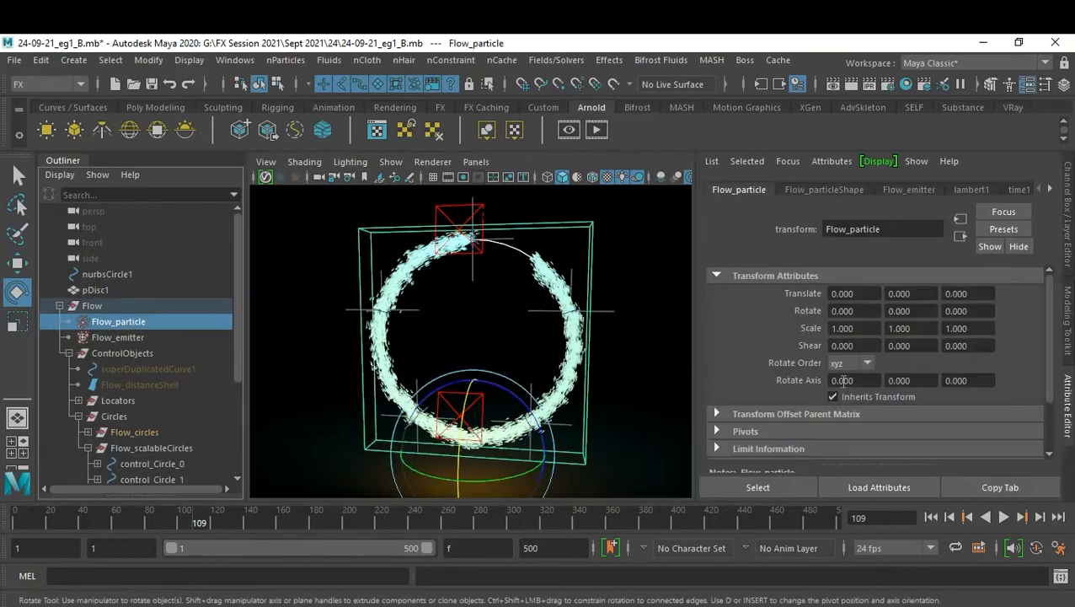
left_click(837, 193)
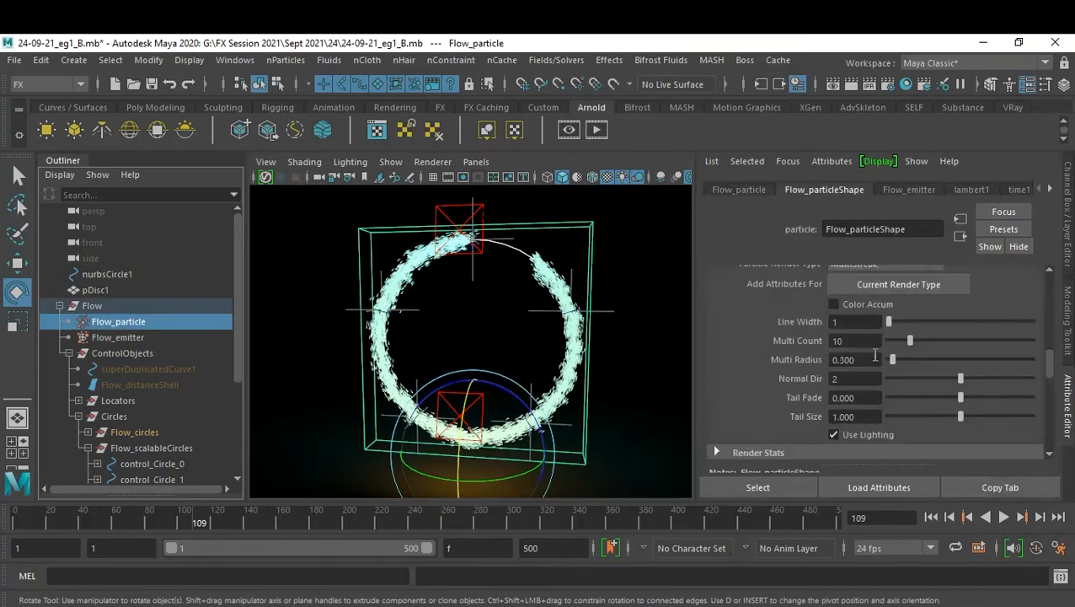
Switch Use Lighting off and on repeatedly on the flow particles to compare the ring's shading, leaving it enabled.
left_click(834, 434)
left_click(834, 434)
left_click(833, 434)
left_click(833, 434)
left_click(834, 434)
left_click(833, 434)
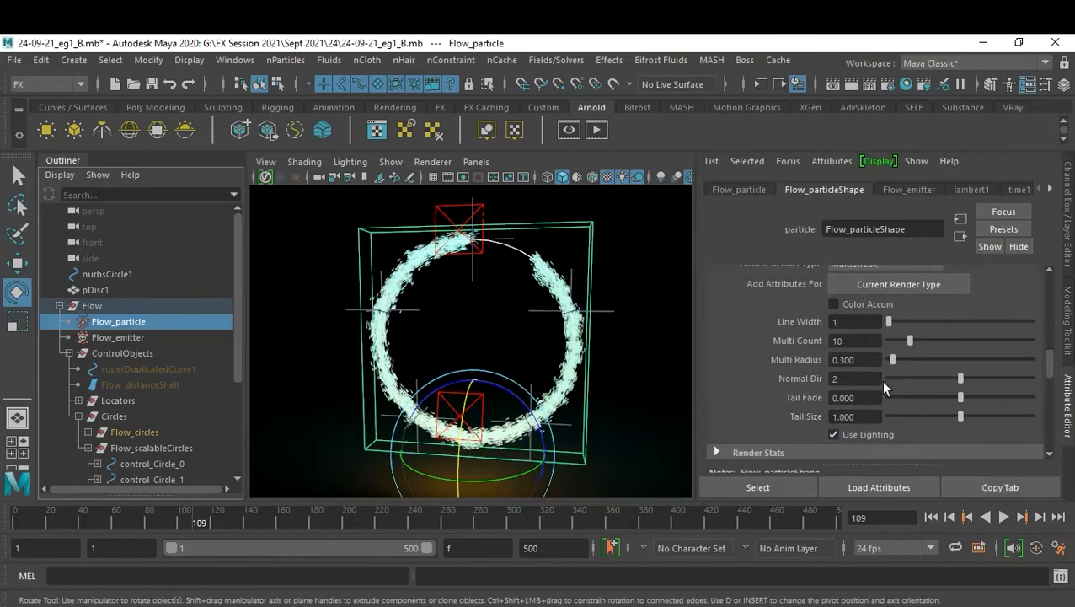
Try Color Accum on the flow particles, inspect the ring up close, and switch it back off.
left_click(834, 304)
left_click(833, 304)
left_click(834, 304)
scroll(562, 336, "up", 5)
scroll(562, 336, "down", 4)
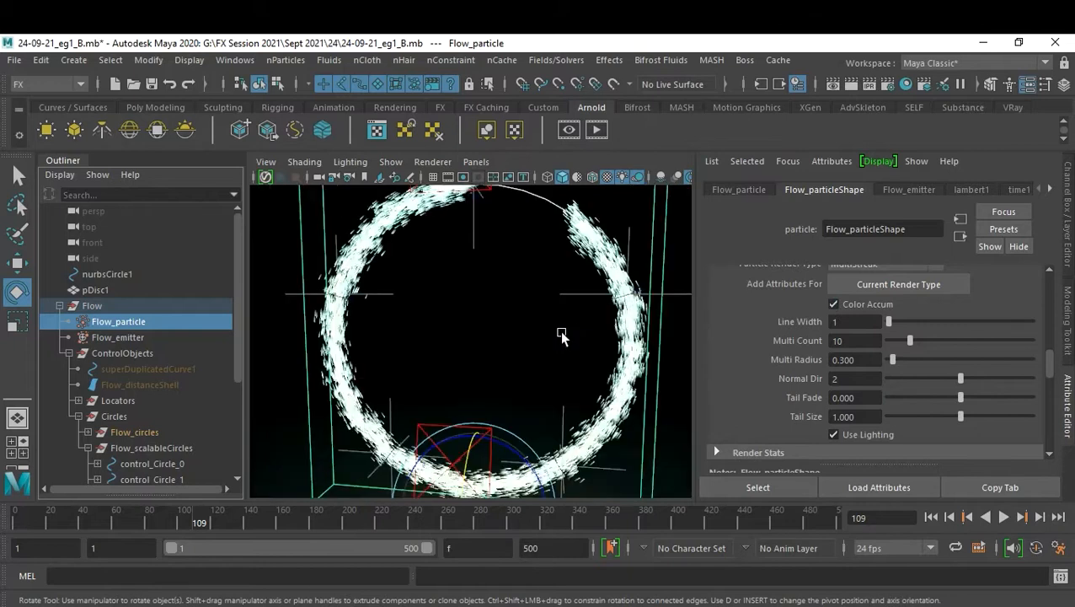
left_click(832, 305)
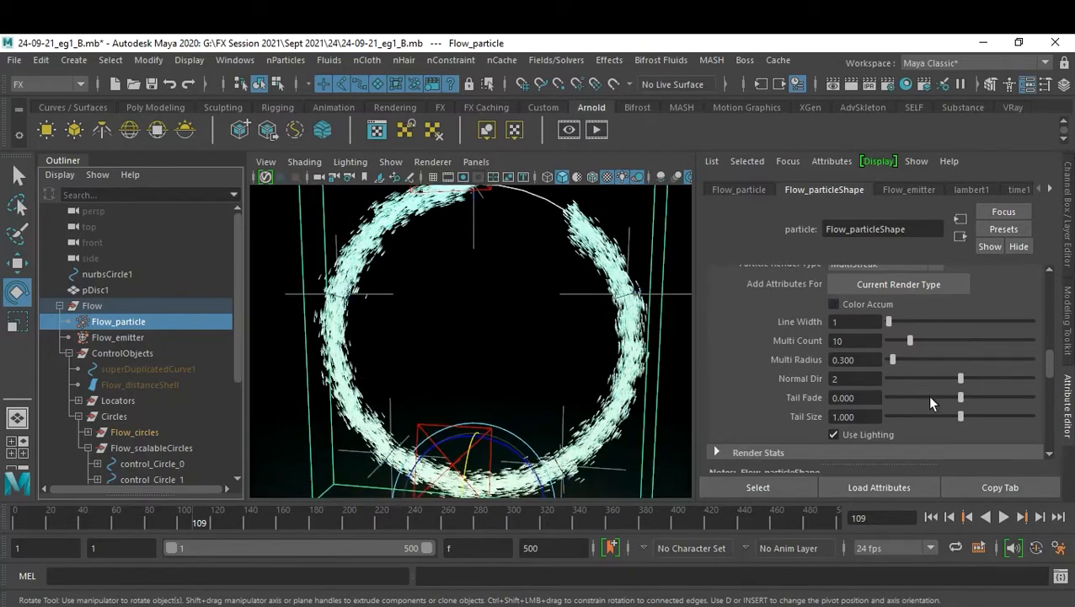
Set the flow particles' Multi Count to 20.
scroll(401, 338, "up", 3)
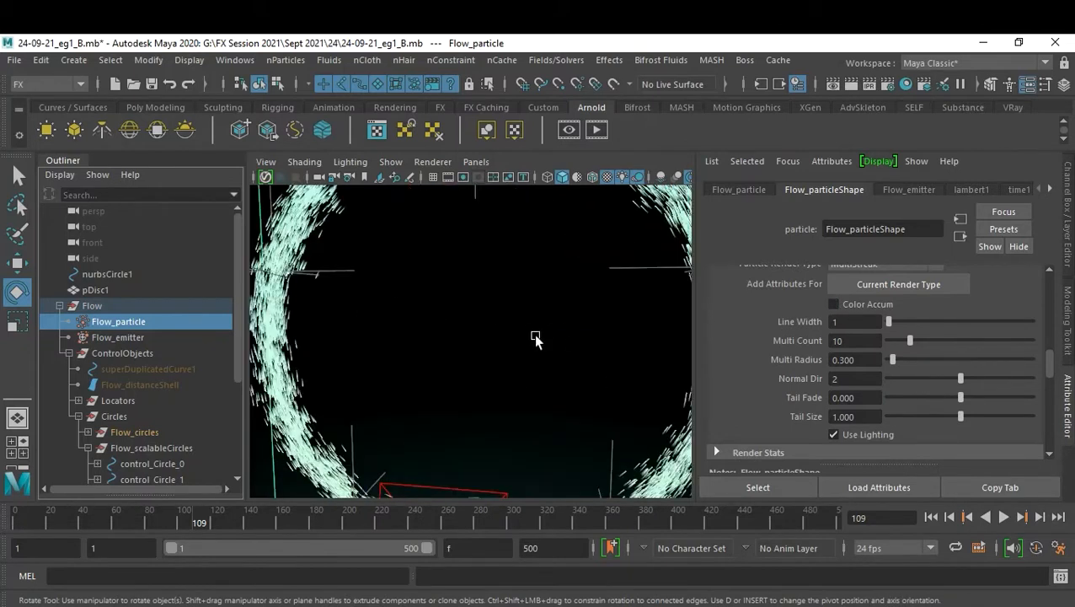
left_click(866, 346)
type("20")
key("Return")
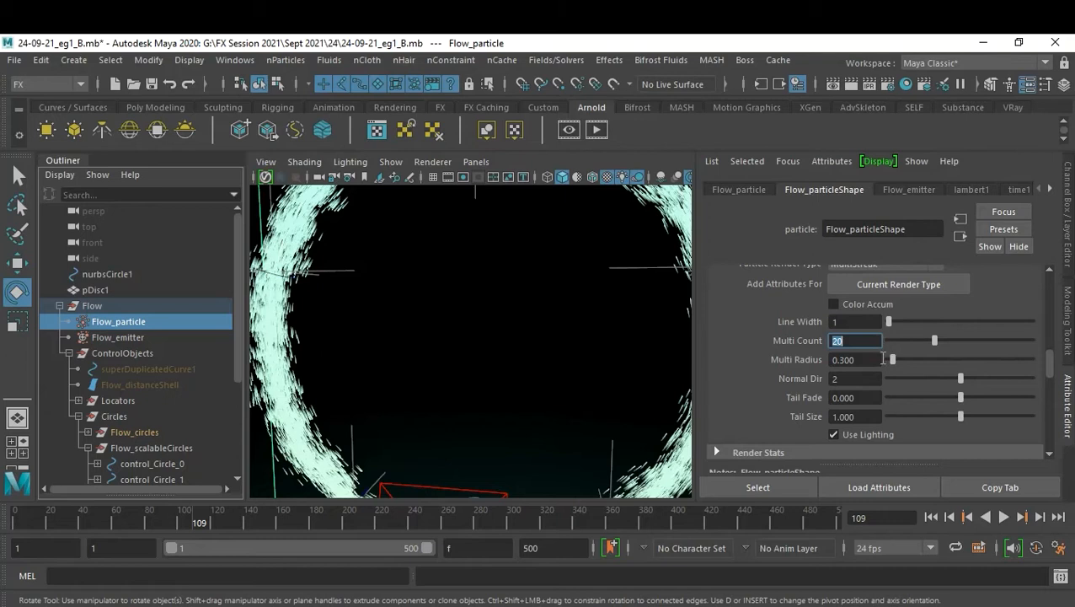
Try a Multi Radius of 0.5 on the flow particles, raise it to 0.6, and inspect the ring's thickness.
left_click(871, 359)
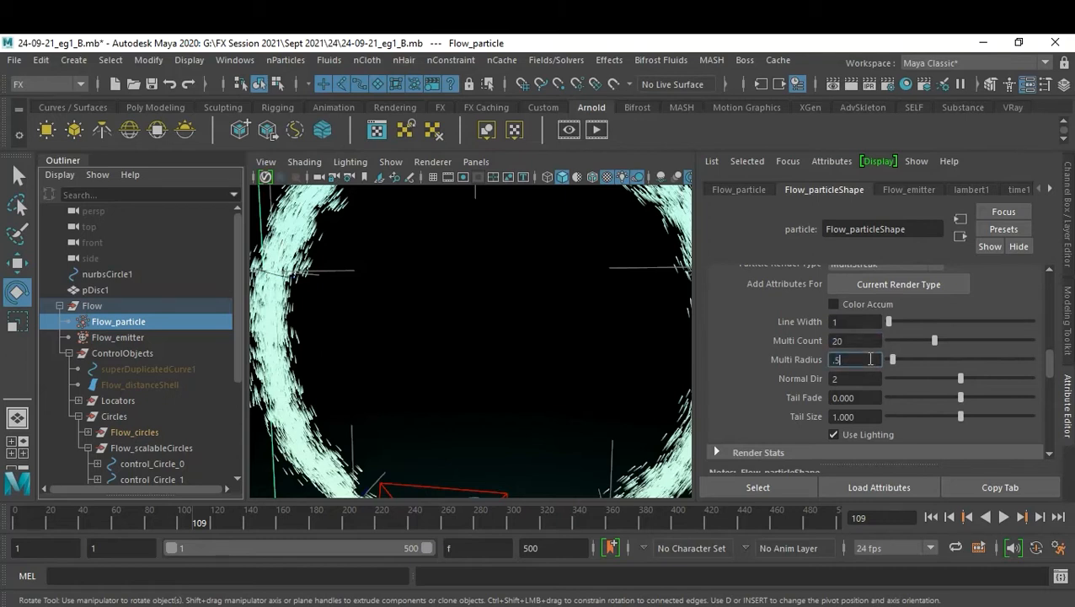
type(".5")
key("Return")
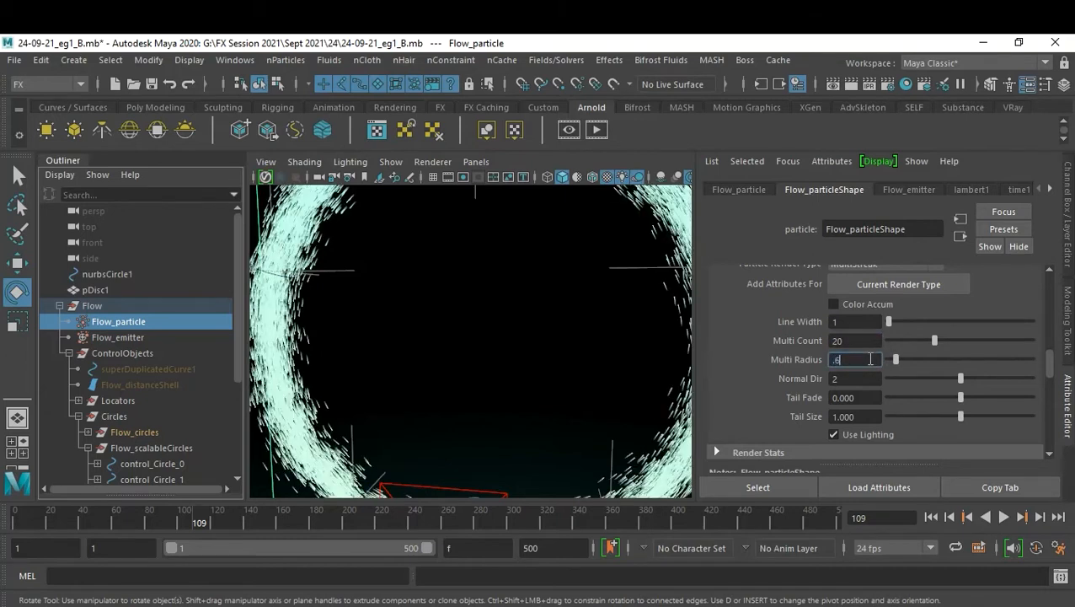
type(".6")
key("Return")
scroll(537, 360, "down", 5)
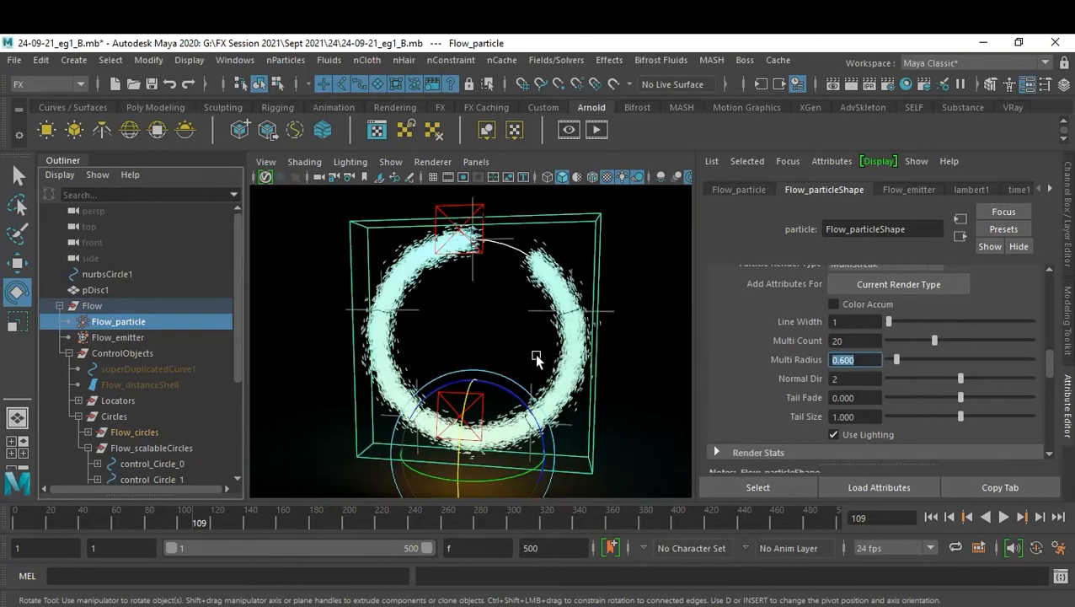
scroll(537, 360, "up", 3)
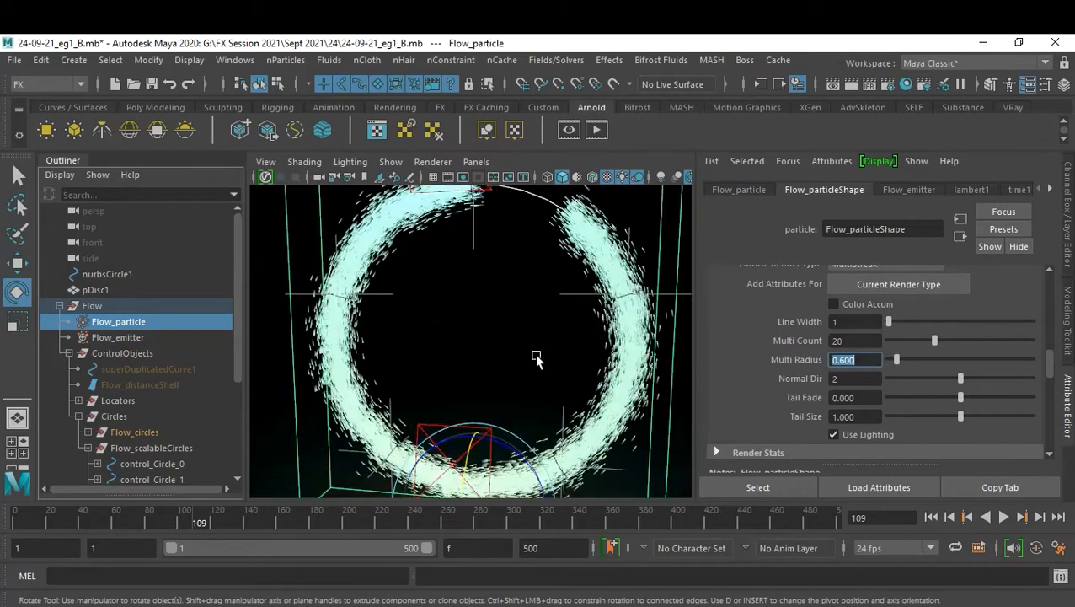
Set the flow particles' Line Width to 2 and replay the simulation from the first frame.
left_click(860, 323)
key("Return")
left_click(931, 516)
left_click(1000, 515)
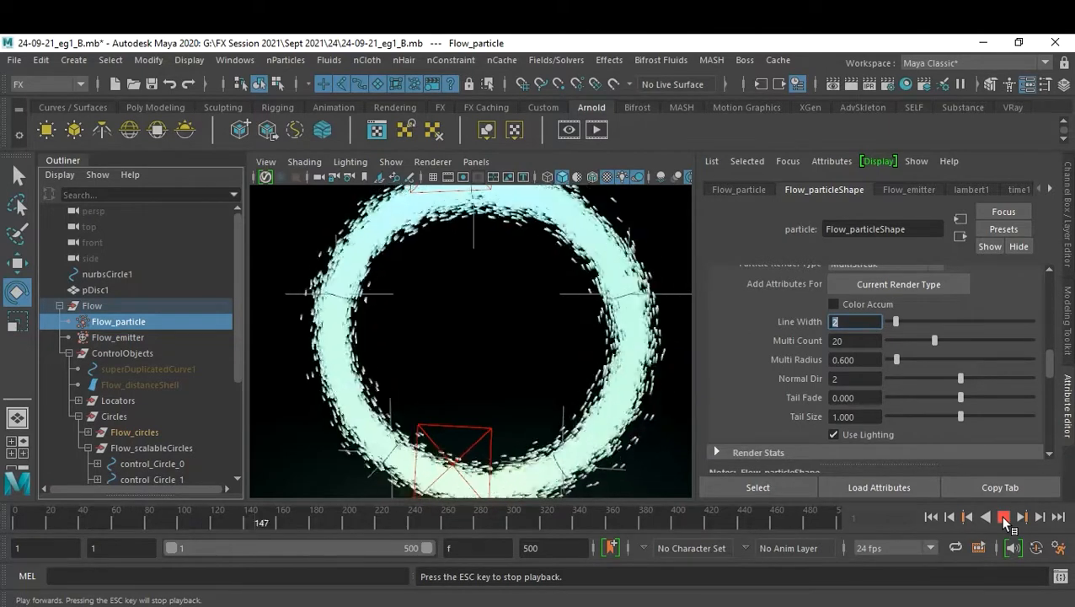
left_click(1004, 517)
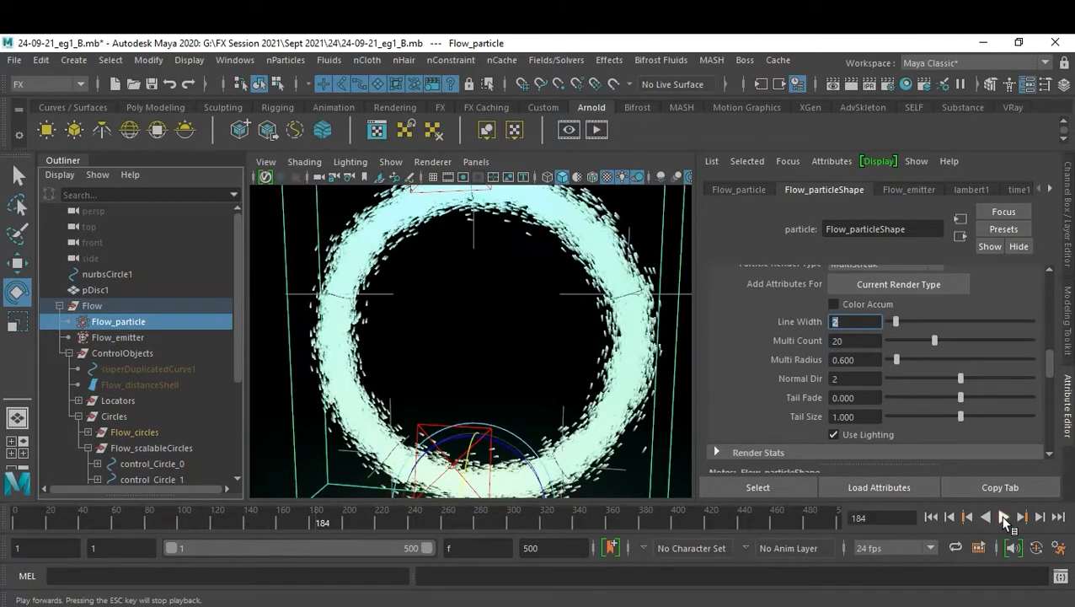
Duplicate the upper cyan area light and move the copy to the opposite side of the ring.
left_click_drag(588, 371, 479, 358, "alt")
scroll(588, 375, "down", 5)
left_click_drag(455, 283, 529, 337, "alt")
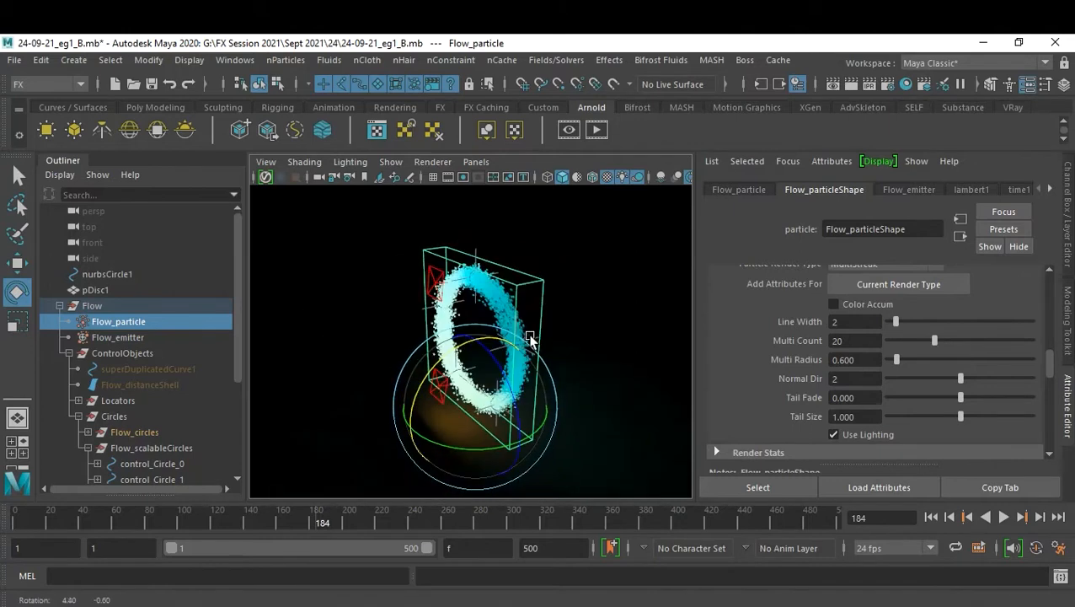
left_click(430, 288)
key("ctrl+d")
key("w")
middle_click_drag(384, 321, 583, 278)
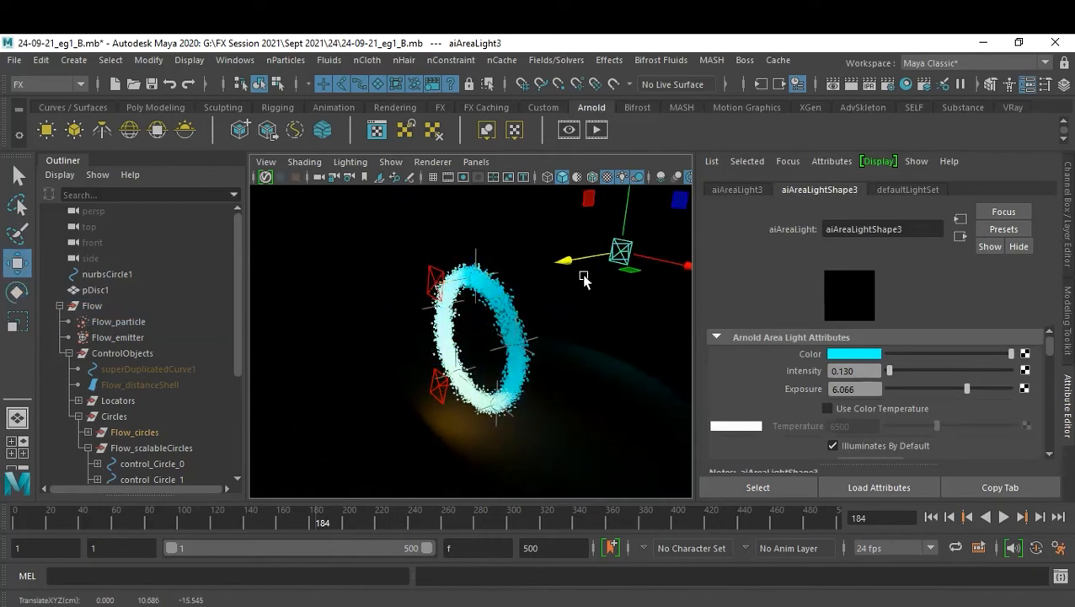
Rotate the duplicated area light, aiAreaLight3, to face the ring and check the light on that side.
key("e")
left_click_drag(657, 268, 547, 260)
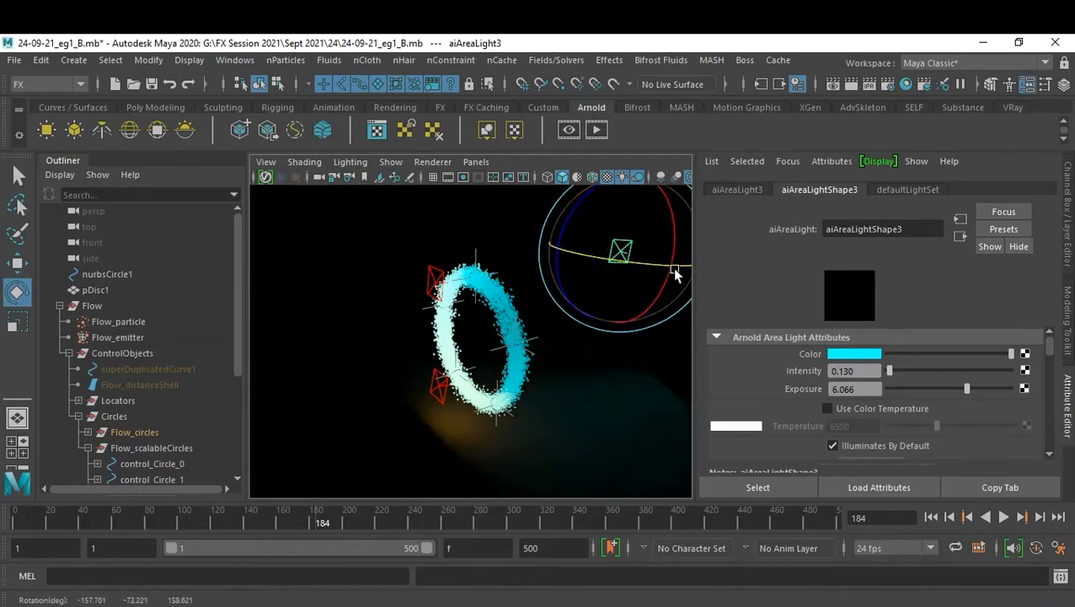
left_click_drag(674, 266, 569, 245)
left_click_drag(563, 318, 379, 357, "alt")
right_click_drag(379, 358, 596, 324, "alt")
left_click_drag(596, 323, 495, 408, "alt")
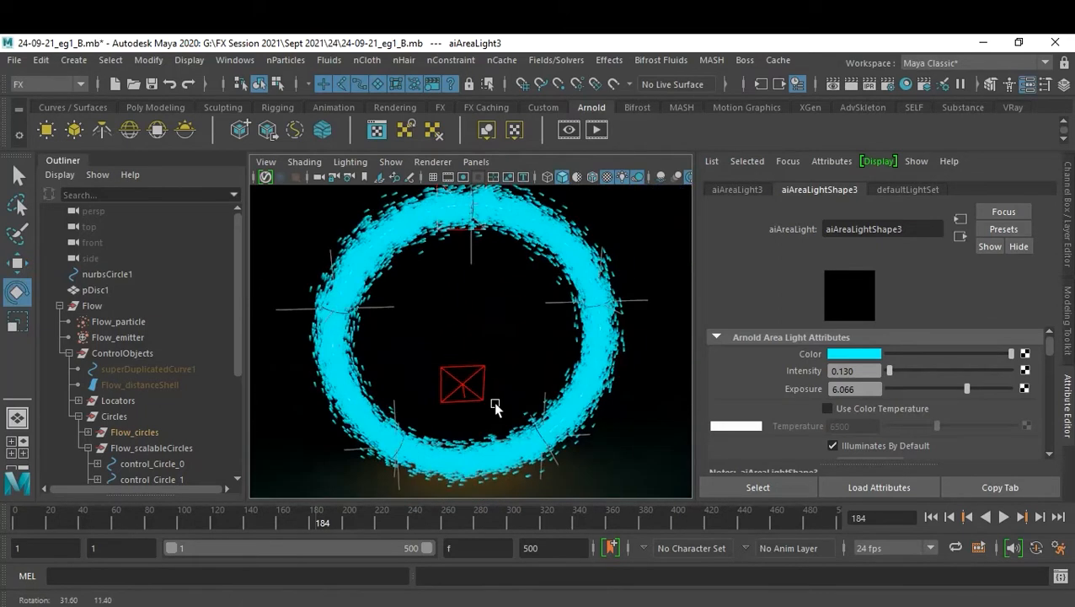
Change the colour of aiAreaLight3 to a darkened orange with a hue of 18.462 and full saturation.
left_click(868, 355)
mouse_move(847, 393)
left_mouse_down()
mouse_move(888, 394)
mouse_move(789, 398)
mouse_move(857, 414)
mouse_move(791, 406)
left_mouse_up()
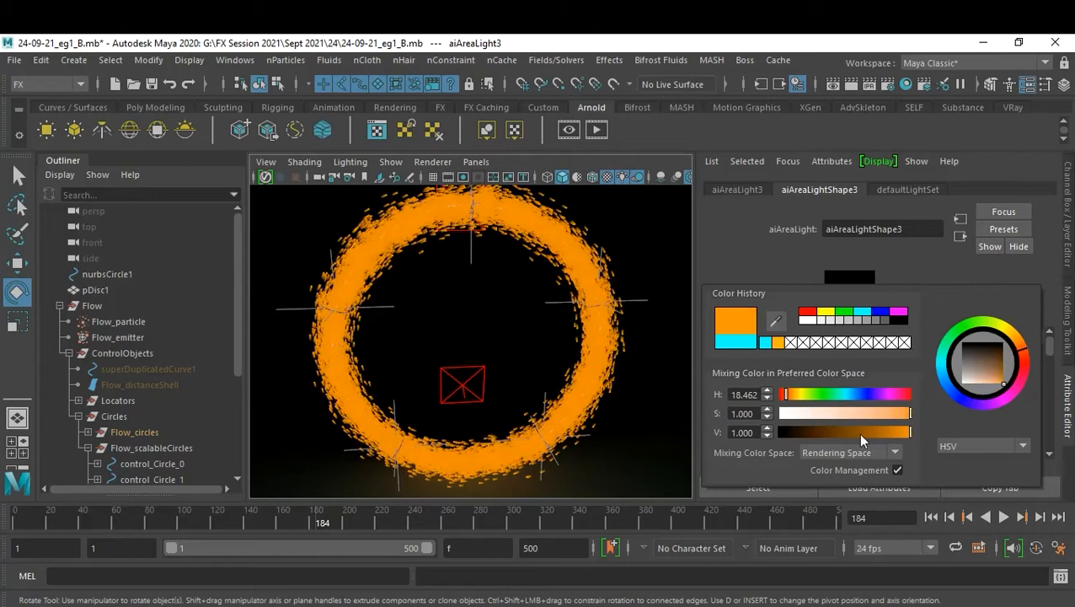
mouse_move(878, 431)
left_mouse_down()
mouse_move(837, 431)
mouse_move(902, 452)
left_mouse_up()
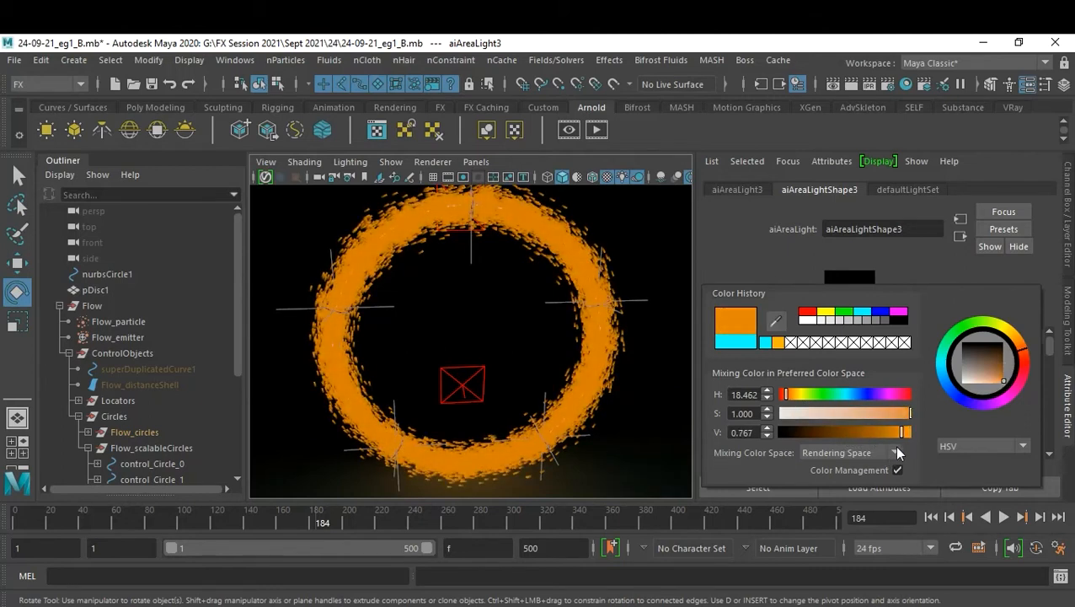
Replay the particle simulation from the first frame and examine the lit ring from the front.
left_click_drag(497, 403, 578, 367)
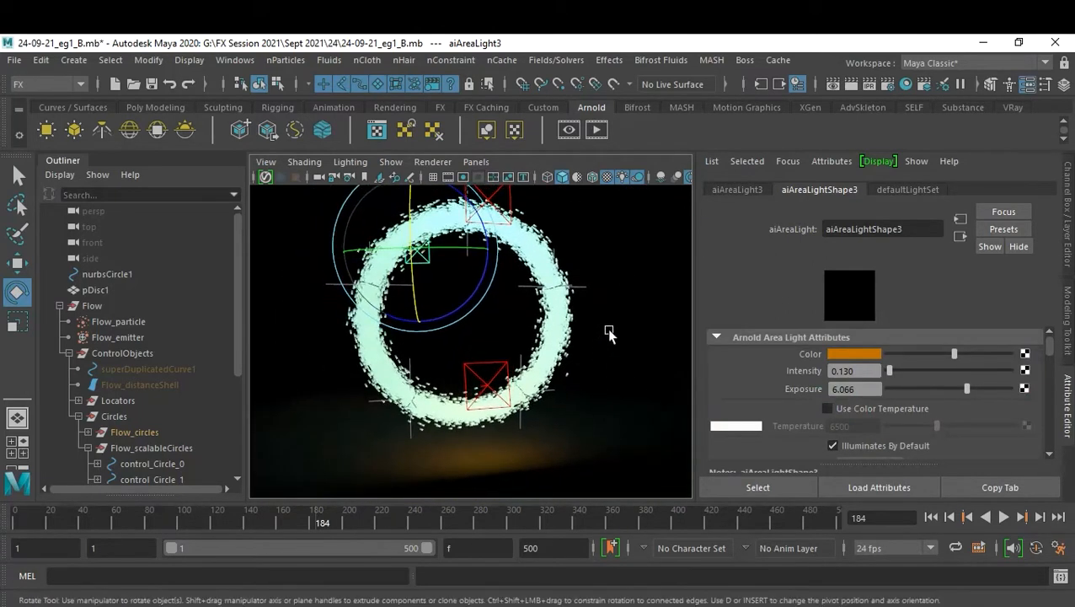
left_click(931, 517)
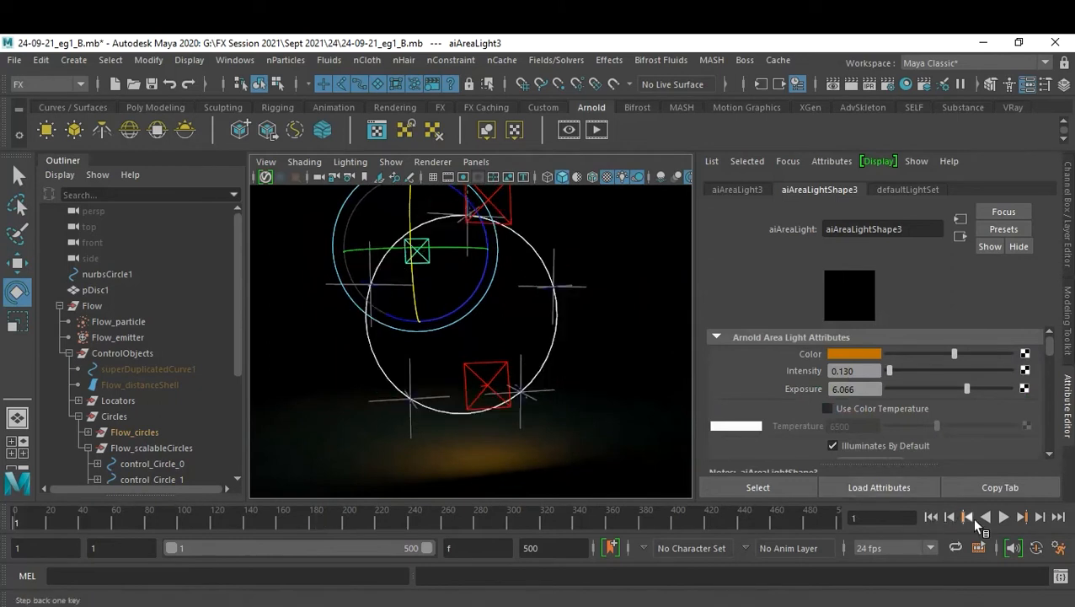
left_click(1005, 518)
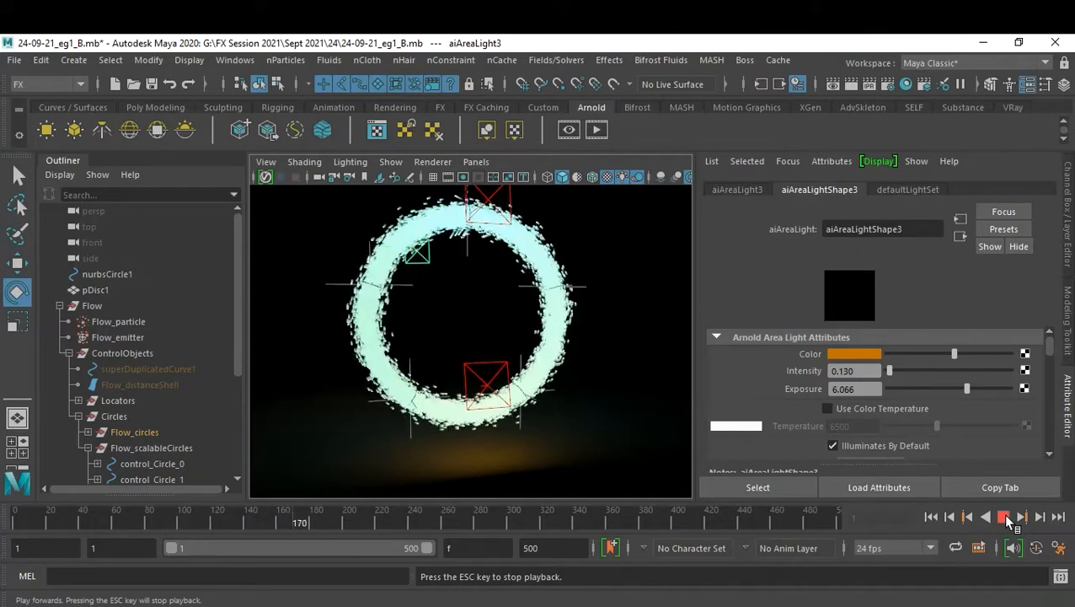
left_click(1009, 520)
scroll(539, 348, "up", 5)
scroll(561, 345, "down", 3)
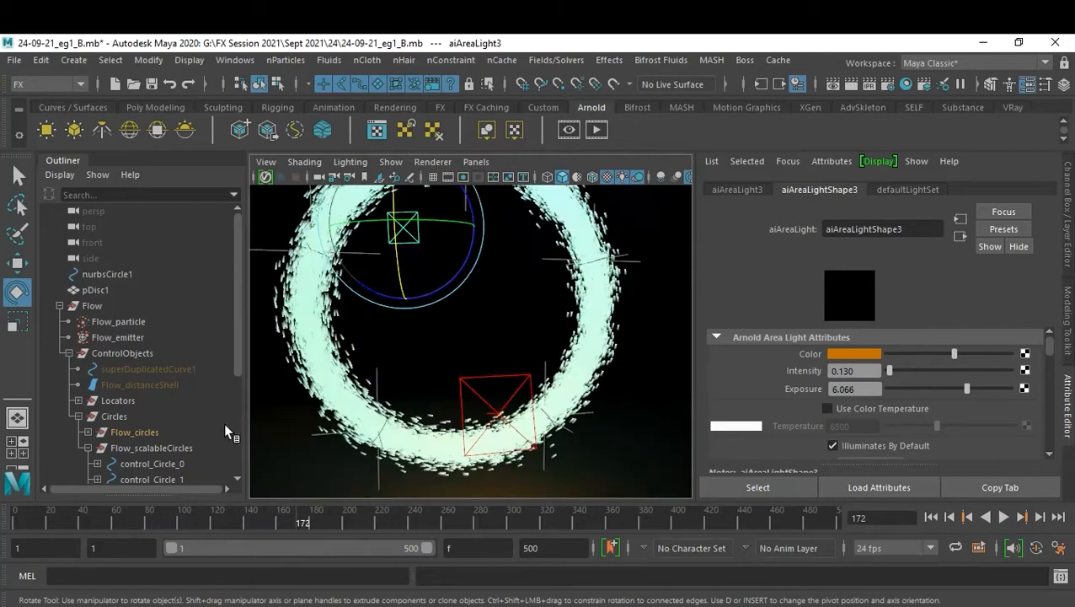
Set the Line Width of Flow_particle's streaks to 1.
left_click(127, 324)
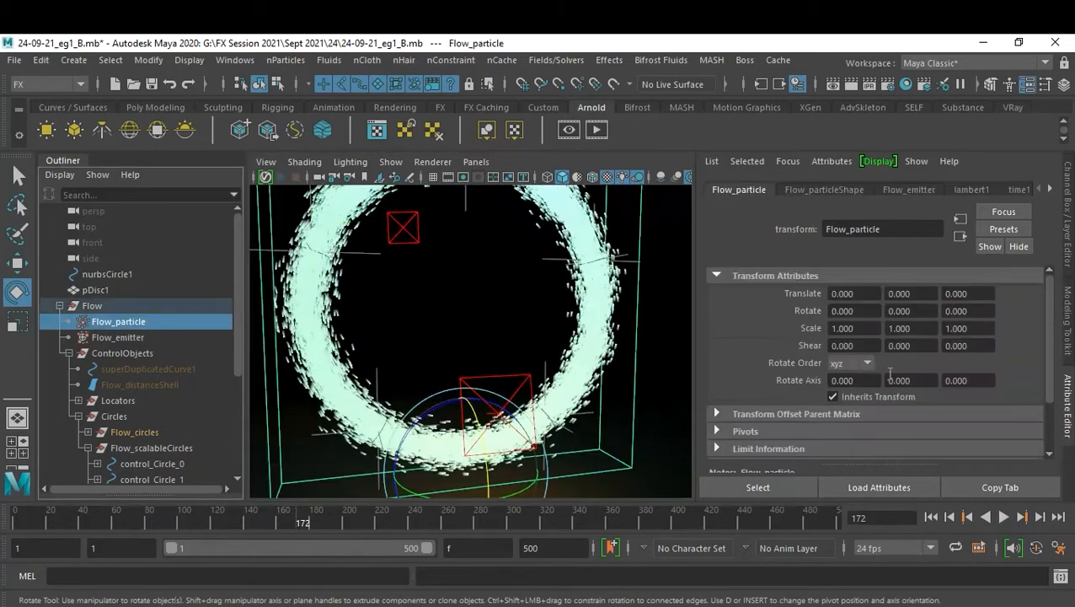
left_click(839, 191)
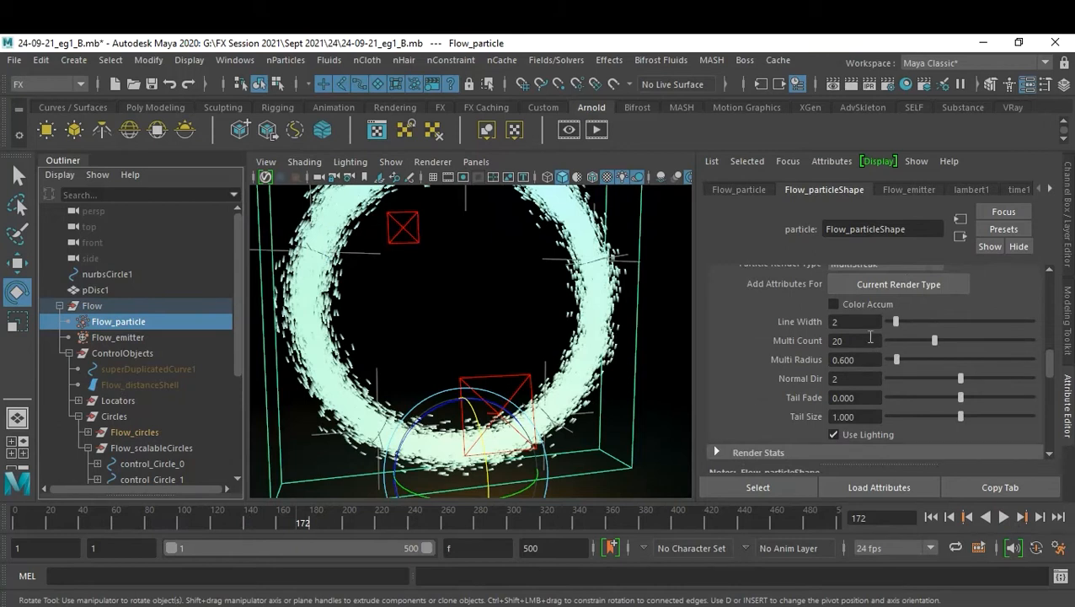
scroll(871, 341, "down", 2)
scroll(869, 354, "up", 2)
left_click(856, 321)
type("1")
key("Return")
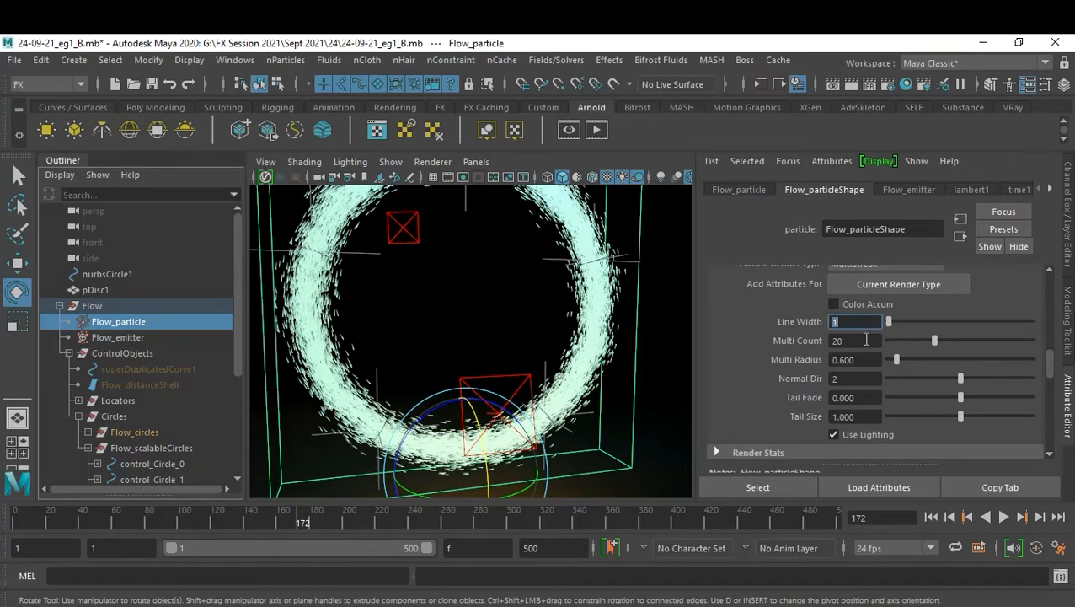
Try a Multi Radius of 0.2 on the flow particles, settle on 0.3, and set Tail Size to 1.5.
left_click(869, 360)
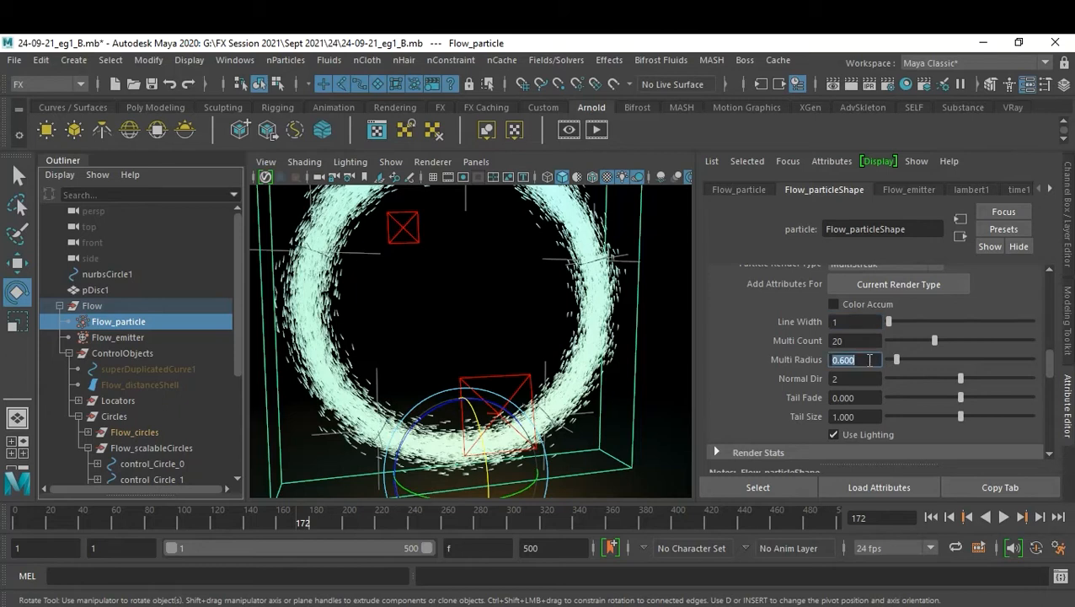
type("0.2")
key("Return")
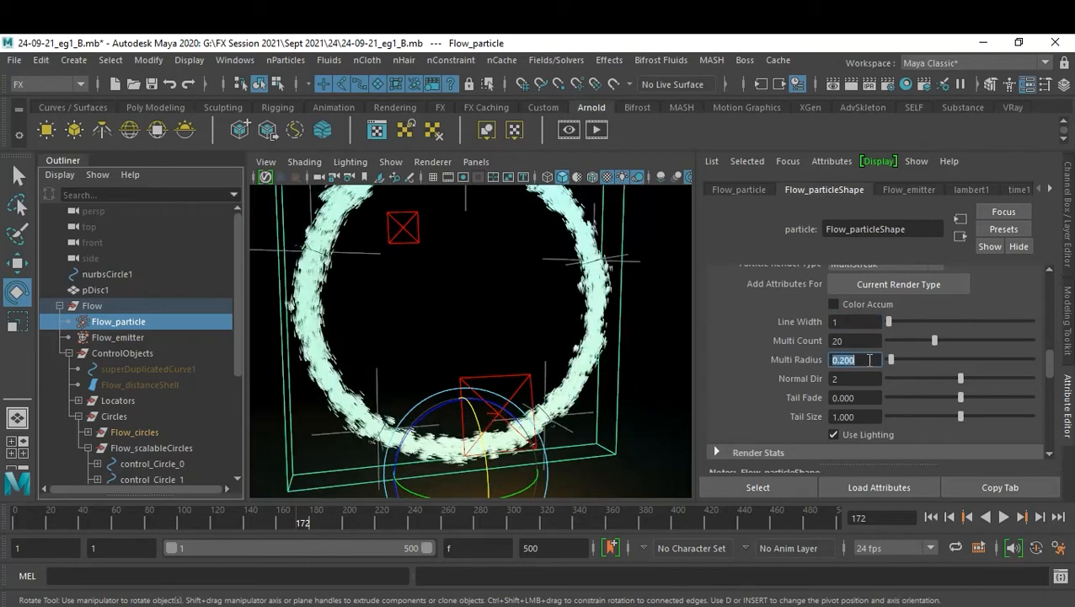
type(".3")
key("Return")
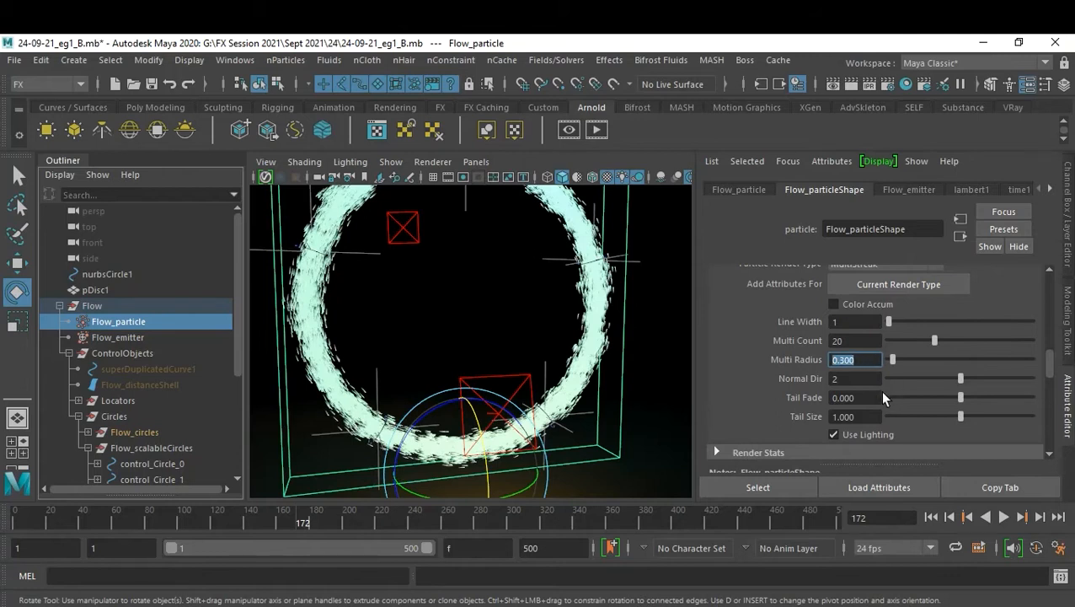
left_click(875, 415)
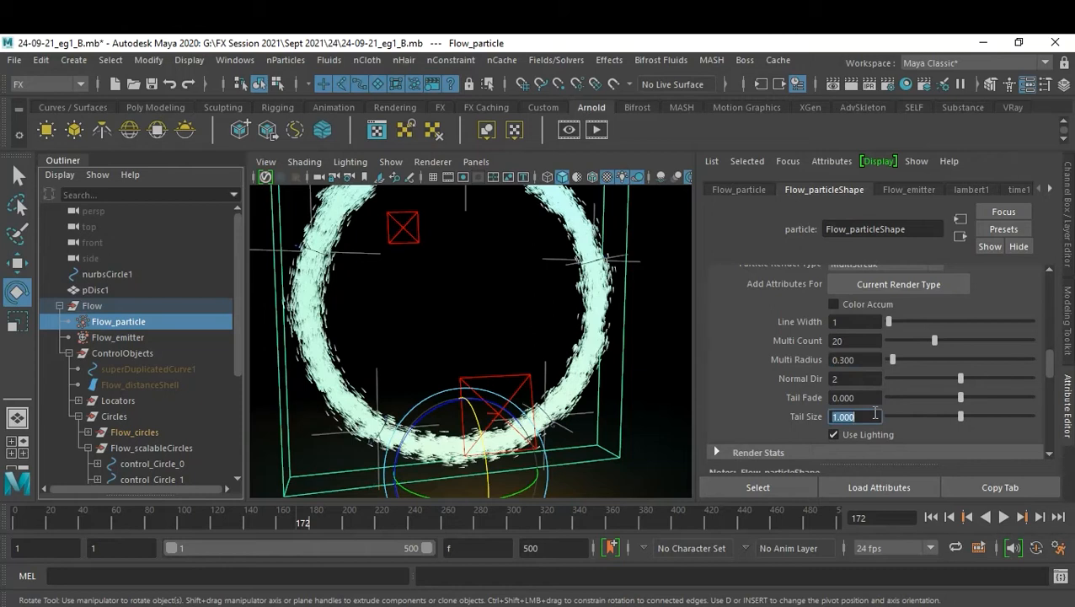
key("Return")
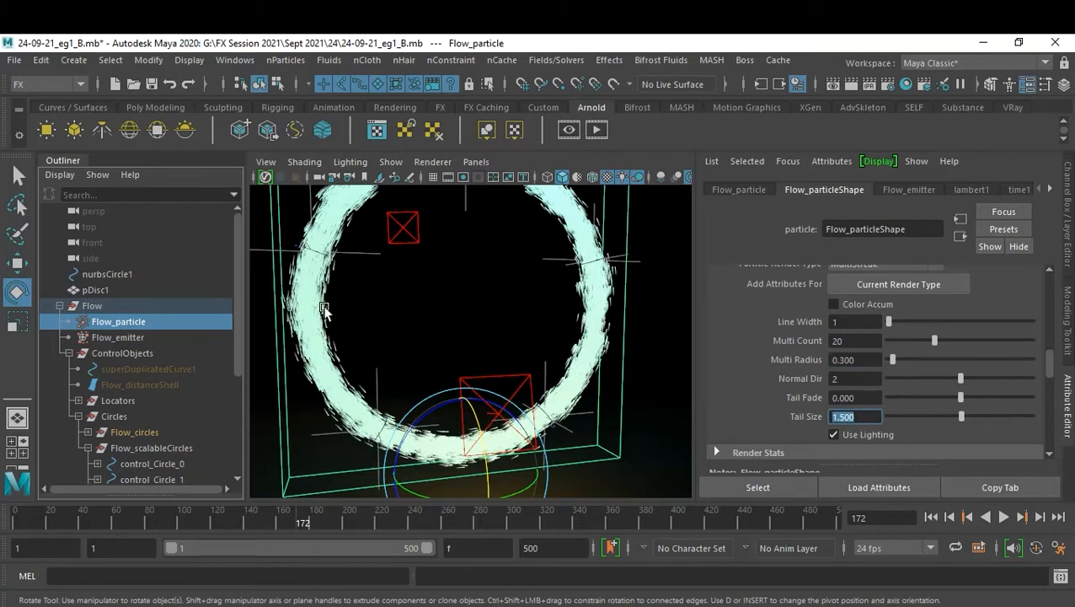
Open the legacy Emit from Object options for nurbsCircle1 and set the emitter type to Curve.
left_click(663, 289)
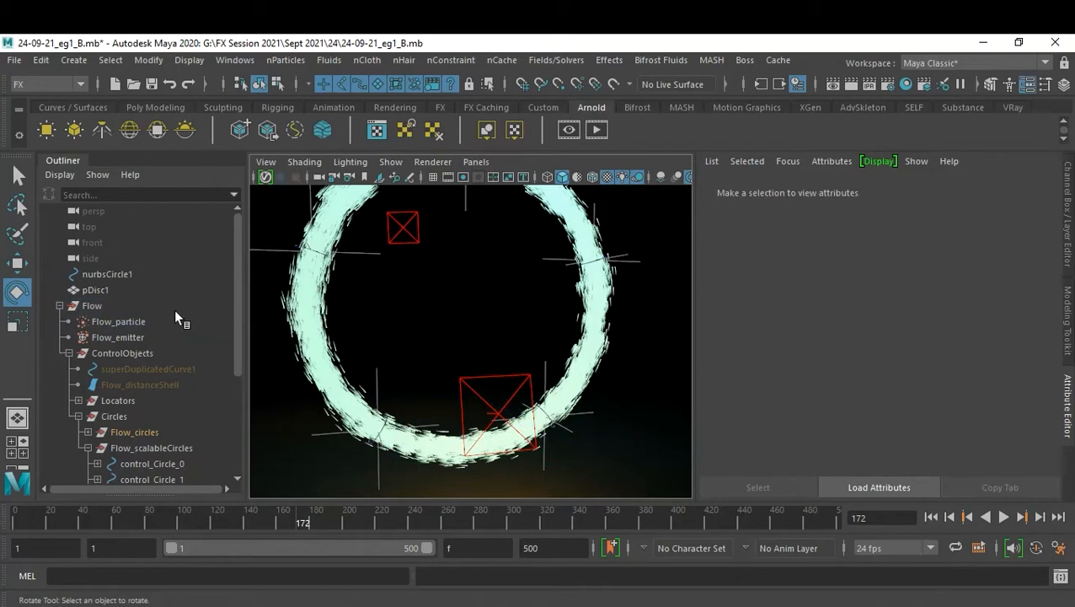
left_click(114, 274)
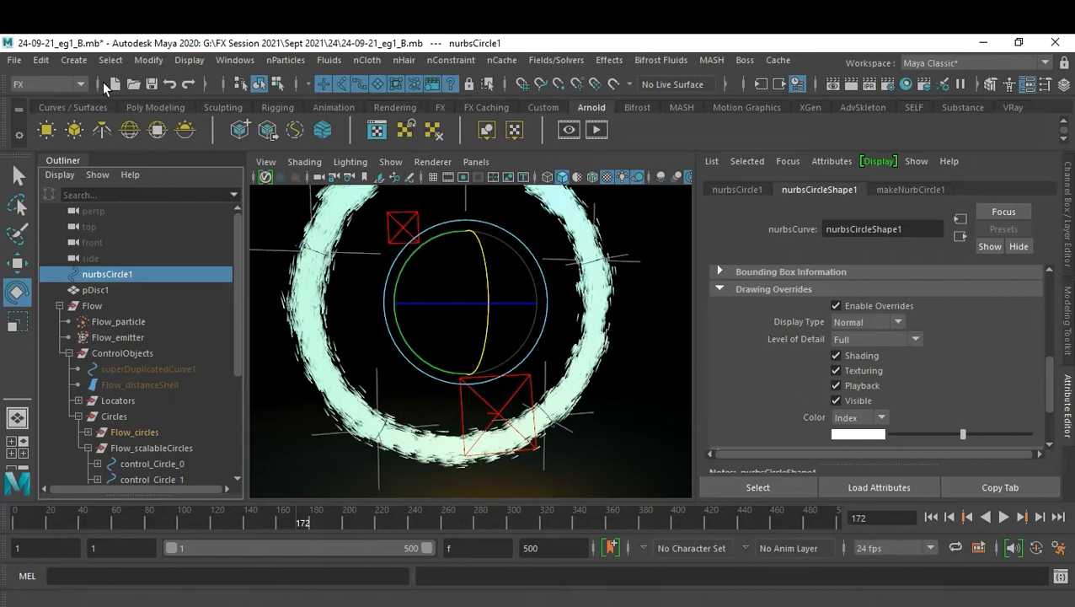
left_click(287, 60)
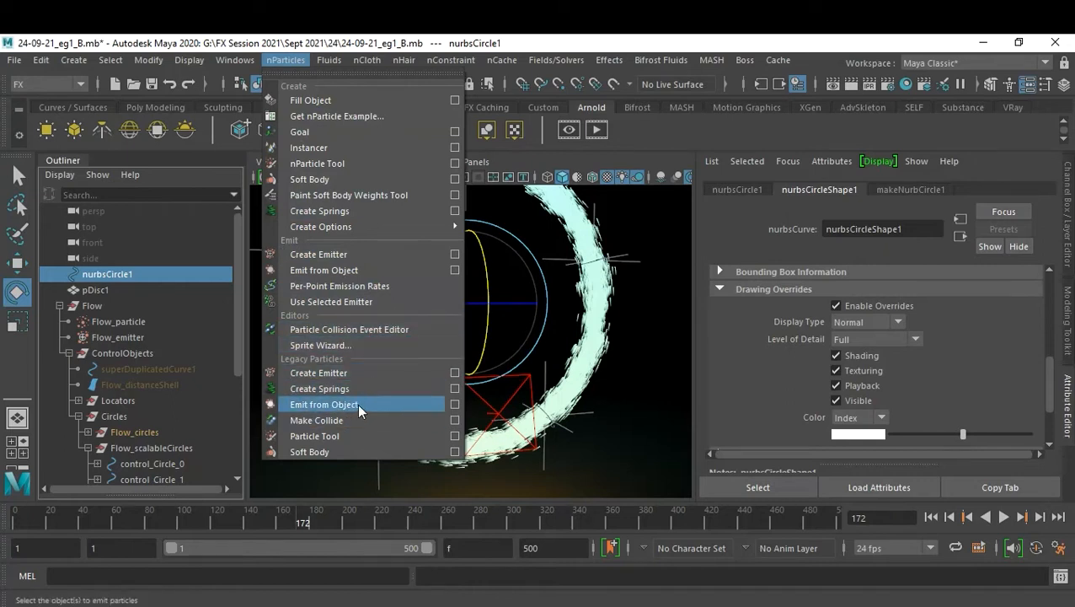
left_click(456, 404)
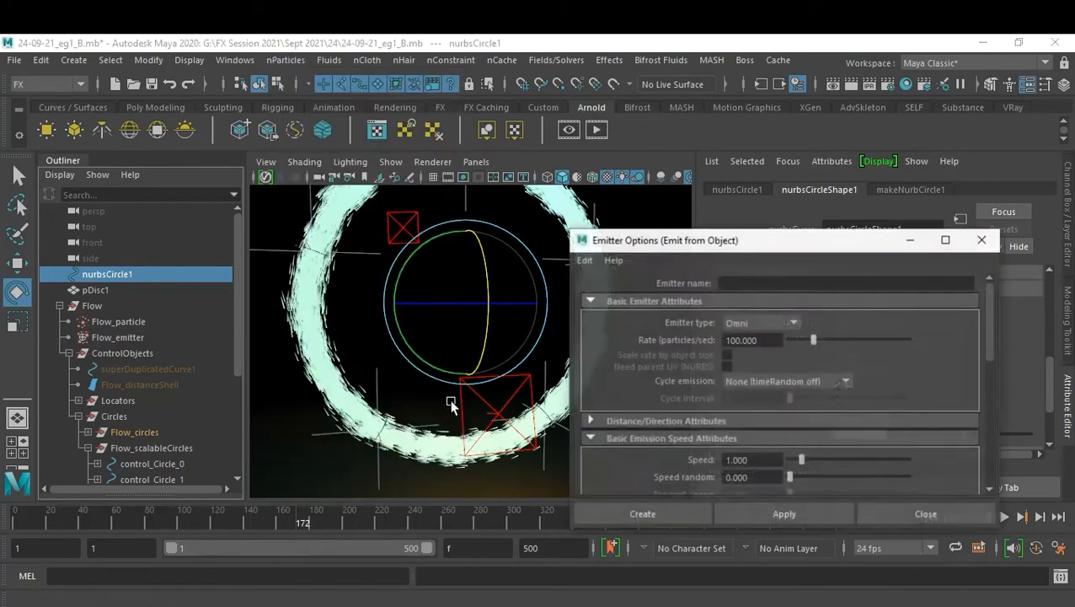
left_click(755, 322)
left_click(756, 386)
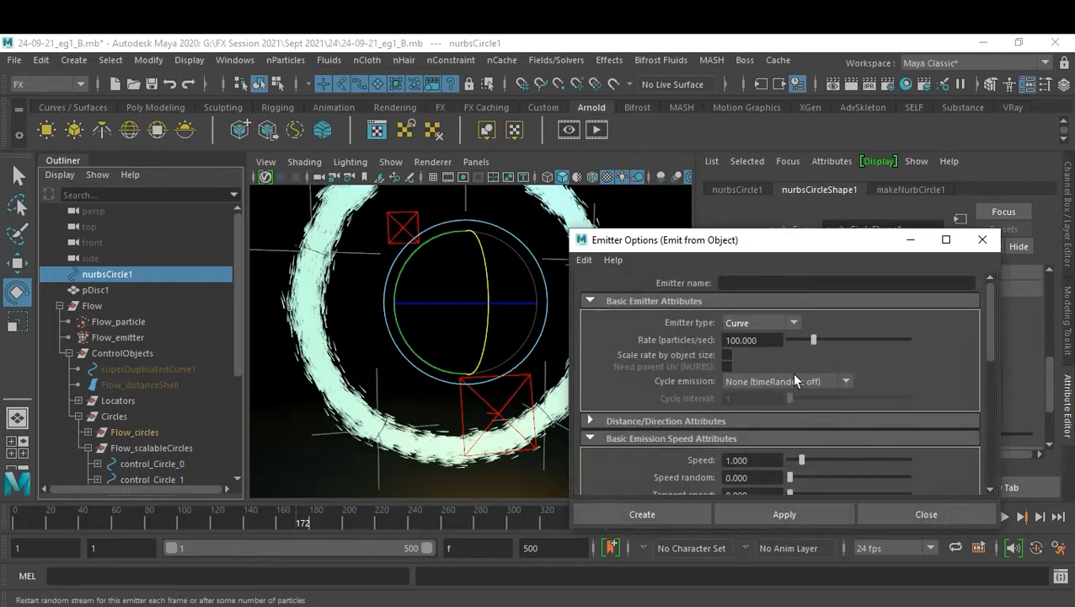
Scale the emission rate by object size and set the rate to 20 particles per second.
left_click(726, 355)
double_click(758, 341)
type("20")
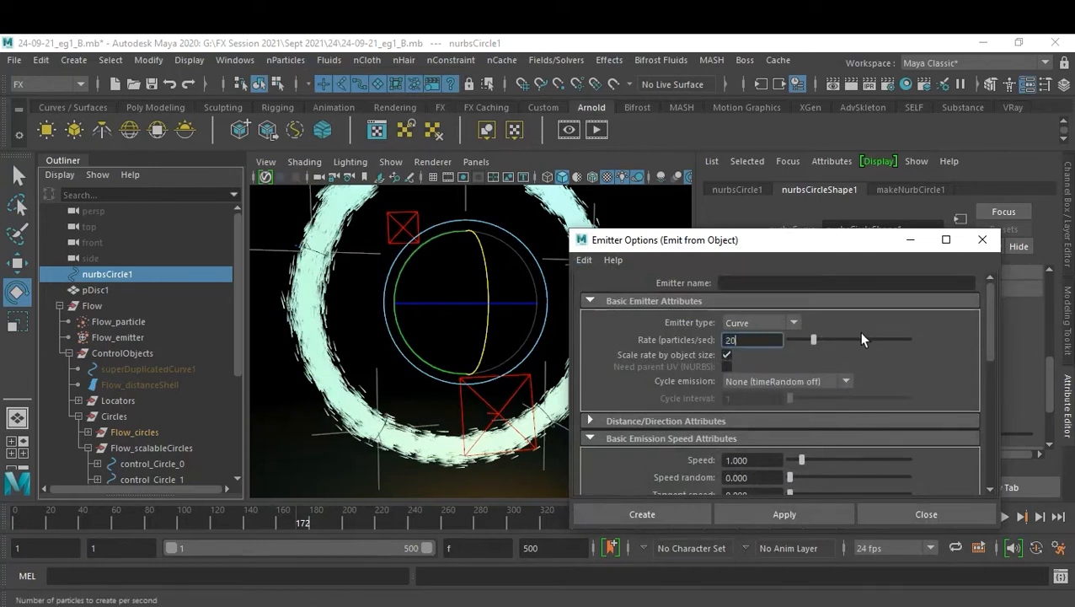
key("Return")
scroll(851, 388, "down", 2)
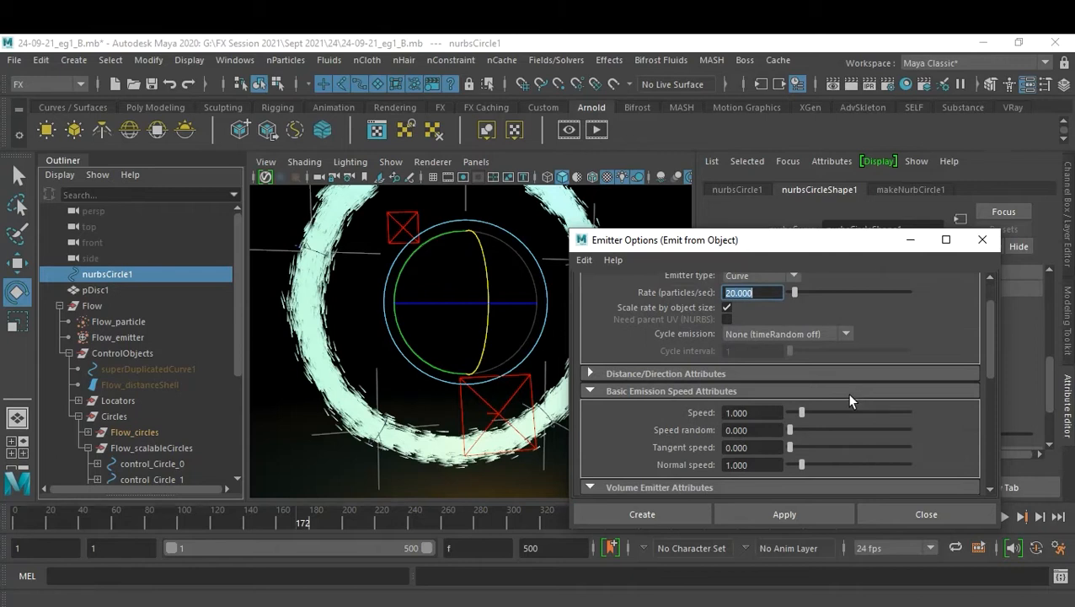
Set the emission speed to 0.1 and create the curve emitter on nurbsCircle1.
double_click(772, 414)
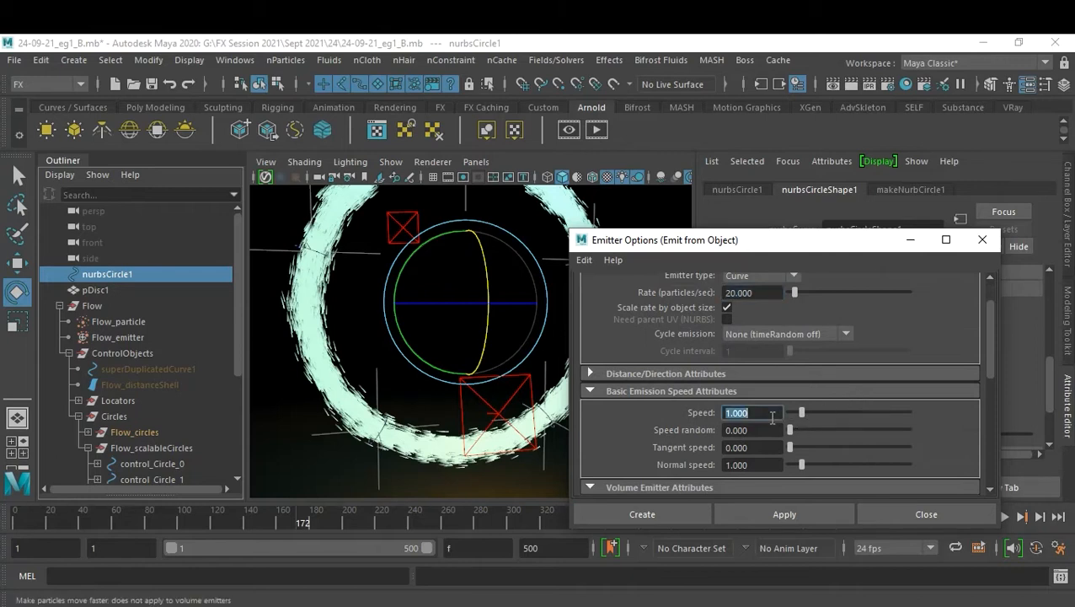
type("0.1")
key("Return")
scroll(777, 396, "down", 4)
scroll(777, 395, "down", 2)
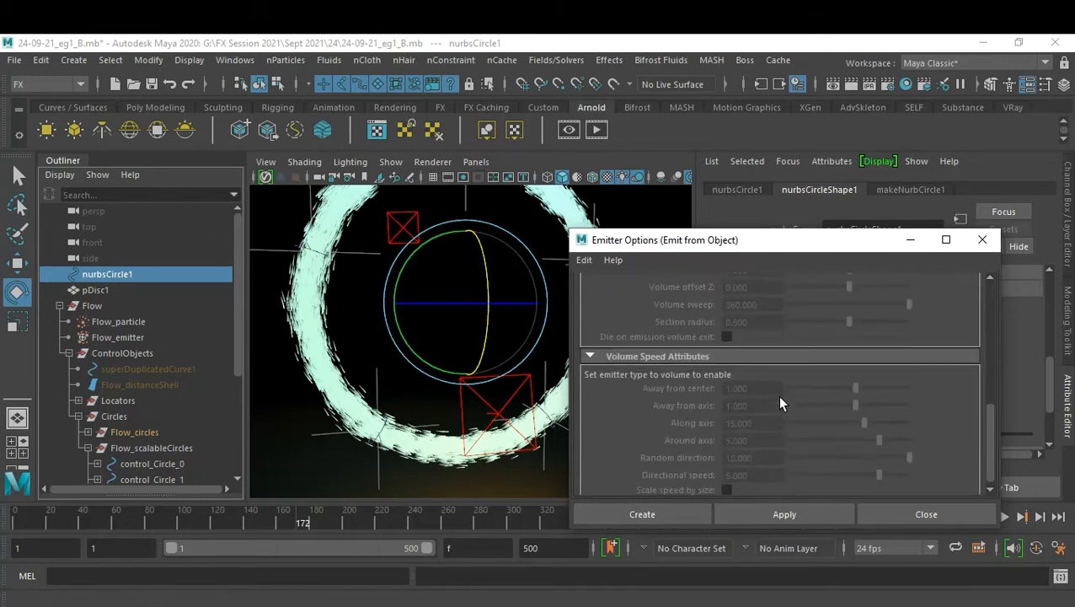
scroll(777, 395, "up", 8)
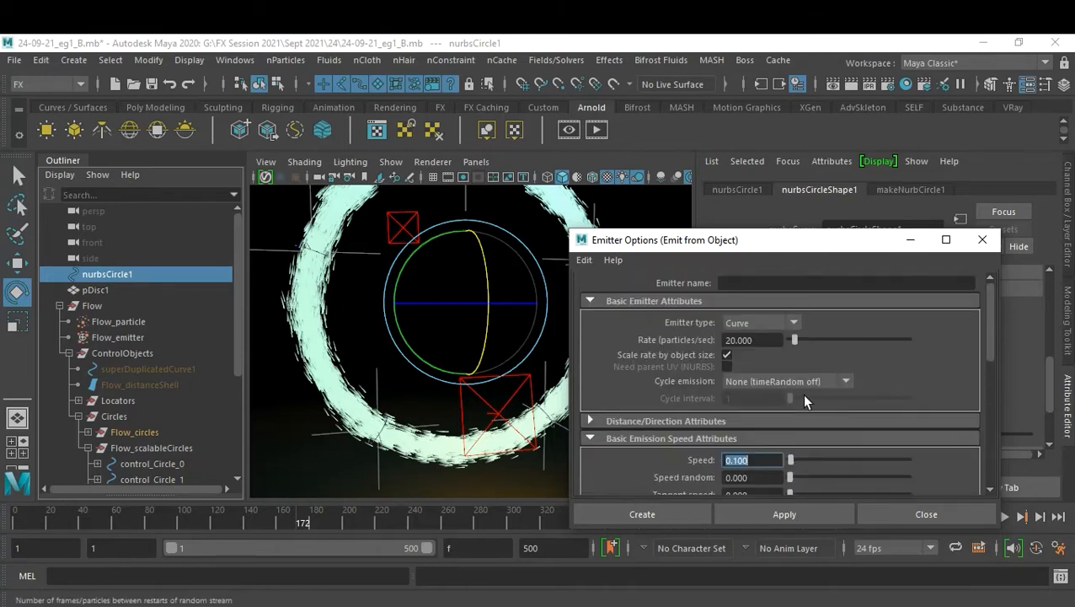
left_click(679, 513)
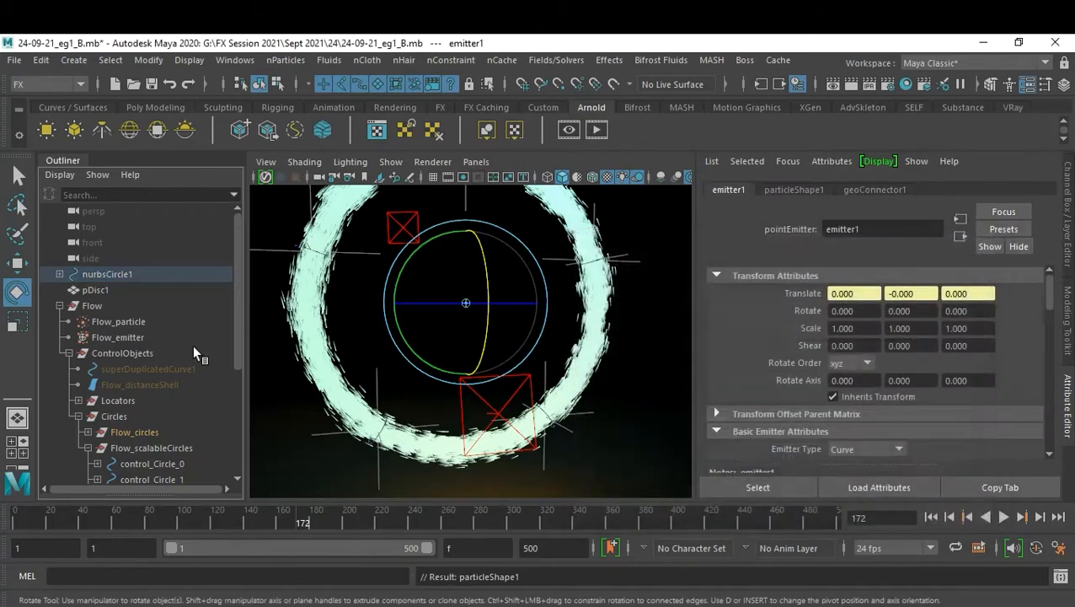
Hide Flow_particle and play the simulation from the first frame to check the new curve emission.
left_click(125, 321)
key("ctrl+h")
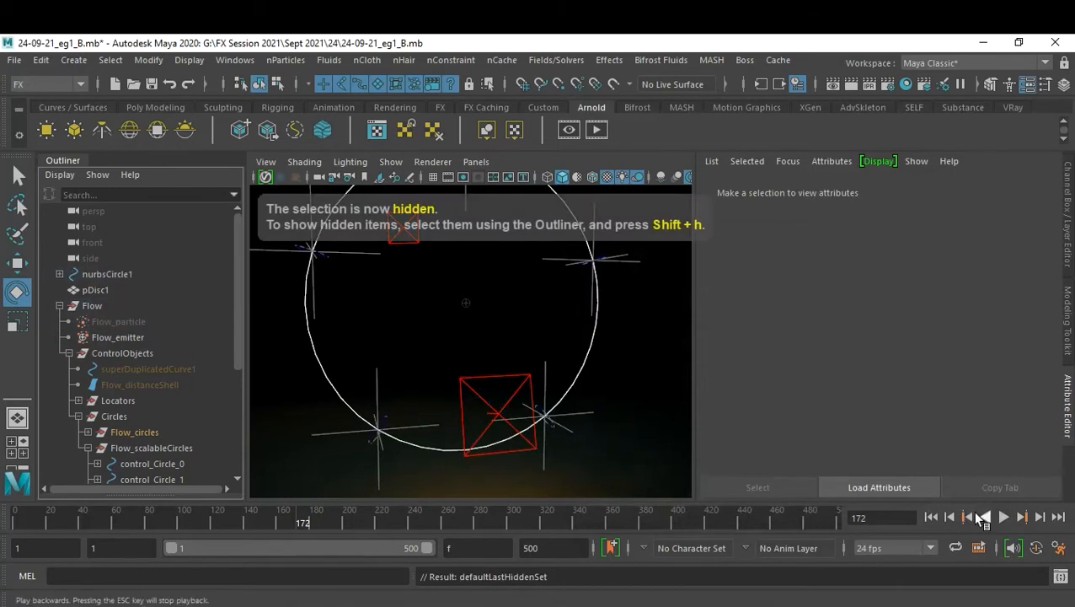
left_click(931, 516)
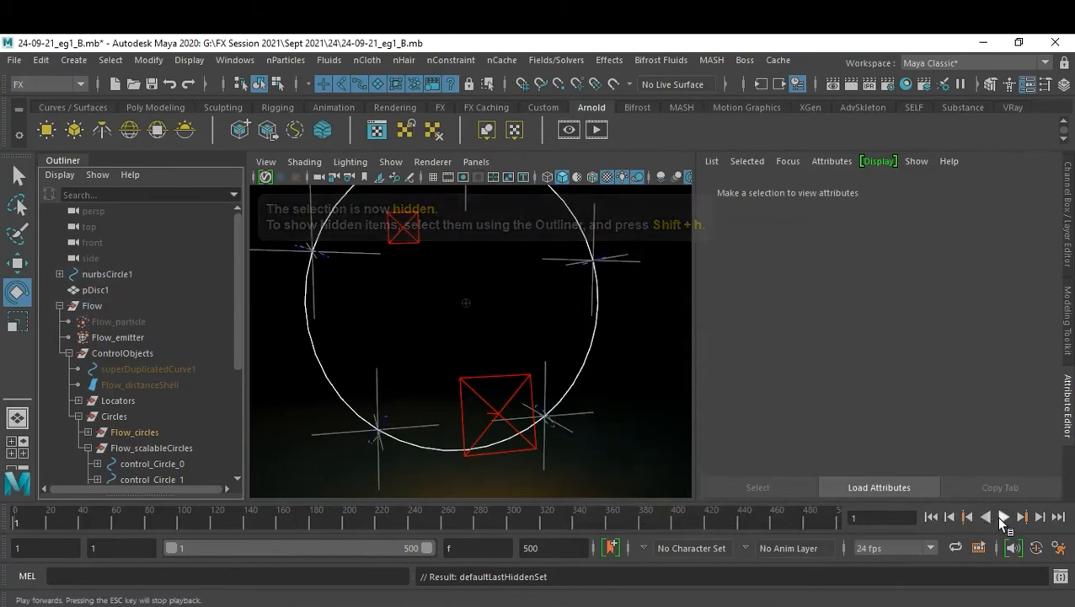
left_click(1001, 519)
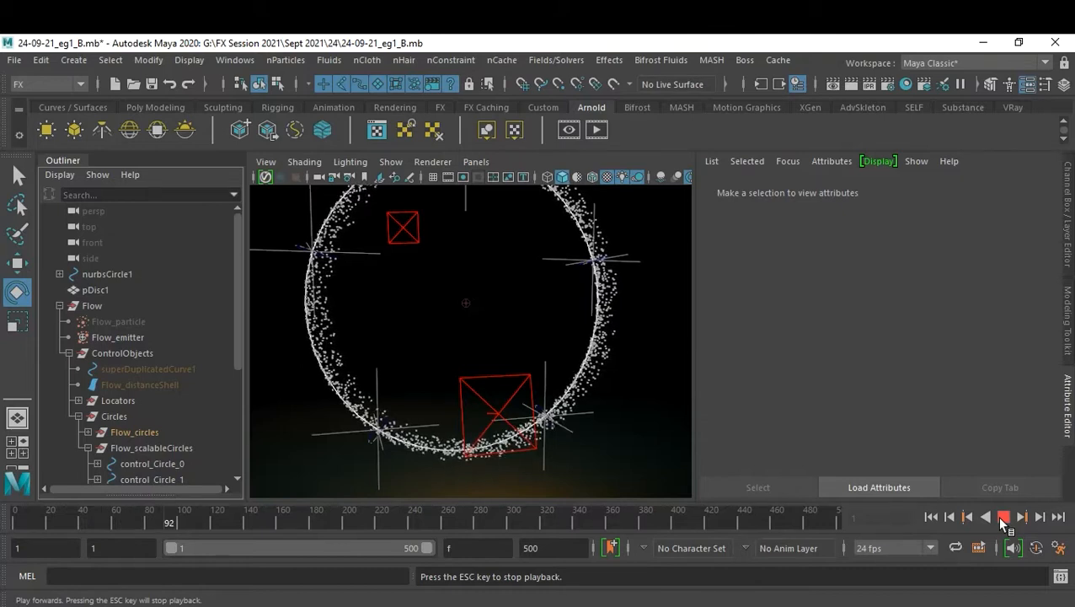
left_click(1002, 518)
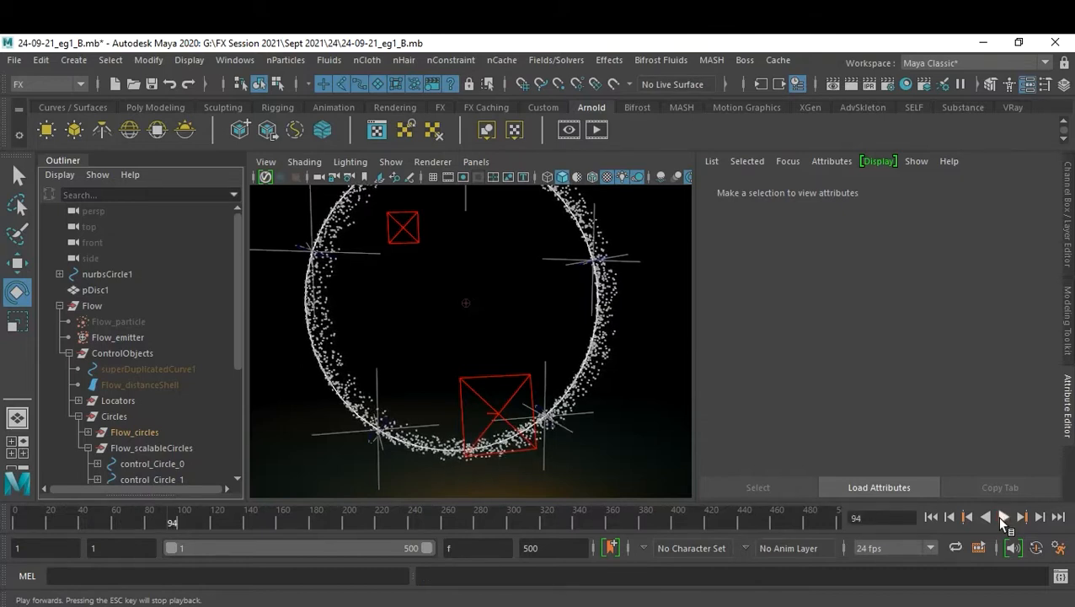
Add the Points render type attributes to the newly emitted particle1 and have Use Lighting enabled.
left_click(583, 387)
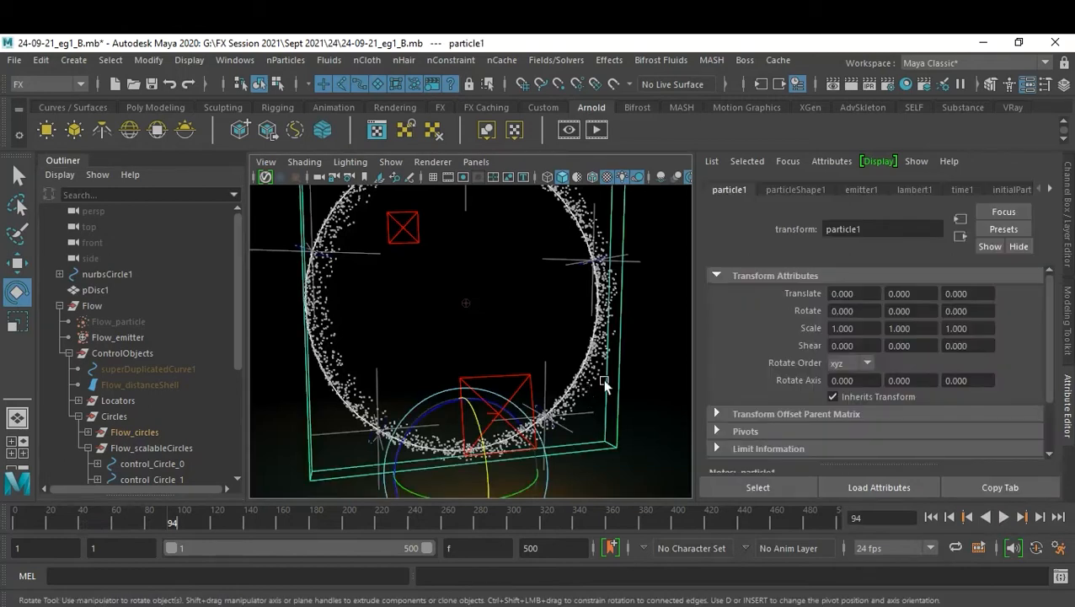
left_click(799, 189)
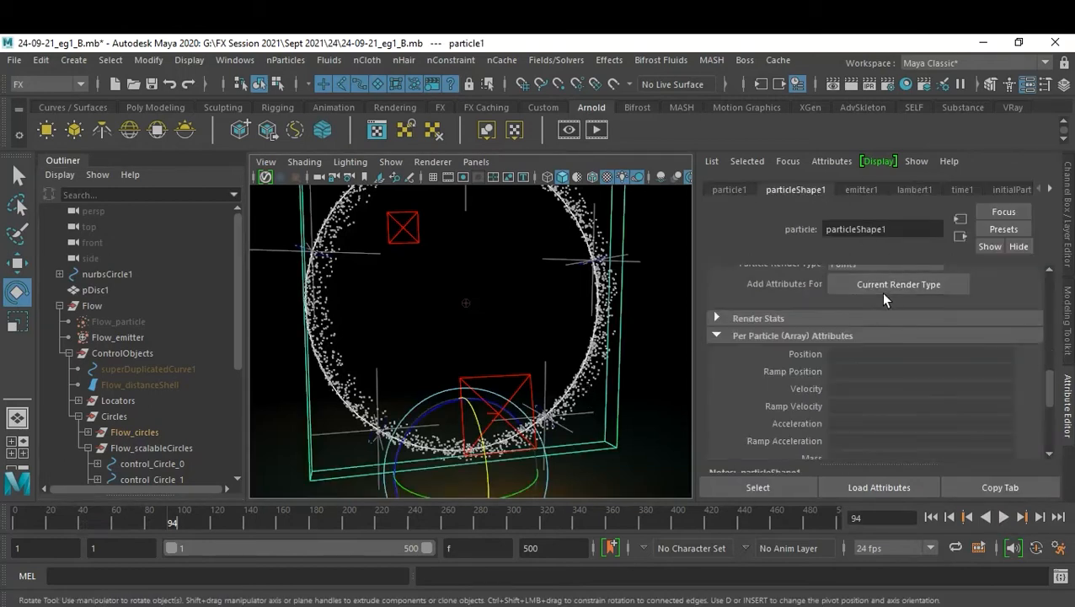
scroll(881, 292, "up", 1)
left_click(888, 330)
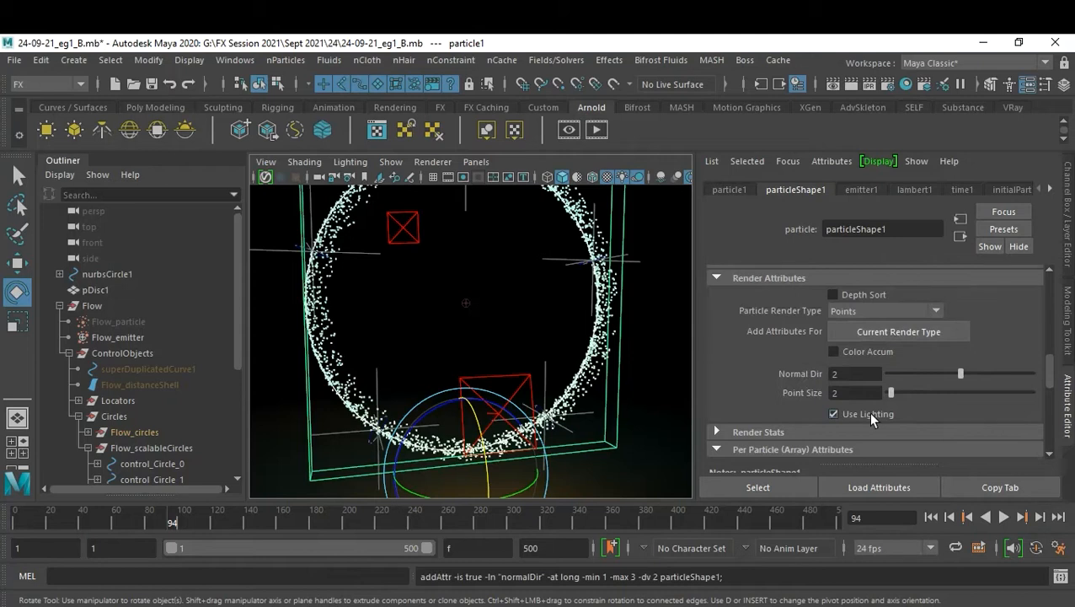
Change particle1's render type to Streak, add that type's attributes, and raise Tail Size to 2.222.
left_click(864, 312)
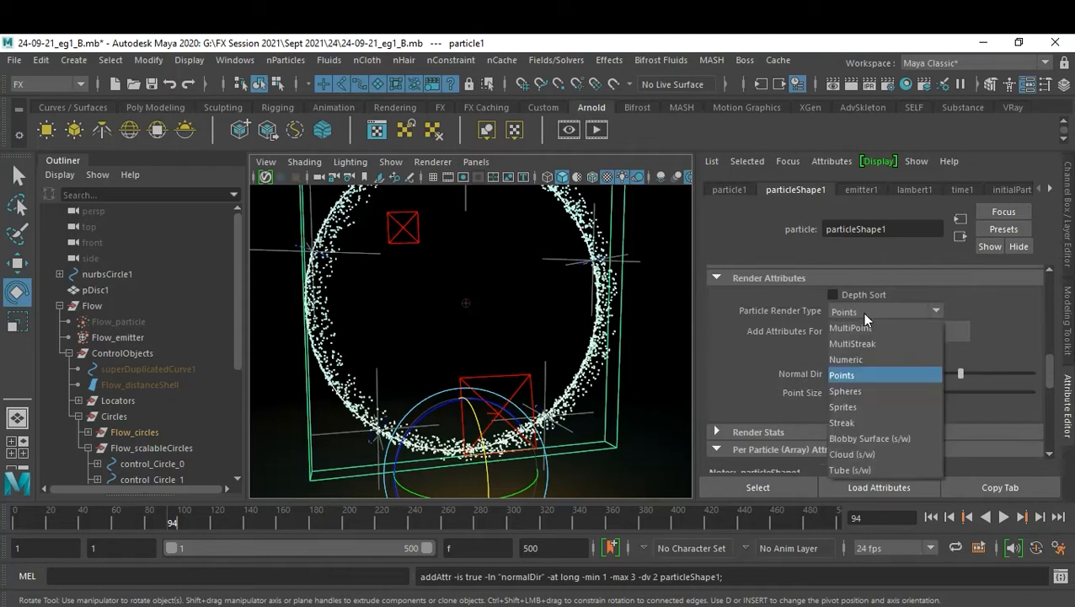
left_click(877, 425)
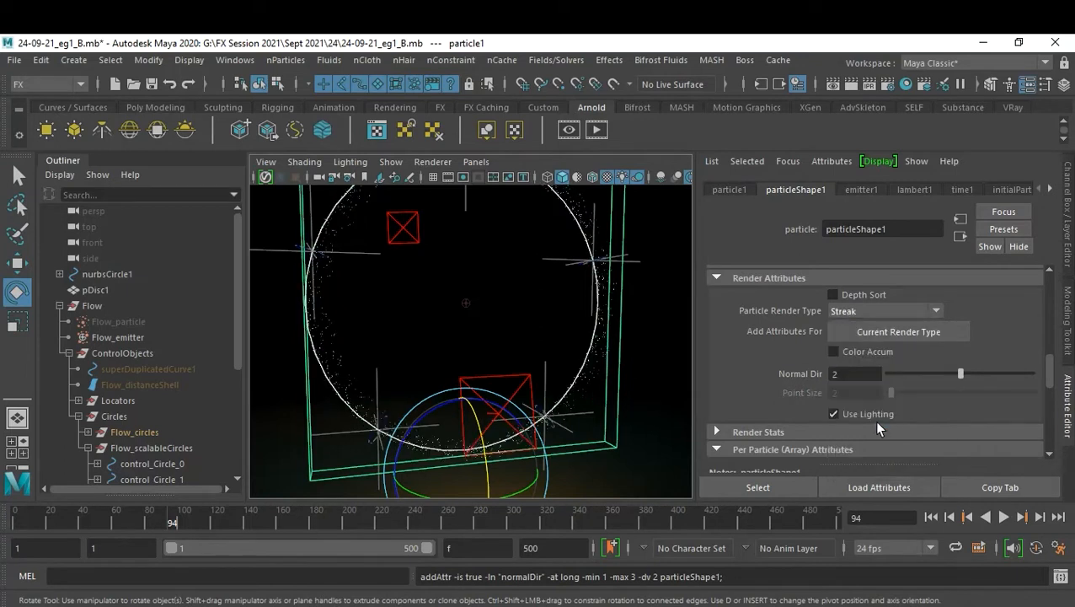
left_click(902, 330)
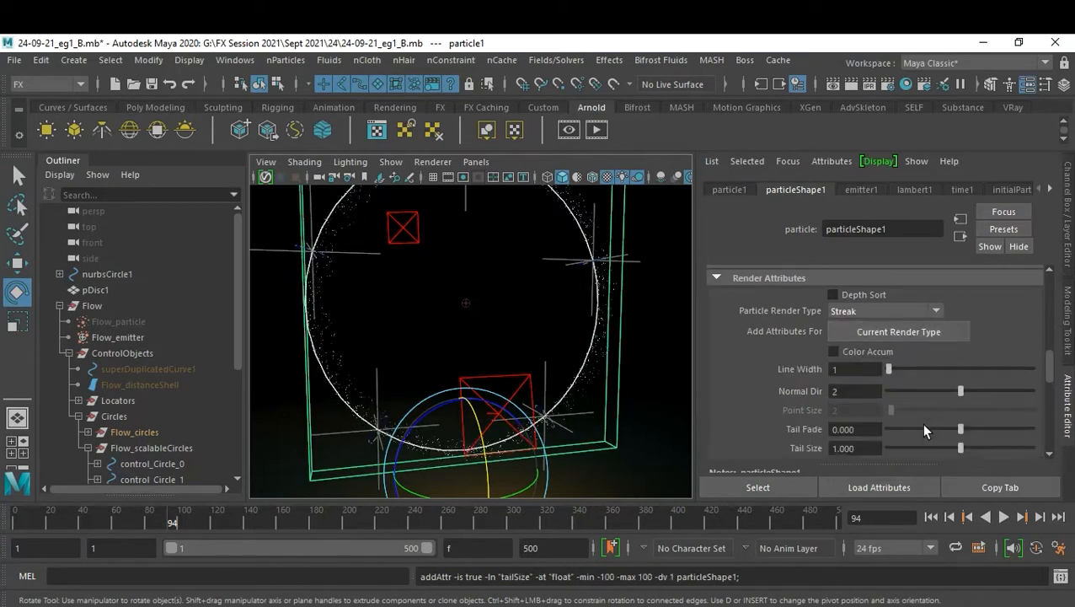
mouse_move(961, 448)
left_mouse_down()
mouse_move(977, 446)
mouse_move(950, 452)
mouse_move(960, 455)
left_mouse_up()
Add a turbulence field to particle1 and expand the field's Volume Control Attributes.
scroll(191, 350, "down", 5)
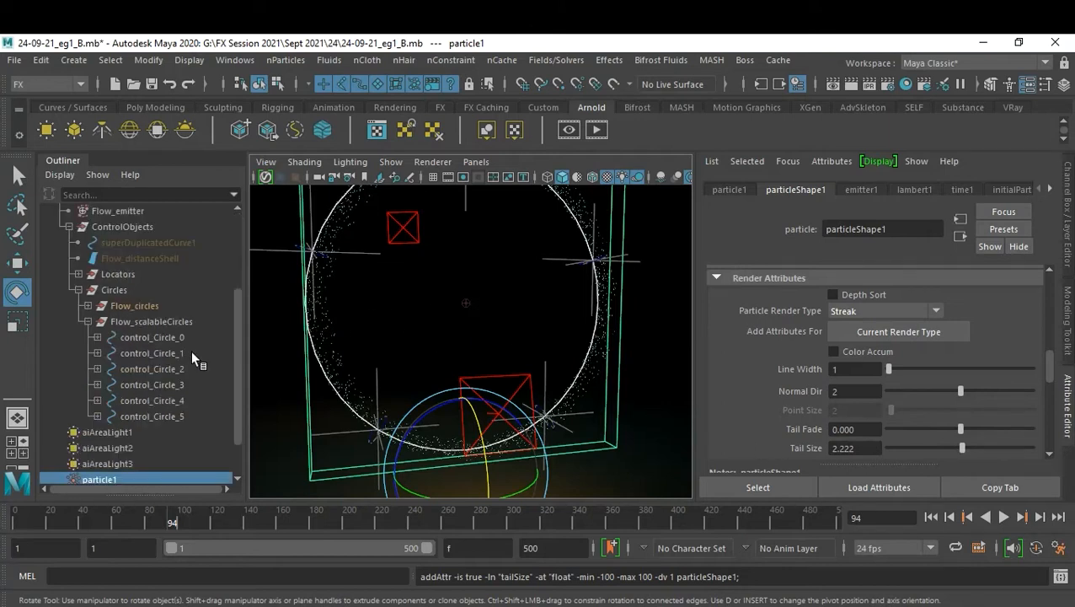
scroll(162, 364, "down", 2)
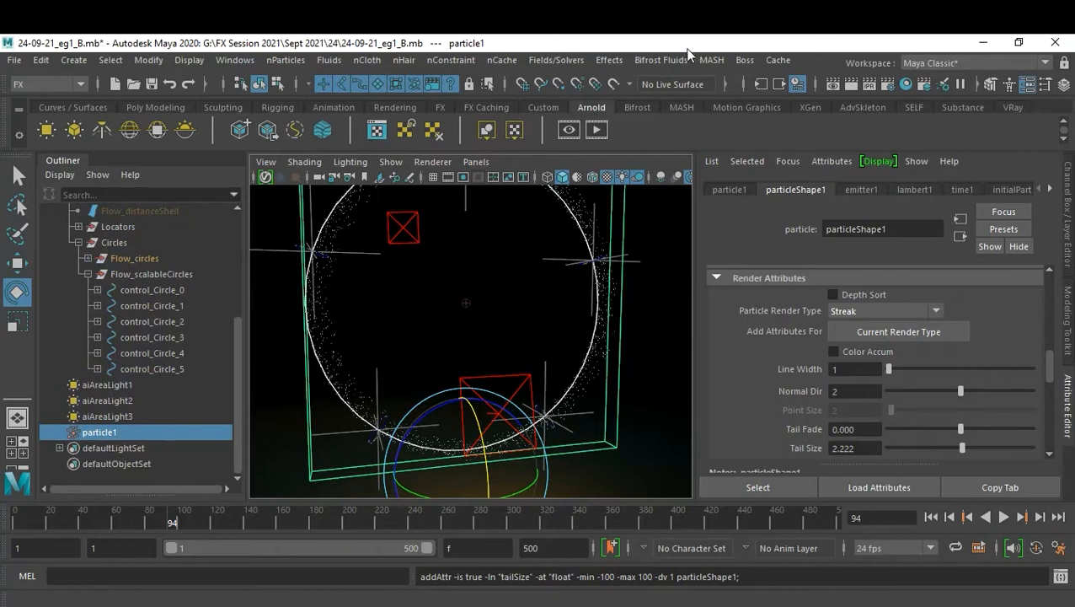
left_click(557, 61)
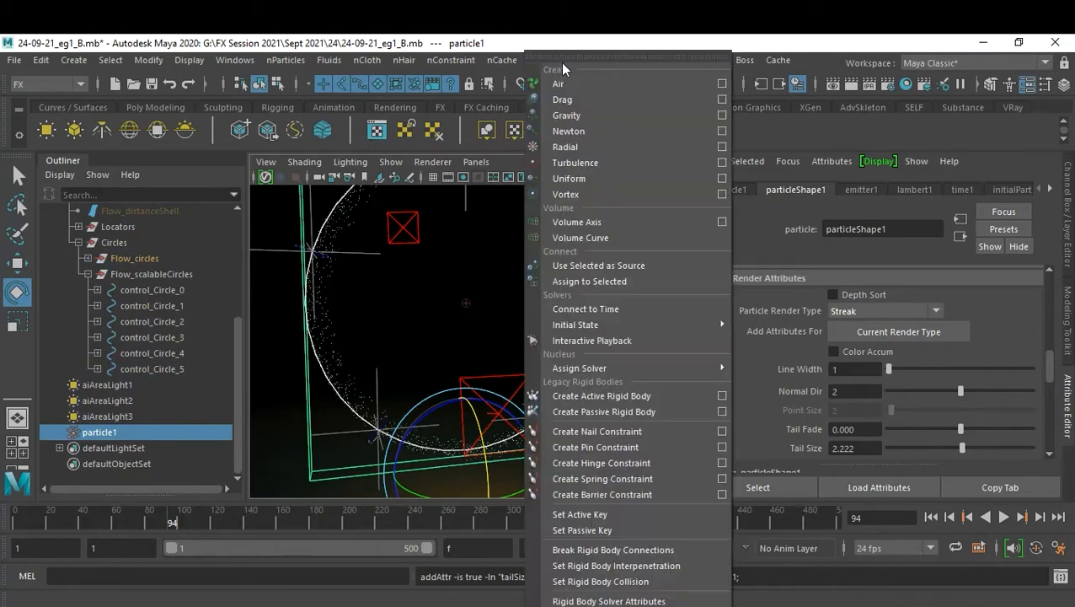
left_click(612, 165)
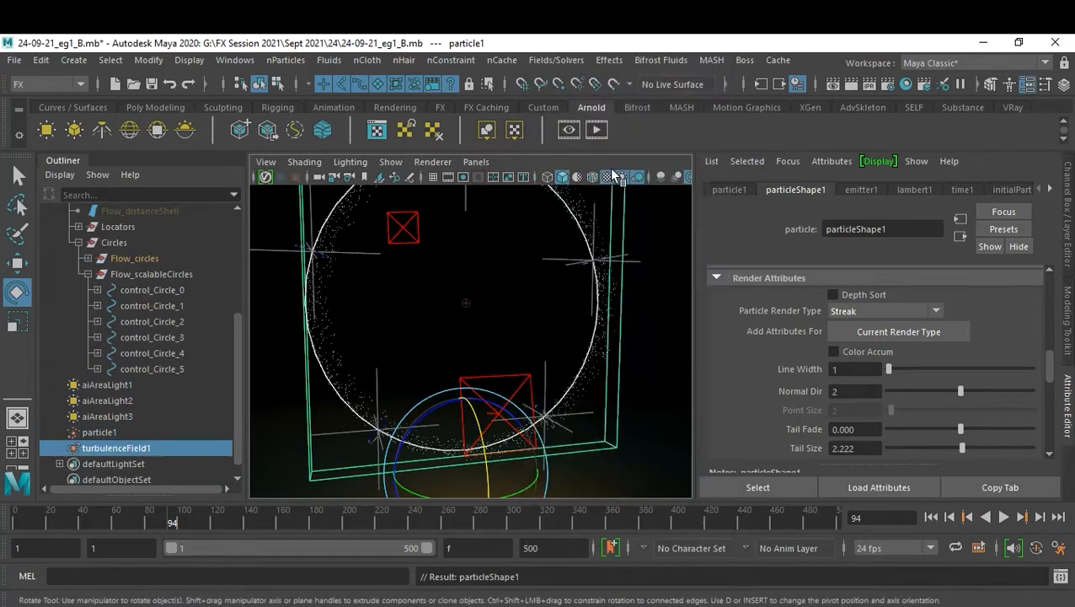
scroll(943, 353, "down", 3)
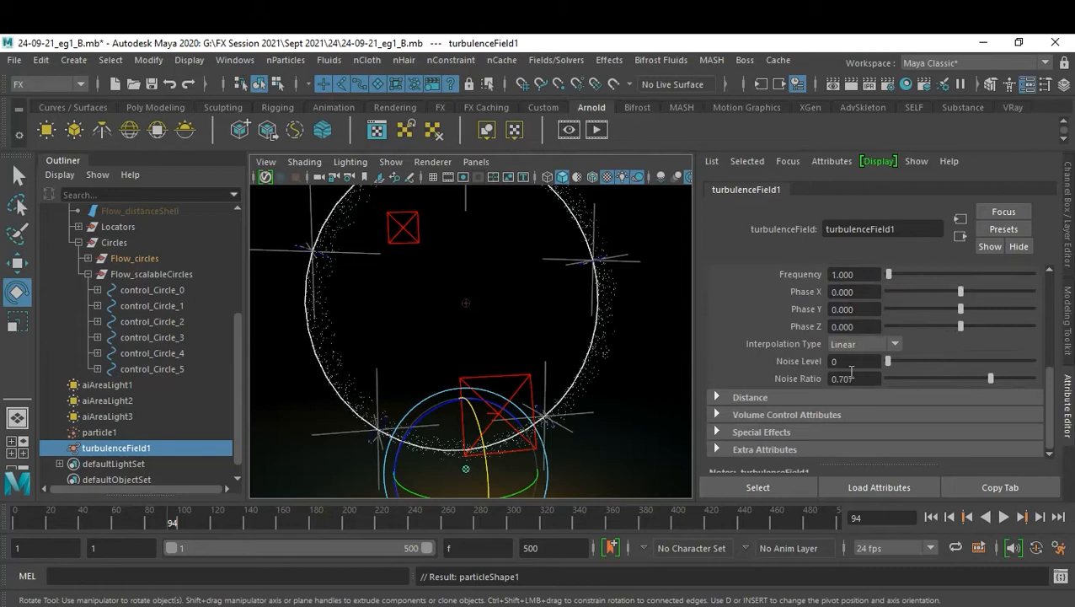
left_click(773, 415)
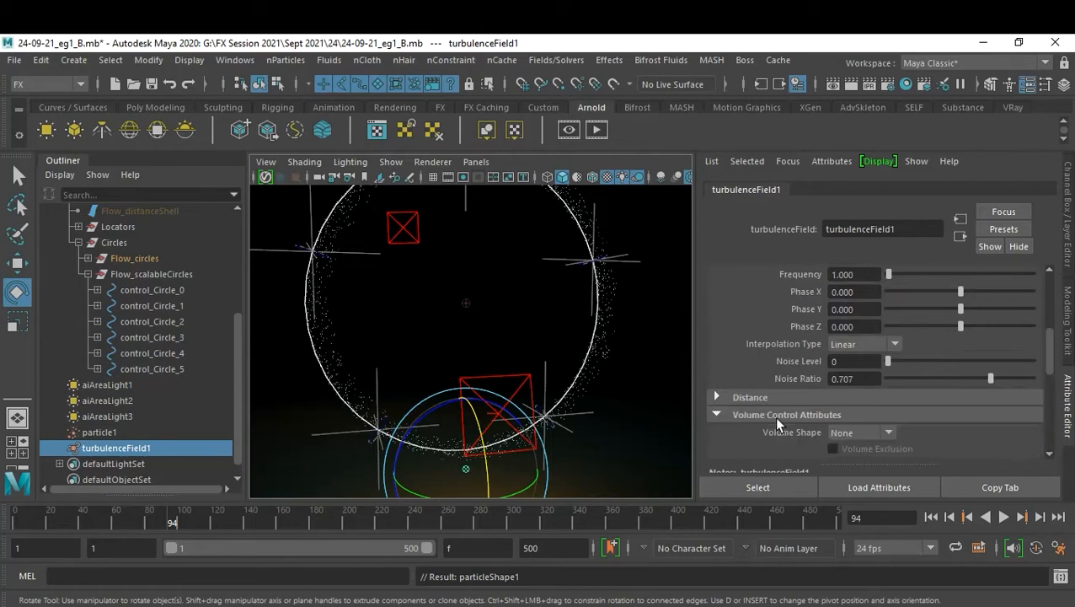
Replay the simulation from the first frame and examine how the turbulence scatters the streaks.
scroll(938, 330, "up", 3)
left_click(931, 517)
left_click(1004, 517)
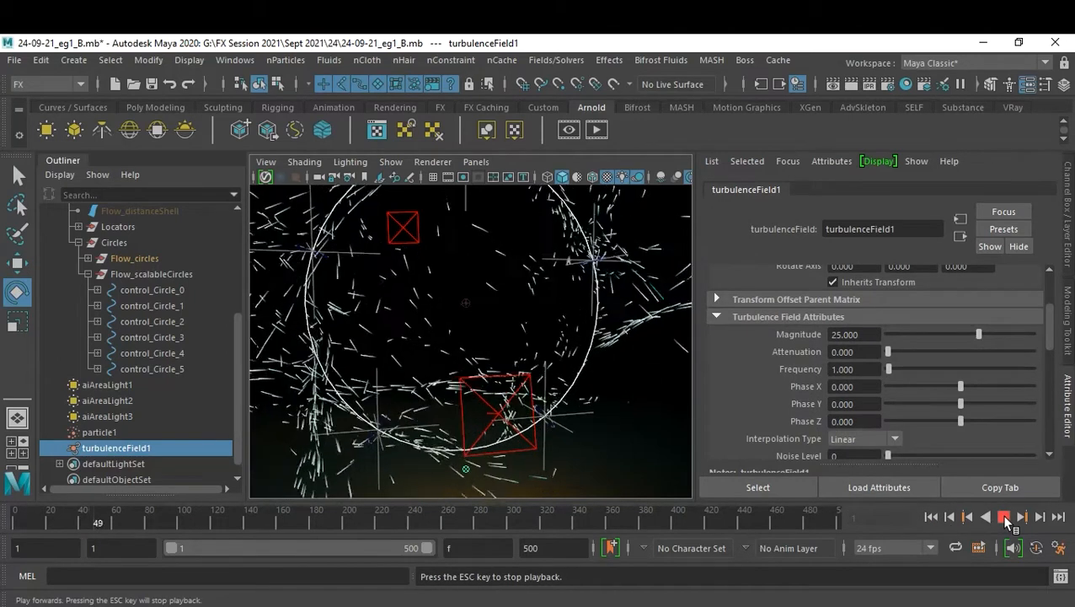
left_click(1003, 517)
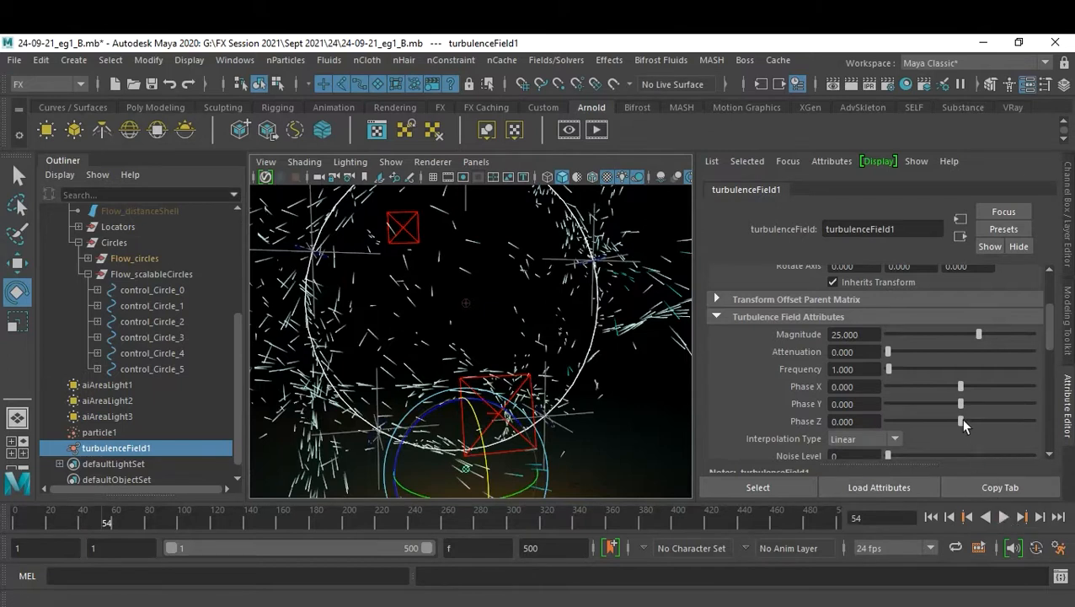
Set the turbulence field's Magnitude to 5 and replay the simulation from the first frame.
left_click(873, 336)
type("5")
key("Return")
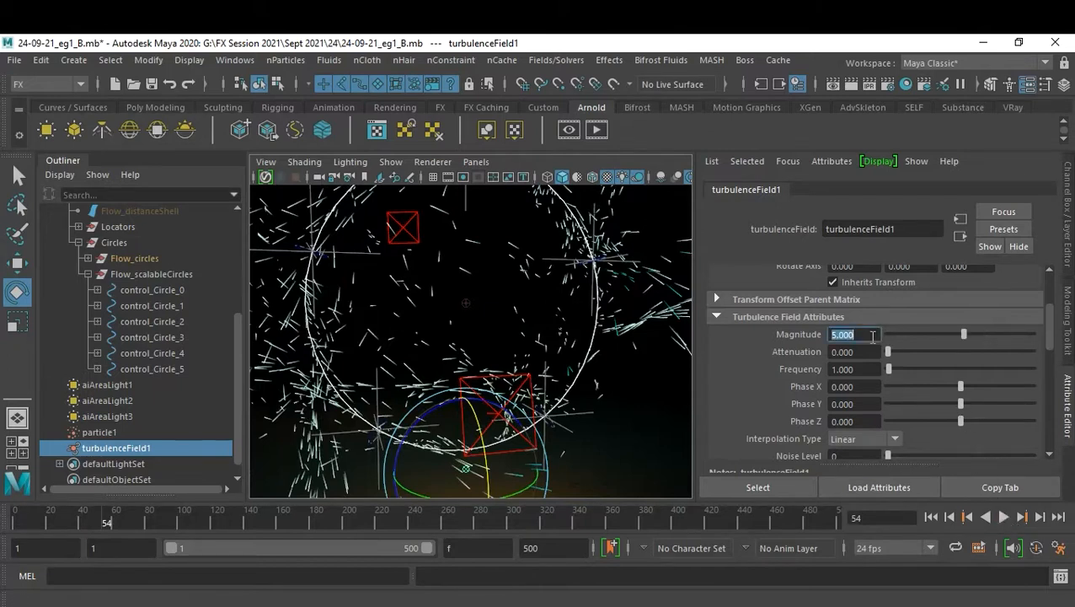
left_click(931, 518)
left_click(1003, 517)
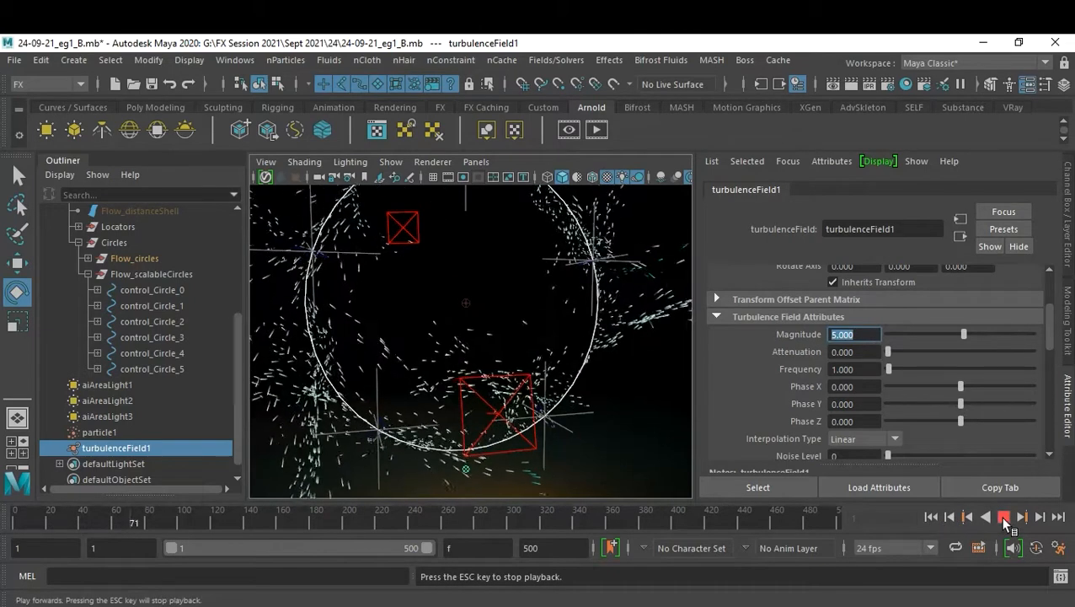
left_click(1003, 518)
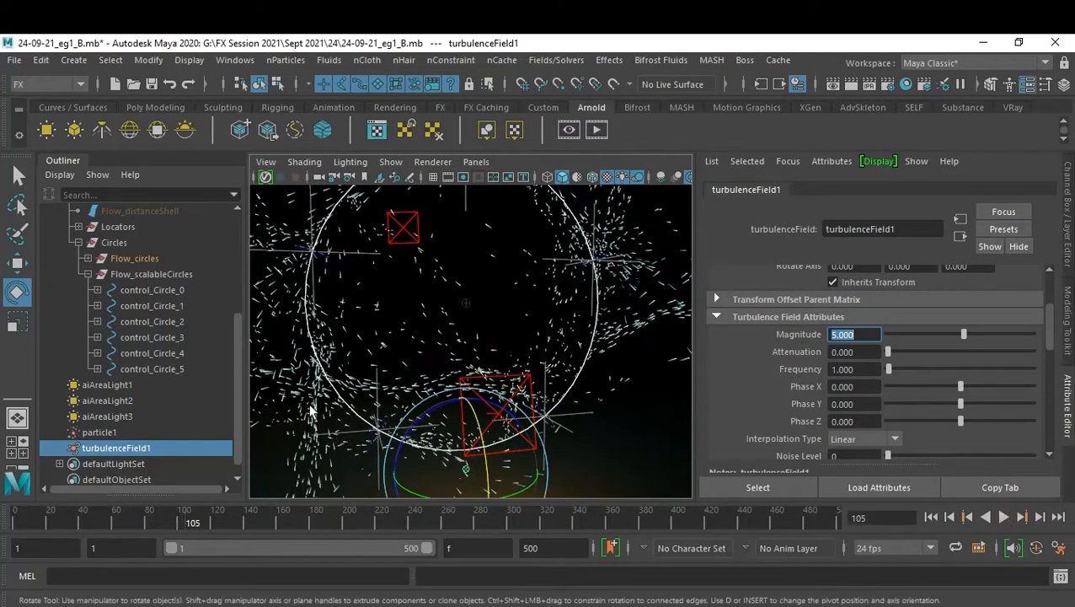
Add a drag field to particle1.
left_click(112, 430)
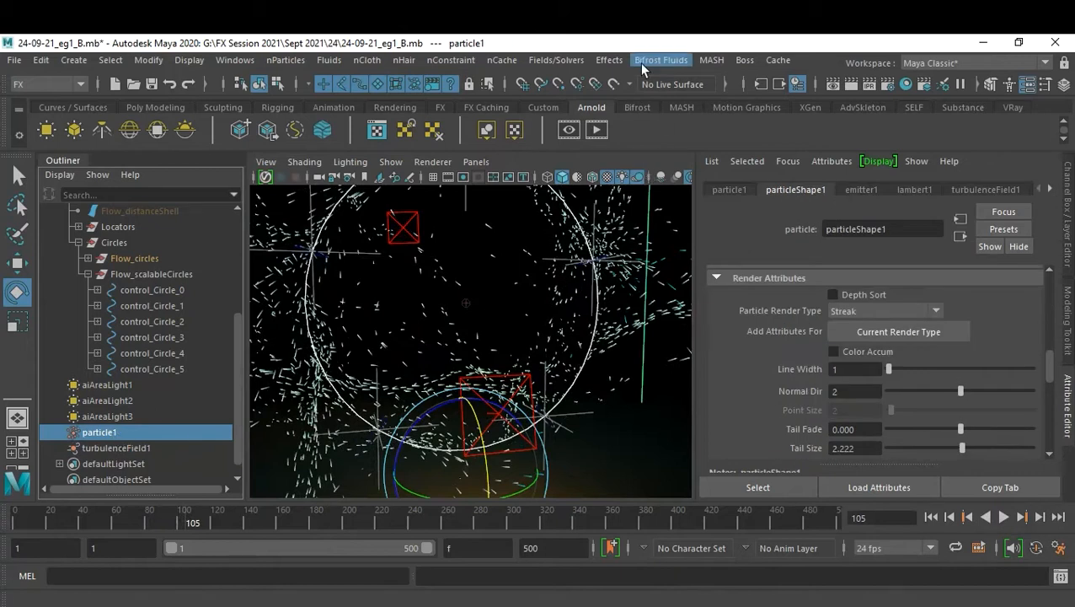
left_click(606, 62)
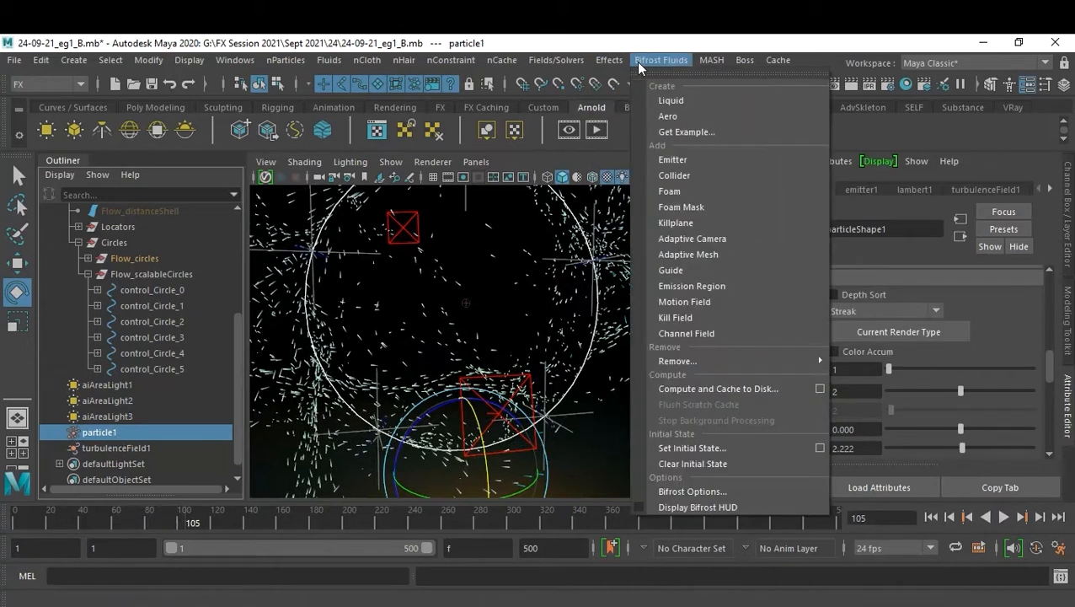
mouse_move(584, 64)
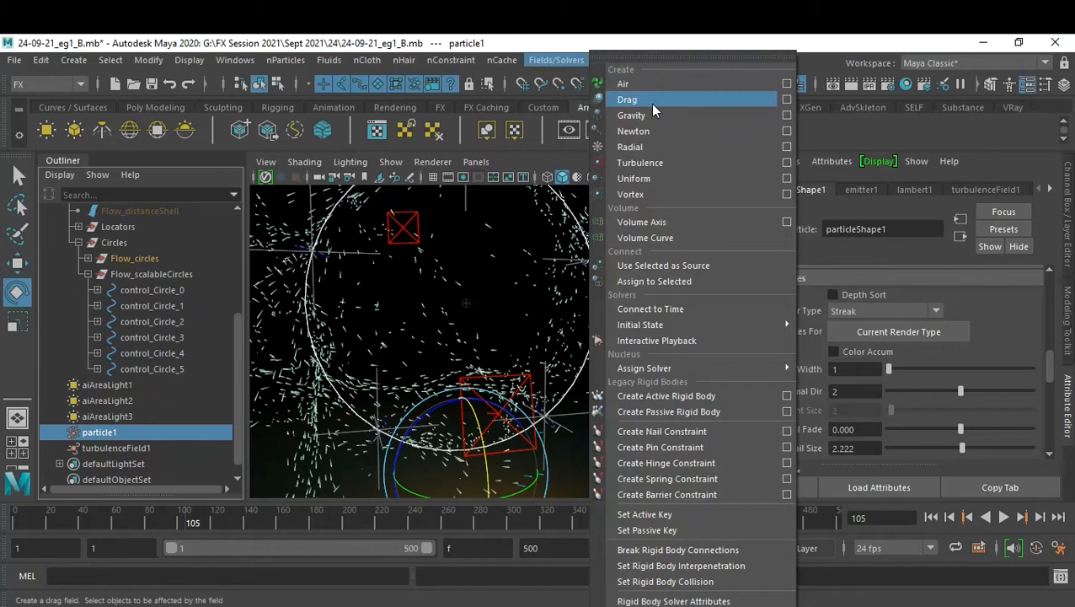
left_click(765, 103)
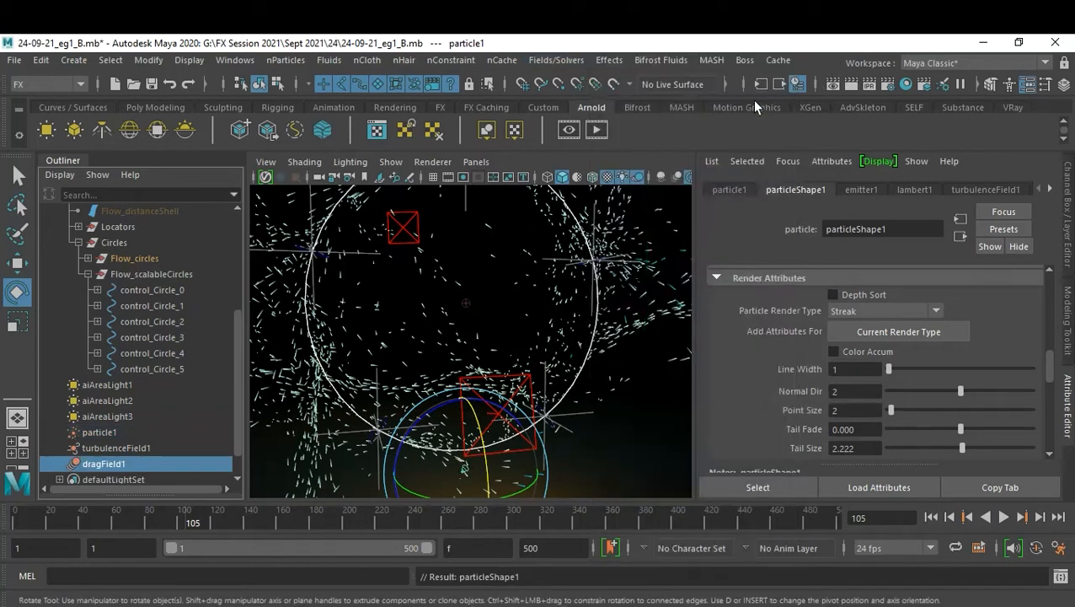
Set the drag field's Magnitude to 0.2 and replay the simulation from the first frame.
scroll(982, 396, "down", 6)
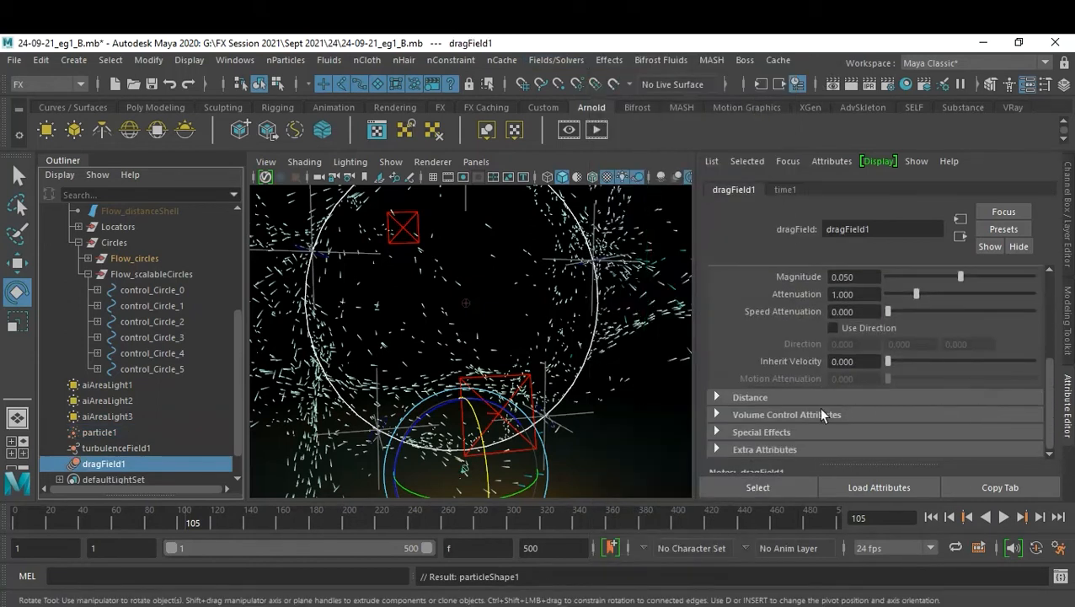
left_click(788, 415)
scroll(919, 402, "up", 3)
left_click(869, 371)
key("BackSpace")
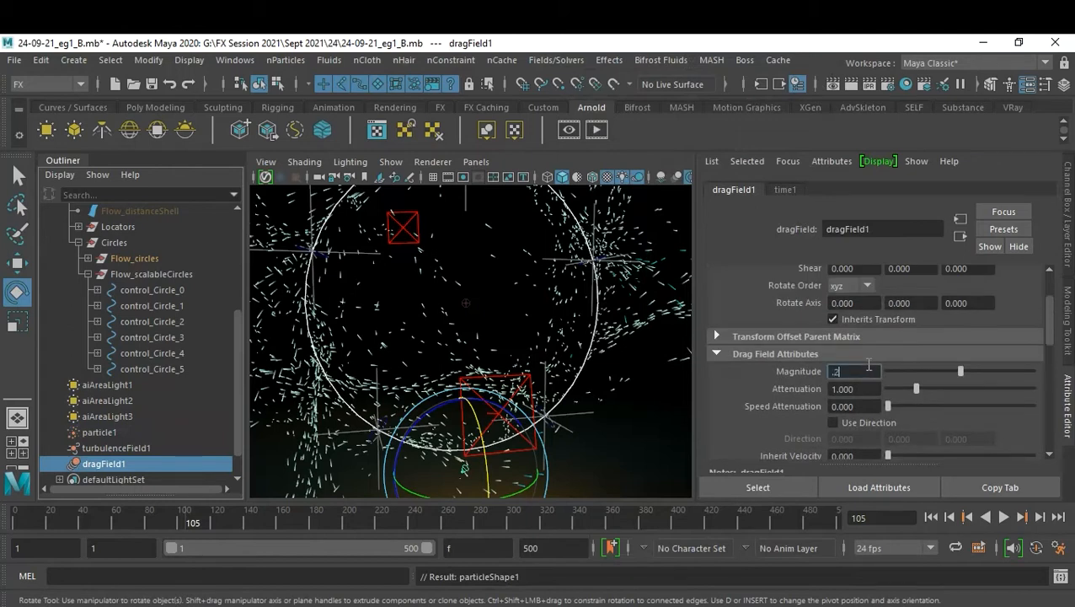
type(".2")
key("Return")
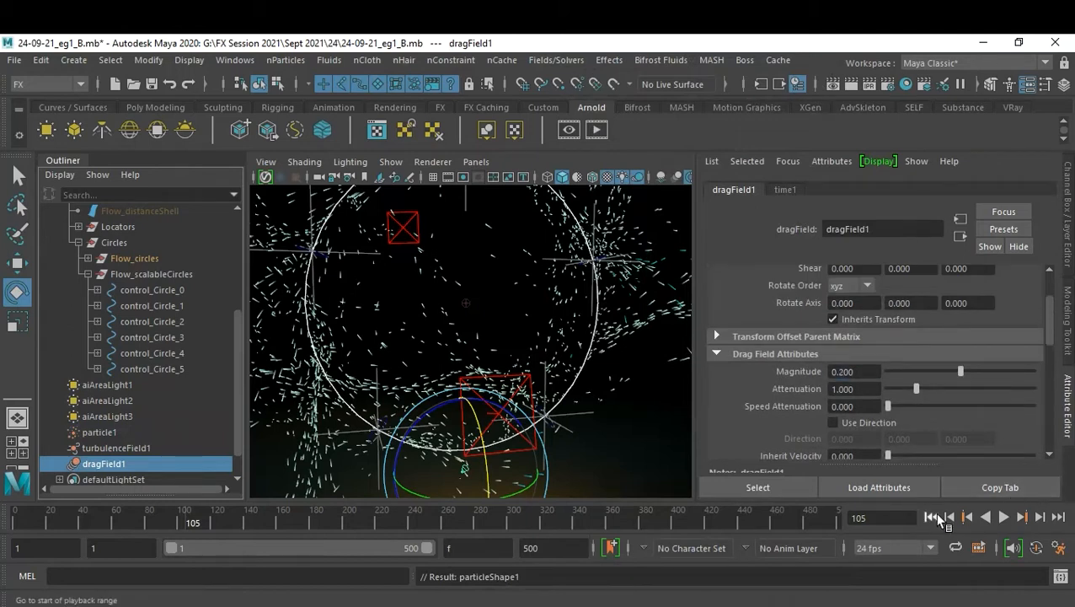
left_click(935, 517)
left_click(1003, 515)
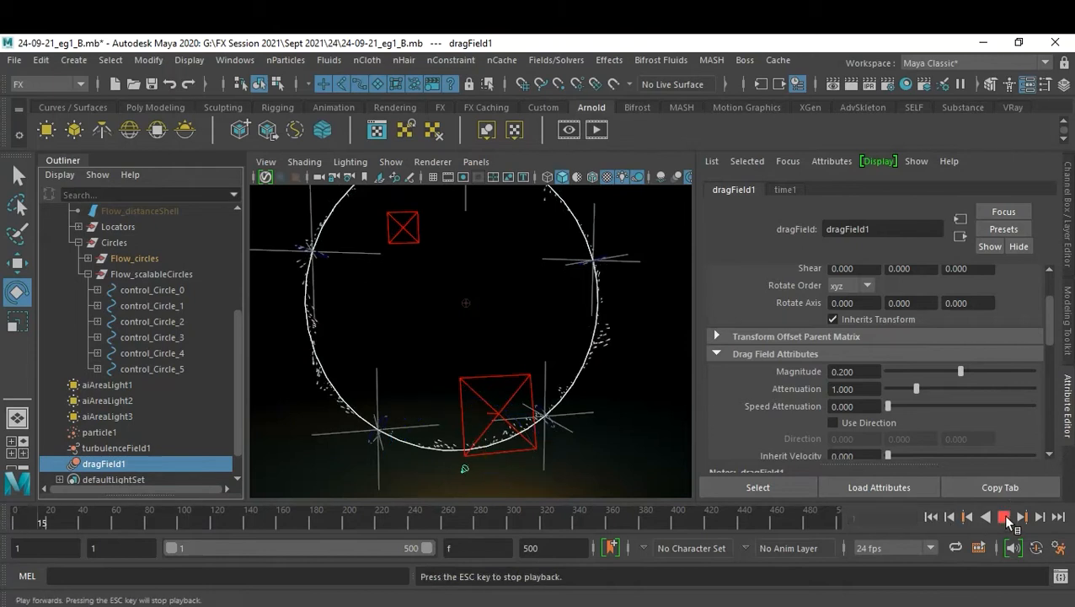
left_click(1002, 515)
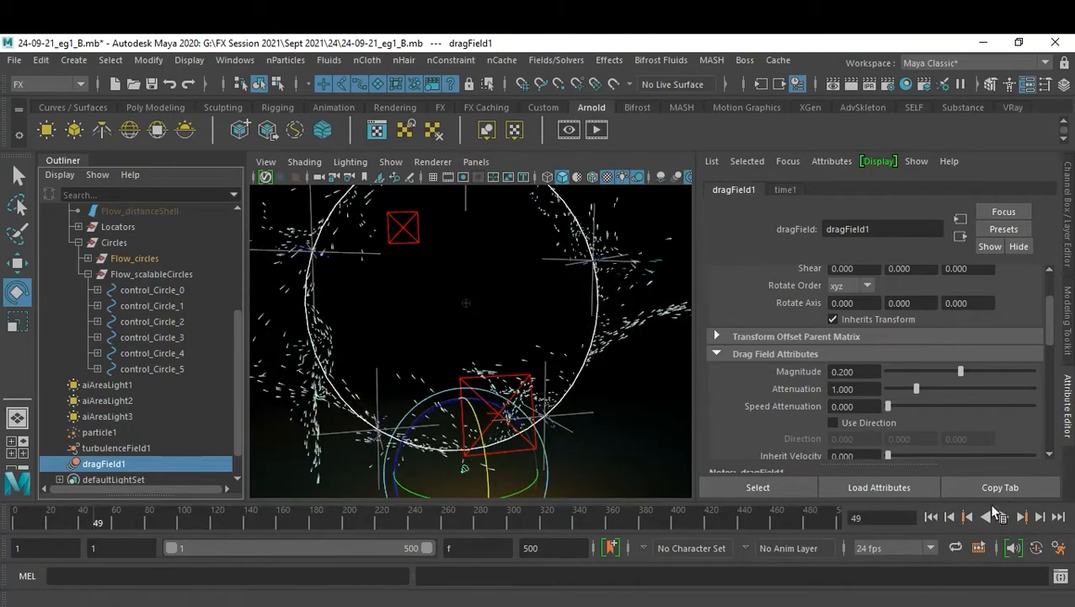
Set the drag field's Magnitude to 1 and replay the simulation from the first frame.
left_click(871, 372)
type("1")
key("Return")
left_click(950, 517)
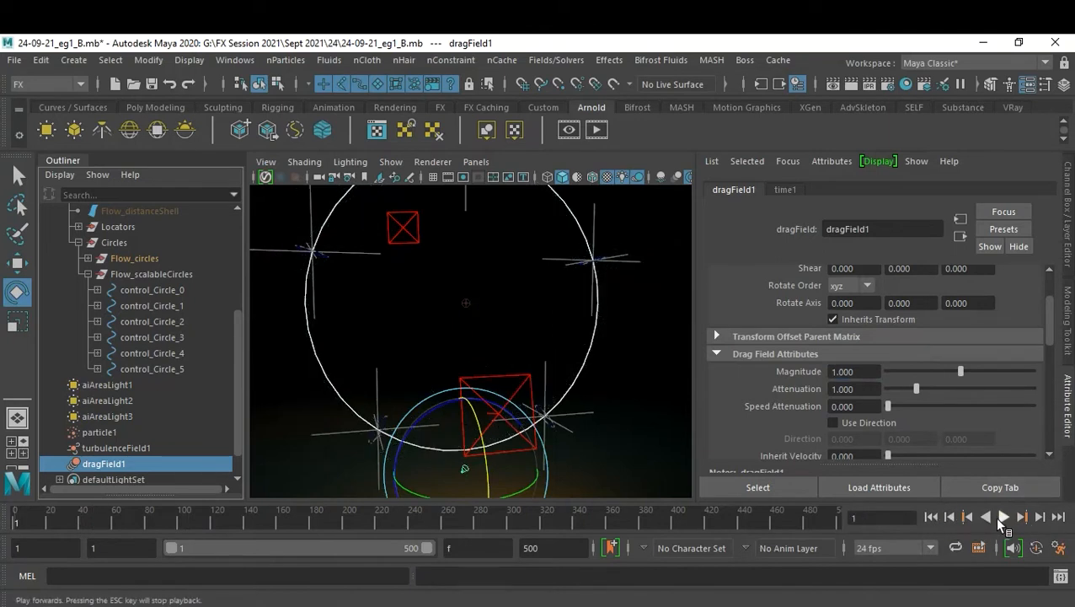
left_click(1003, 517)
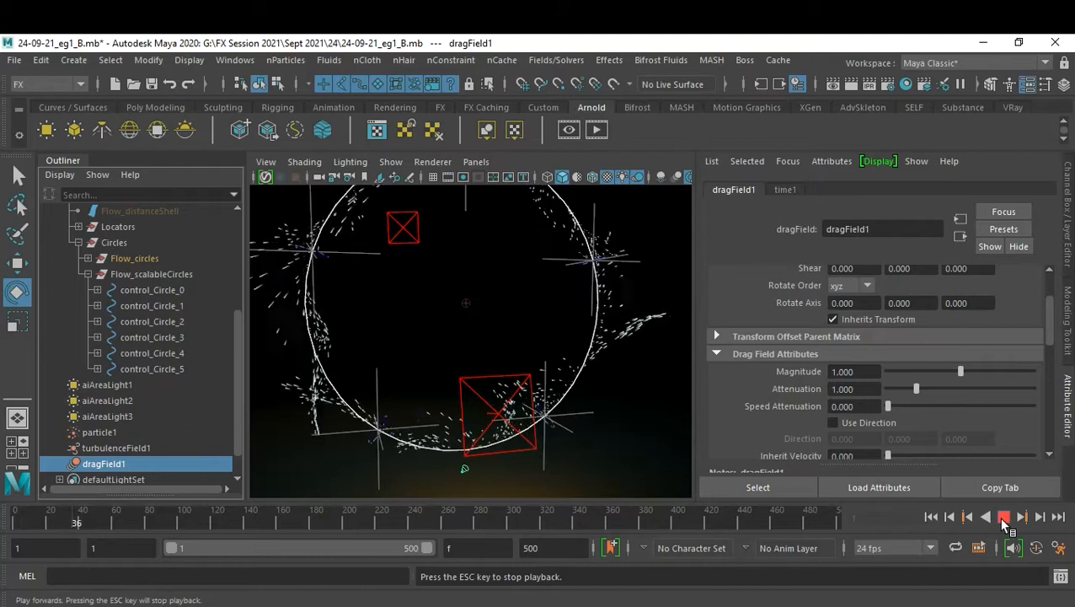
left_click(1003, 518)
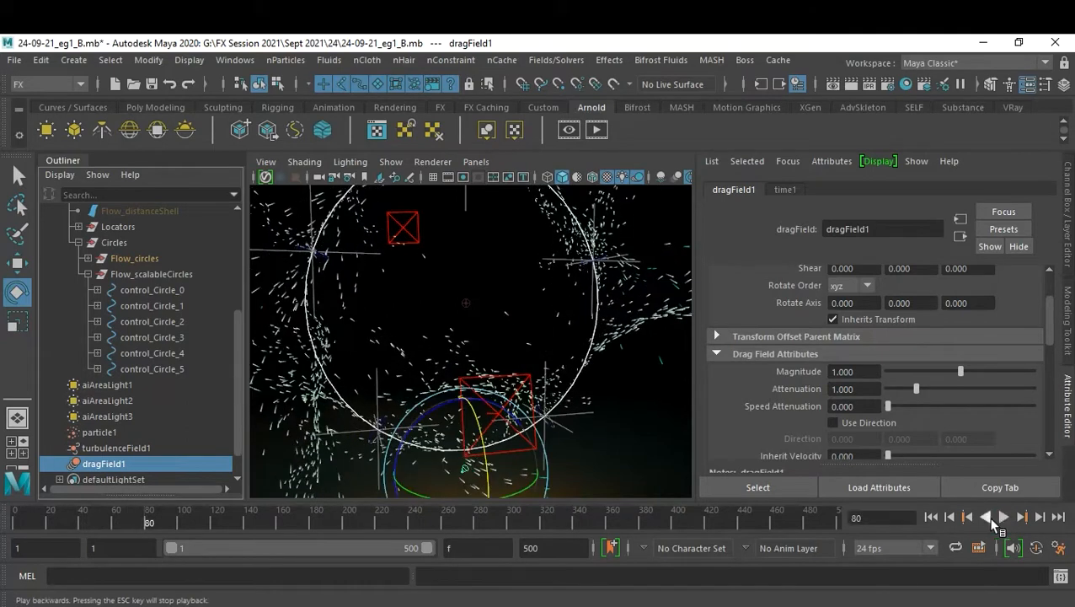
Check in the Dynamic Relationships Editor which fields are connected to particle1, and minimize the editor.
left_click(236, 60)
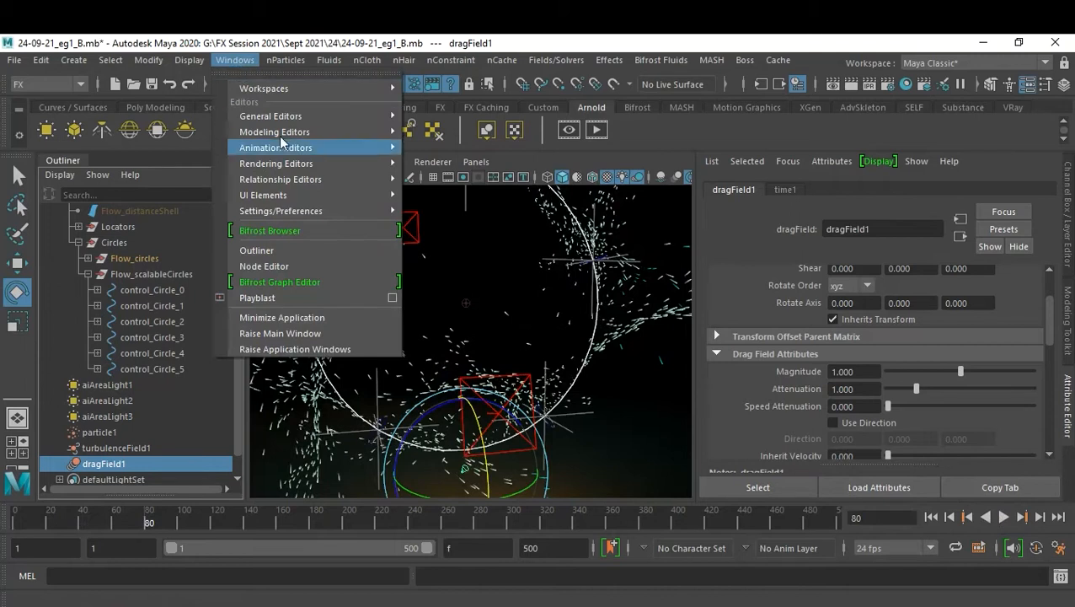
mouse_move(327, 179)
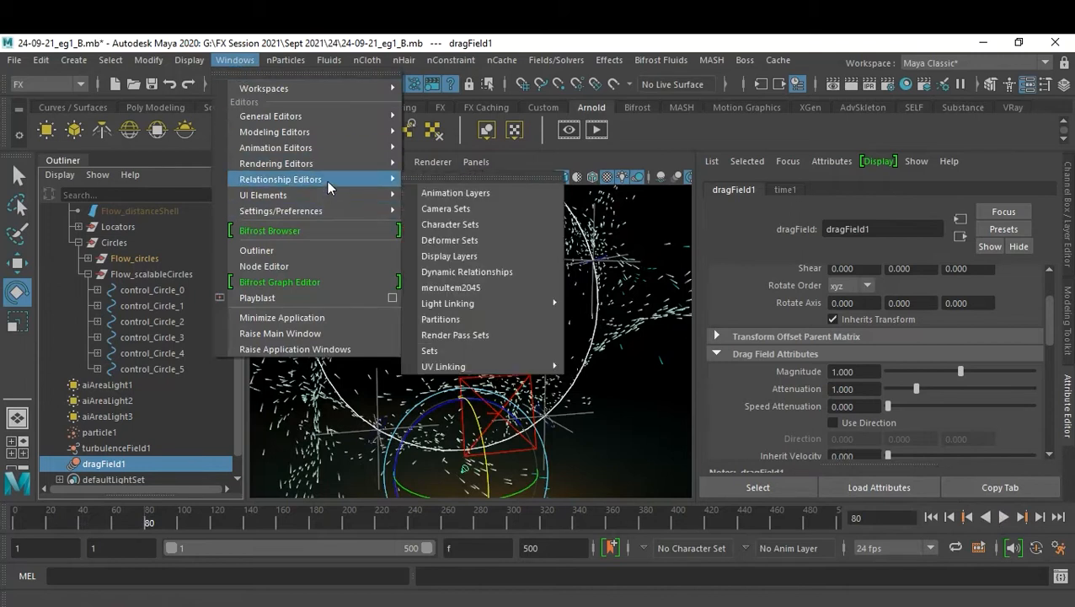
left_click(507, 272)
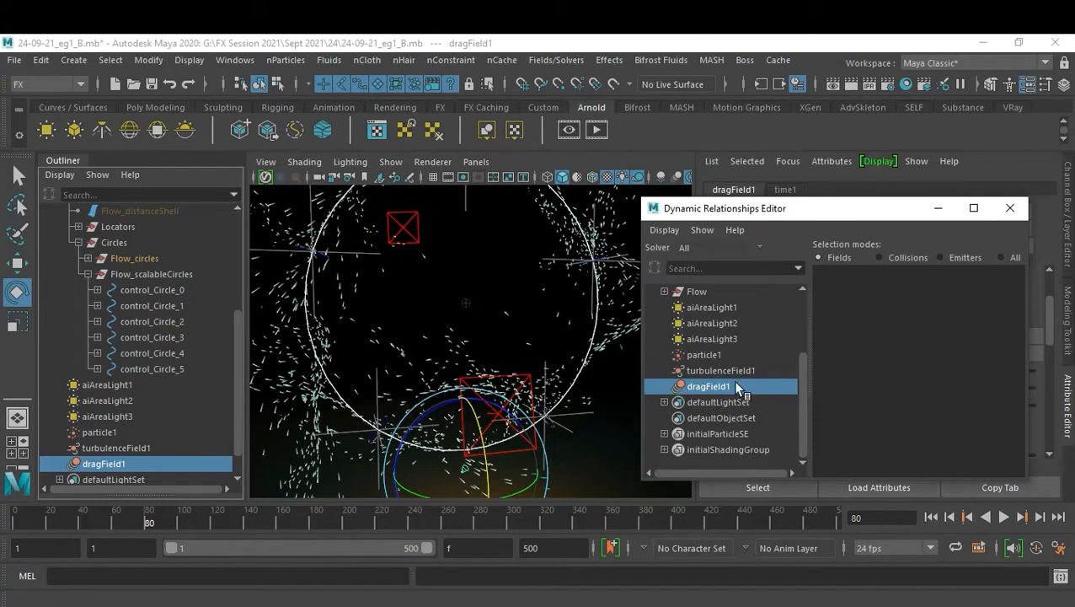
left_click(705, 355)
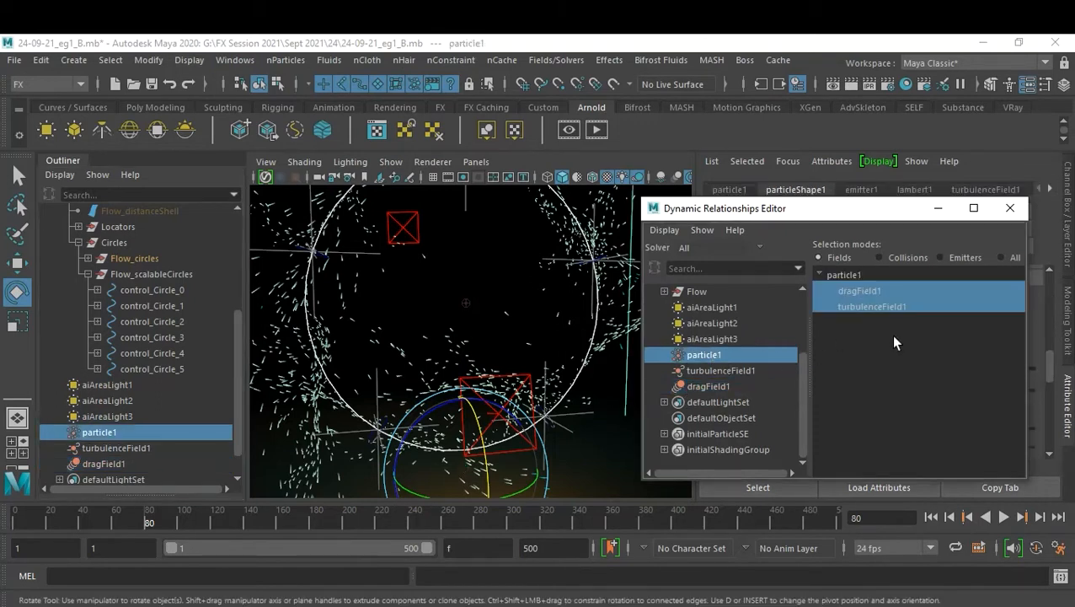
left_click(744, 385)
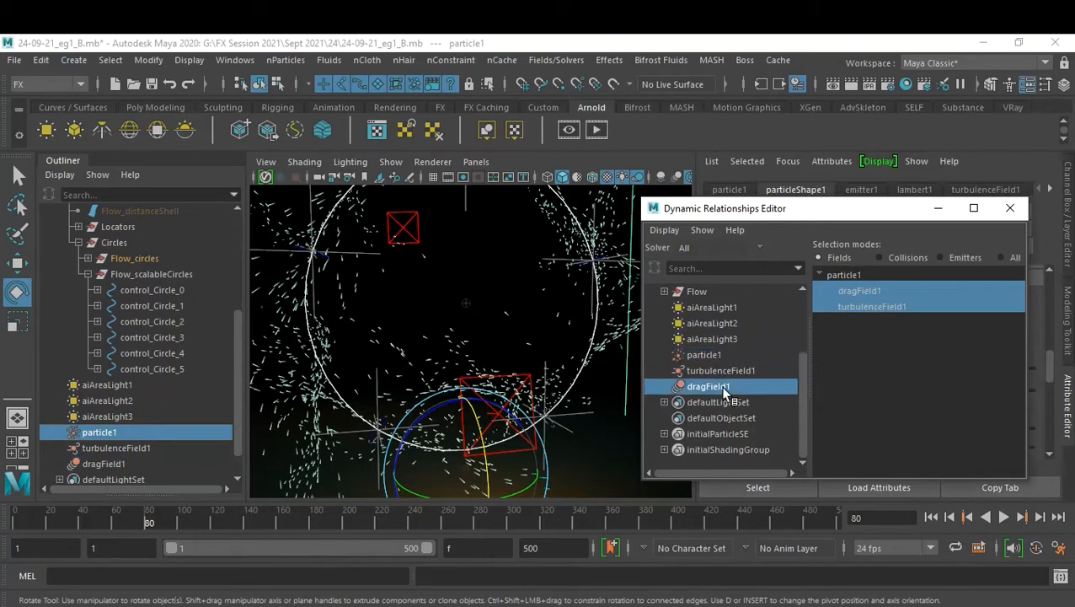
left_click(938, 208)
Set the drag field's Magnitude to 2.
double_click(873, 371)
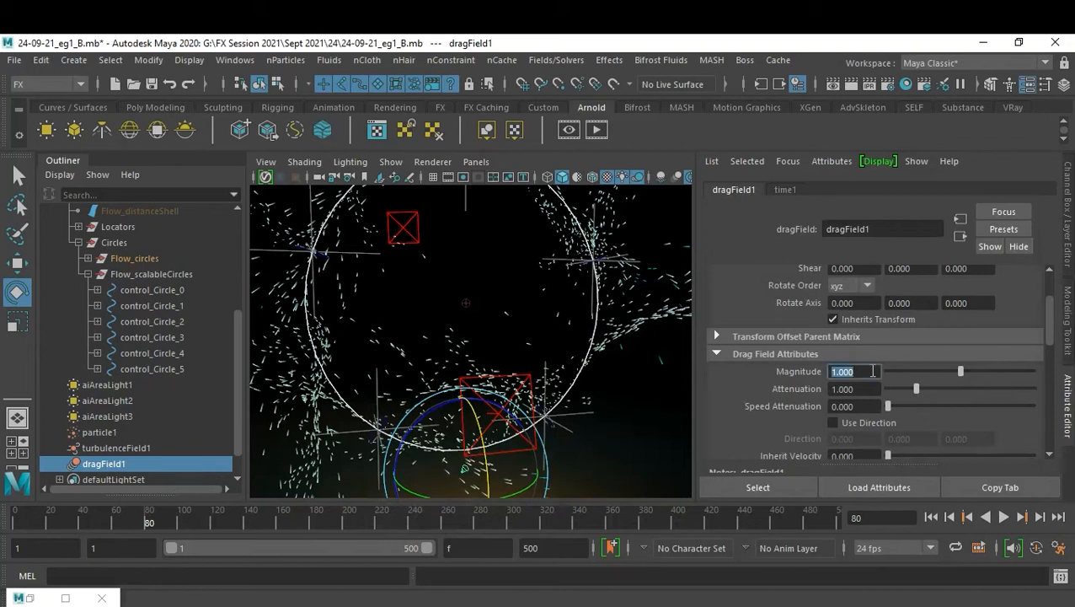
type("2")
key("Return")
Select emitter1 under nurbsCircle1 and set its basic emission Speed to 0.01.
left_click(102, 432)
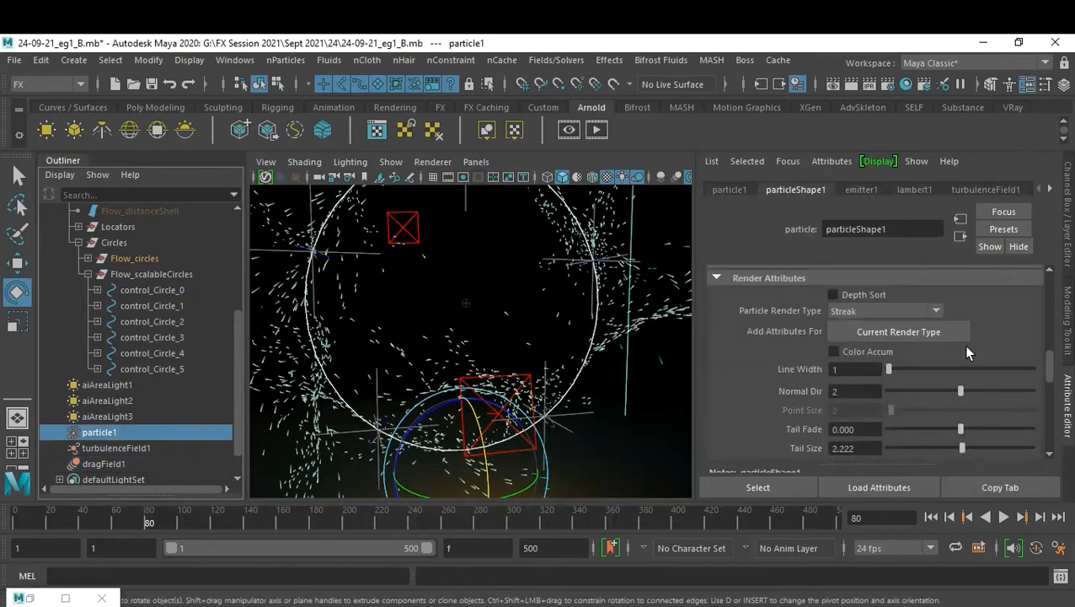
left_click(860, 190)
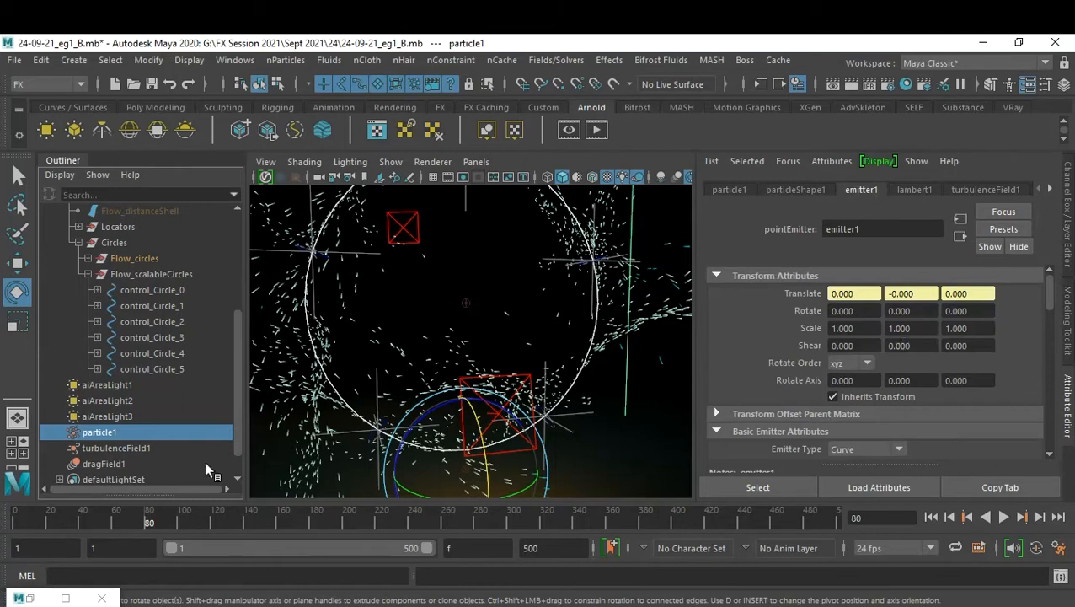
scroll(156, 390, "up", 3)
scroll(156, 390, "down", 4)
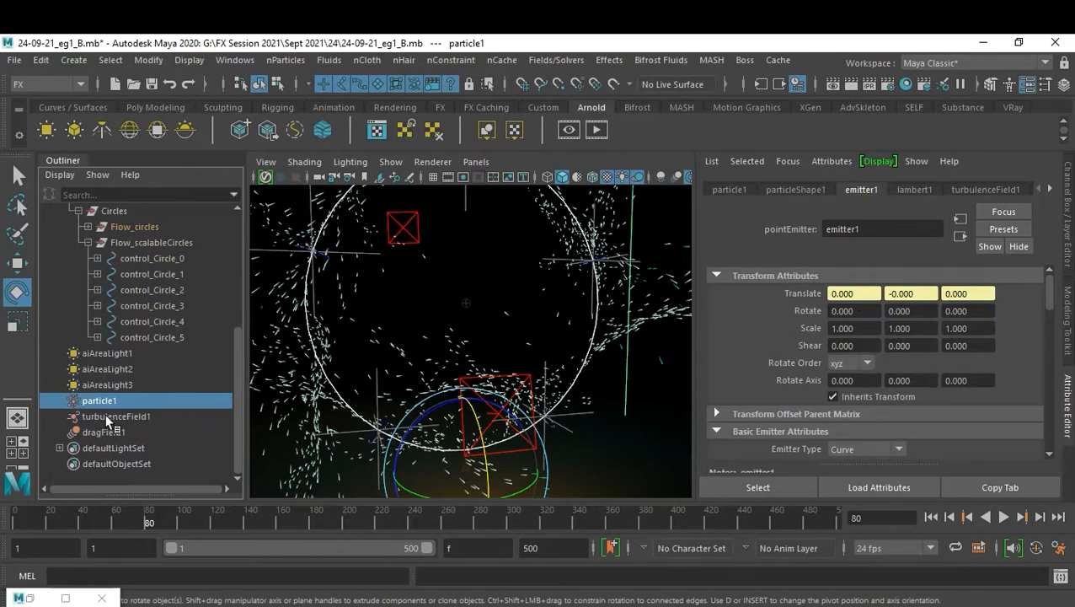
scroll(160, 405, "up", 4)
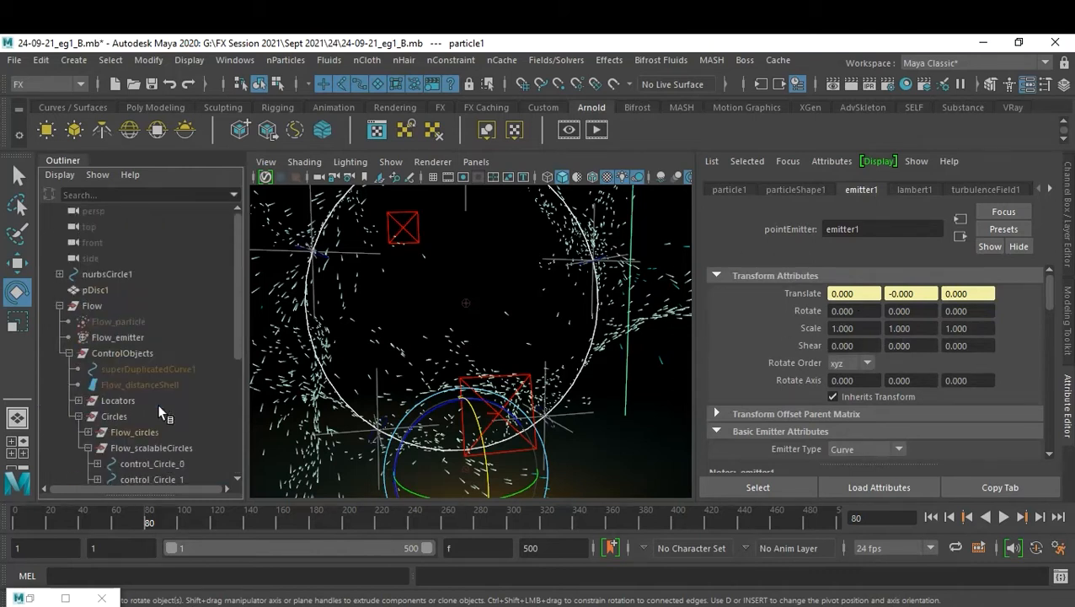
left_click(59, 274)
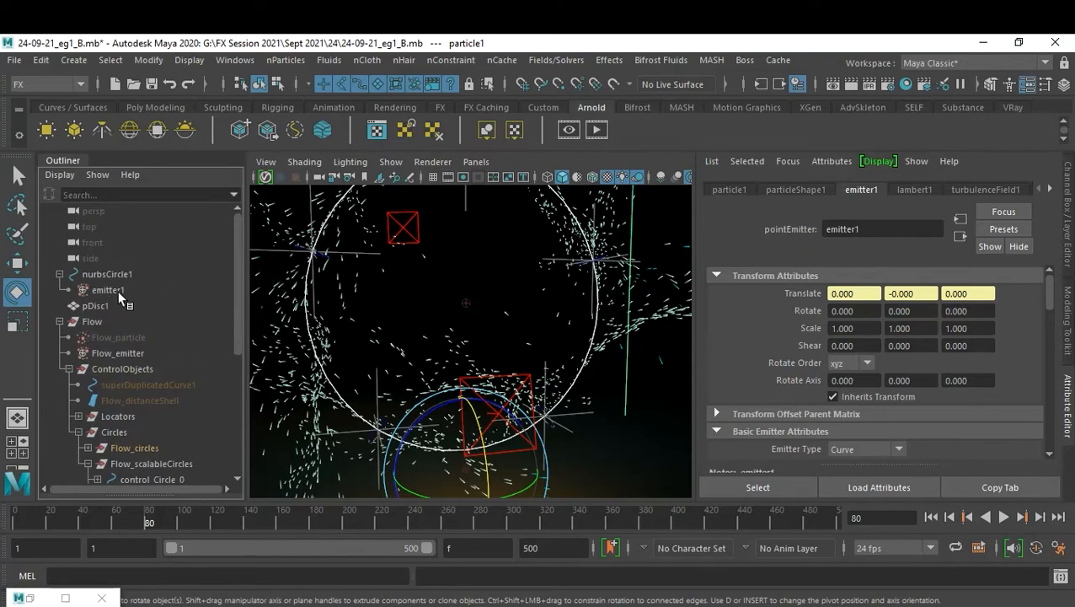
left_click(118, 290)
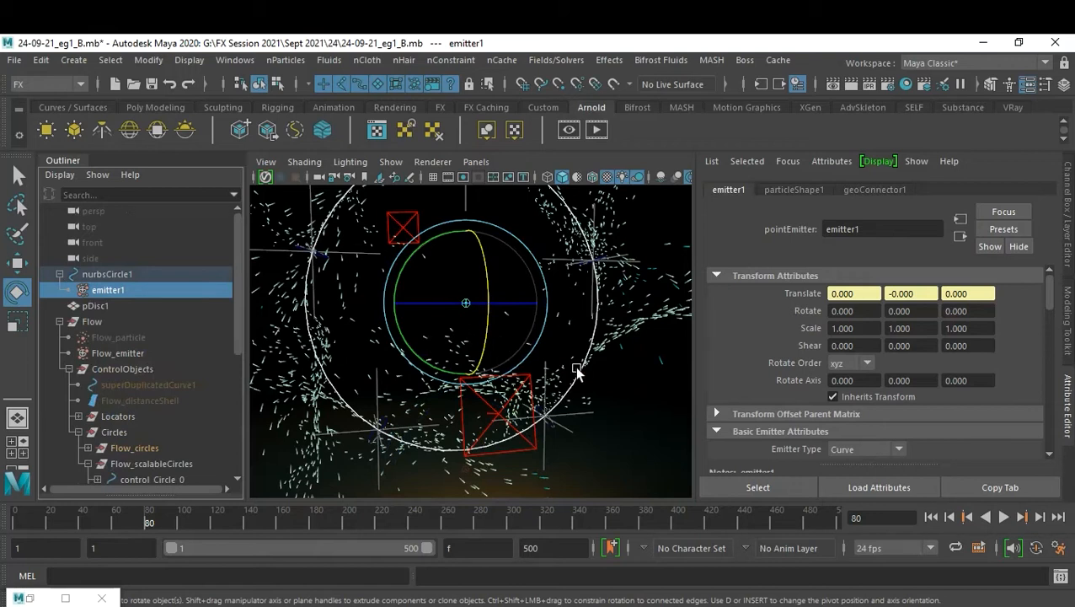
scroll(867, 386, "down", 3)
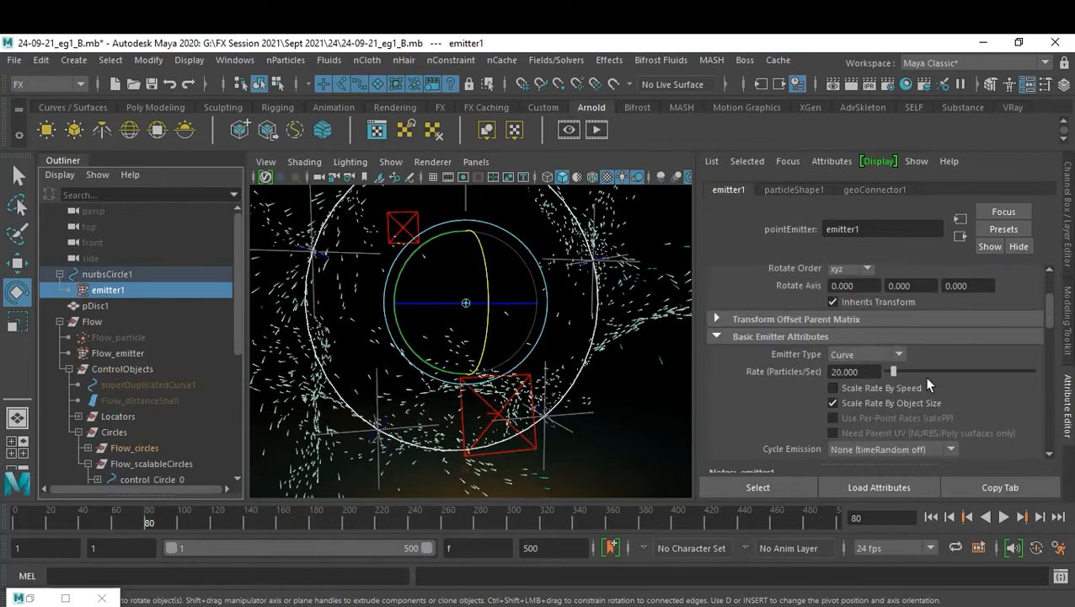
scroll(953, 385, "down", 8)
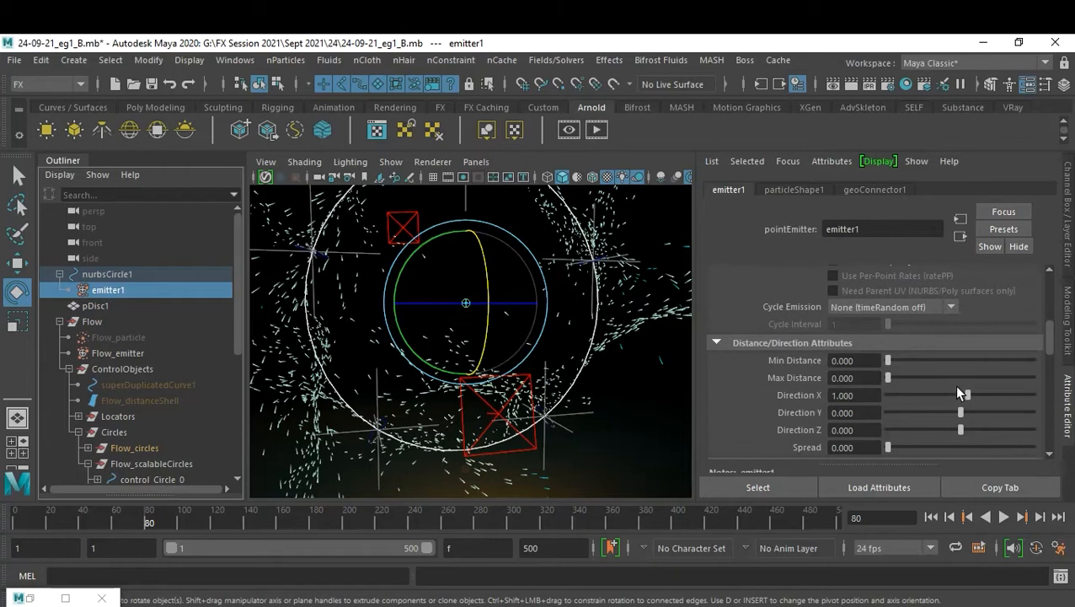
left_click(872, 343)
key("BackSpace")
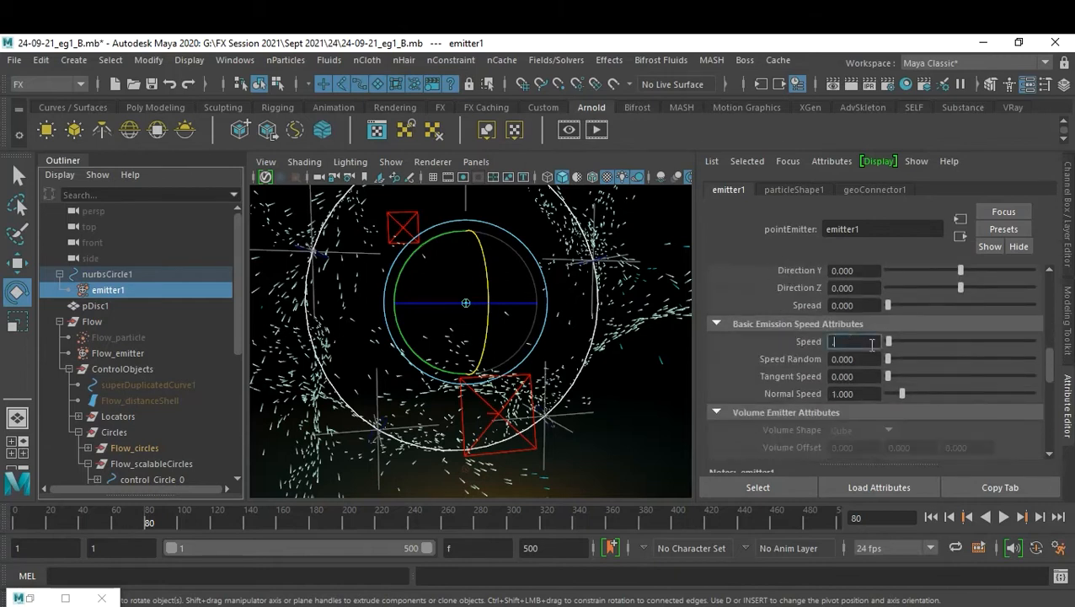
type(".01")
key("Return")
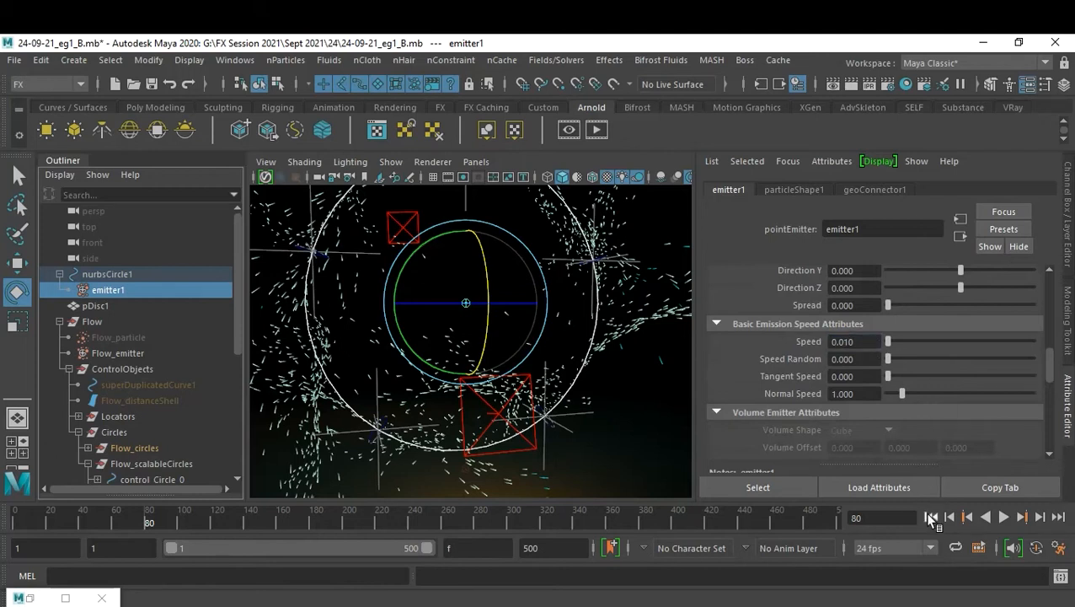
Set the turbulence field's Attenuation to 1 and replay the simulation from the first frame.
scroll(139, 371, "down", 5)
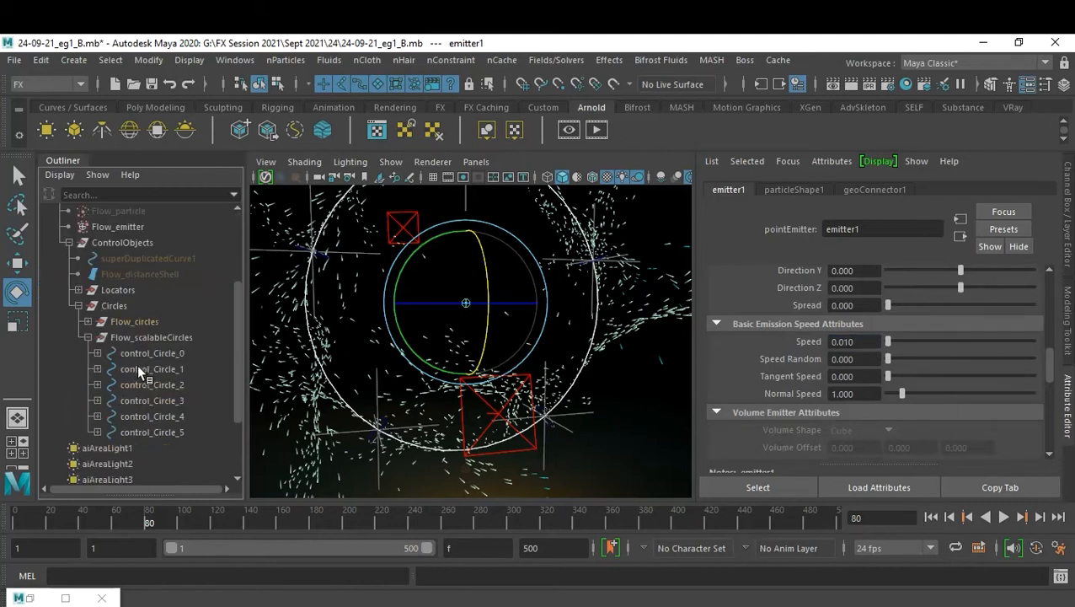
left_click(127, 416)
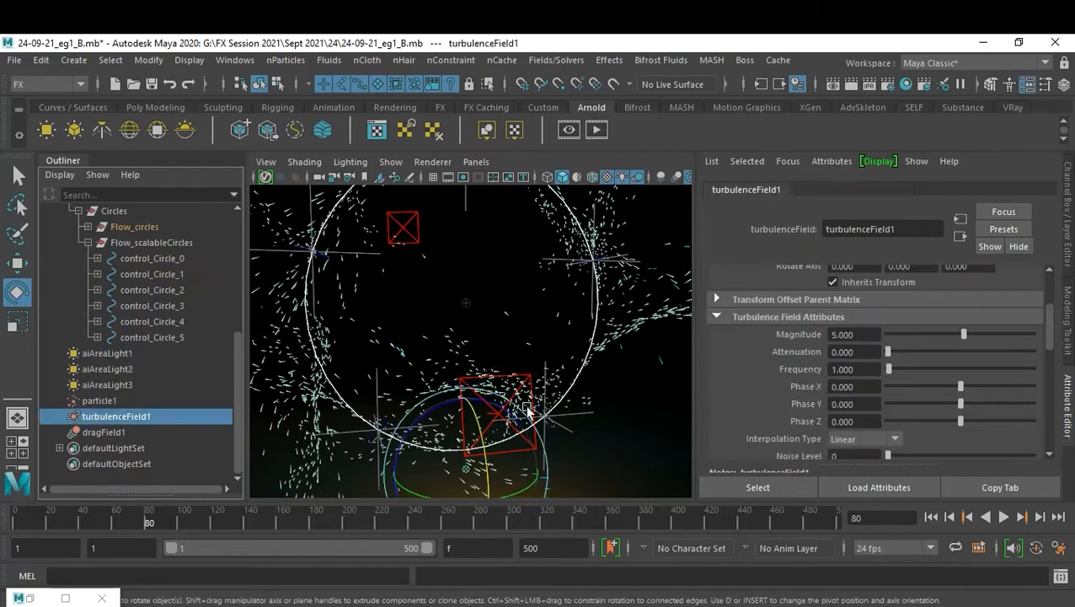
double_click(870, 352)
type("1")
key("Return")
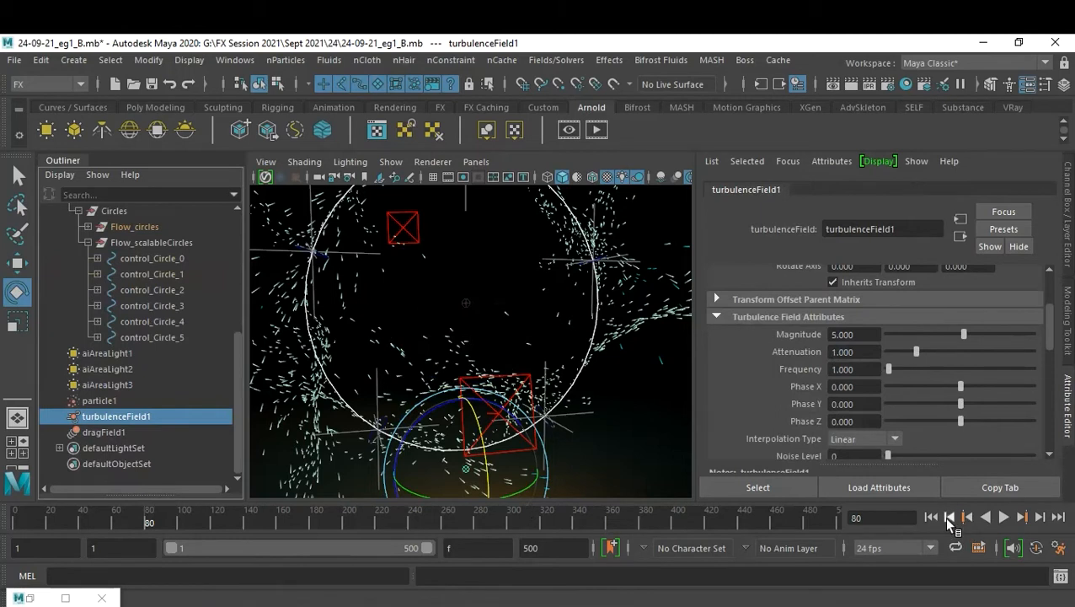
left_click(931, 516)
left_click(1005, 519)
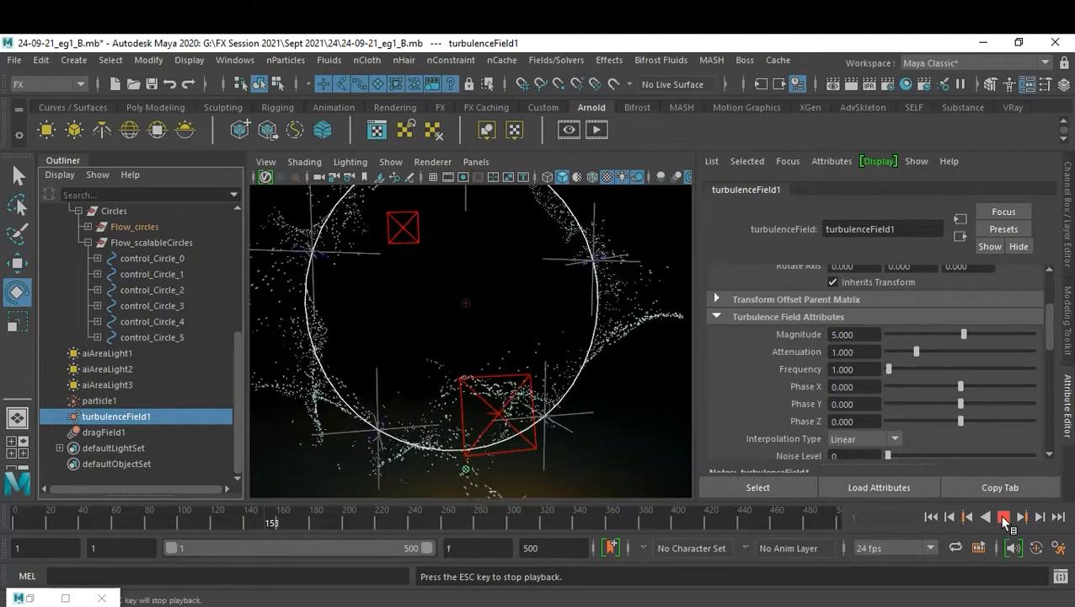
left_click(1004, 517)
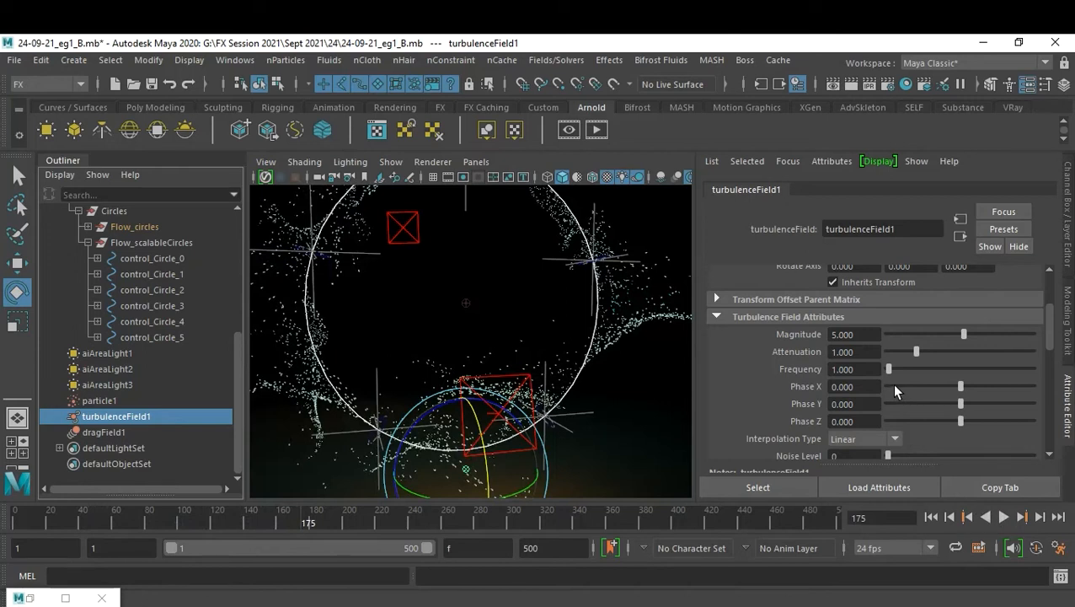
Set the Lifespan Mode of particle1's shape to Random range.
left_click(122, 400)
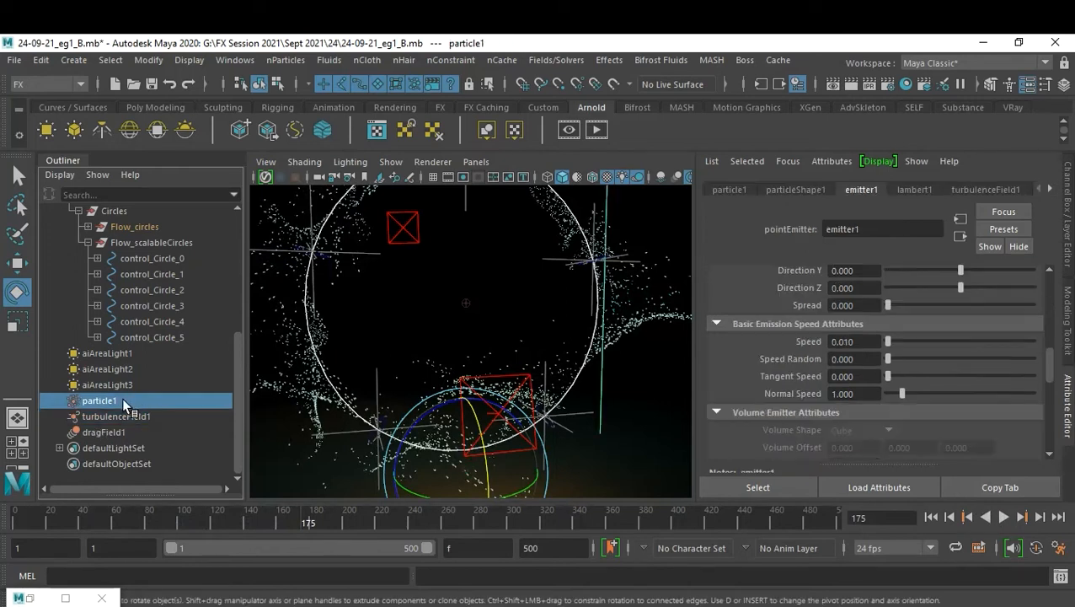
scroll(886, 350, "up", 5)
scroll(886, 349, "up", 6)
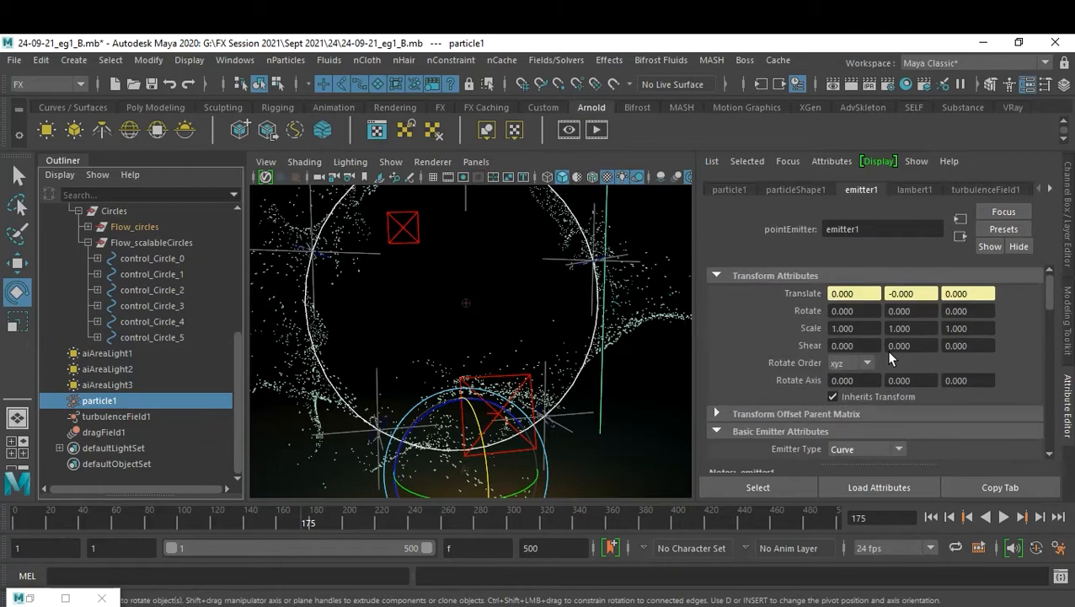
left_click(796, 190)
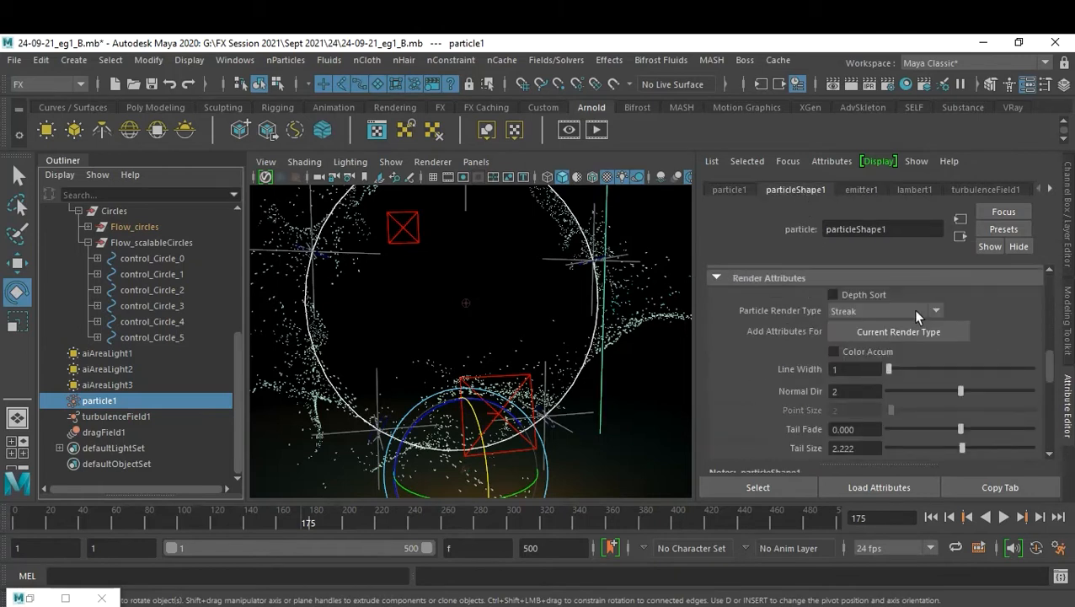
scroll(937, 366, "up", 5)
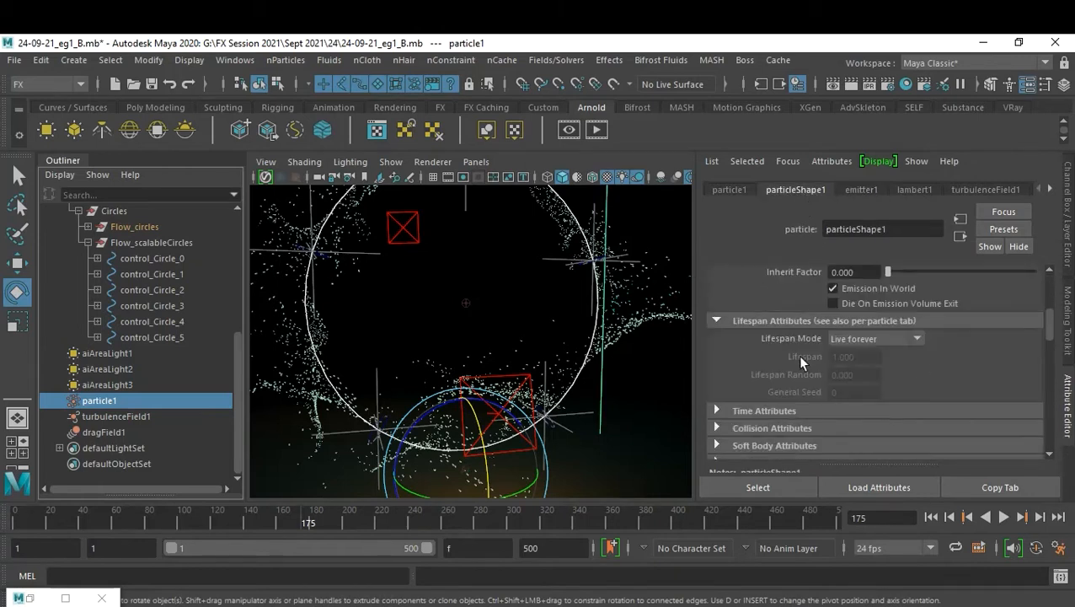
left_click(890, 337)
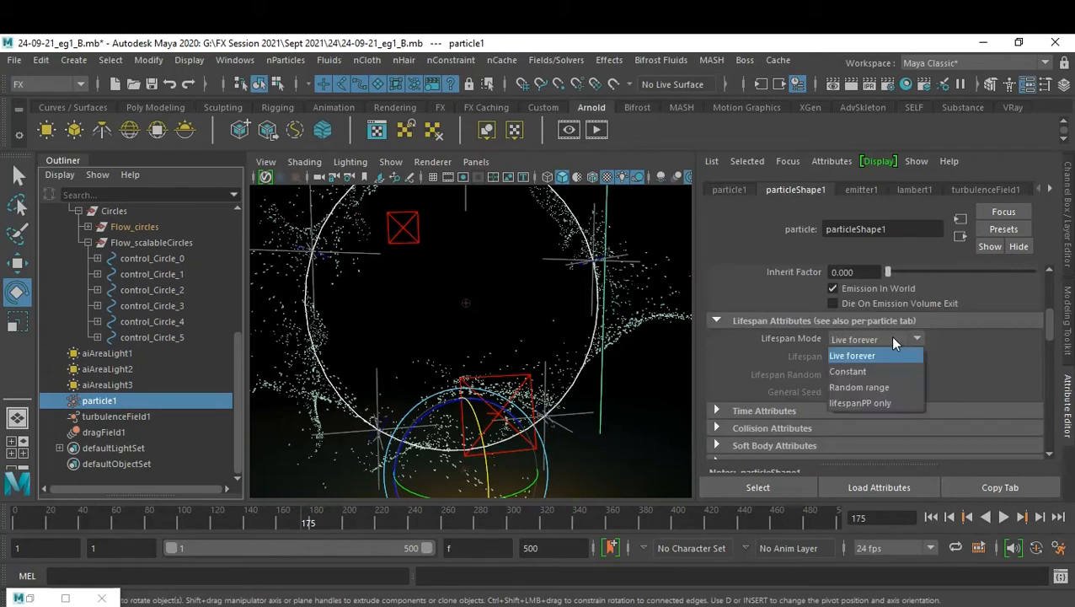
left_click(910, 387)
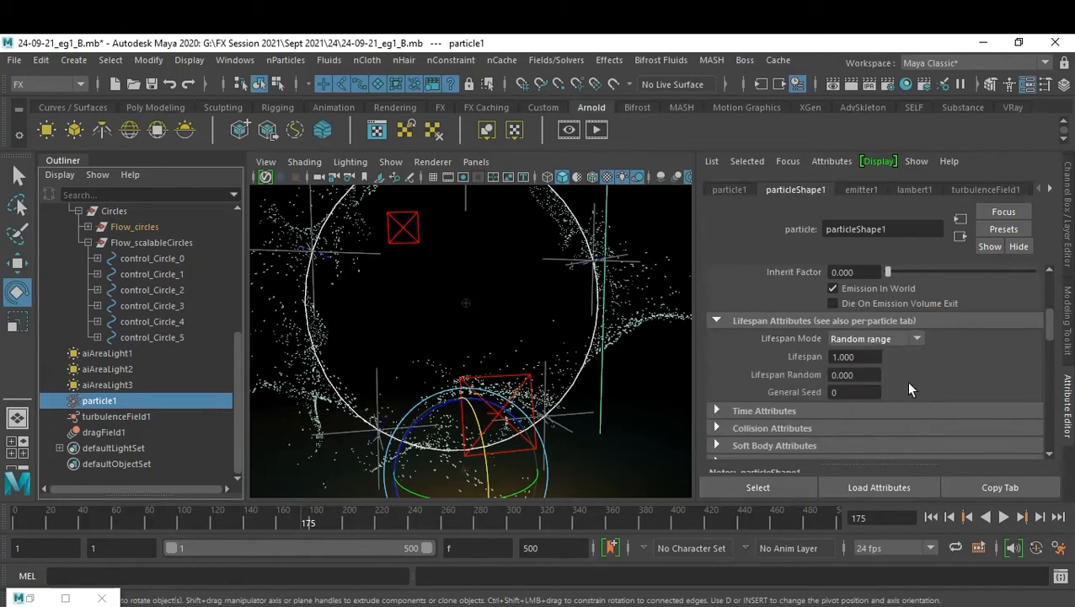
Replay the simulation from the first frame to check the particles with the new lifespan mode, and stop playback.
left_click(931, 517)
left_click(1003, 517)
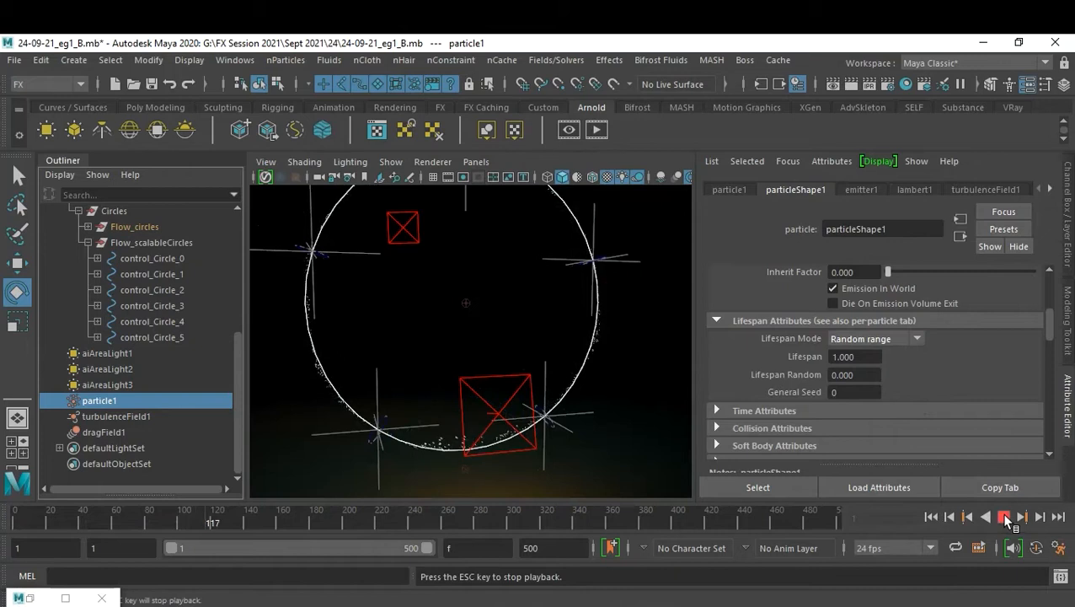
left_click(1002, 516)
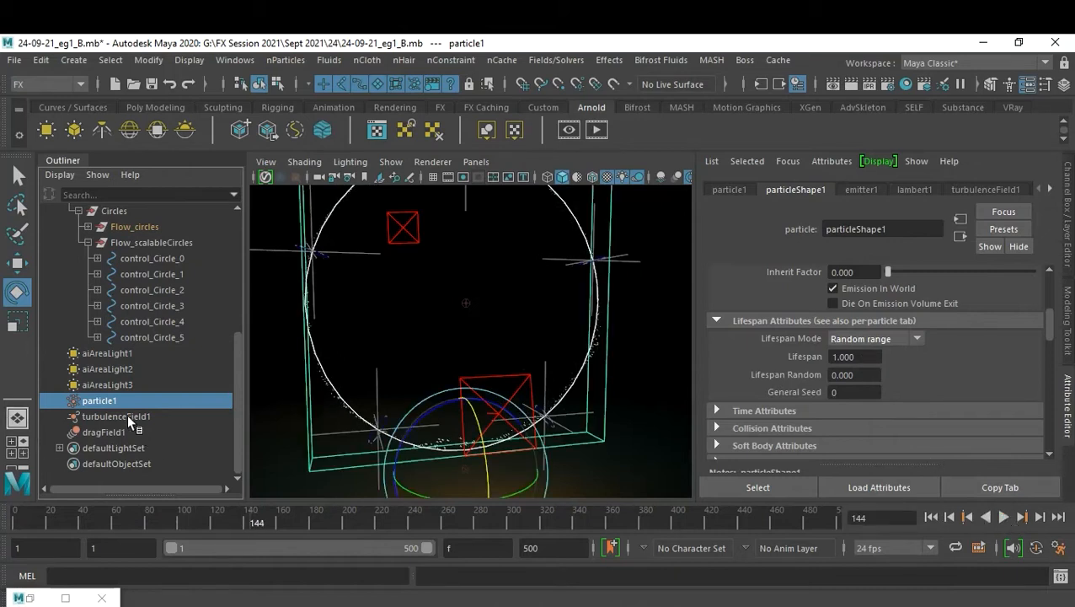
Locate emitter1 under nurbsCircle1 in the Outliner.
scroll(133, 365, "up", 3)
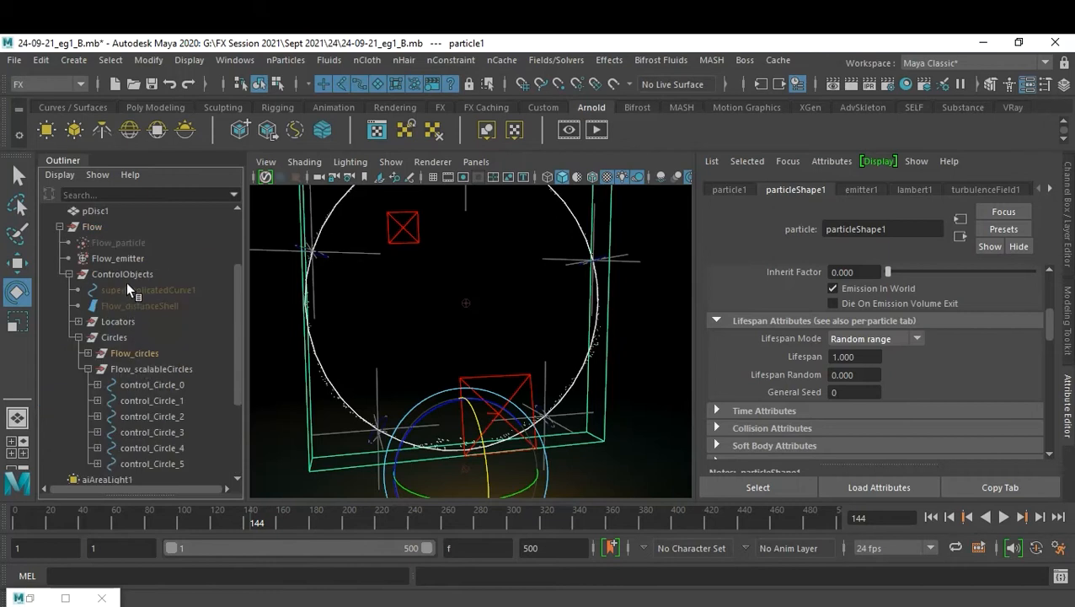
scroll(122, 265, "up", 2)
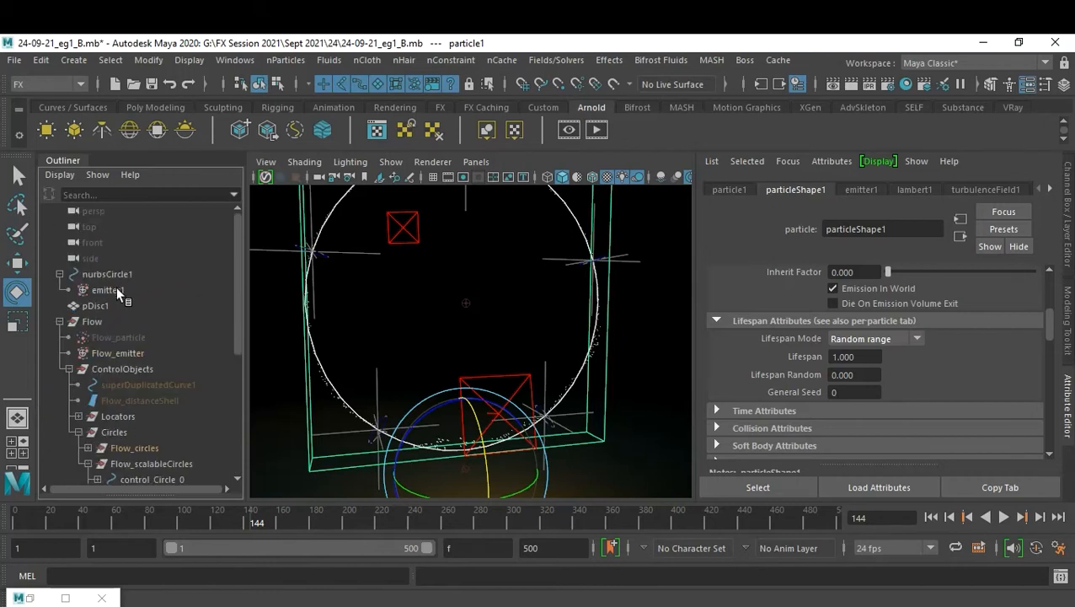
Set the emission rate of emitter1 under nurbsCircle1 to 200 particles per second.
left_click(116, 287)
scroll(856, 386, "down", 2)
scroll(856, 386, "down", 2)
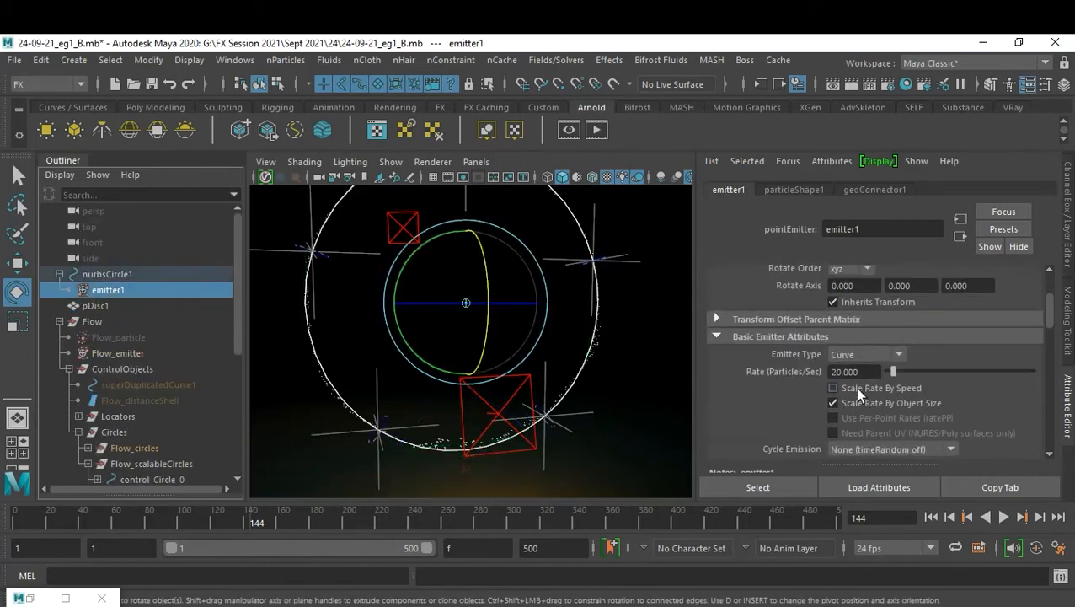
left_click(868, 371)
type("200")
key("Return")
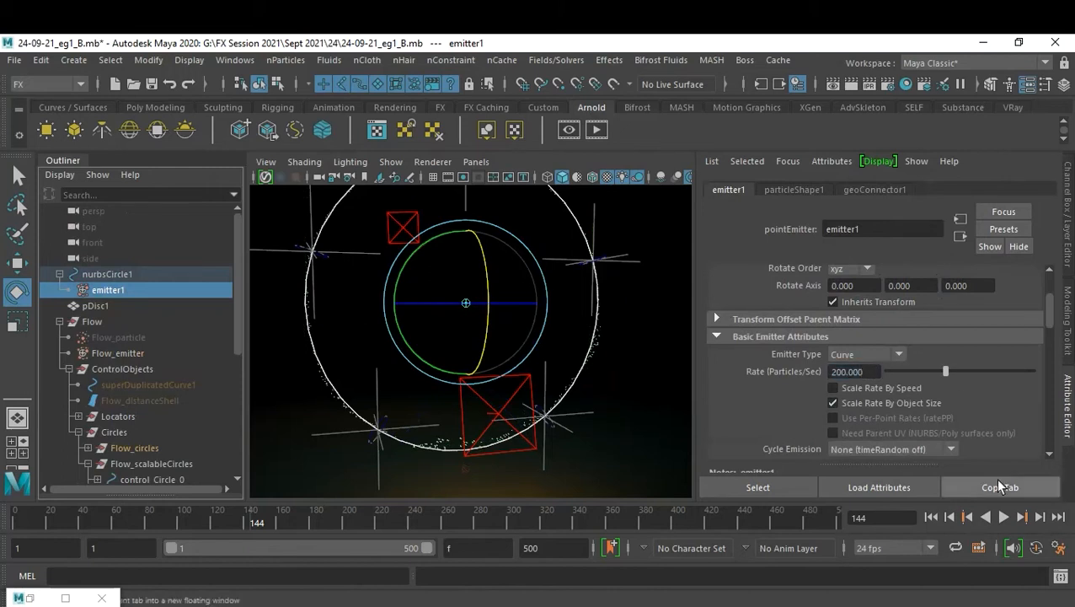
Play the simulation from the first frame to check the denser emission along the circle, then stop it.
left_click(931, 517)
left_click(1003, 518)
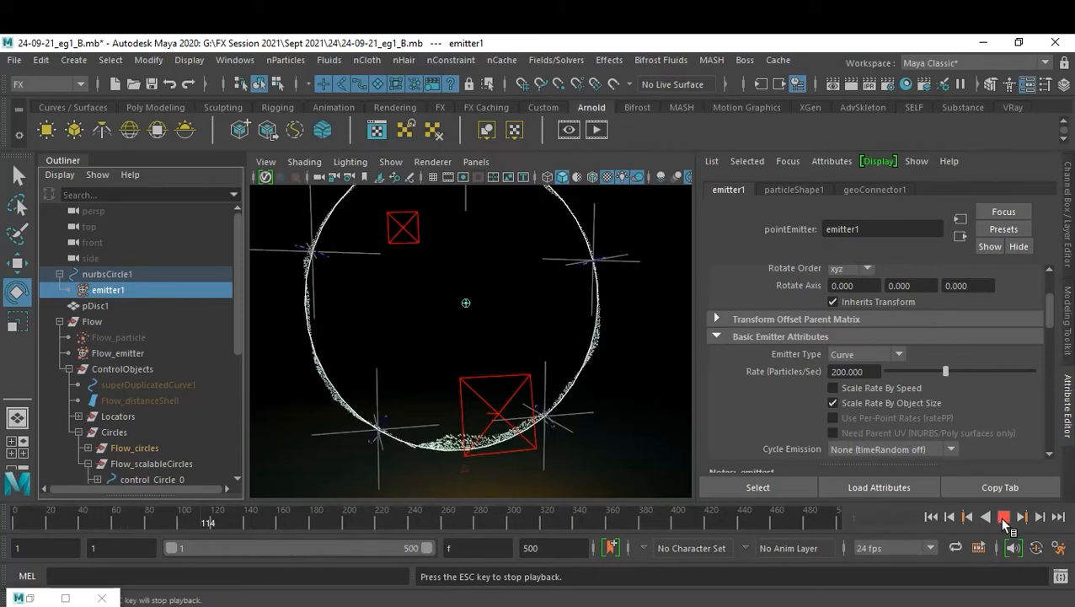
left_click(1004, 517)
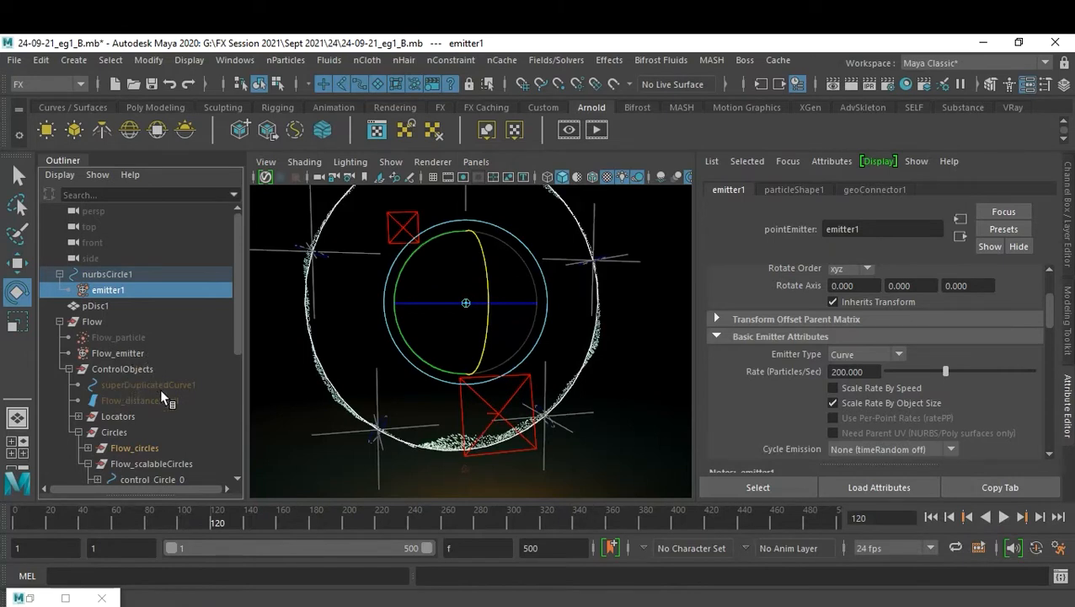
Set the magnitude of turbulenceField1 to 20.
scroll(164, 391, "down", 3)
scroll(164, 391, "up", 3)
scroll(164, 391, "down", 3)
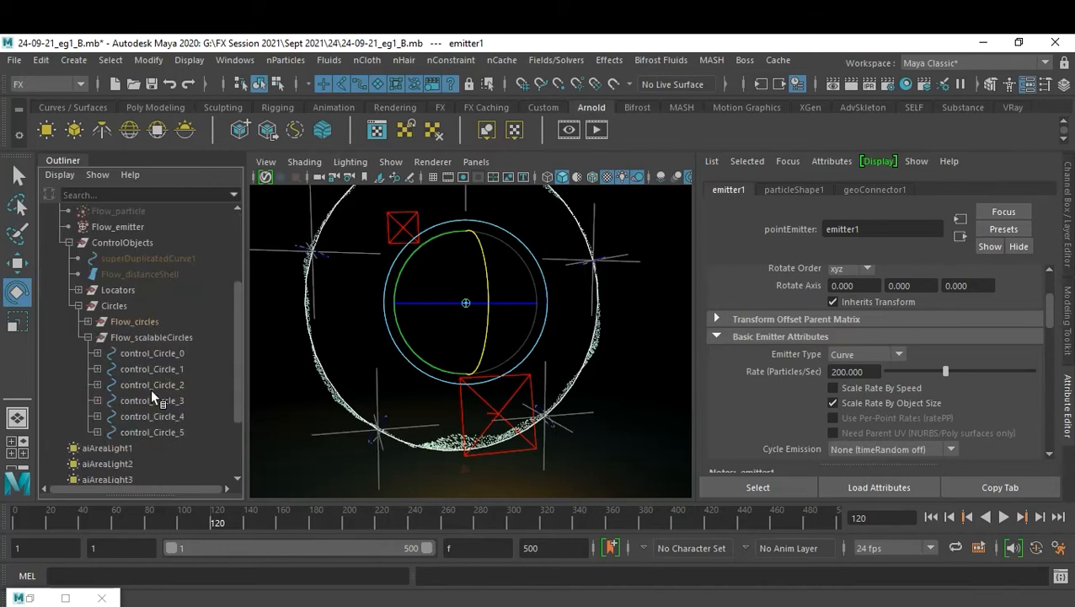
scroll(139, 335, "up", 3)
scroll(154, 372, "down", 5)
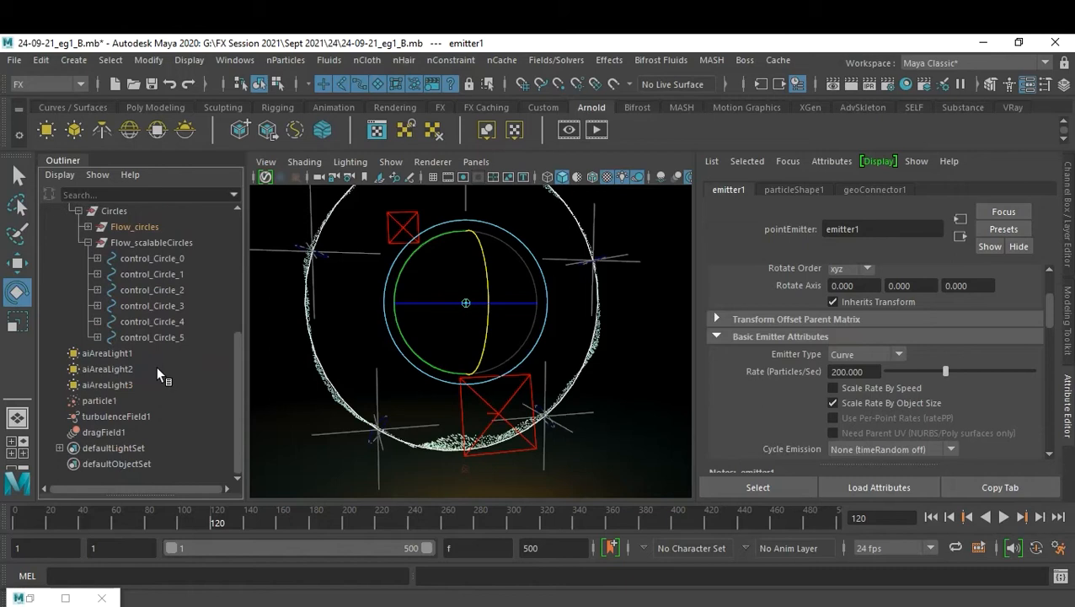
left_click(115, 416)
left_click(861, 334)
type("20")
key("Return")
Replay the simulation from the first frame to review the stronger turbulence, then stop playback.
left_click(966, 518)
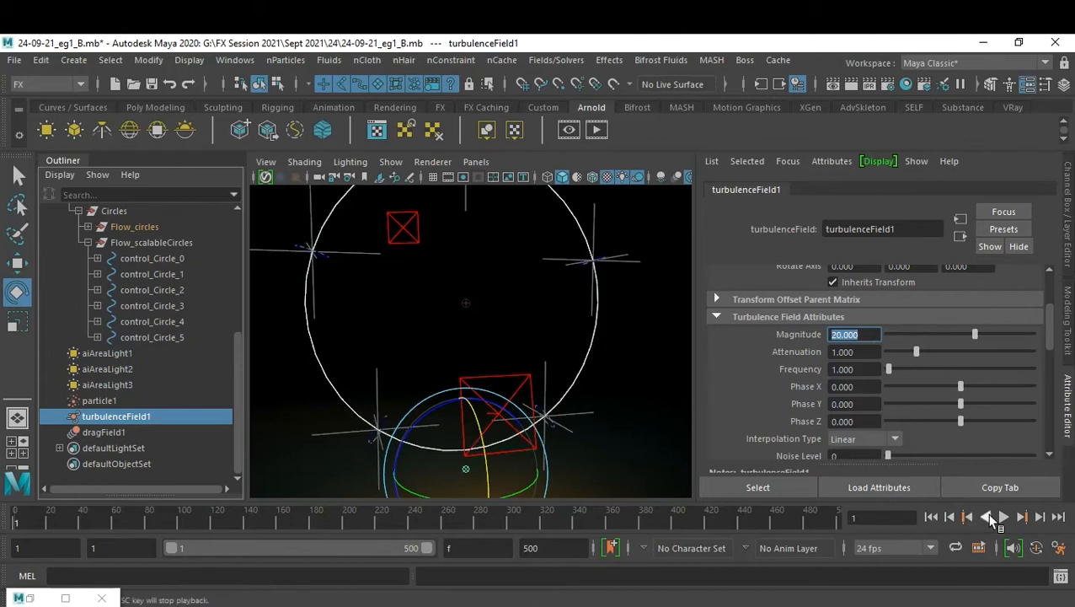
left_click(1003, 517)
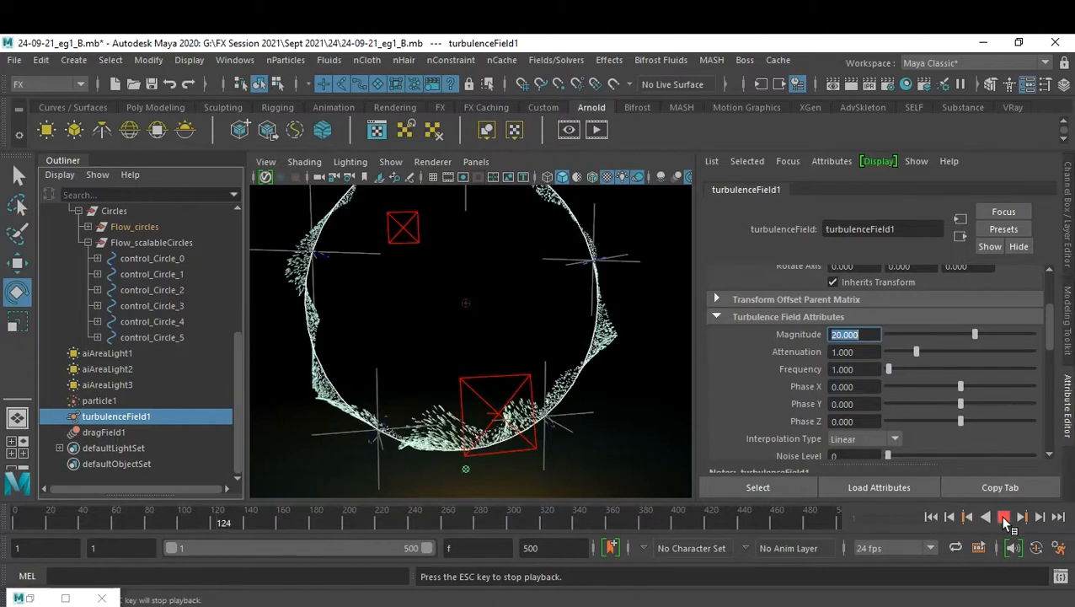
left_click(1004, 518)
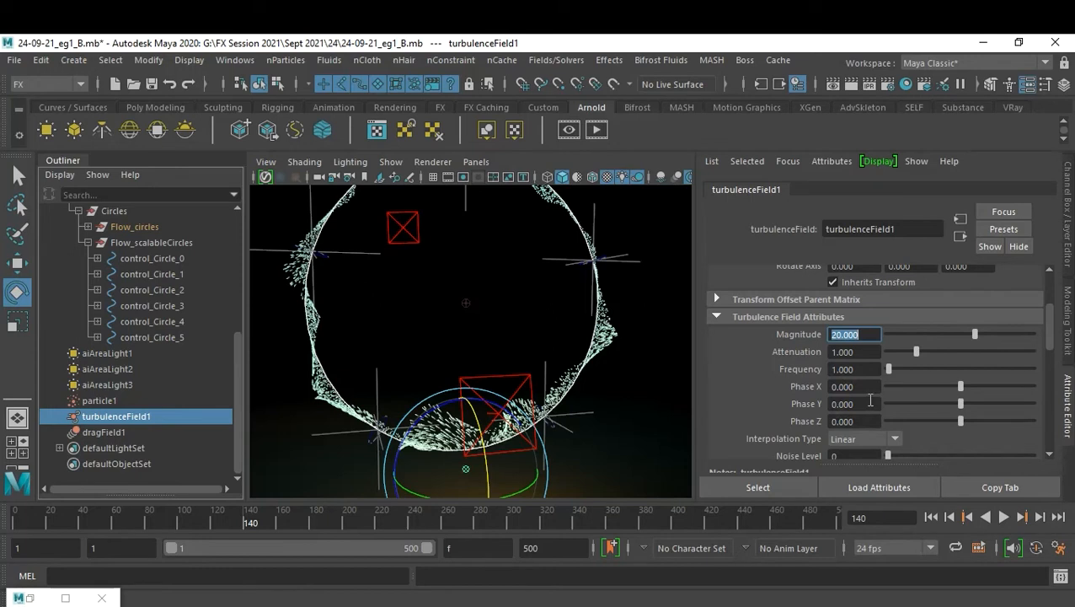
Start a new expression for turbulenceField1's Phase Y and insert turbulenceField1.phaseY into the expression text at an enlarged font size.
right_click(864, 403)
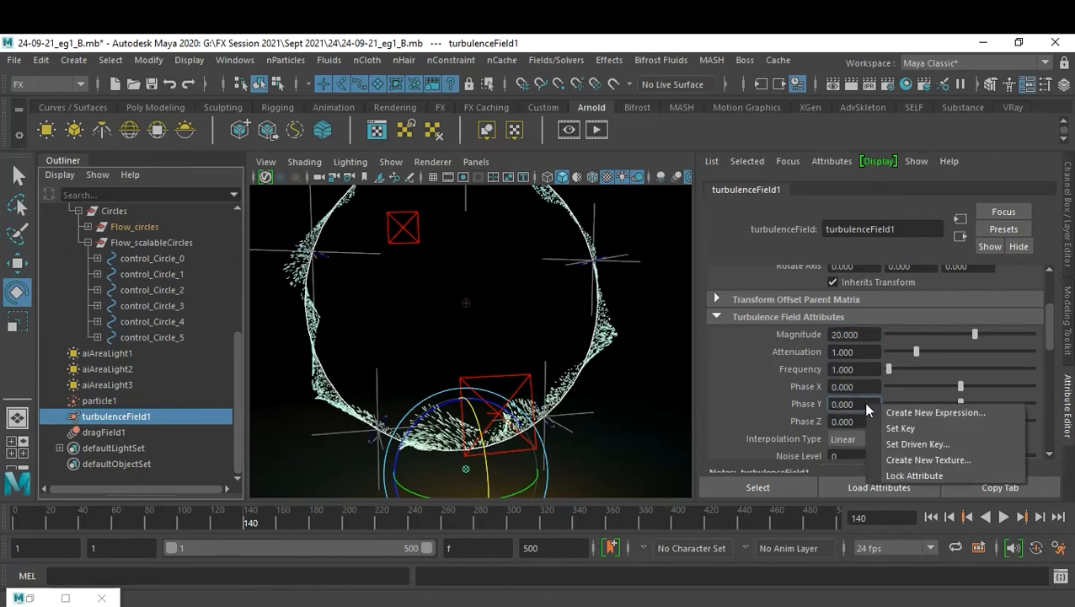
left_click(910, 414)
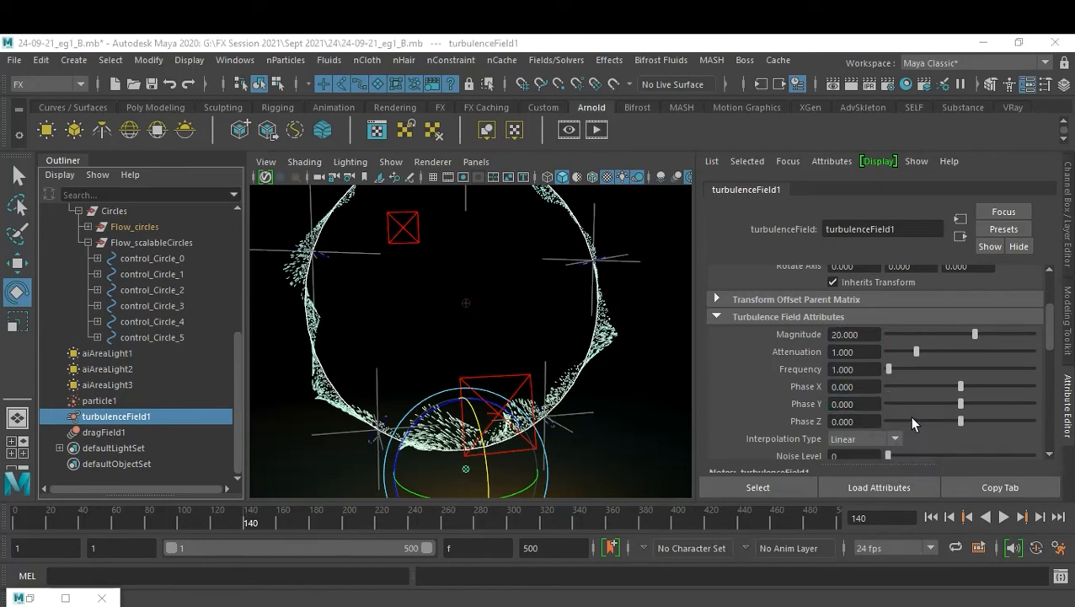
left_click_drag(499, 308, 357, 301)
key("ctrl+c")
left_click(294, 445)
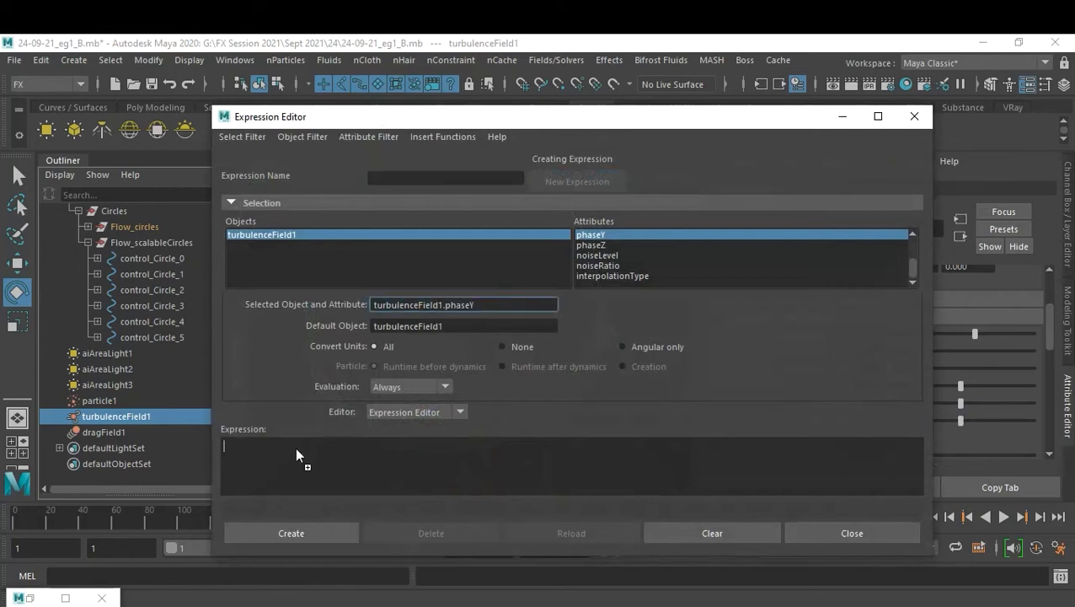
key("ctrl+v")
scroll(393, 451, "up", 5, "ctrl")
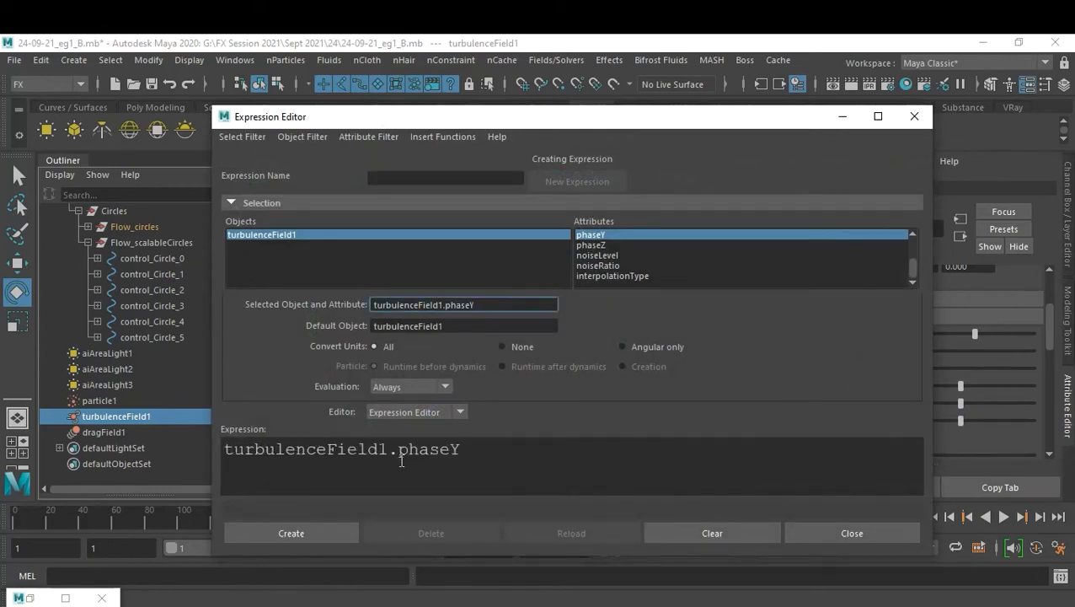
Complete the expression as turbulenceField1.phaseY = (time * 5)/3;, create it and close the Expression Editor.
left_click(562, 453)
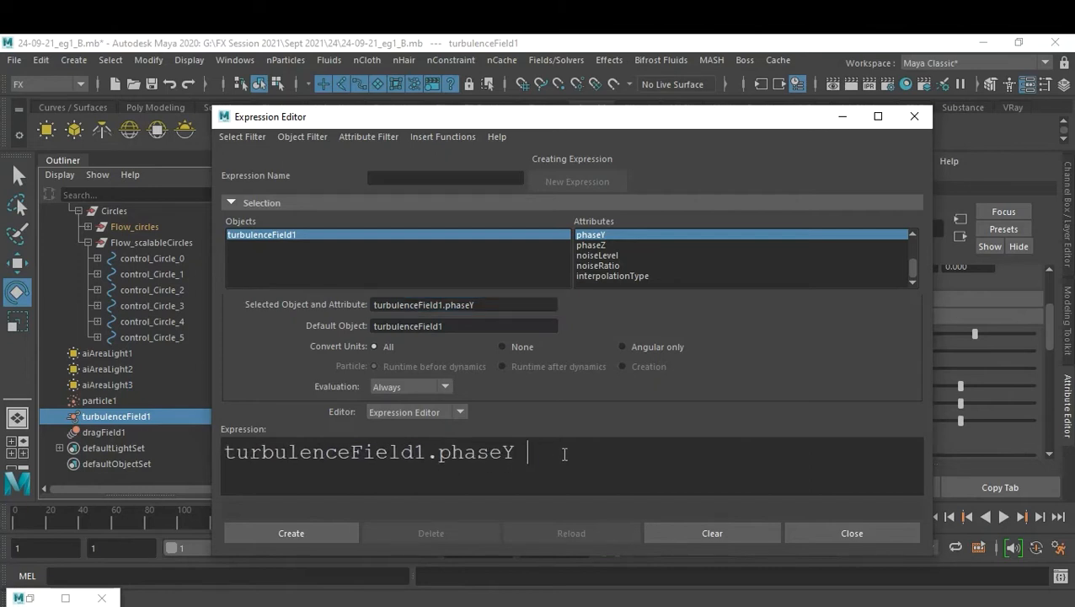
type("= time * 5)")
left_click(552, 452)
type("(")
left_click(721, 455)
type("/")
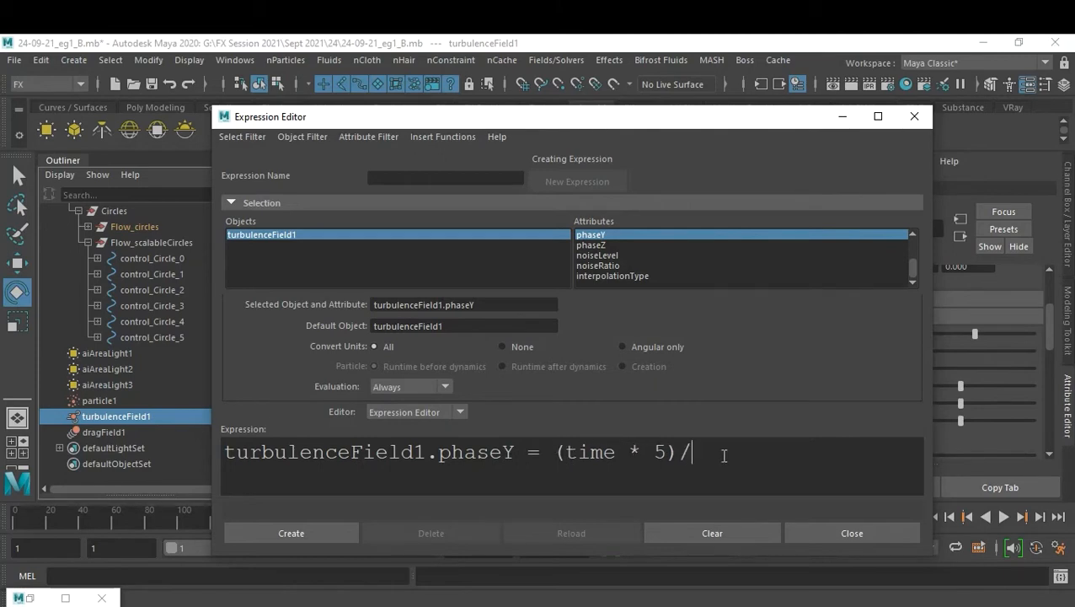
type("3;")
left_click_drag(756, 452, 223, 453)
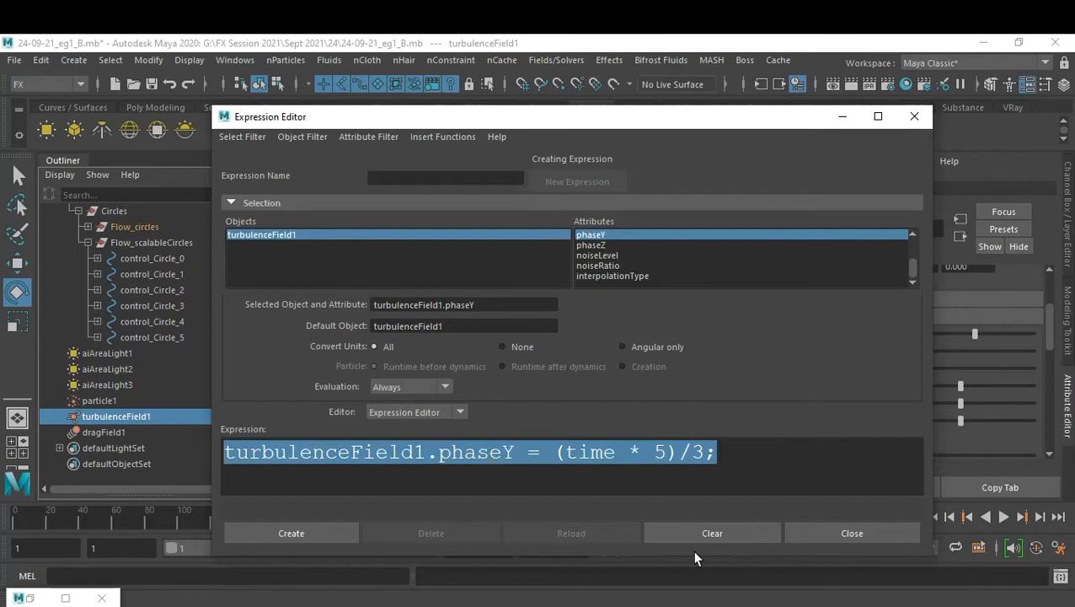
left_click(332, 528)
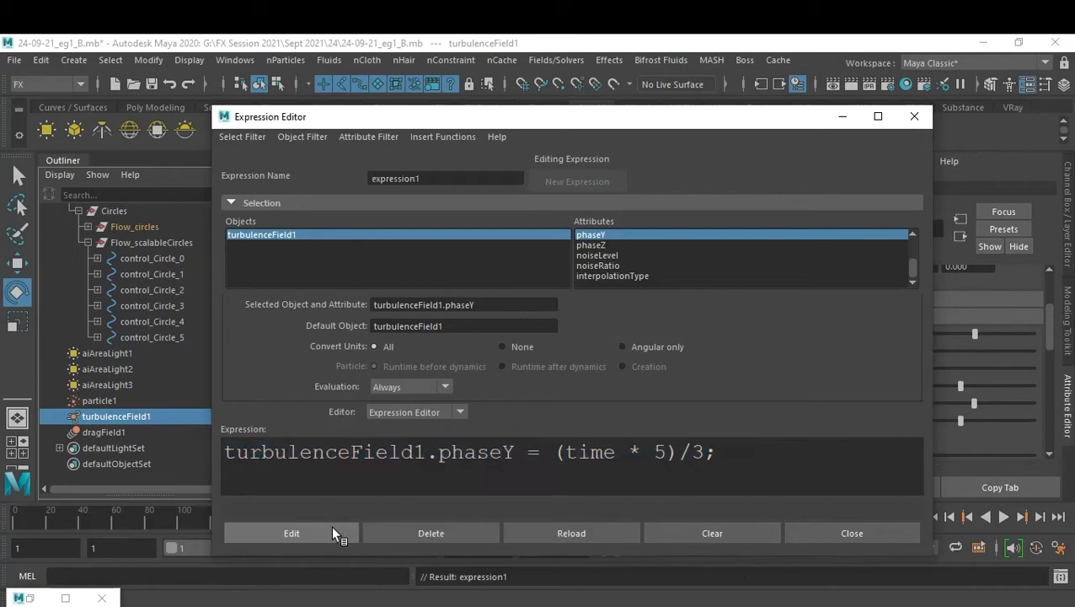
left_click(848, 532)
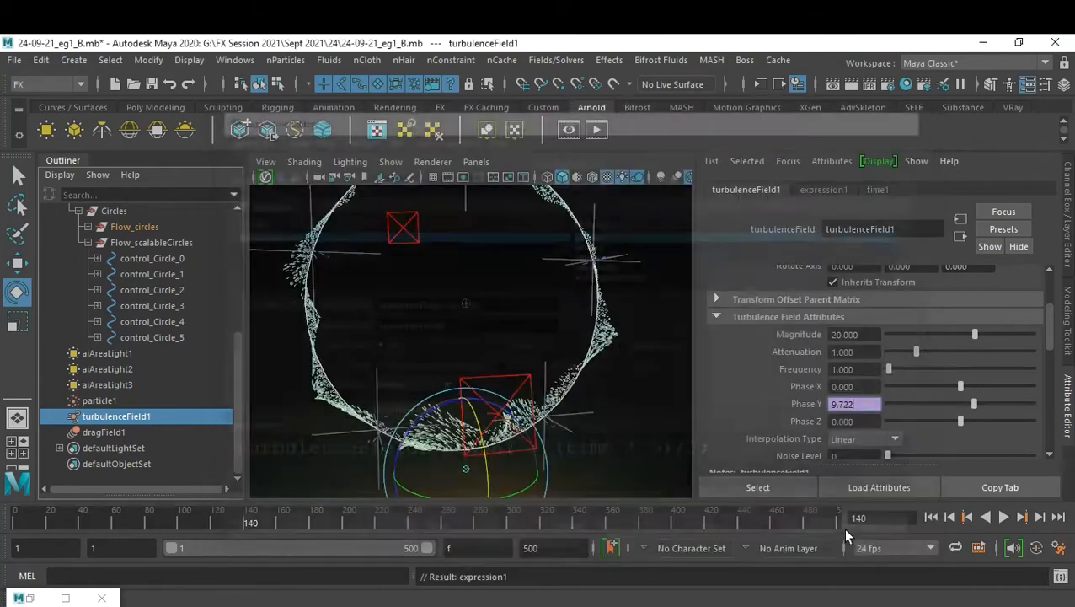
Play the simulation from the first frame to review the turbulence with animated Phase Y, then stop it.
left_click(931, 517)
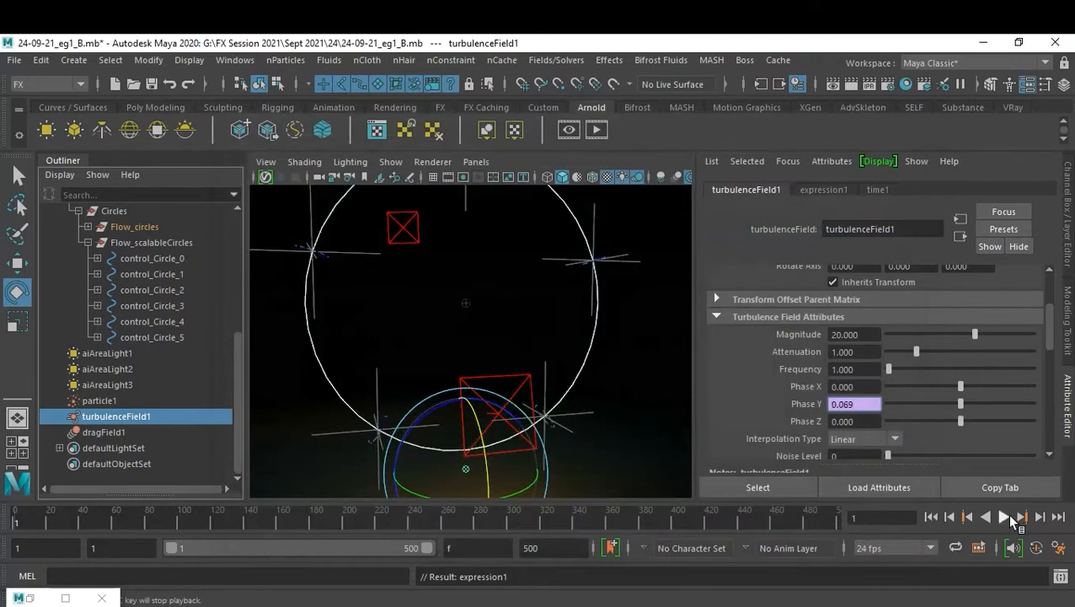
left_click(1004, 515)
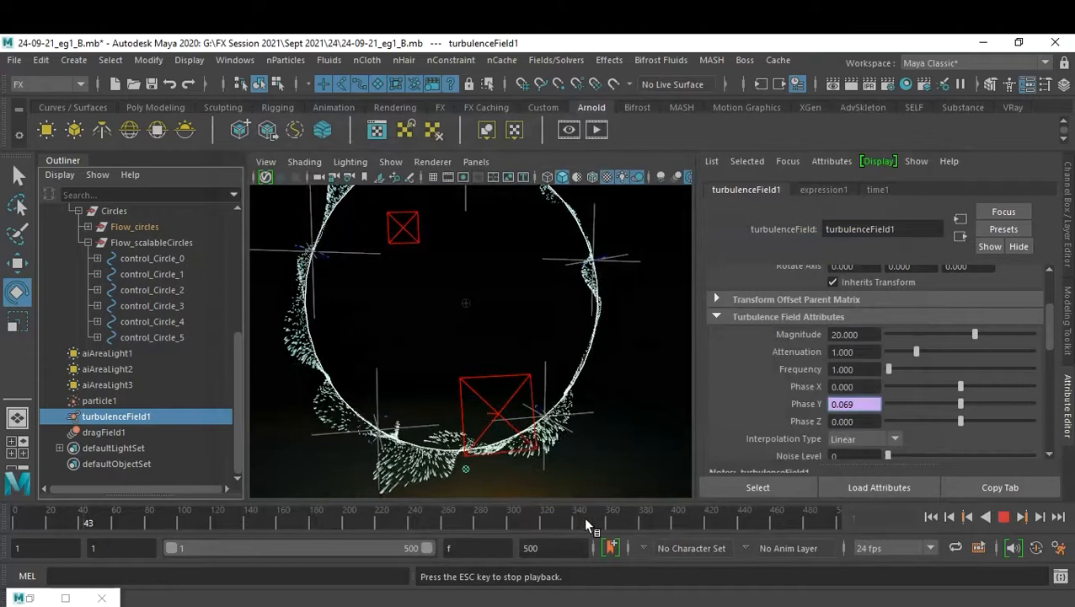
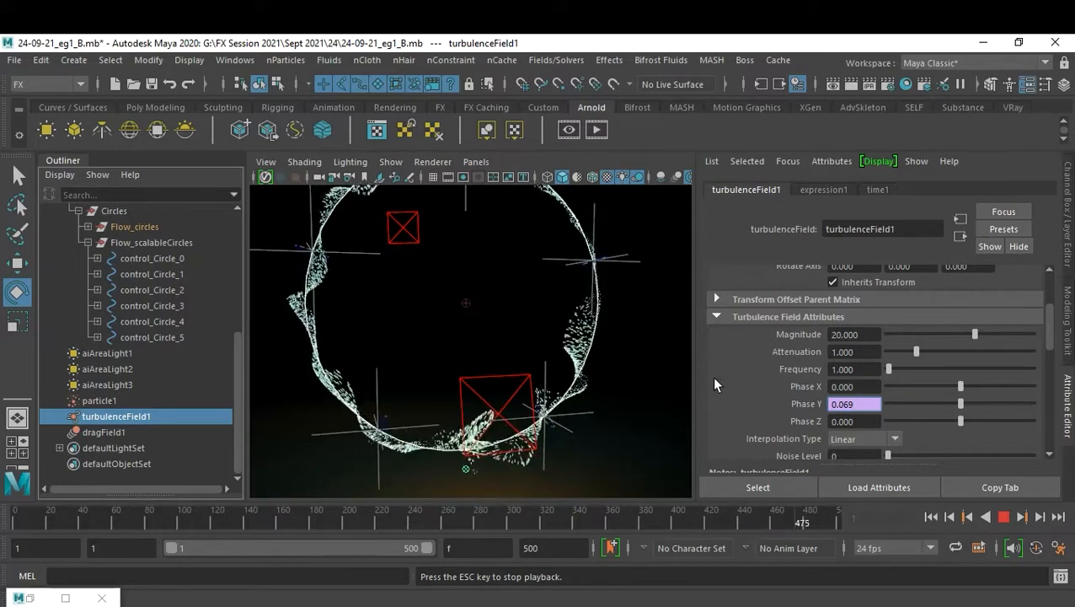
left_click(1003, 516)
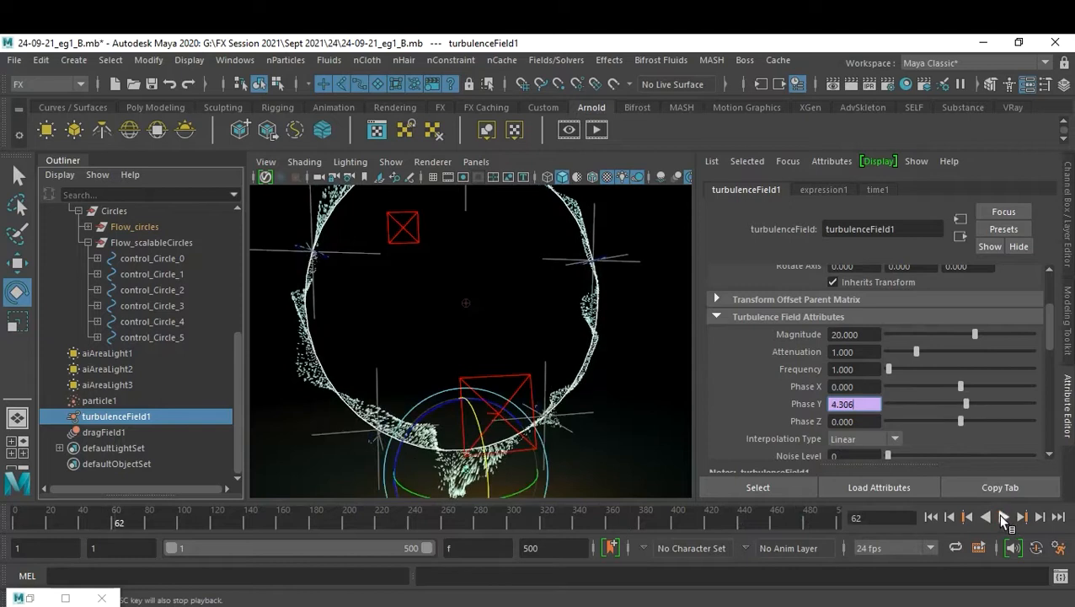
Unhide the Flow_particle object in the Flow group.
scroll(166, 323, "up", 5)
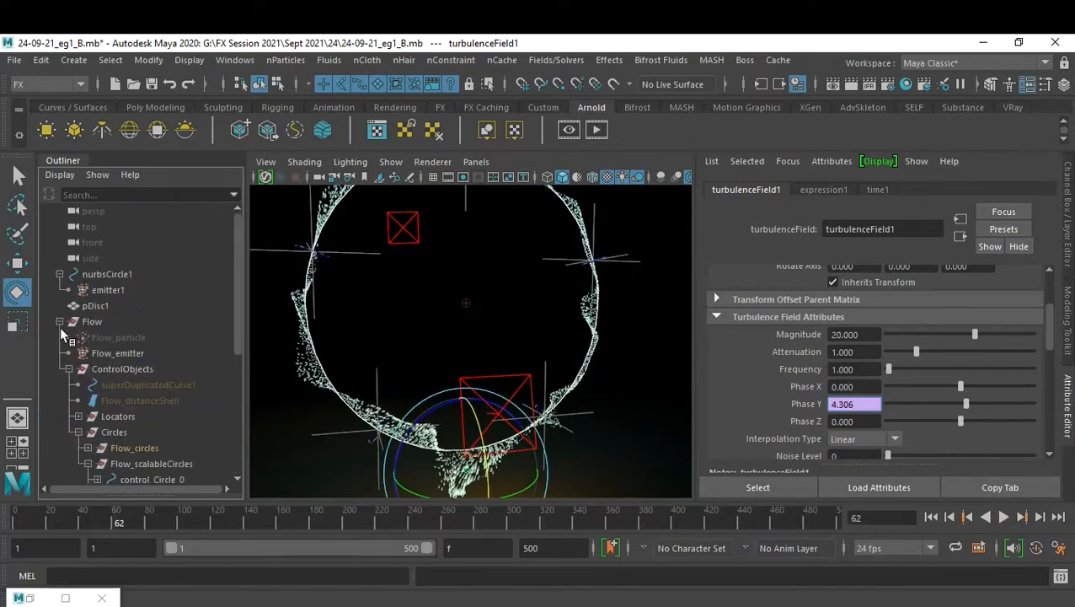
left_click(136, 337)
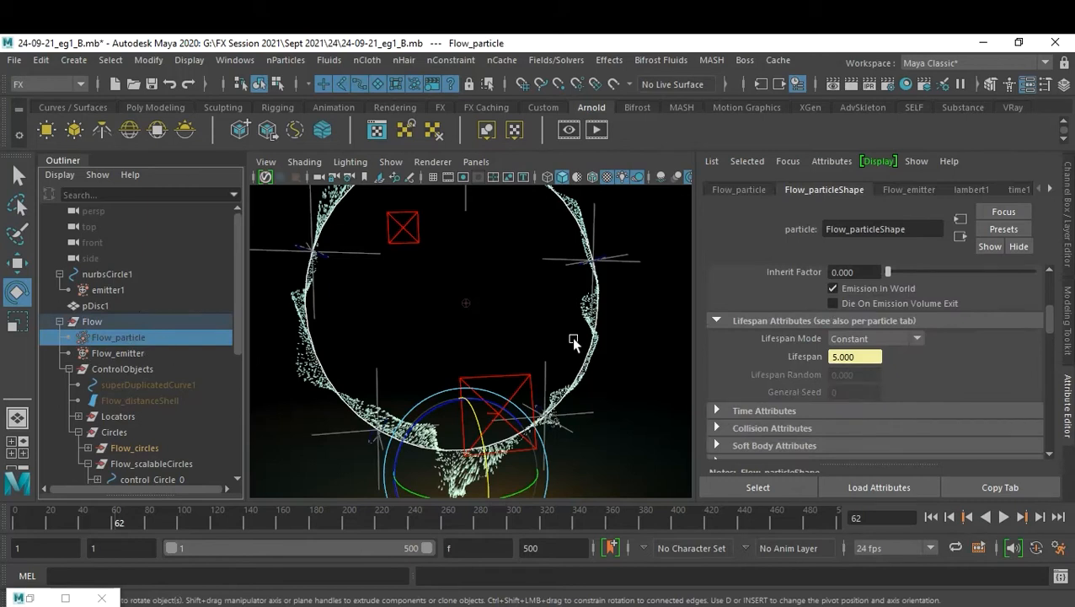
key("shift+h")
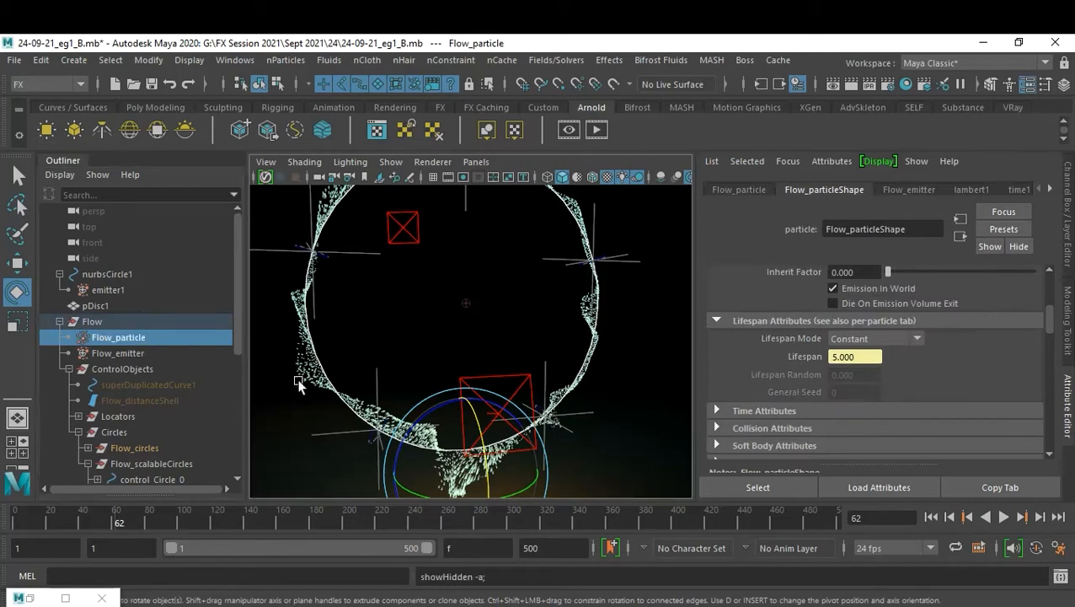
left_click(148, 370)
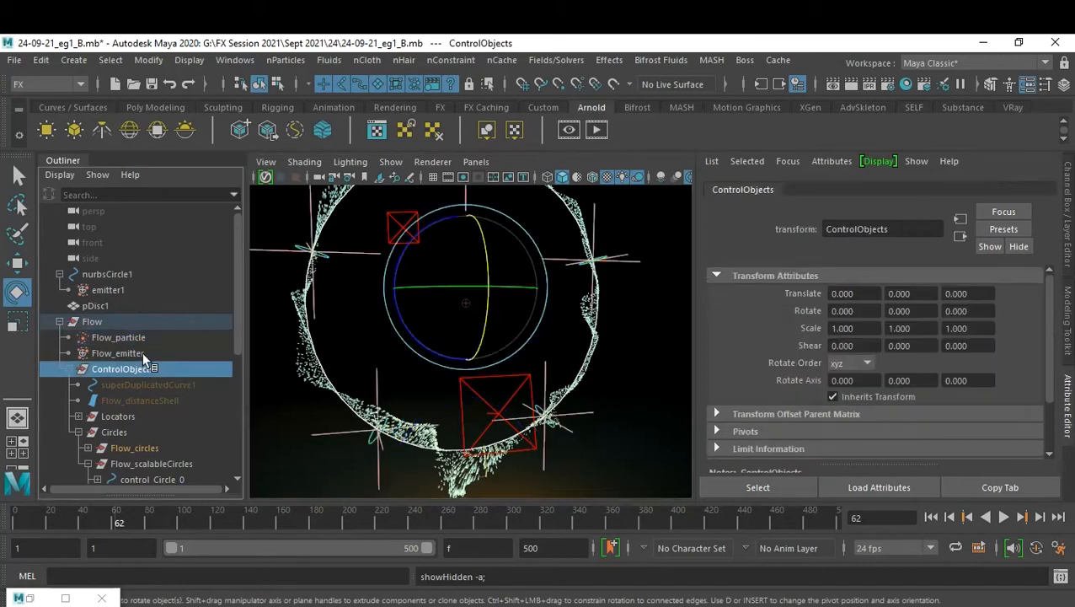
Rewind to frame 1, clear the selection, save the scene and save a new version as 24-09-21_eg1_C.
left_click(931, 517)
left_click(659, 366)
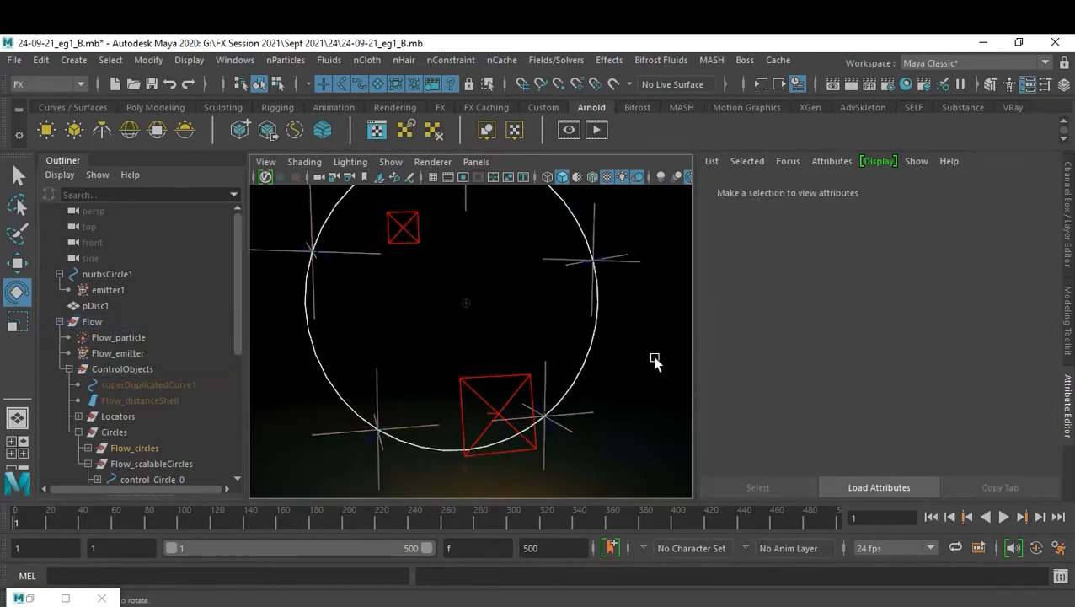
key("ctrl+s")
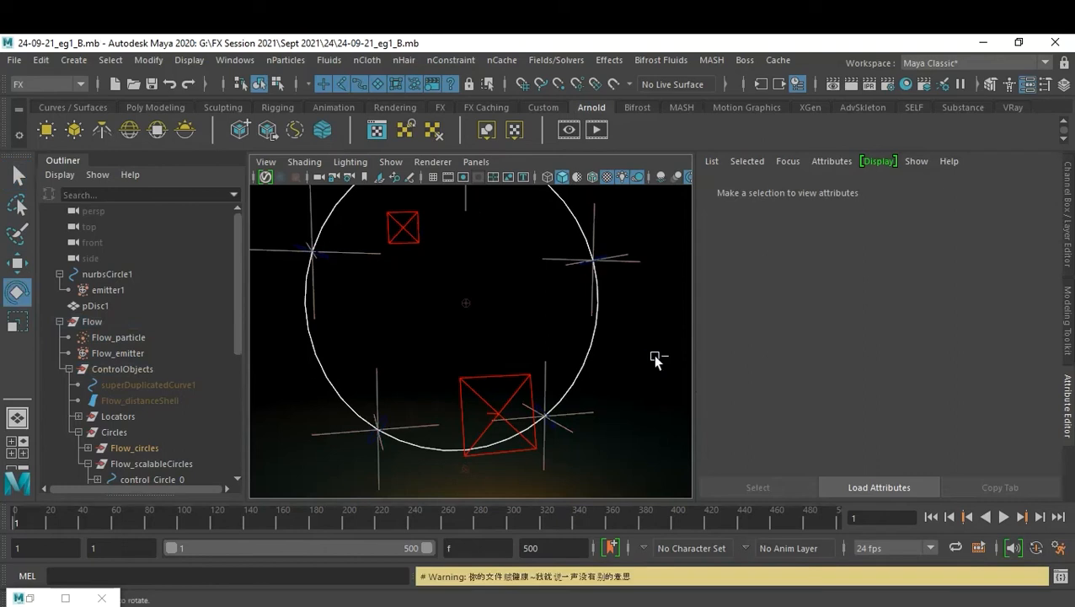
key("ctrl+shift+s")
left_click_drag(167, 526, 202, 529)
left_click(204, 530)
type("C")
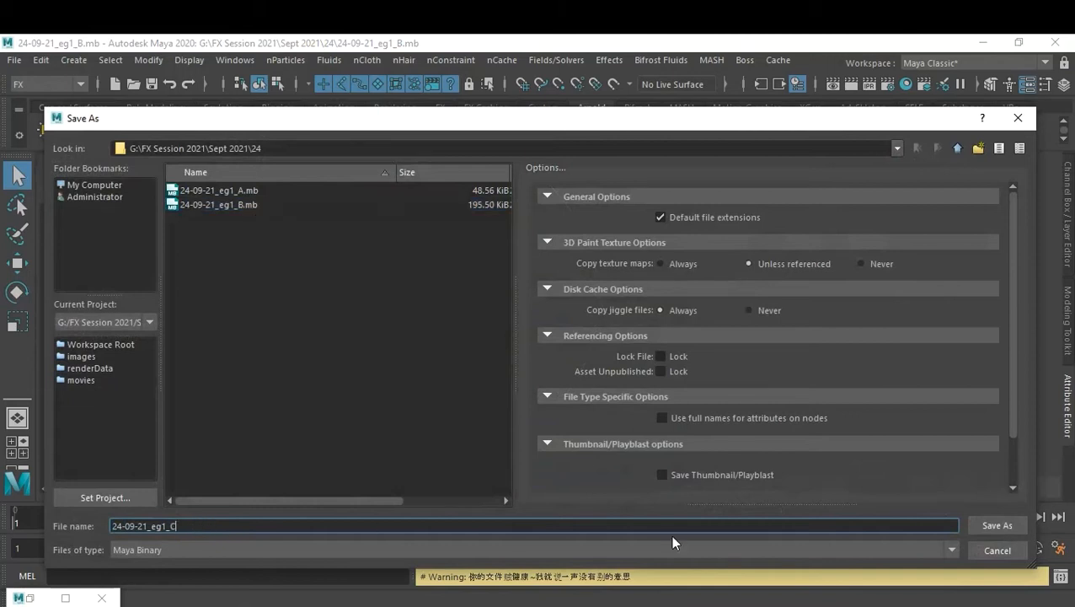
left_click(996, 525)
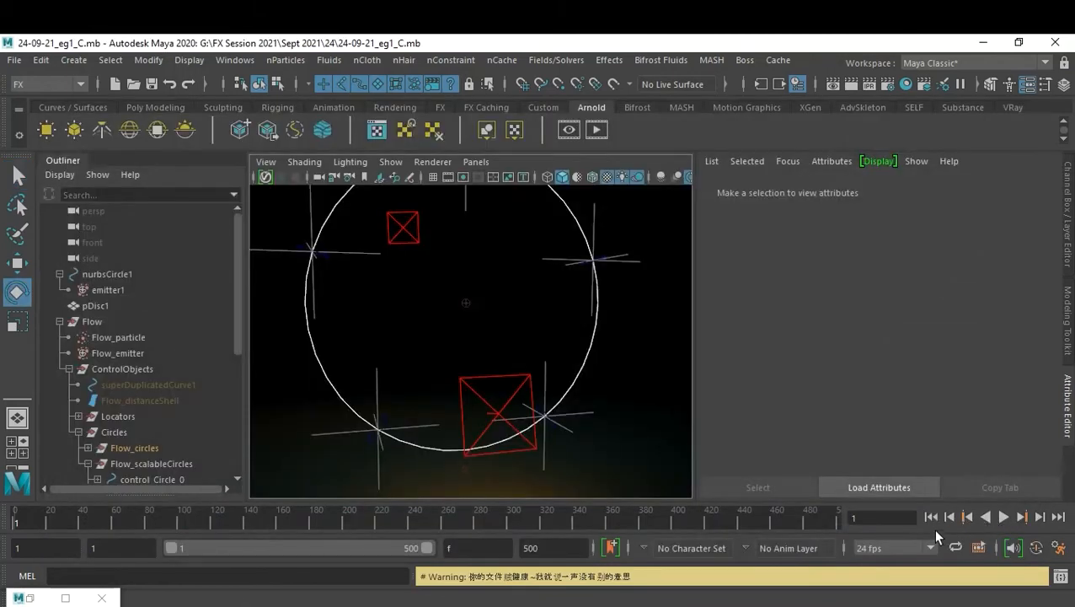
Play the simulation to view the flow particles together with the circle's emitted particles, then stop it.
left_click(1002, 516)
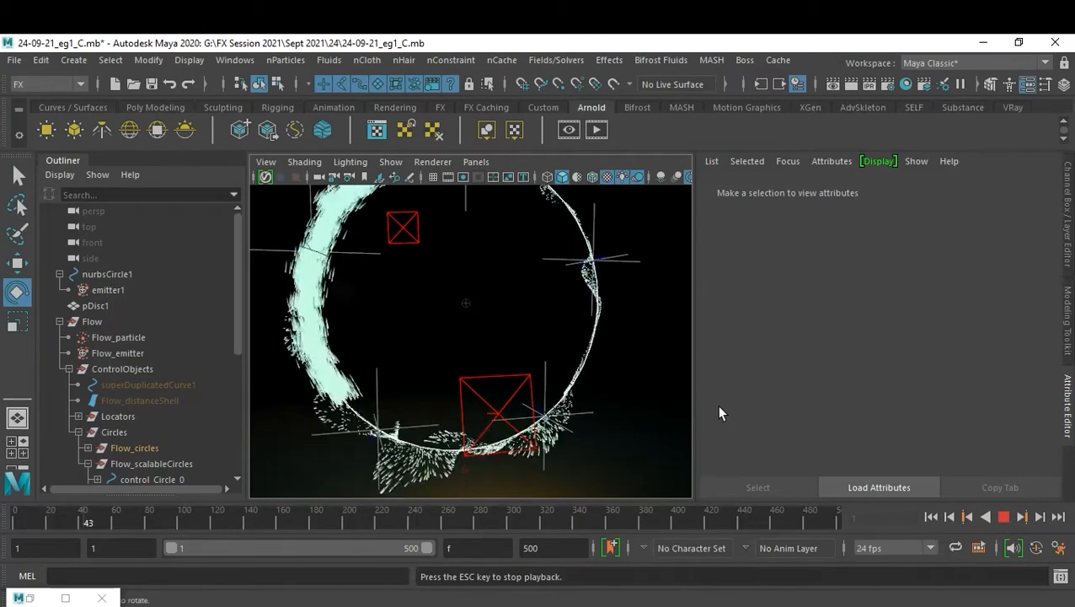
left_click(1004, 517)
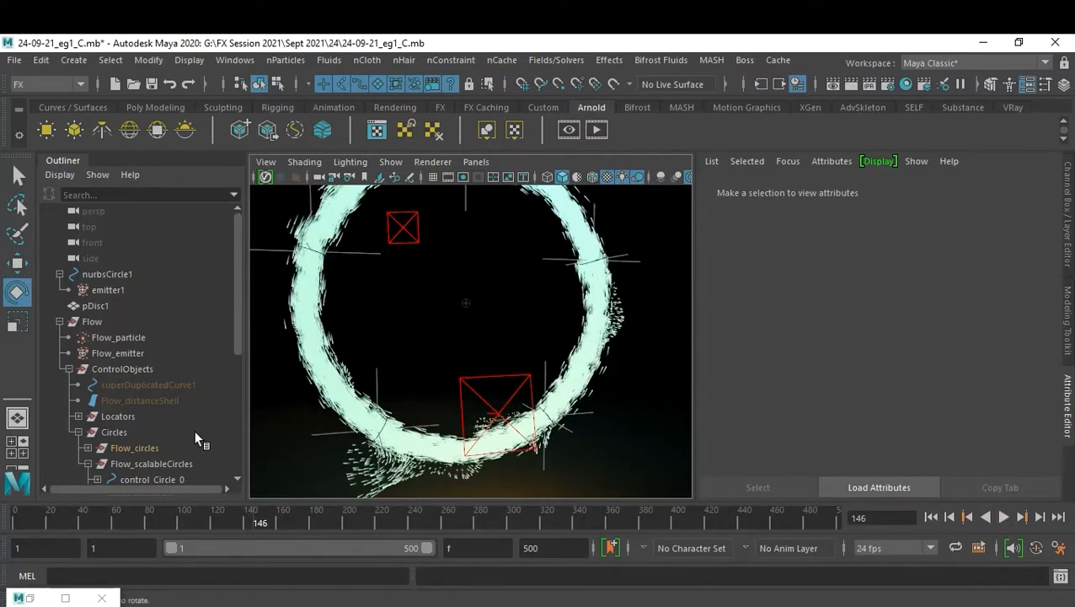
Examine the emission rate of the emitter feeding Flow_particle.
scroll(194, 429, "down", 3)
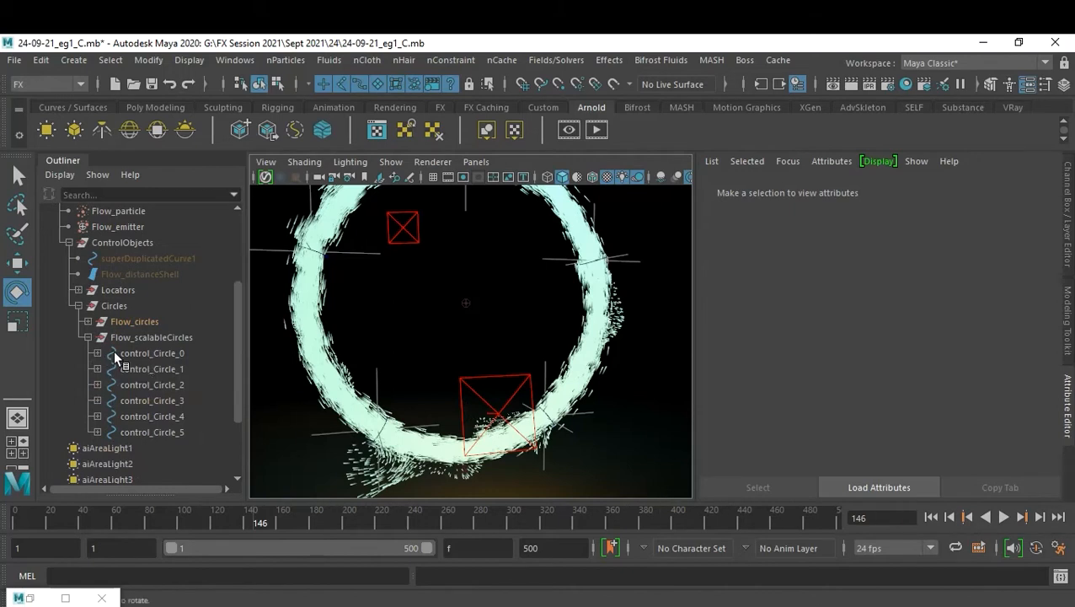
scroll(149, 305, "up", 3)
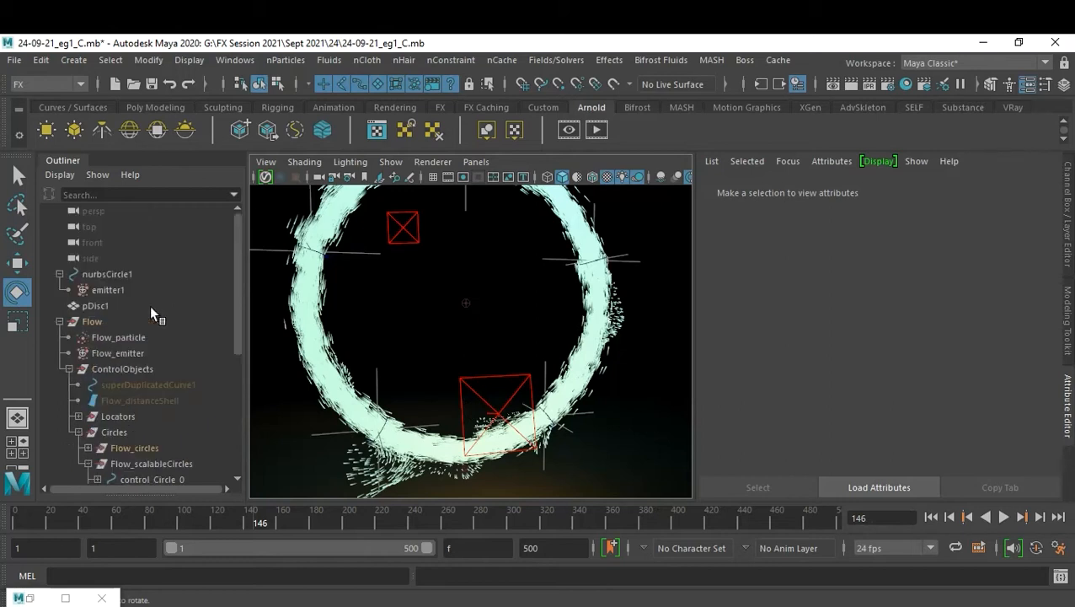
left_click(123, 339)
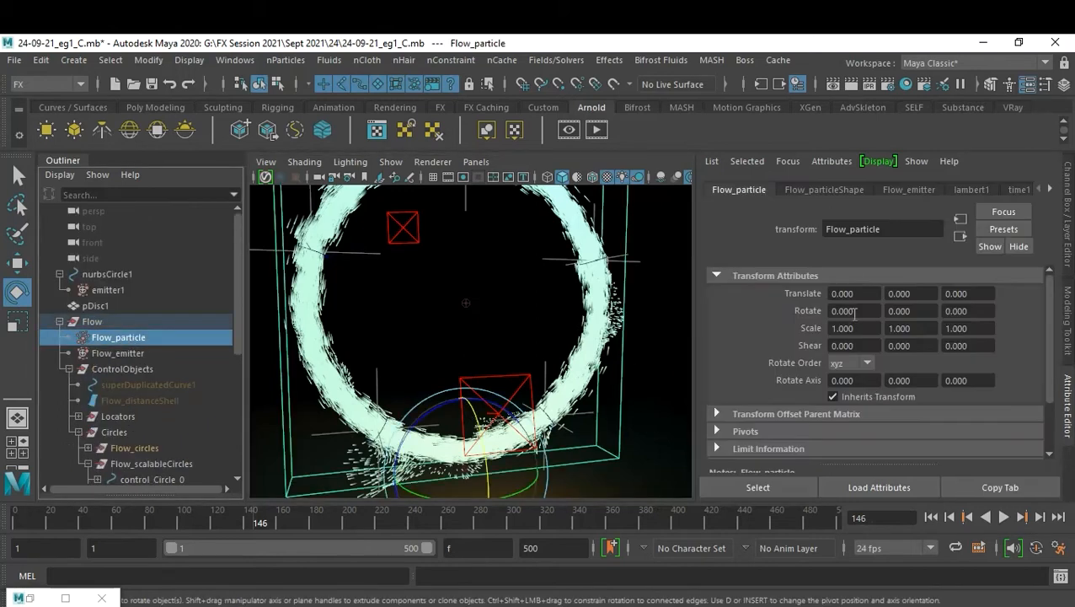
left_click(909, 188)
scroll(809, 388, "down", 3)
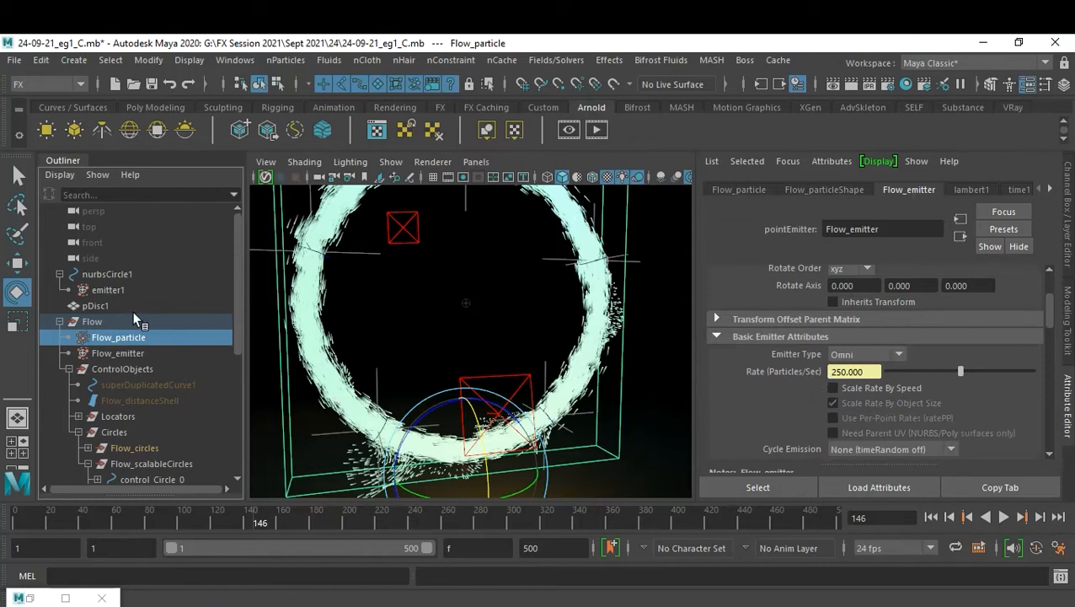
Select particle1 and play the simulation from the first frame, stopping at frame 125.
scroll(133, 335, "down", 5)
left_click(115, 401)
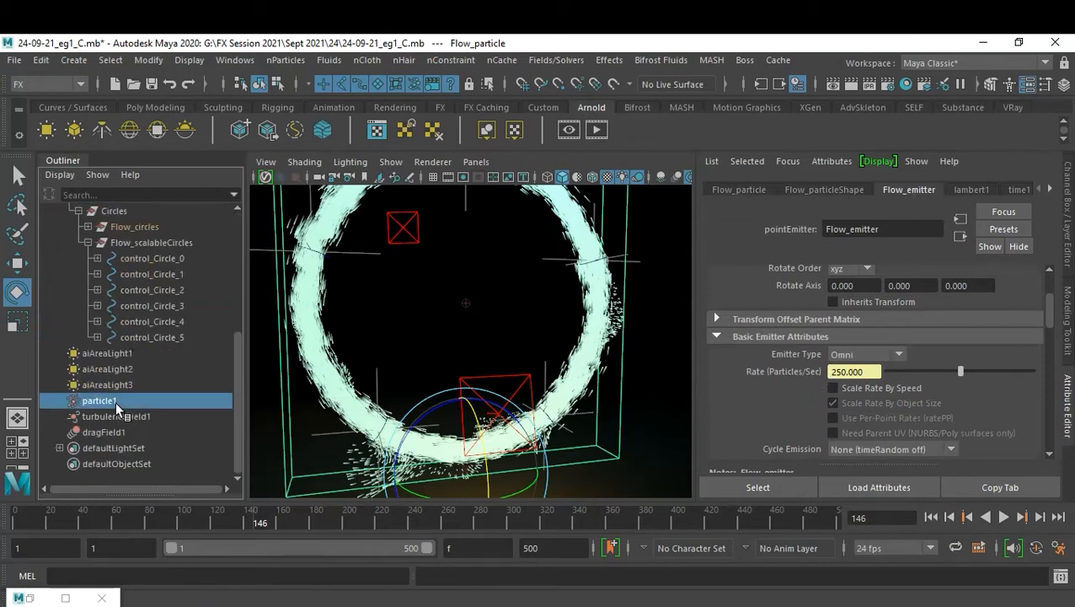
left_click(932, 516)
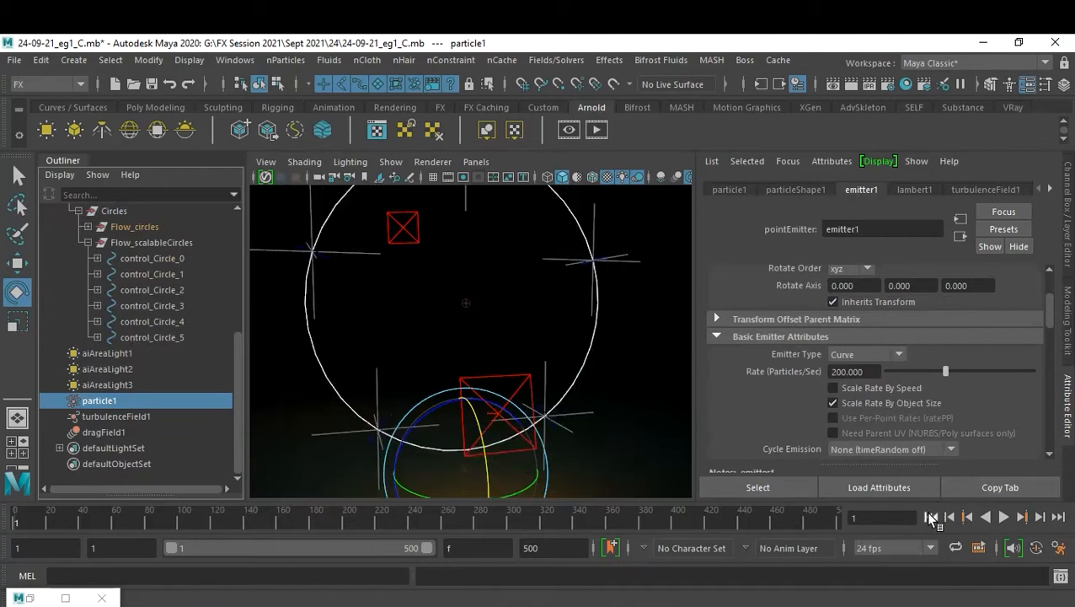
left_click(1005, 518)
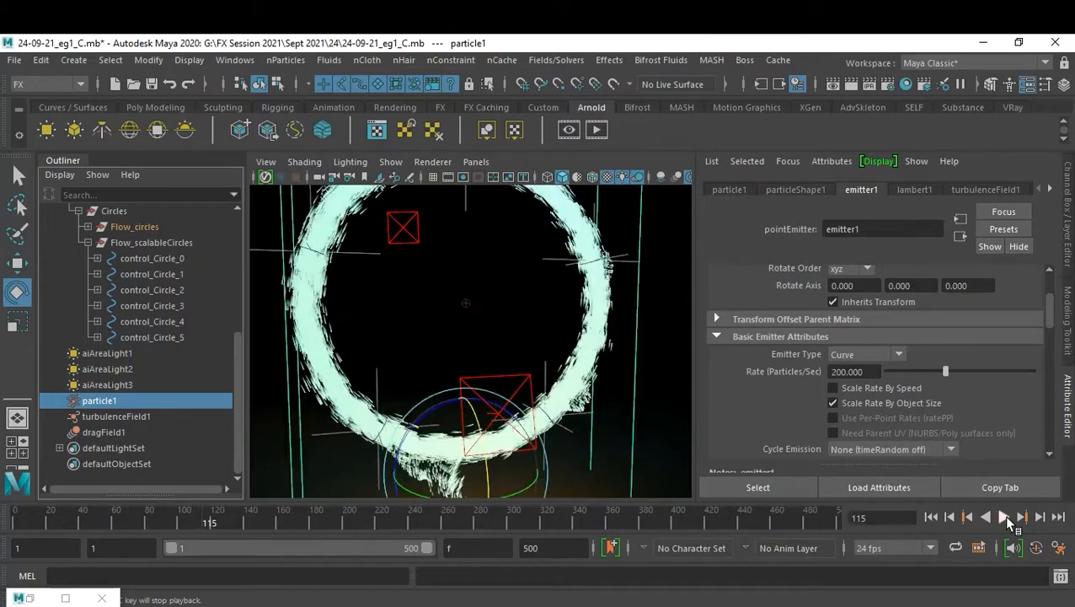
left_click(1005, 517)
Key emitter1's Rate (Particles/Sec) at 200 on frame 125 and at 0 on frame 124.
scroll(502, 329, "down", 4)
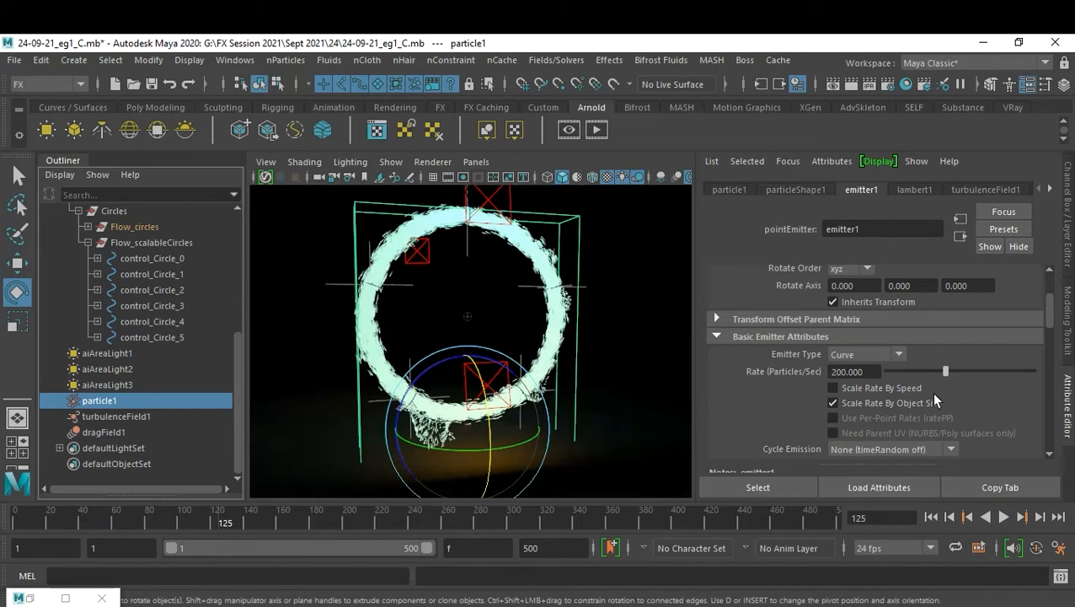
right_click(220, 518)
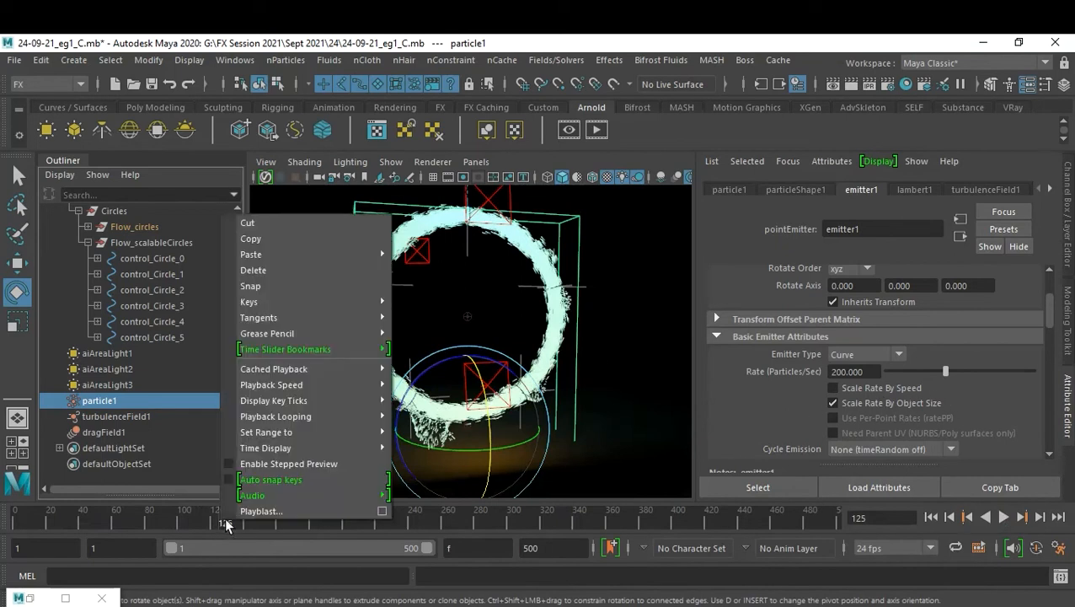
right_click(843, 372)
left_click(872, 391)
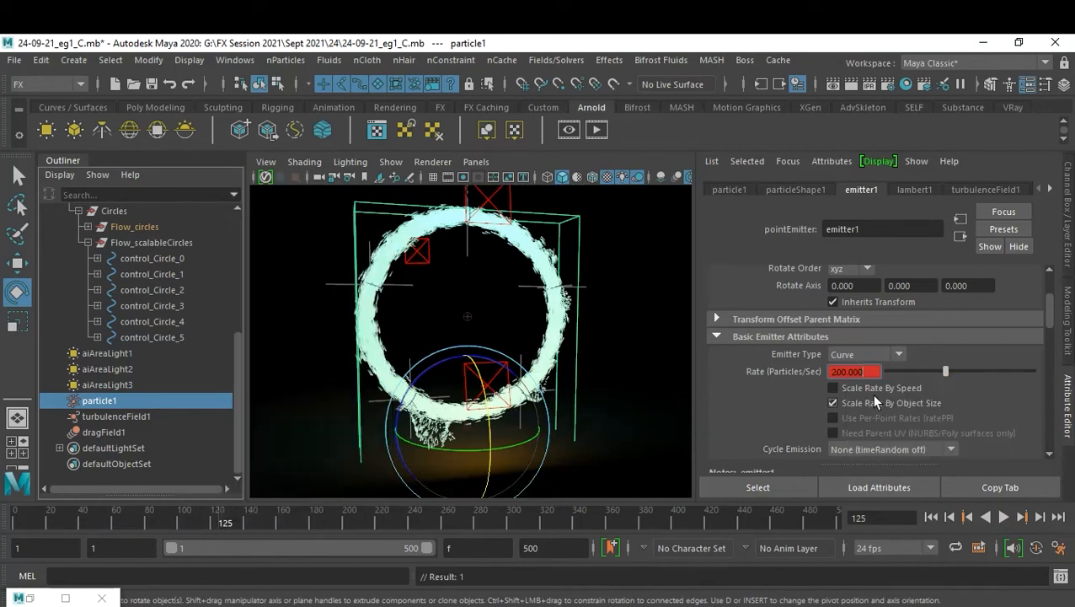
left_click(951, 517)
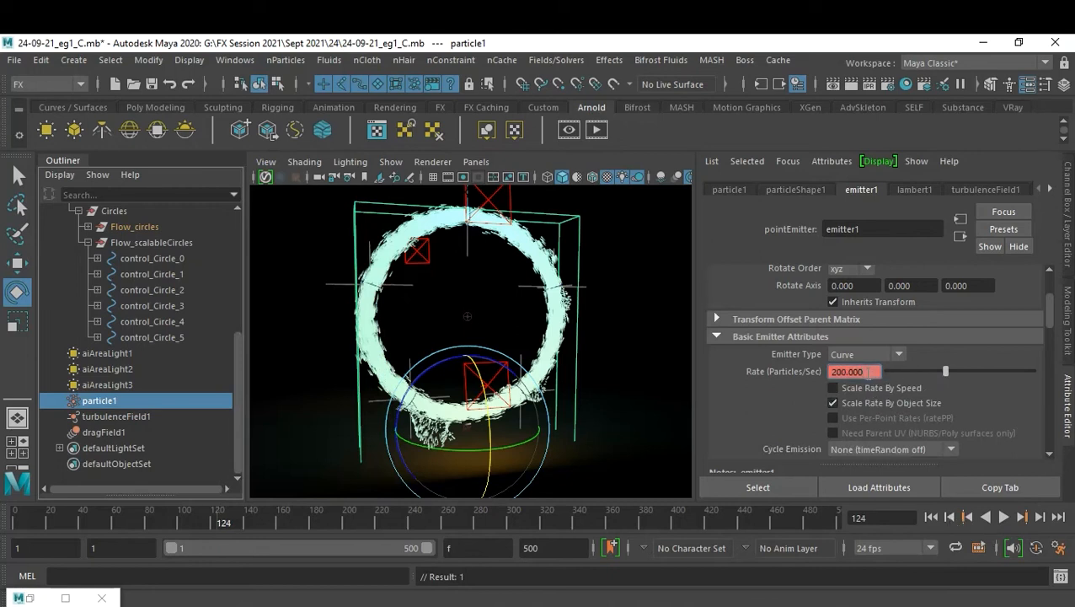
left_click_drag(937, 369, 885, 372)
right_click(858, 371)
left_click(872, 392)
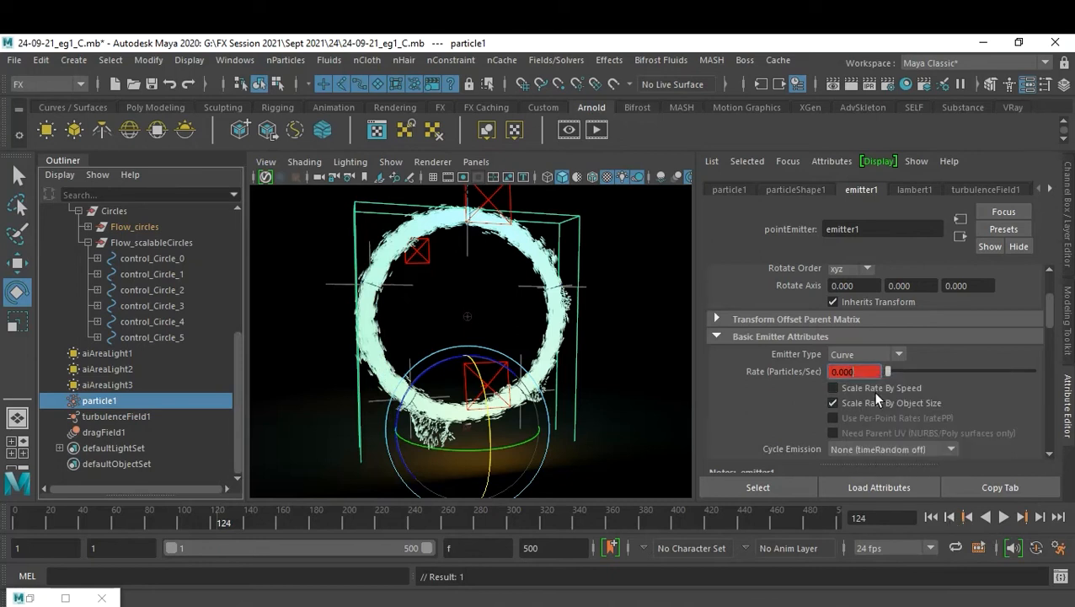
Clear the selection and play the simulation from the first frame to review the keyed emission start, then stop it.
left_click(605, 412)
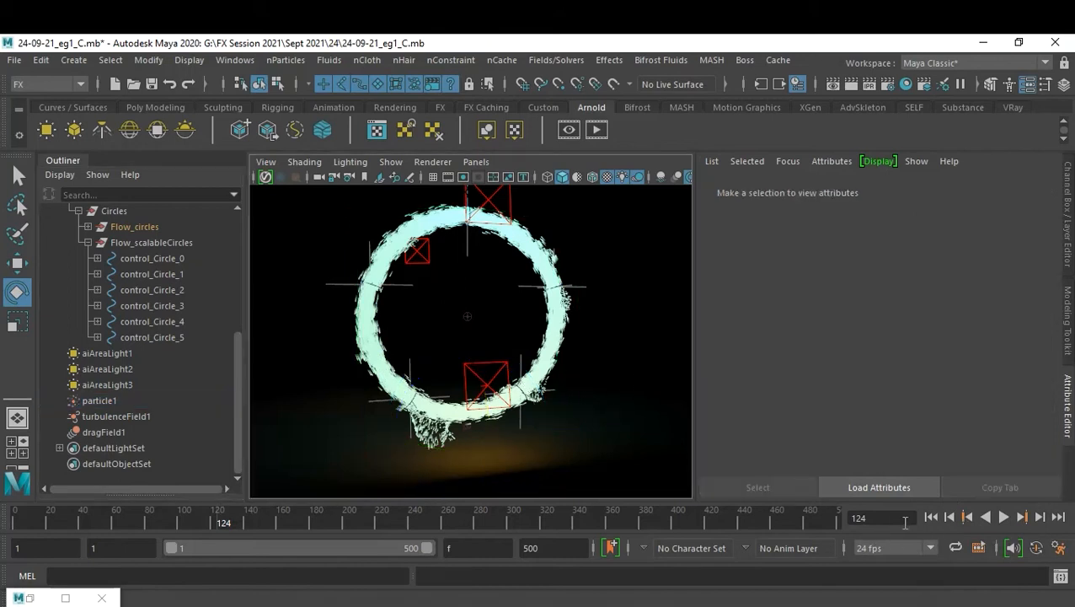
left_click(931, 517)
left_click(1002, 517)
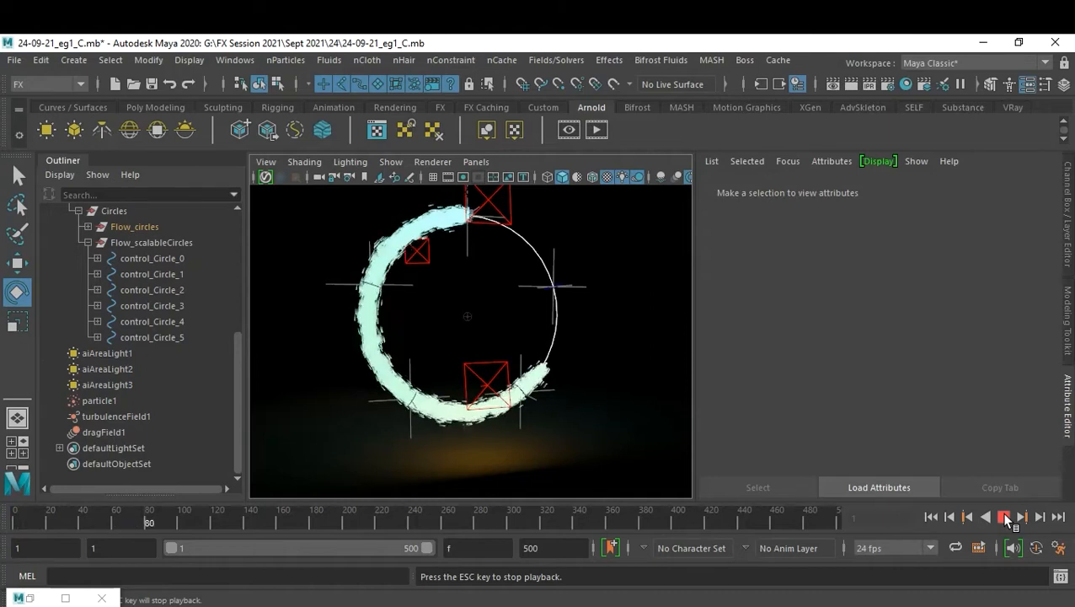
left_click(1006, 519)
Set dragField1's magnitude to 1 and play the simulation from the first frame to test it.
left_click(105, 433)
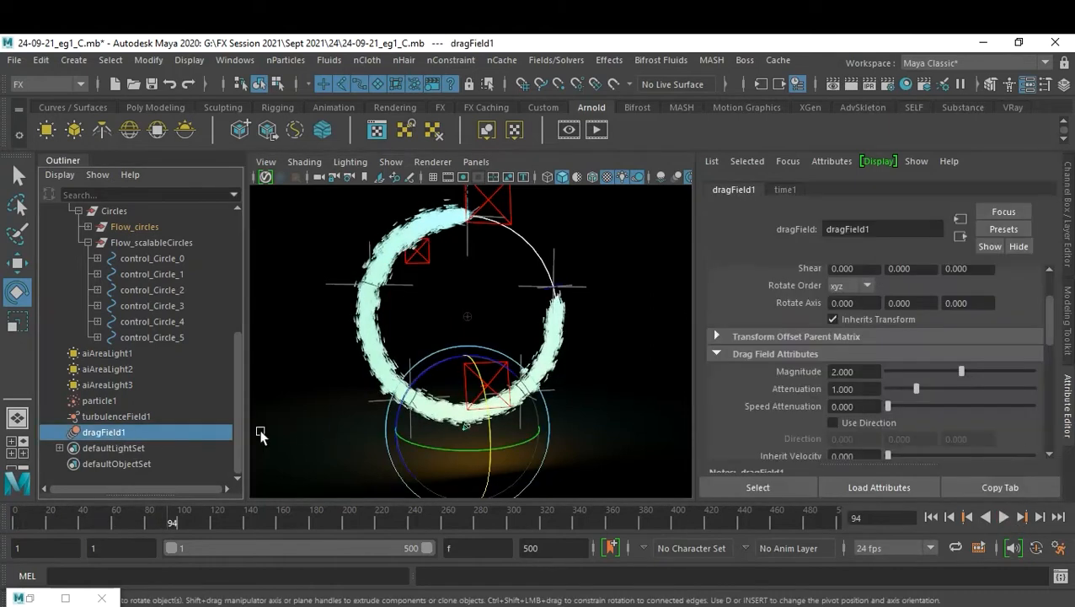
left_click(873, 372)
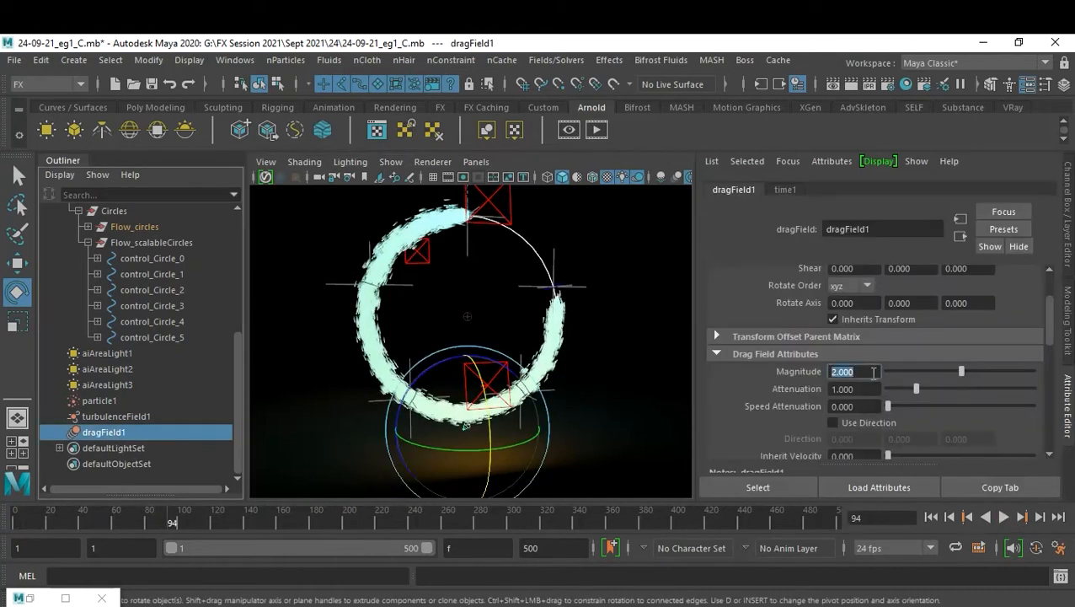
type("1")
key("Return")
left_click(931, 517)
left_click(1005, 518)
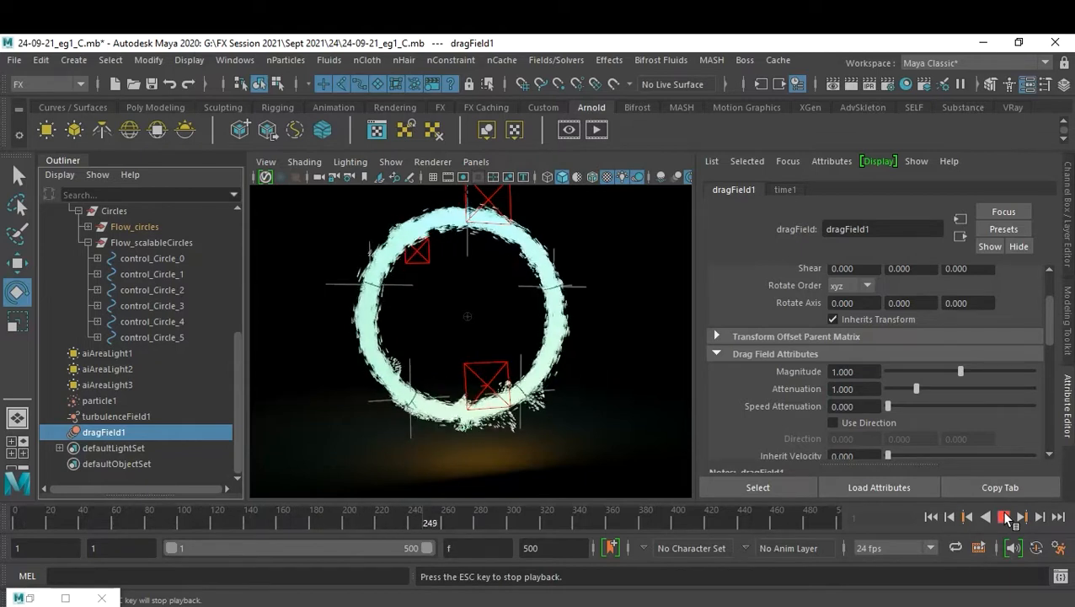
left_click(1003, 516)
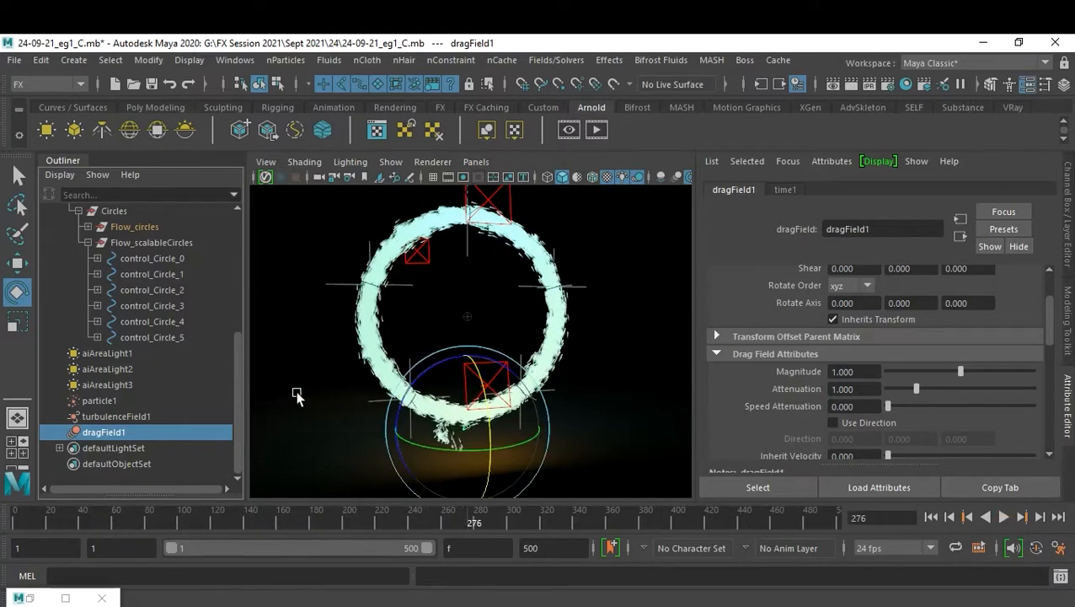
Set turbulenceField1's magnitude to 50 and play the simulation from the first frame to check the stronger turbulence.
left_click(118, 416)
double_click(872, 334)
type("50")
key("Return")
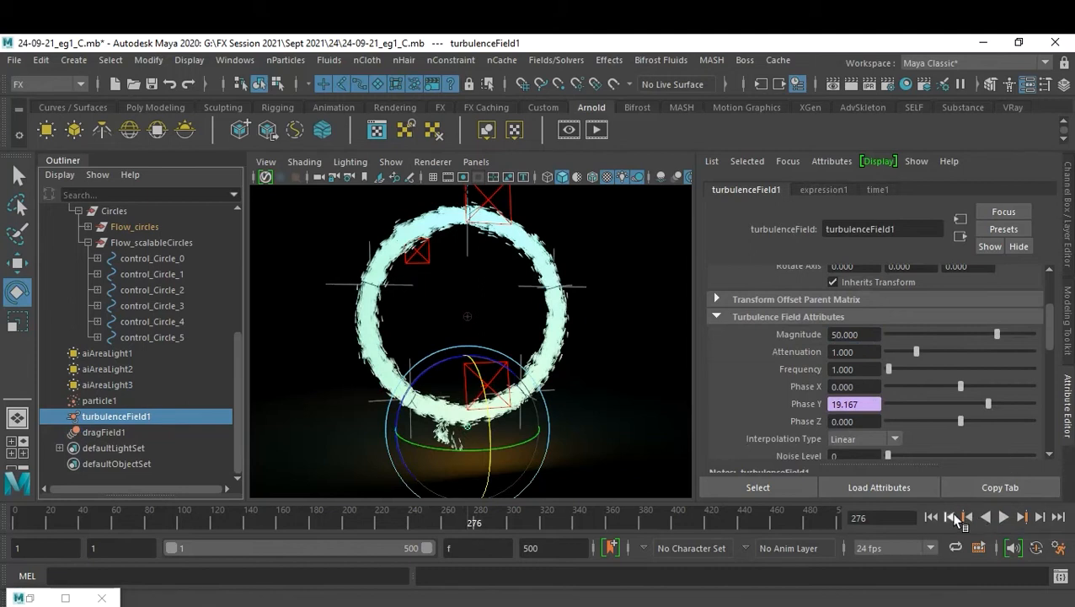
left_click(931, 517)
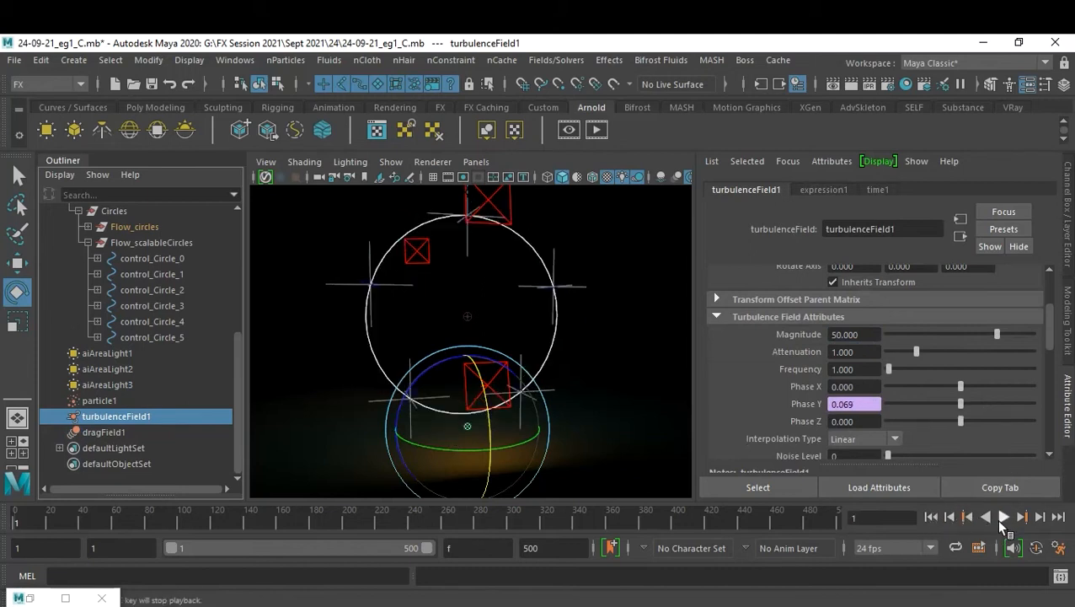
left_click(1004, 517)
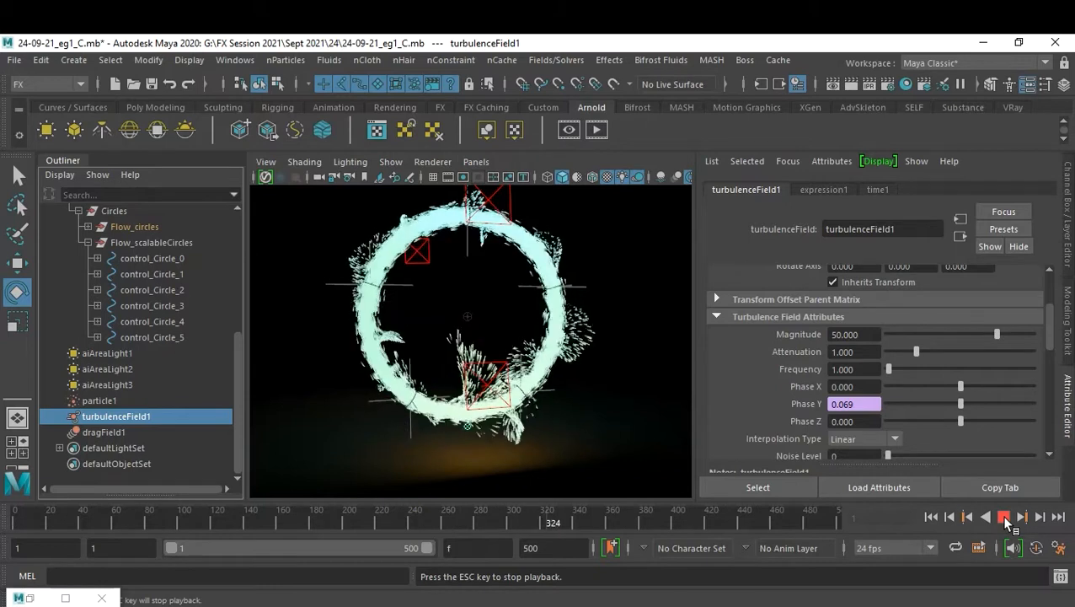
left_click(1005, 518)
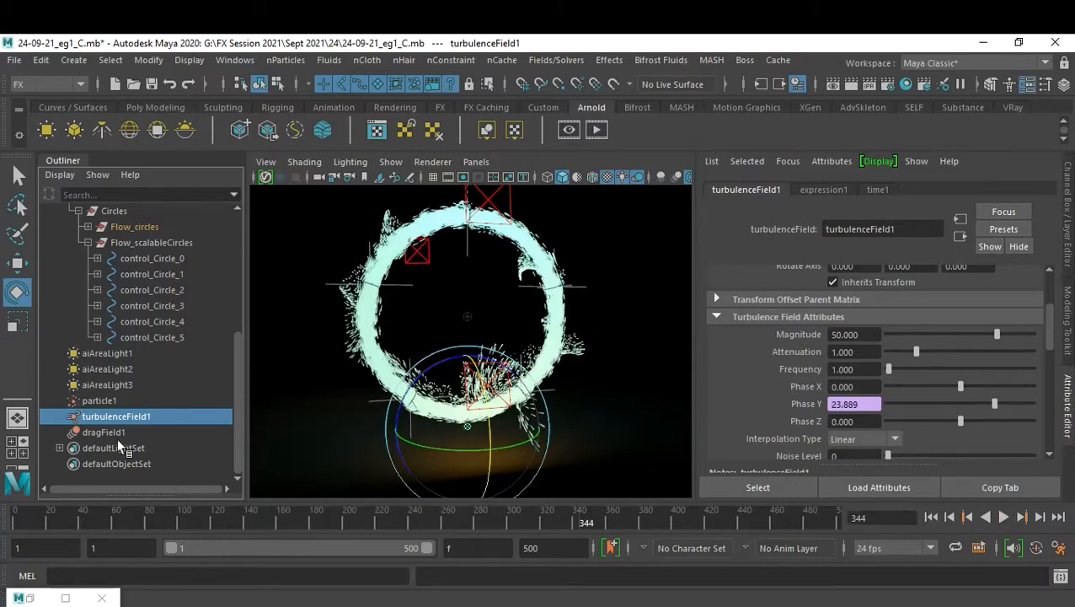
Set dragField1's magnitude to 2 and replay the simulation from the first frame, then stop it.
left_click(120, 434)
left_click(875, 372)
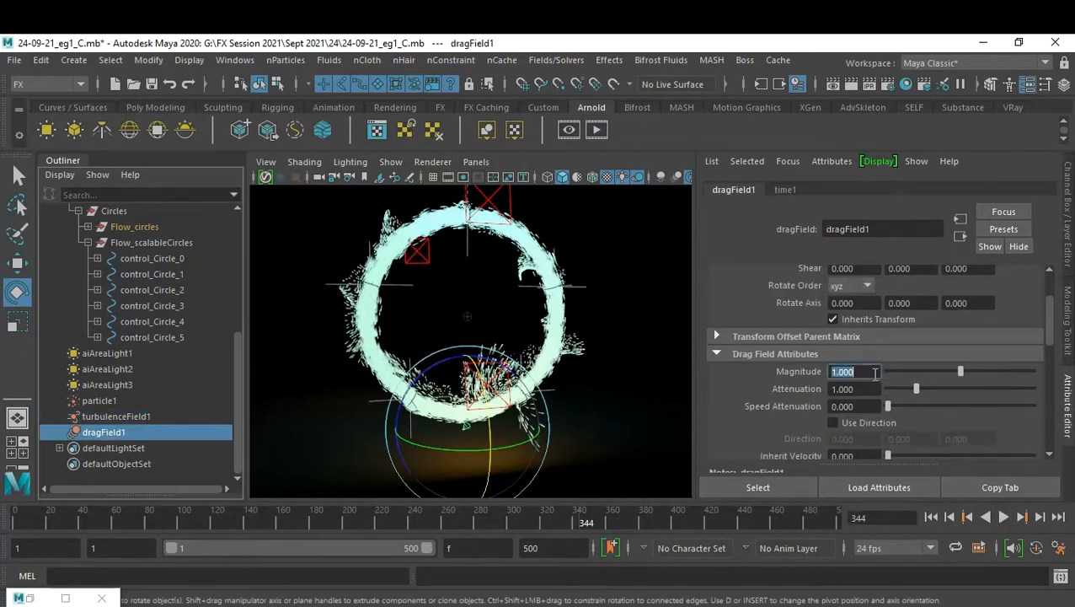
type("2")
key("Return")
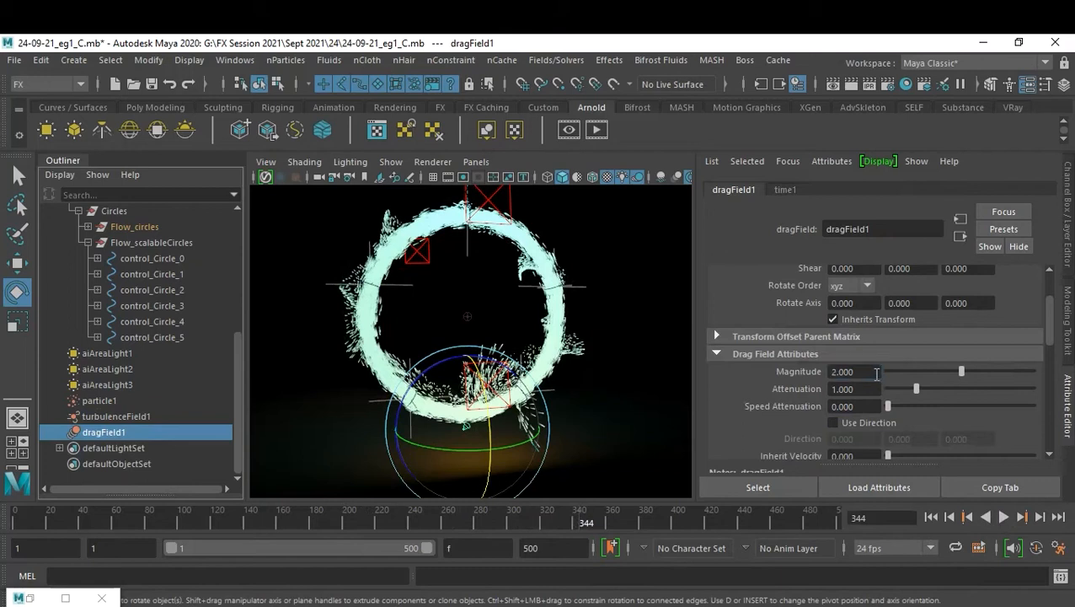
left_click(930, 517)
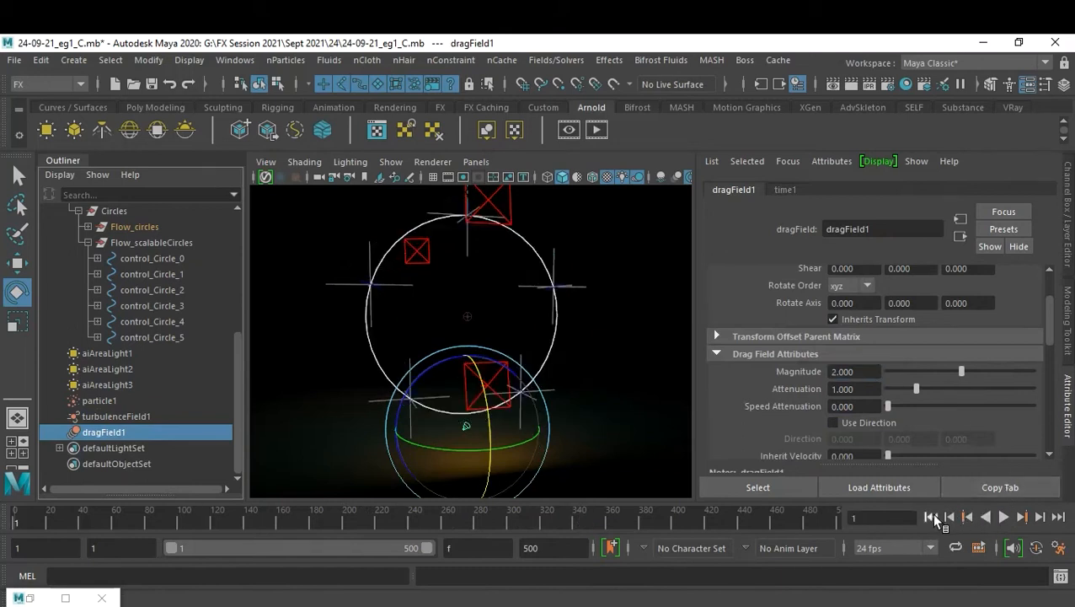
left_click(1003, 518)
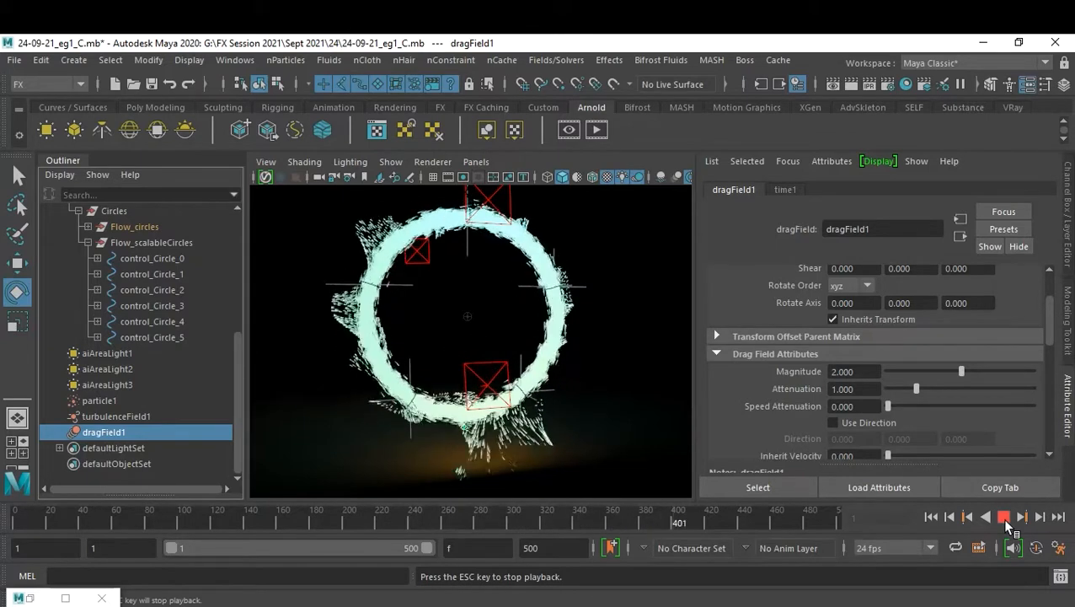
left_click(1004, 517)
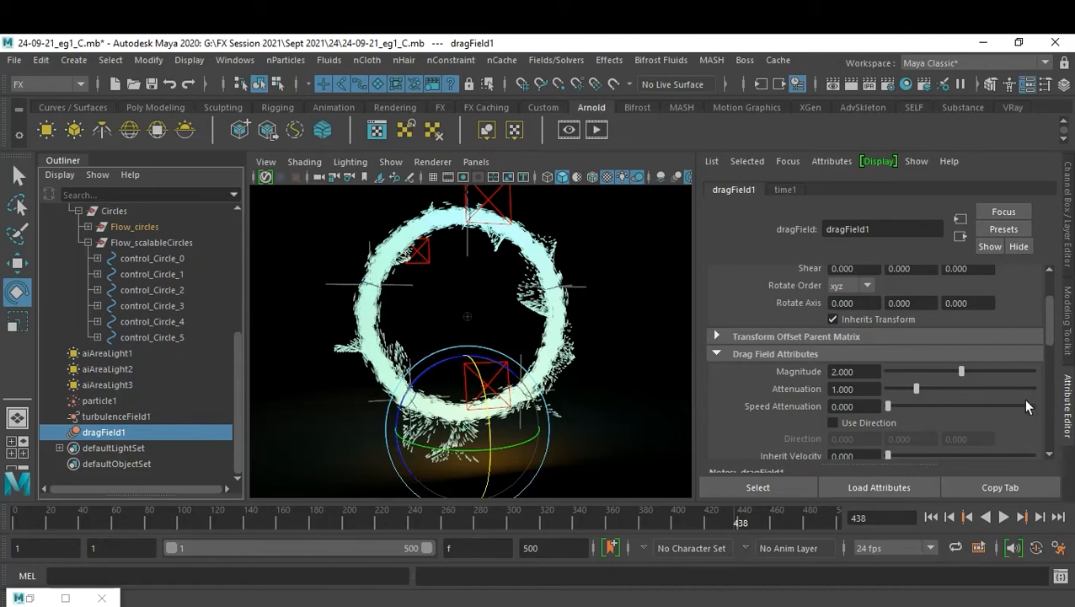
Turn on motion blur in the viewport and limit the displayed object types to nParticles and Dynamics.
left_click_drag(416, 347, 549, 394, "alt")
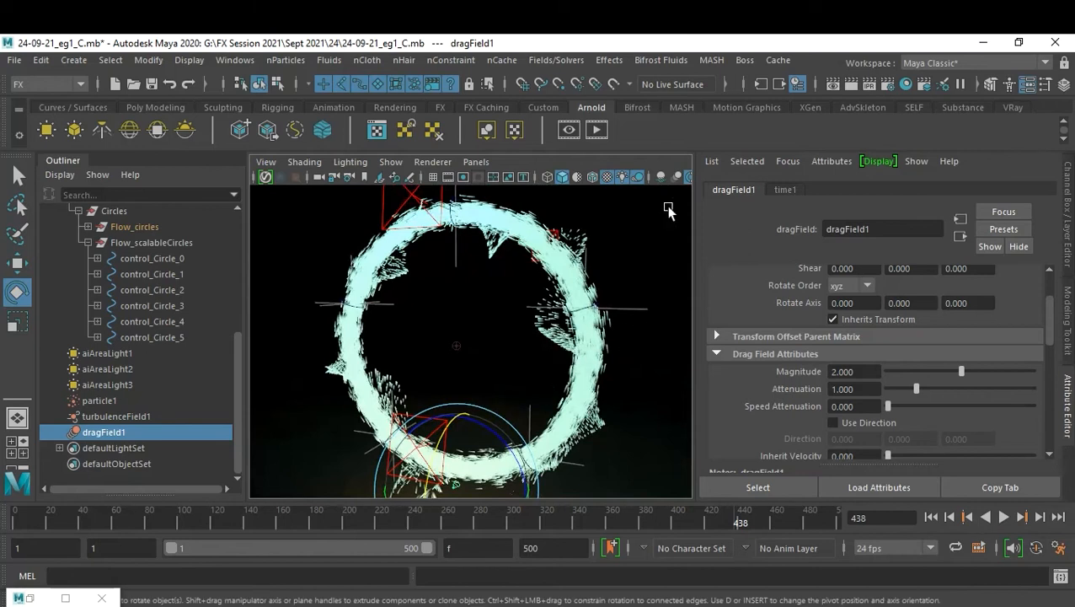
left_click(678, 177)
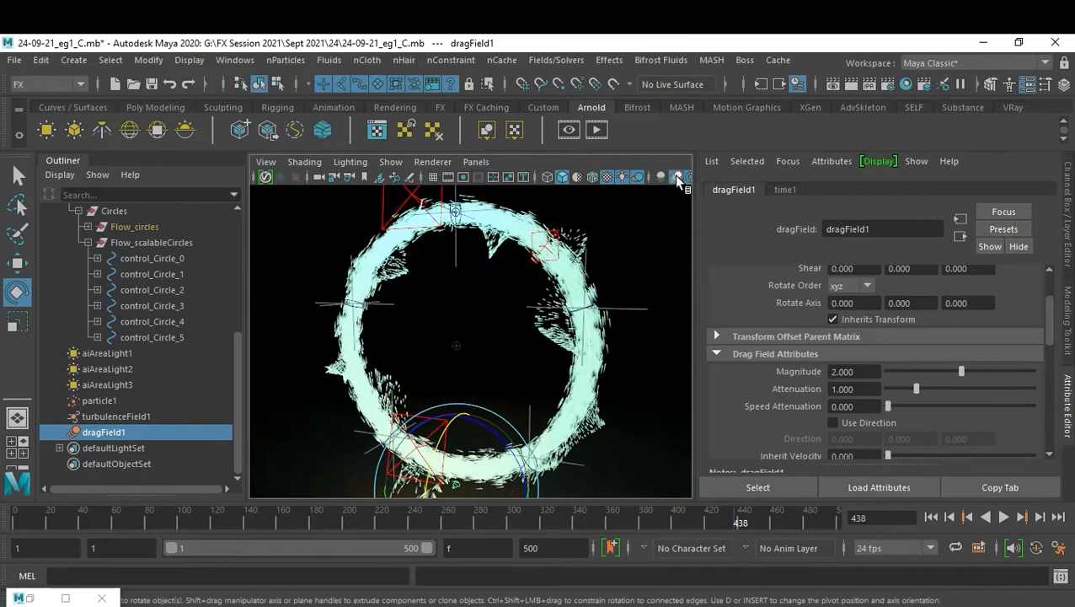
left_click(399, 160)
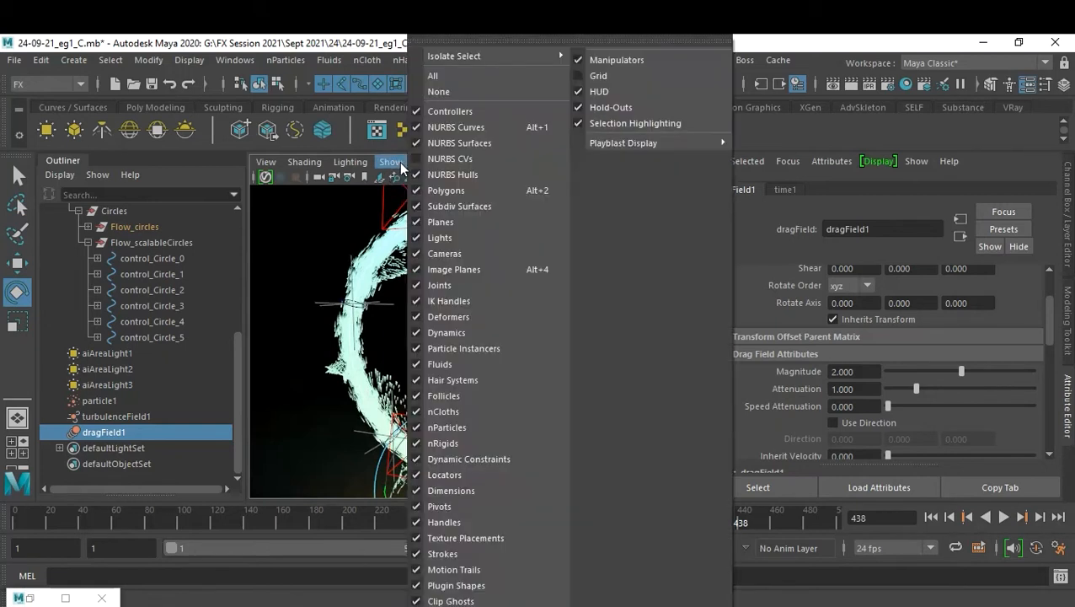
left_click(483, 91)
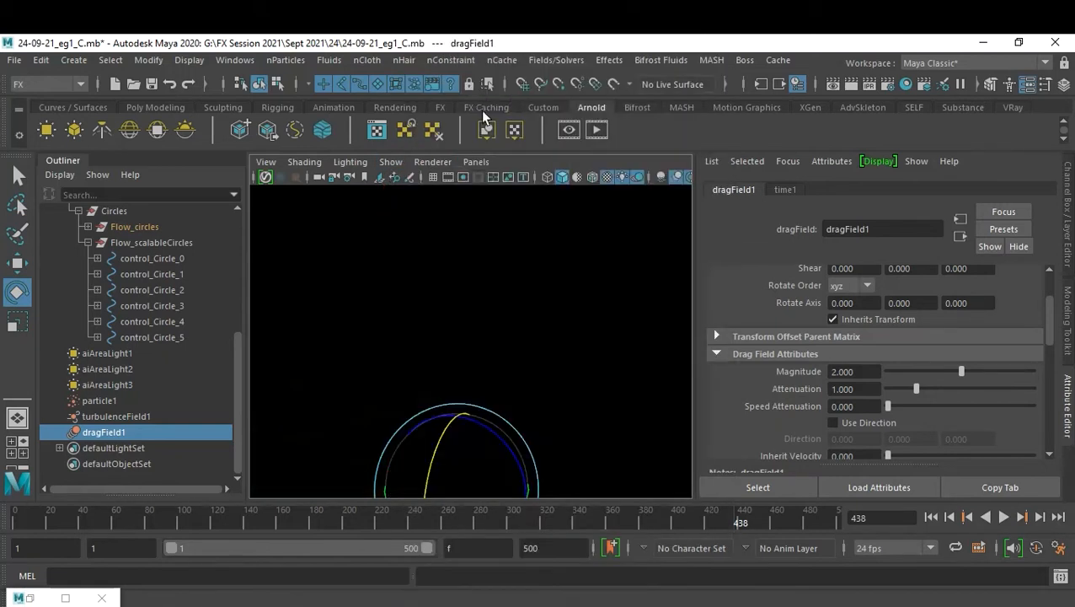
left_click(427, 242)
left_click(391, 162)
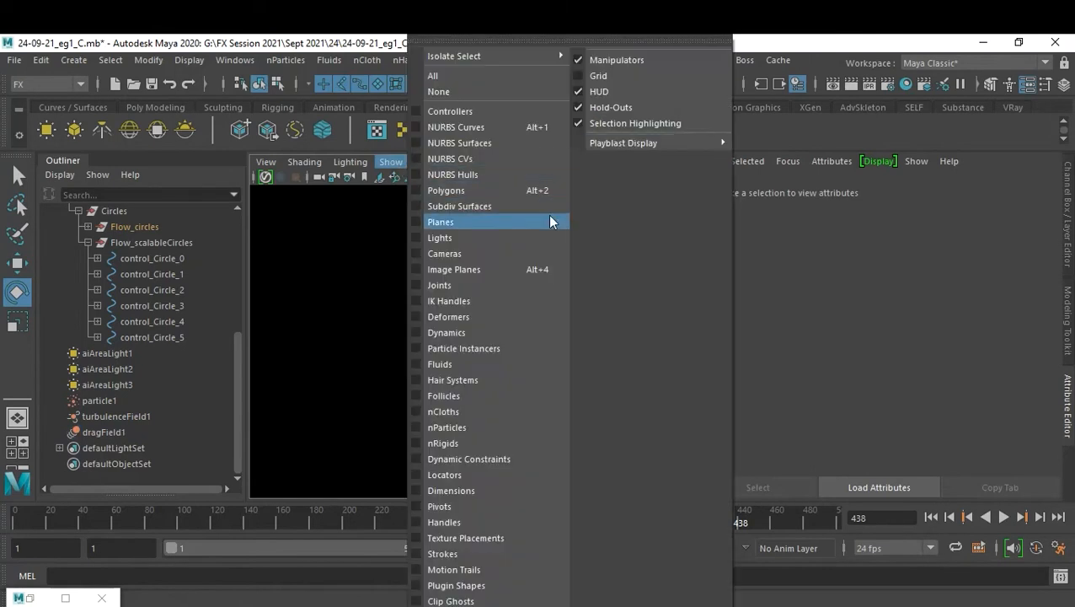
left_click(503, 427)
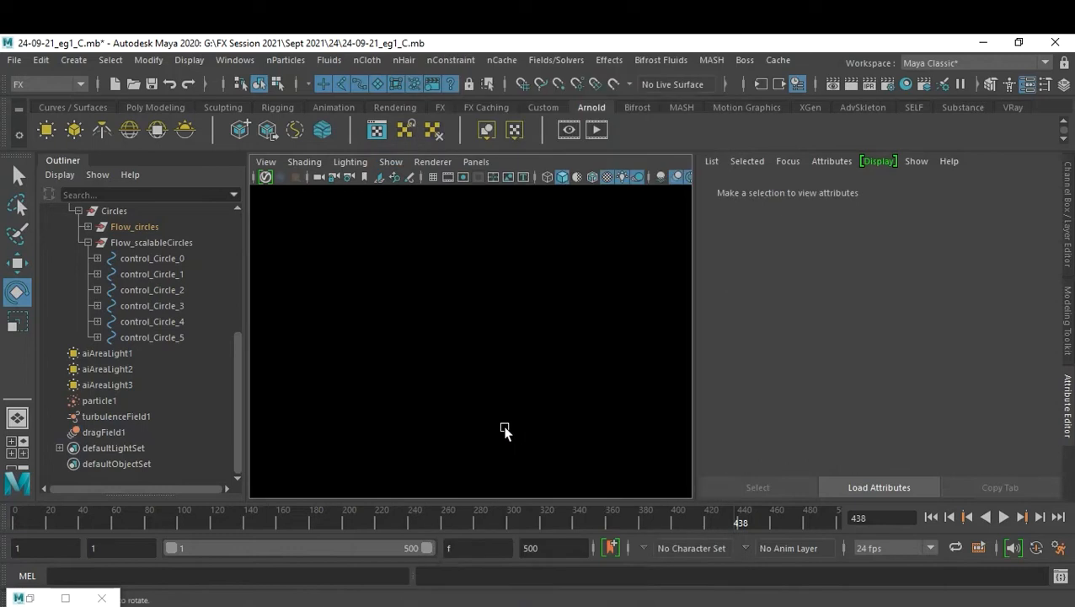
left_click(392, 161)
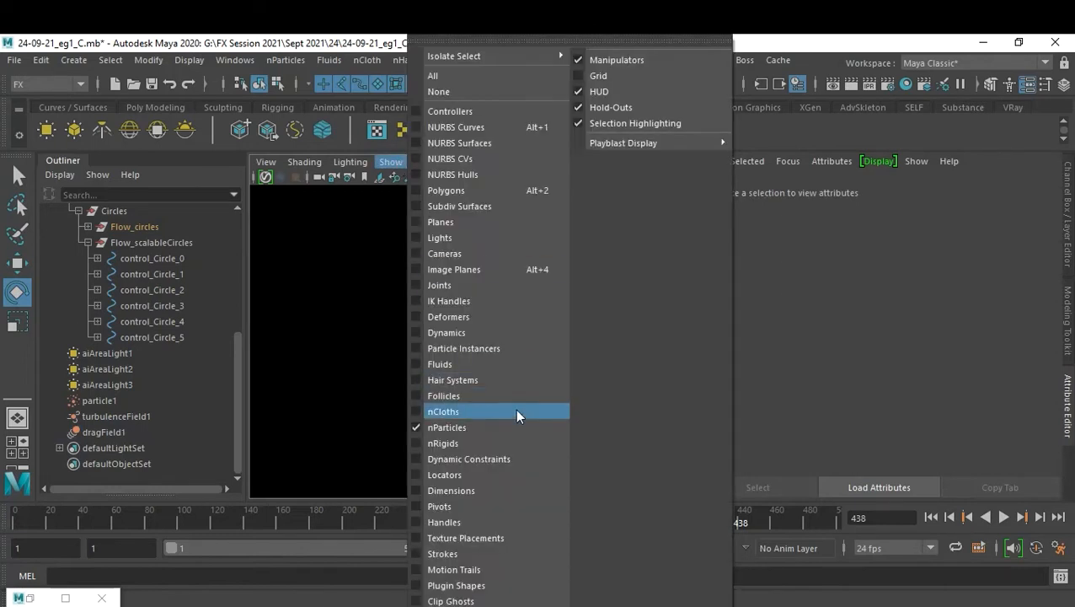
left_click(484, 332)
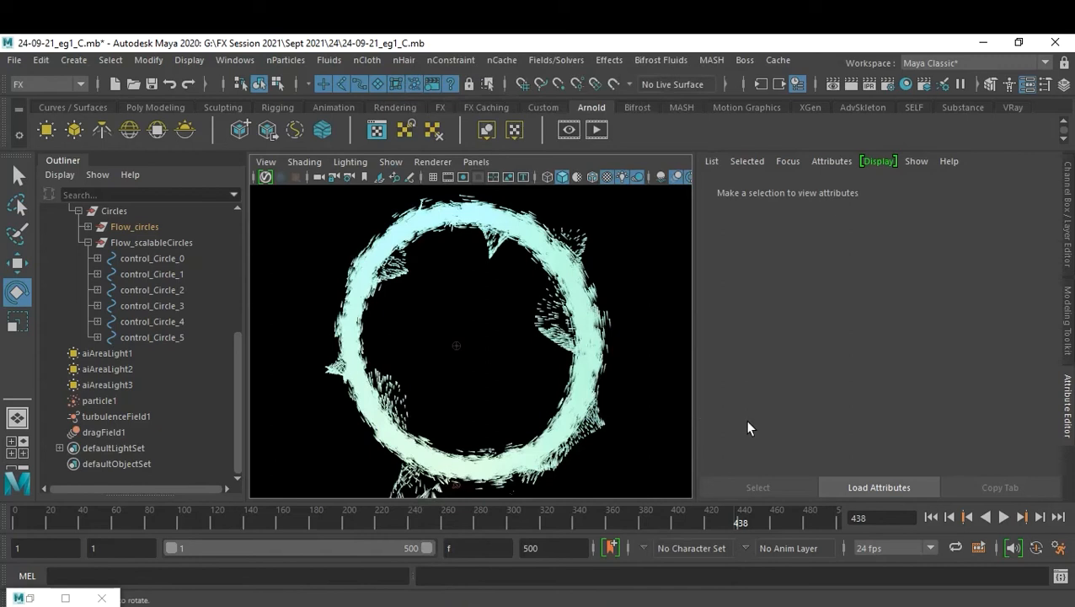
Turn off nParticles display in the viewport and hide the curve emitter, emitter1, at the ring's centre.
left_click(388, 161)
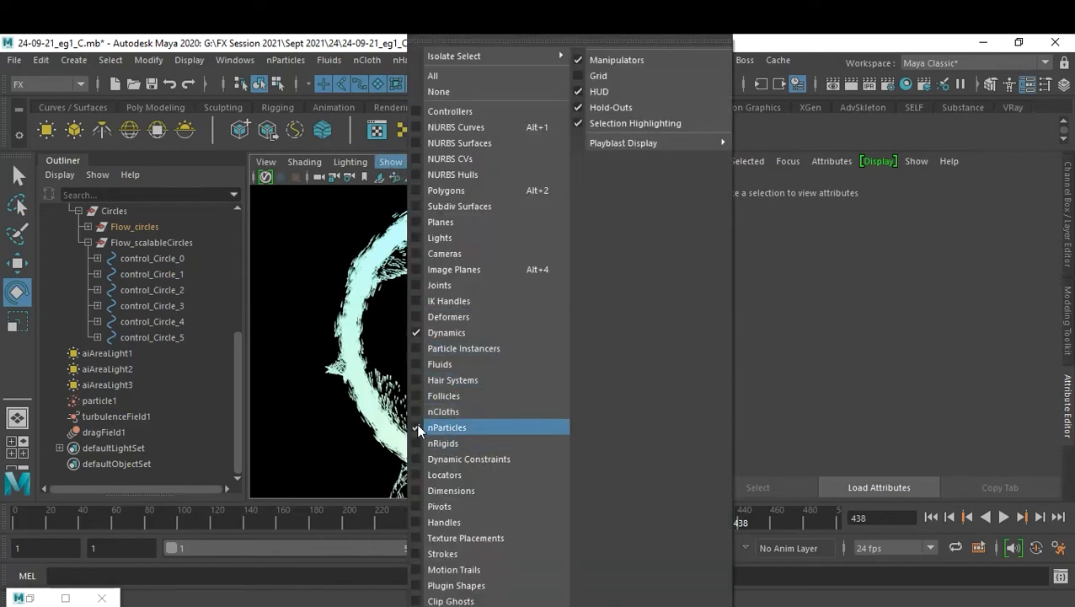
left_click(447, 428)
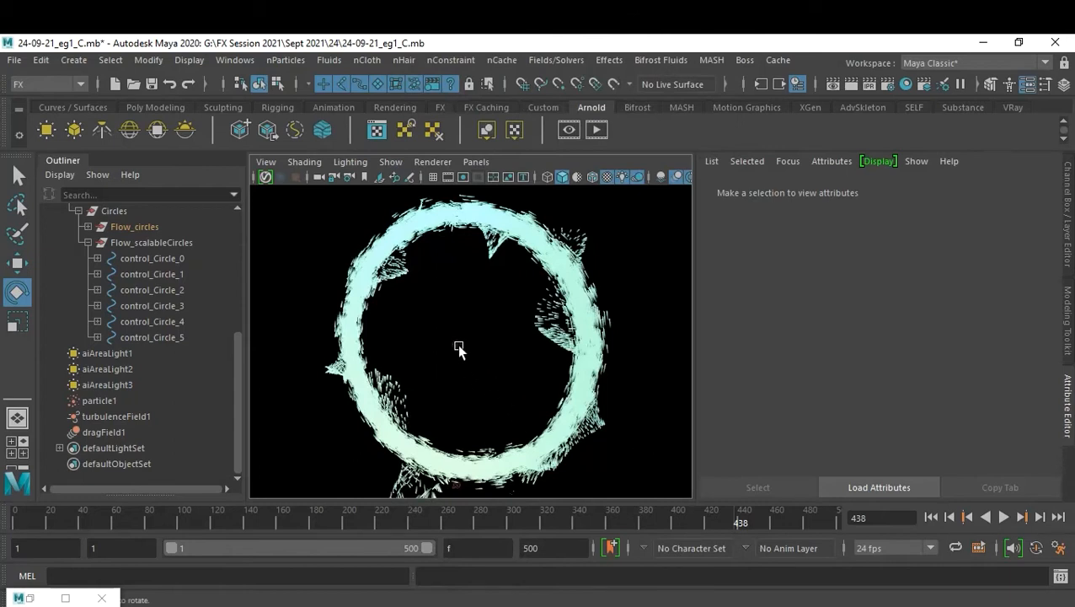
left_click(457, 347)
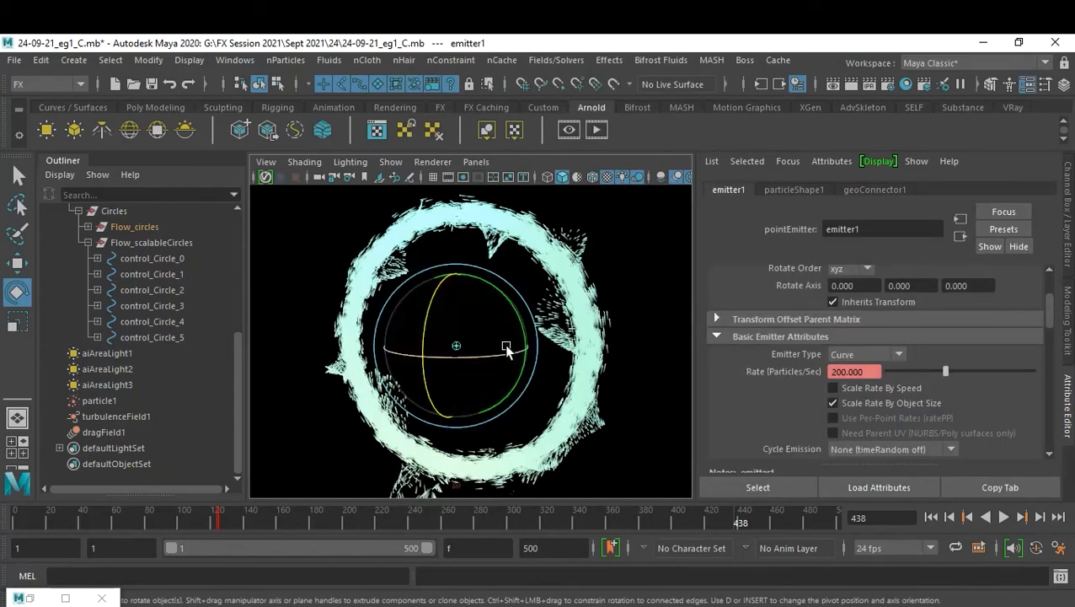
key("ctrl+h")
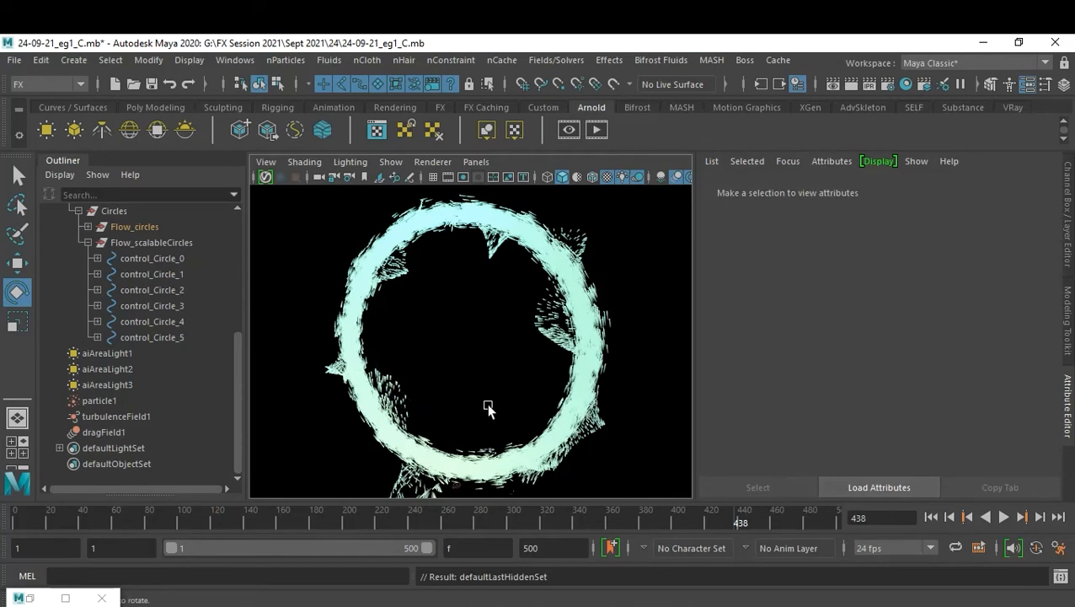
Hide the turbulenceField1 and dragField1 fields.
left_click(122, 415)
left_click(122, 432, "shift")
key("ctrl+h")
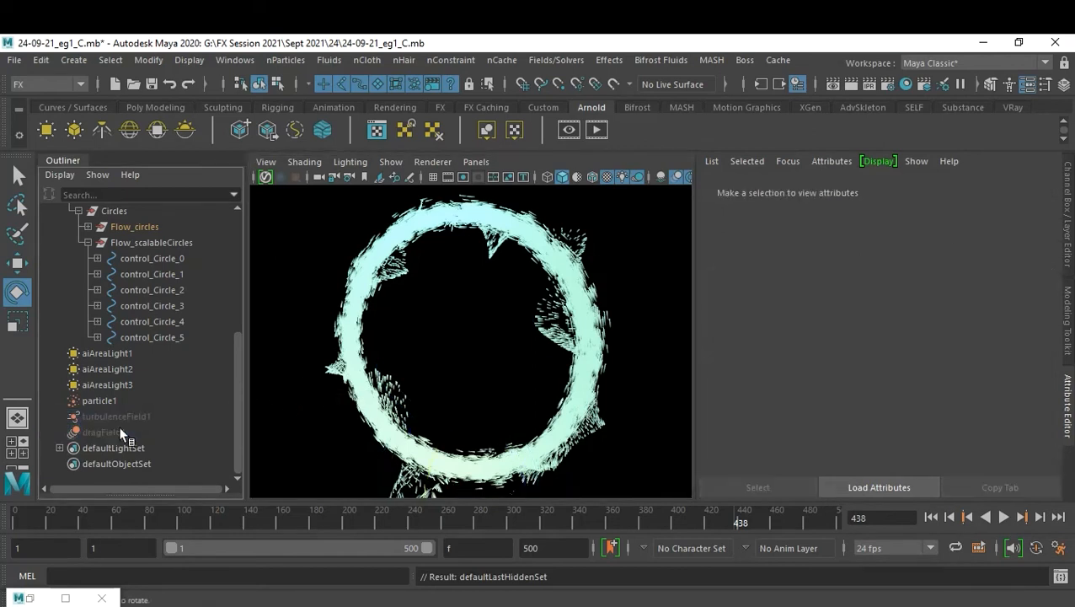
Turn on polygon display in the viewport so the ground disc shows with the particle ring.
left_click_drag(442, 380, 561, 369, "alt")
middle_click_drag(562, 369, 580, 336, "alt")
right_click_drag(581, 335, 499, 341, "alt")
left_click_drag(499, 341, 475, 371, "alt")
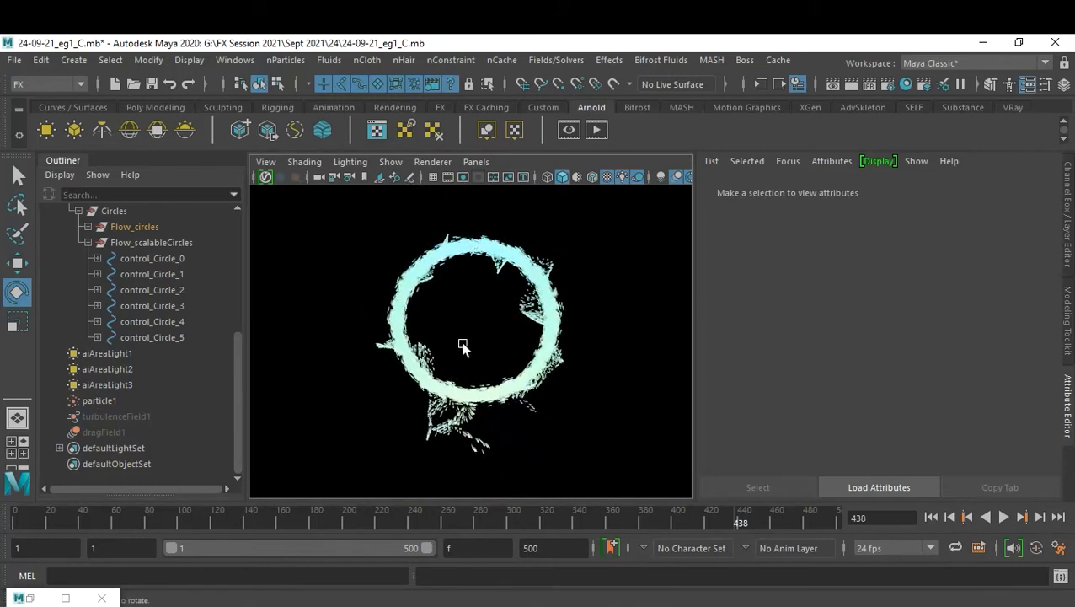
left_click(389, 163)
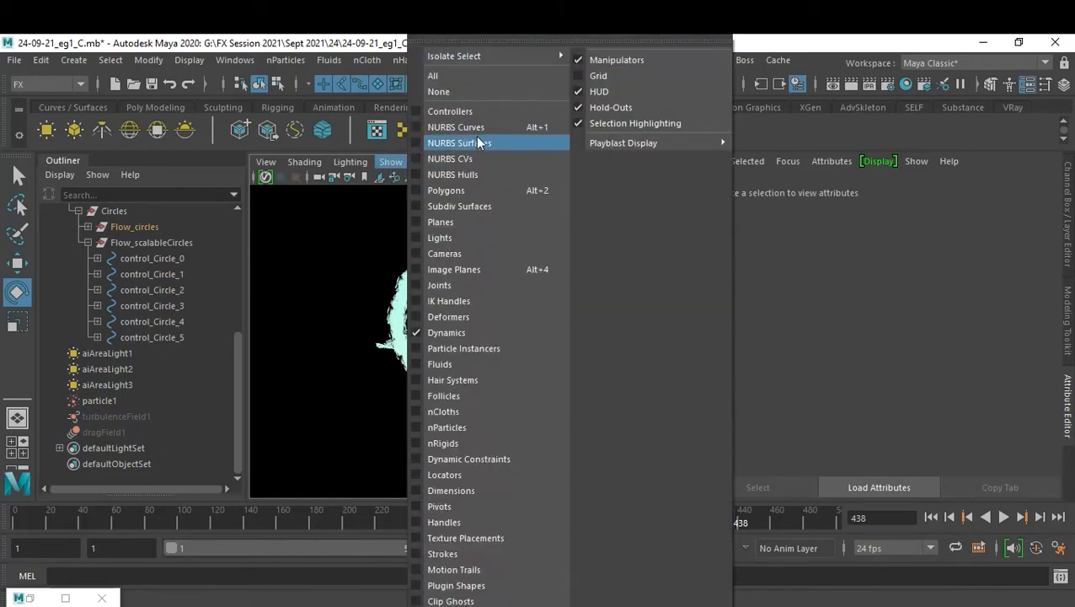
left_click(487, 190)
mouse_move(552, 406)
left_mouse_down("alt")
mouse_move(631, 385)
mouse_move(556, 403)
mouse_move(271, 377)
mouse_move(681, 391)
mouse_move(498, 400)
mouse_move(642, 398)
left_mouse_up("alt")
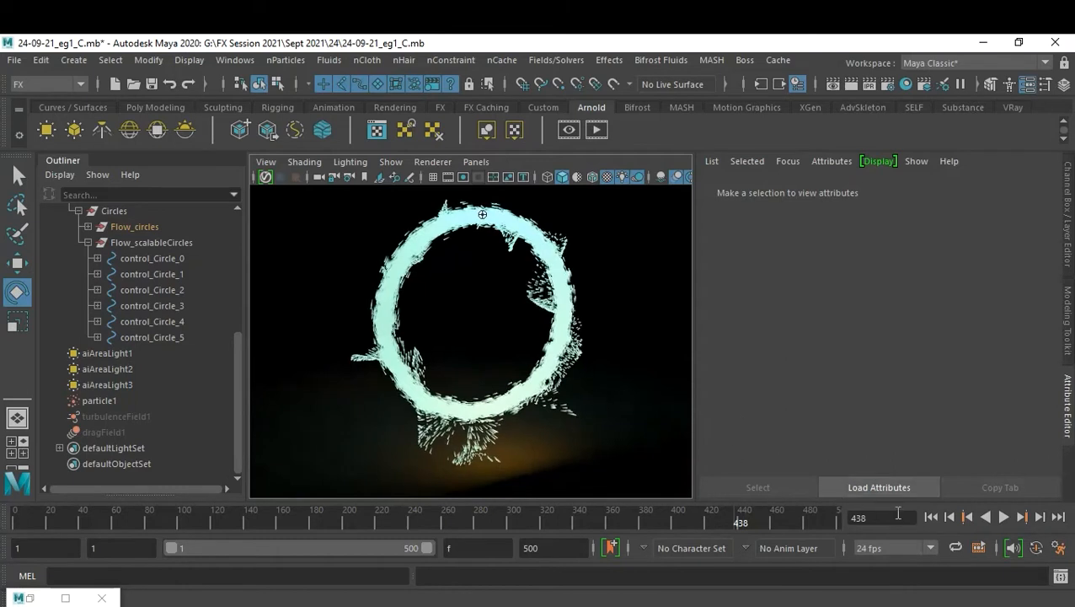
Return to the first frame and hide Flow_emitter.
left_click(930, 517)
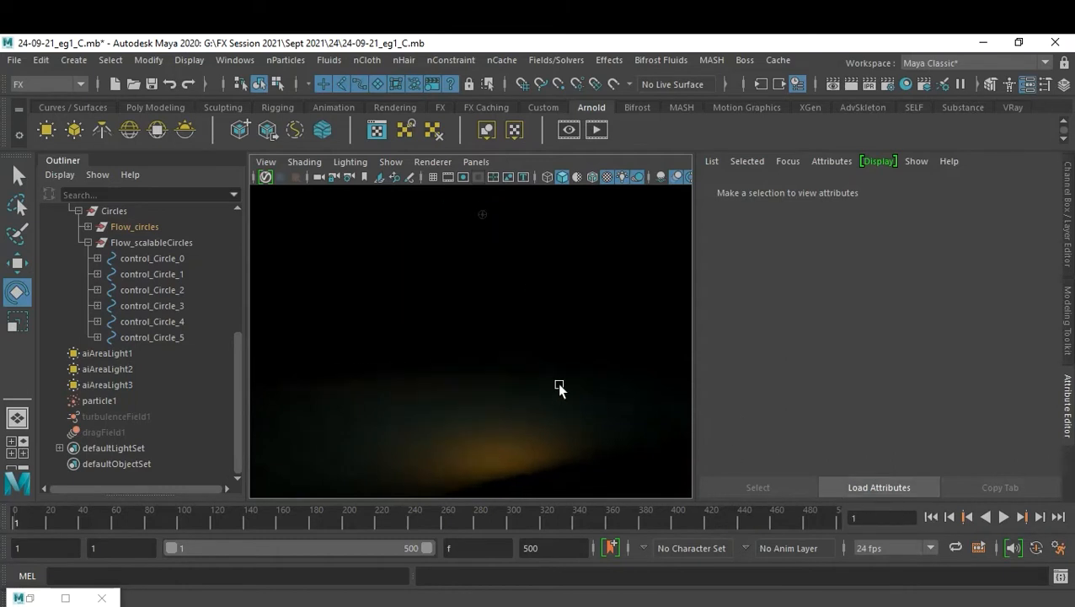
left_click(482, 218)
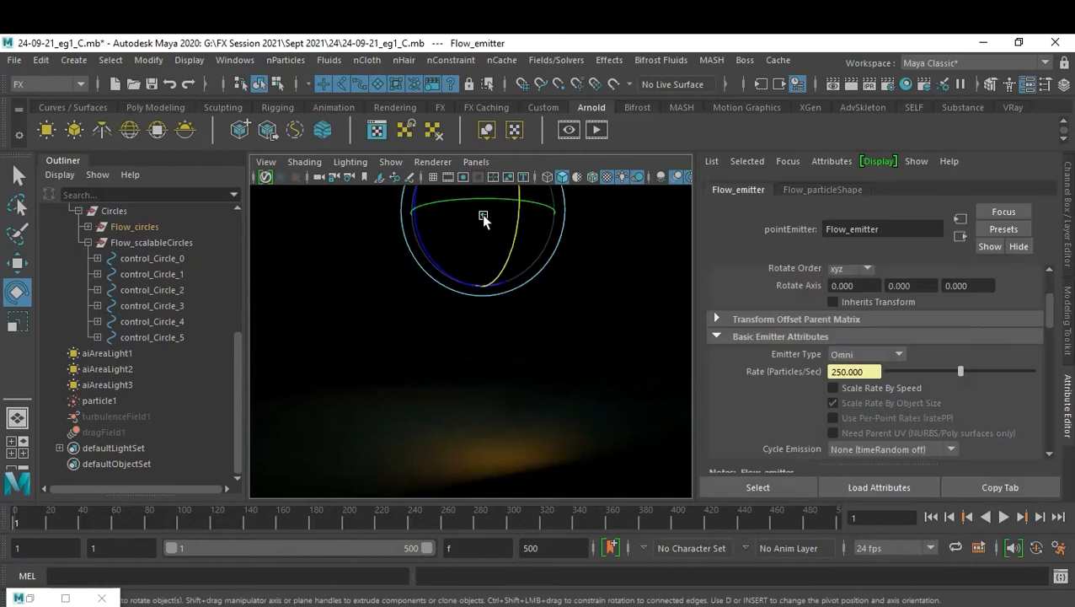
key("ctrl+h")
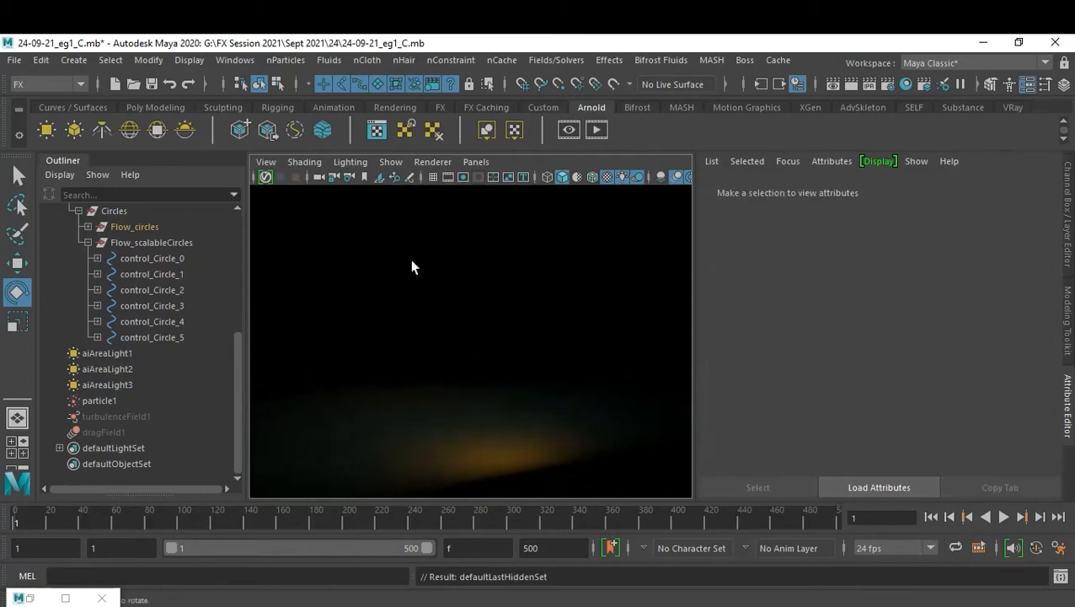
Select the persp camera, show its channels, and key its current view at frame 1.
scroll(160, 291, "up", 5)
left_click(103, 214)
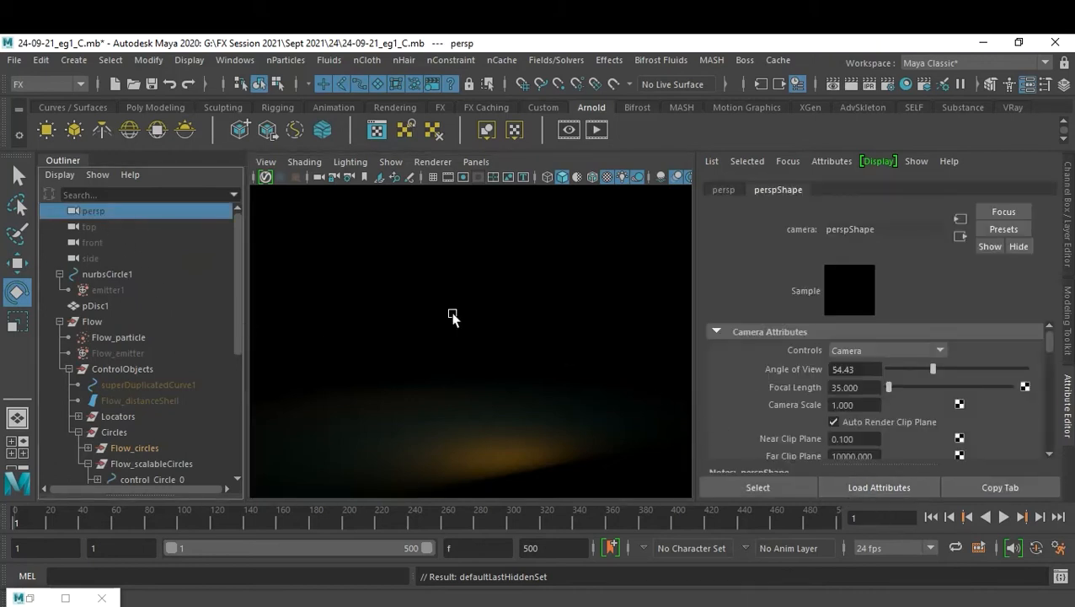
key("ctrl+a")
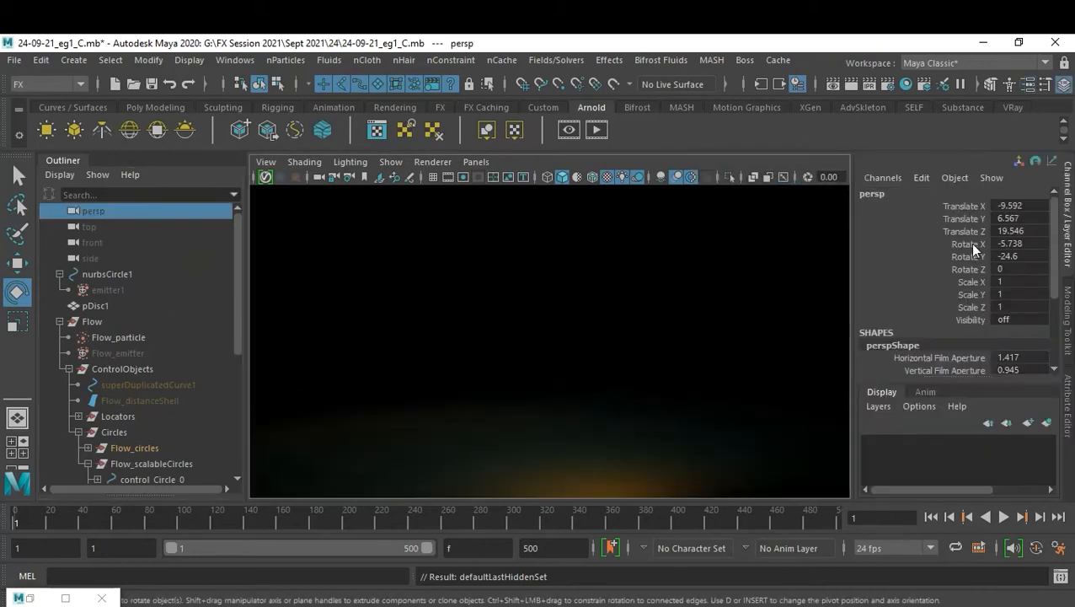
key("s")
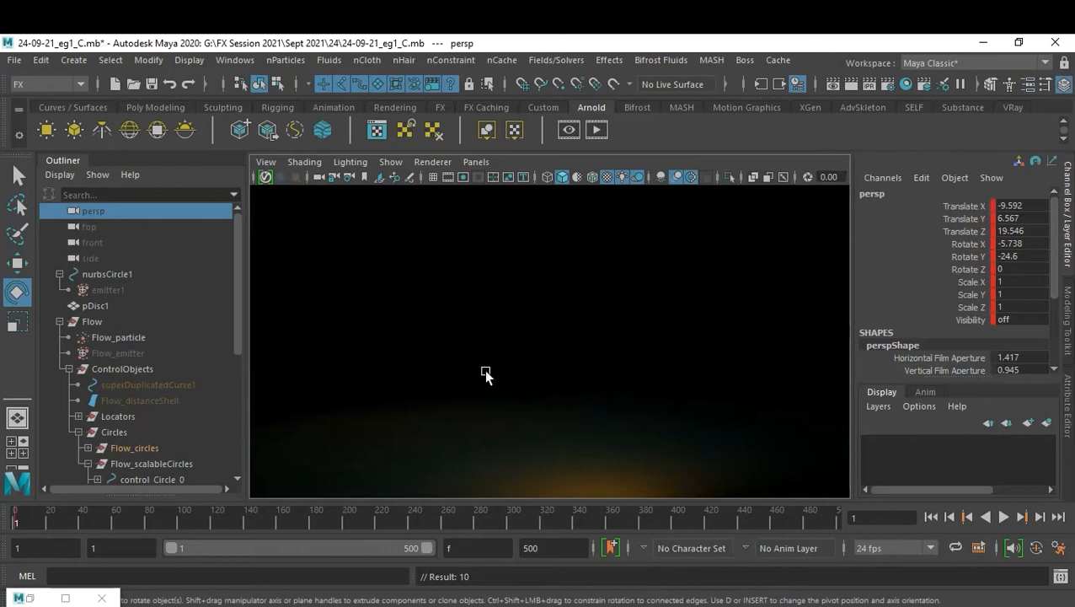
Play the simulation from the first frame to check the ring's framing in the camera, then rewind.
left_click(841, 516)
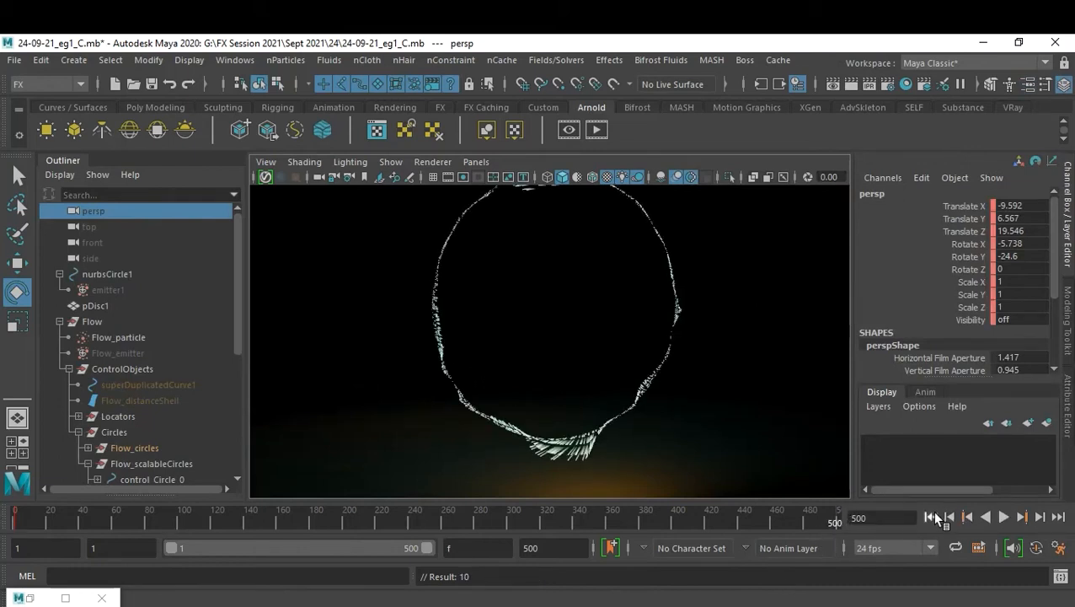
left_click(936, 516)
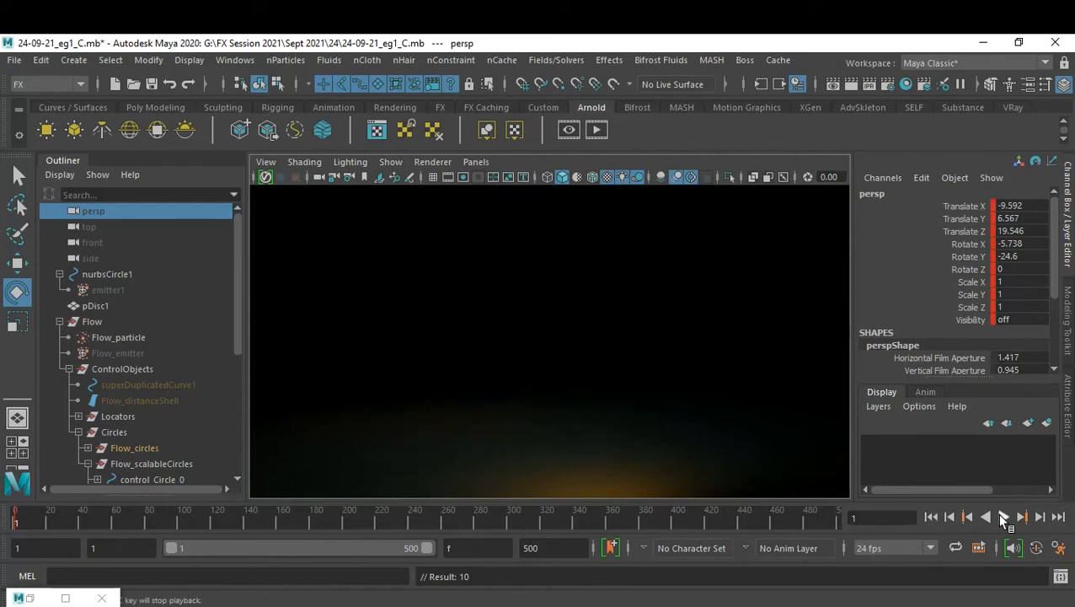
left_click(1003, 516)
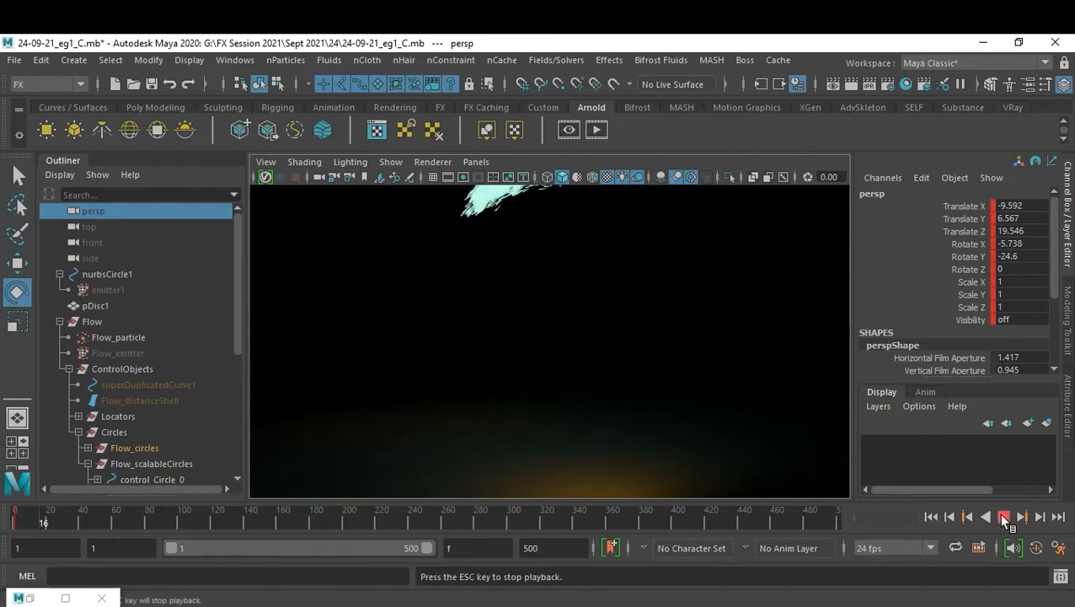
left_click(1002, 516)
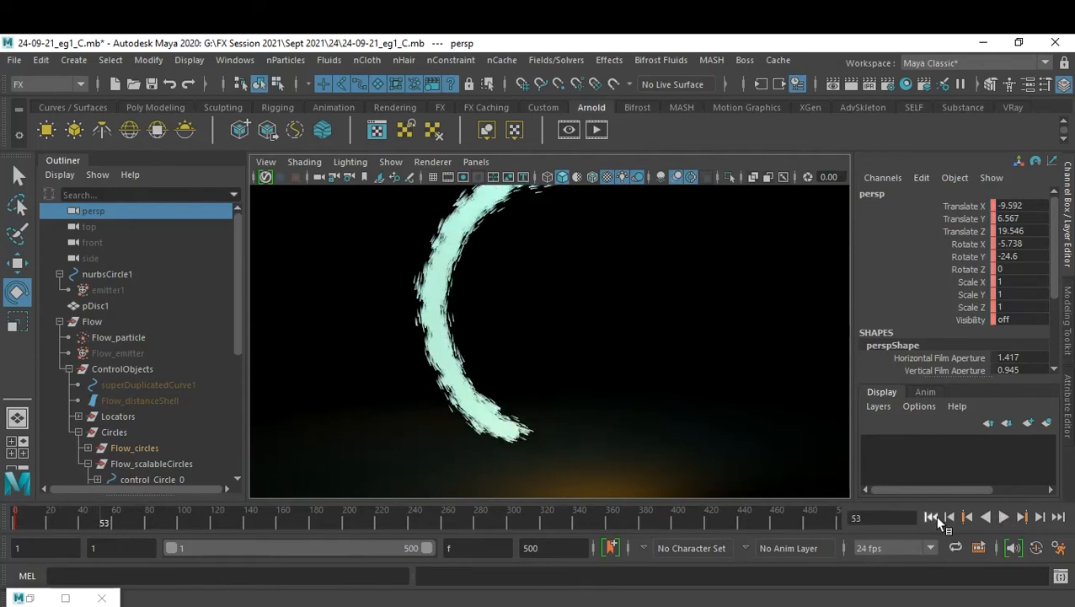
scroll(532, 394, "down", 3)
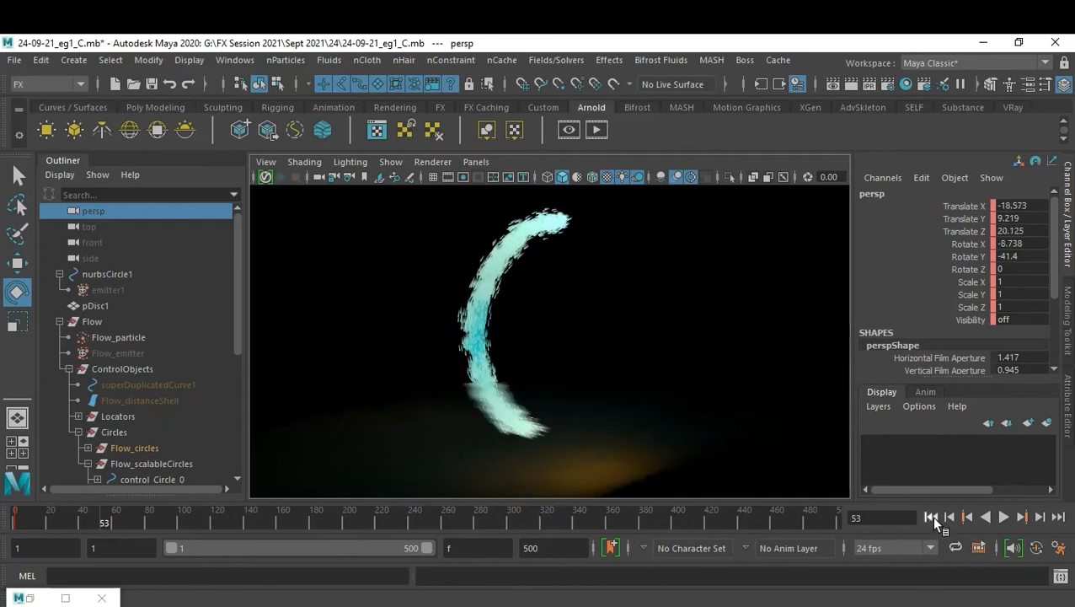
left_click(937, 516)
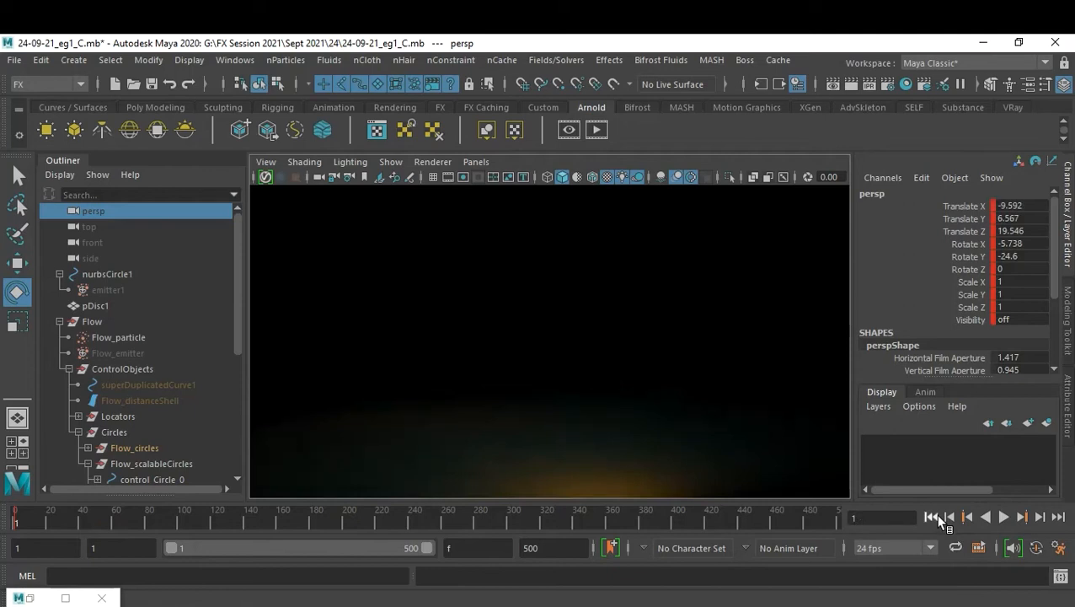
Cut the persp camera's key at frame 1 and play the simulation until frame 82.
right_click(18, 526)
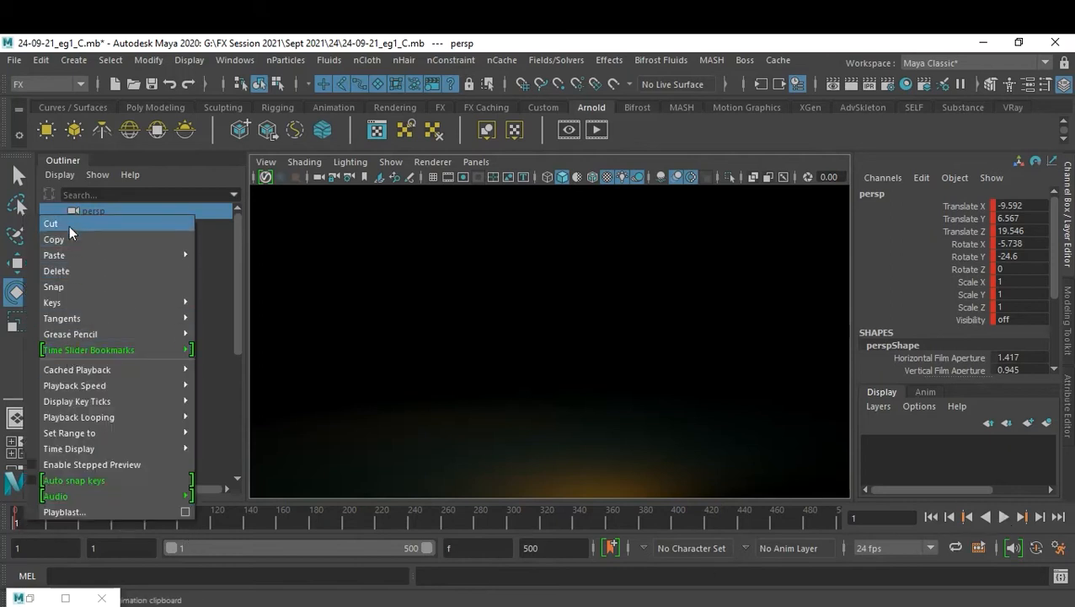
left_click(69, 225)
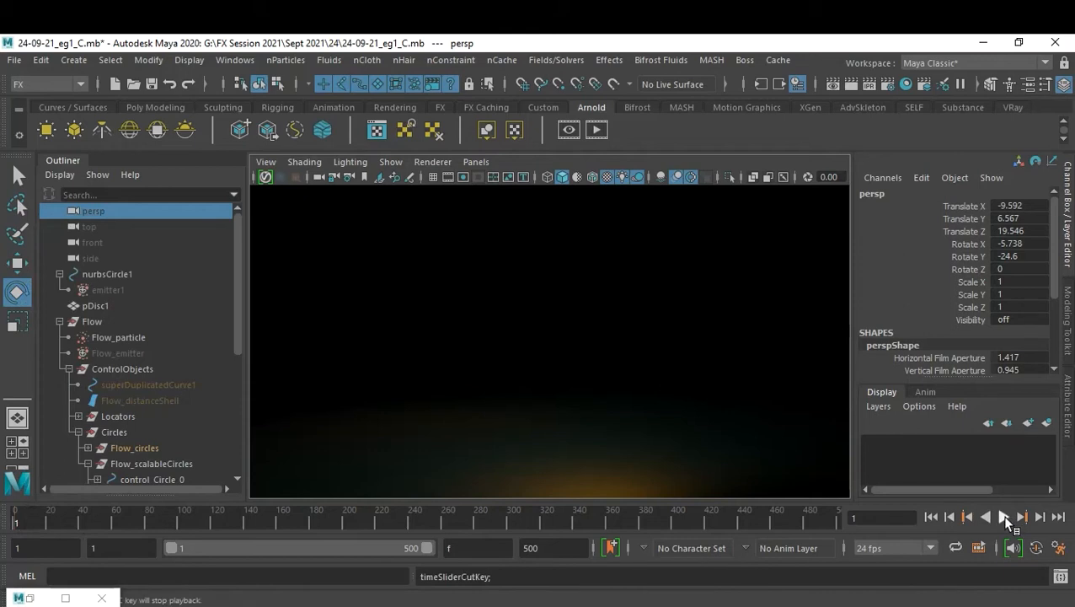
left_click(1004, 515)
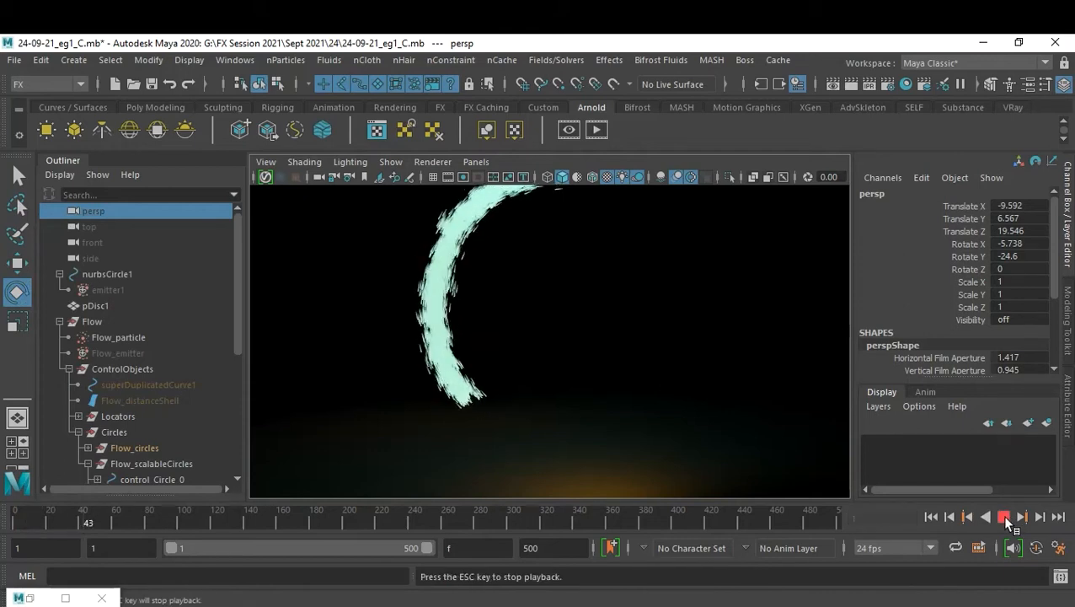
left_click(1004, 517)
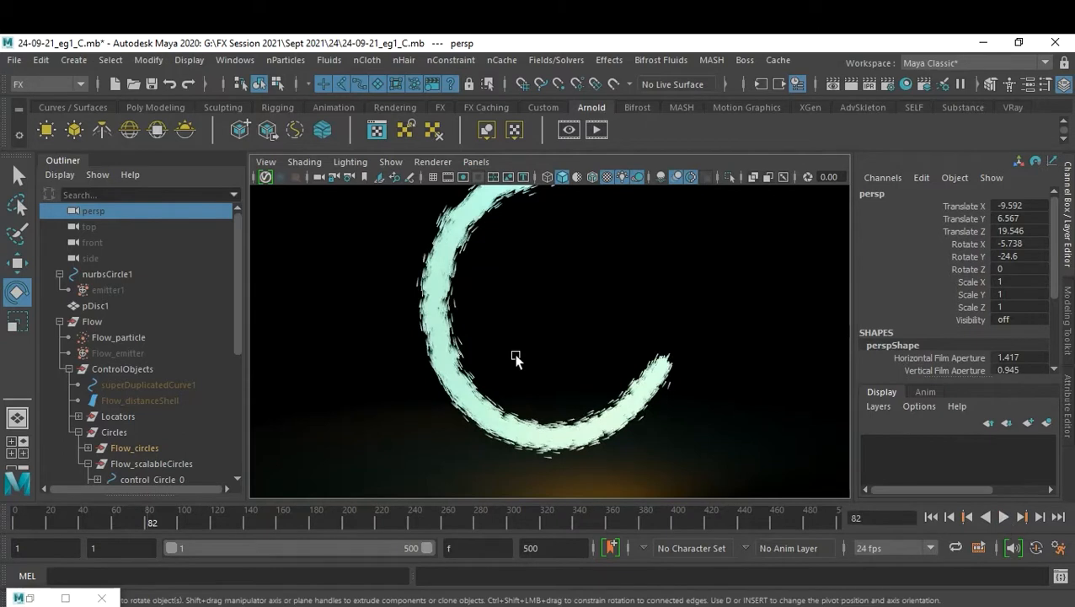
Reframe the persp camera on the whole ring at about (-14.3, 6.9, 21.3) and key it at frame 1.
mouse_move(600, 374)
left_mouse_down("alt")
mouse_move(600, 401)
mouse_move(603, 385)
left_mouse_up("alt")
middle_click_drag(601, 380, 595, 402, "alt")
left_click_drag(597, 405, 600, 402, "alt")
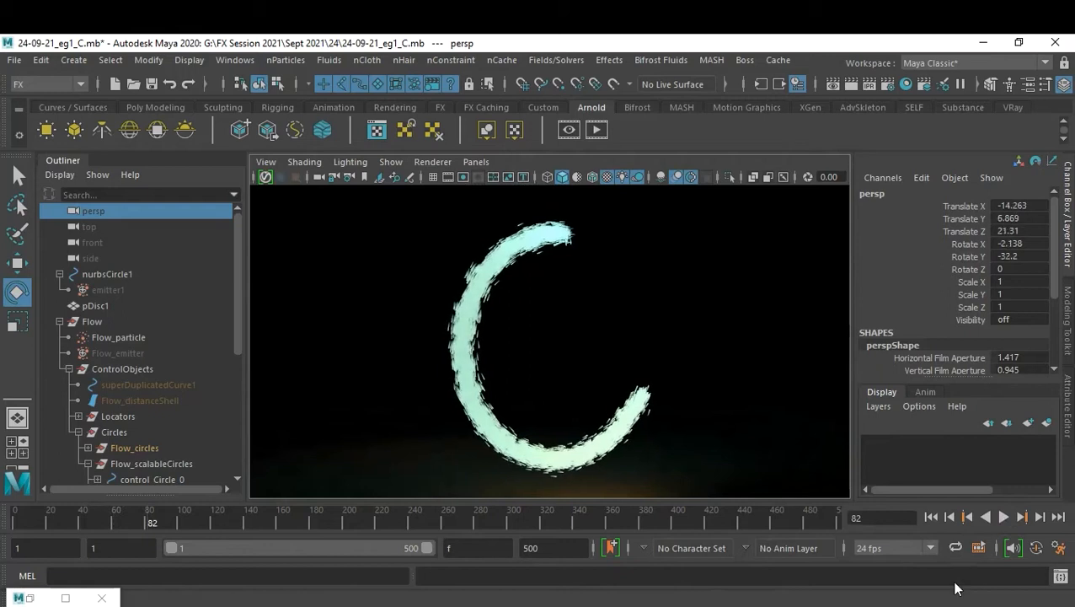
left_click(932, 517)
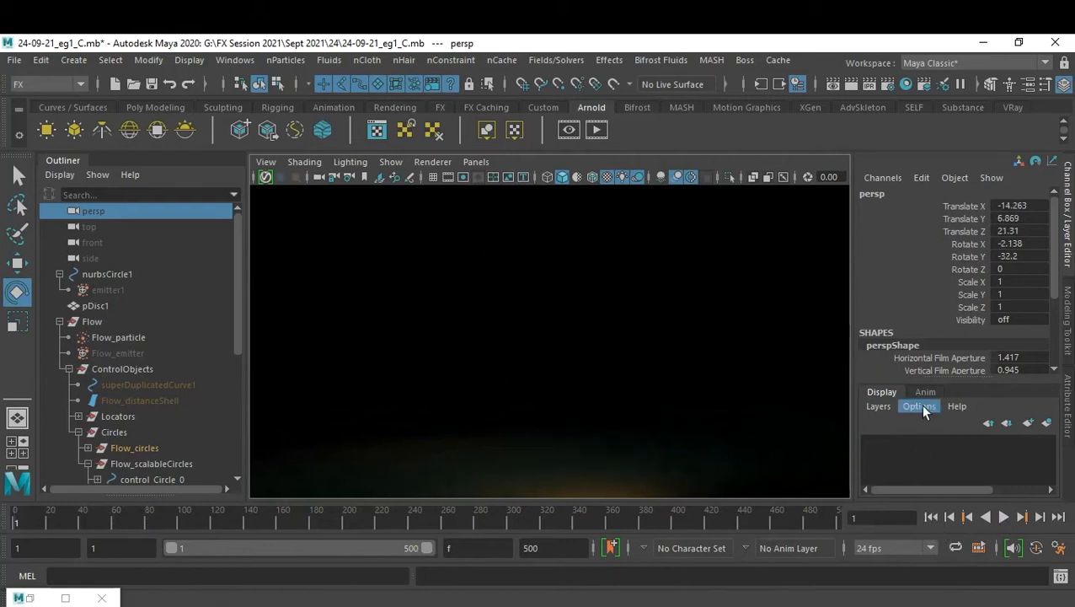
key("s")
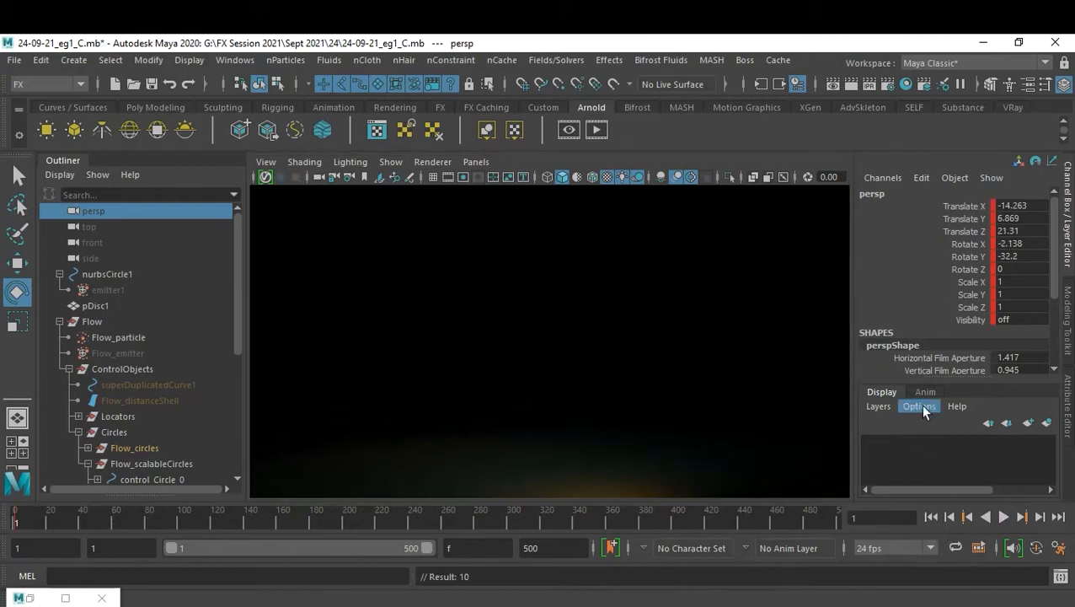
Play to frame 114, orbit the persp camera to about (8.4, 3.5, 21.6) with Rotate Y 19.4, and key it.
left_click(1003, 517)
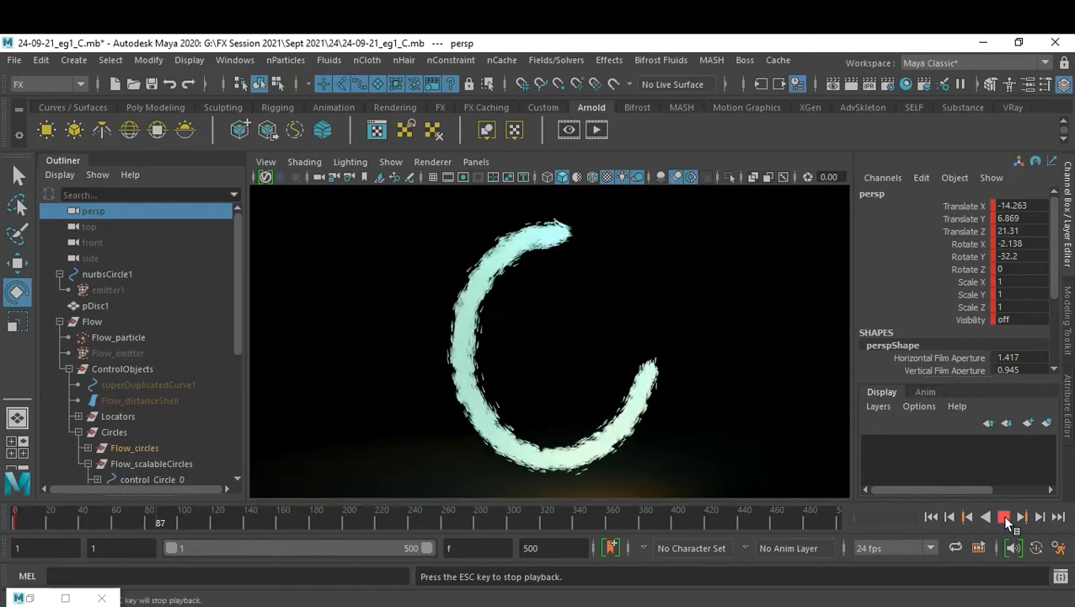
left_click(1002, 516)
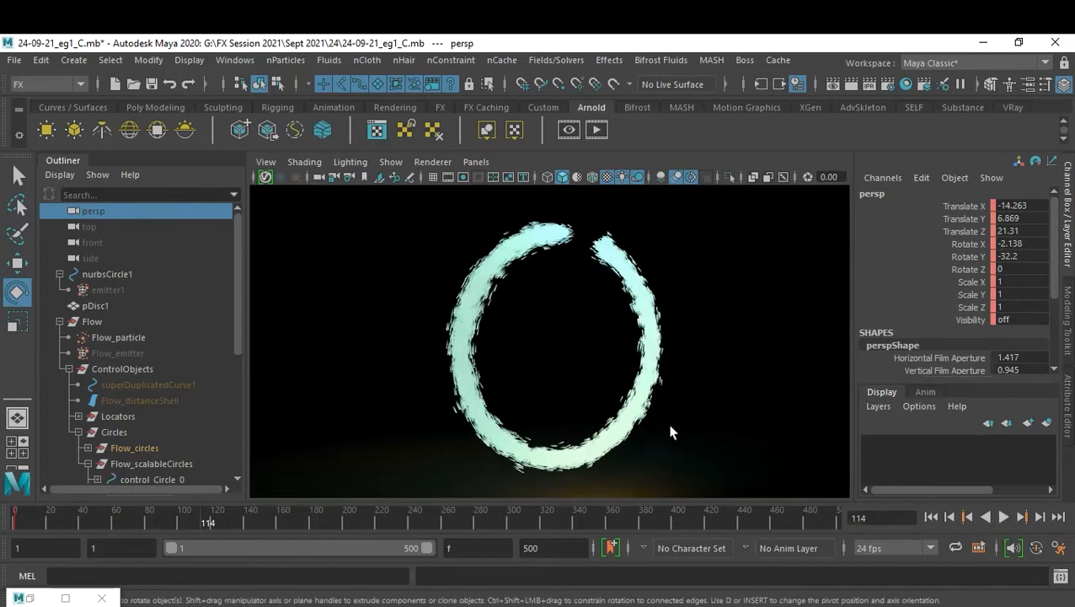
left_click_drag(670, 432, 641, 440, "alt")
right_click_drag(643, 440, 655, 437, "alt")
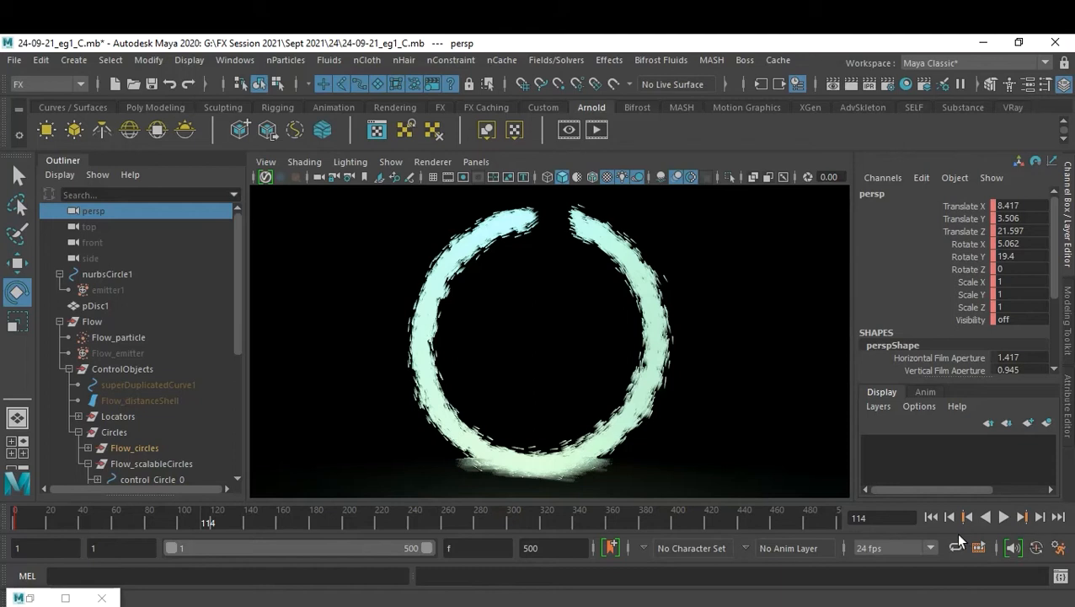
key("s")
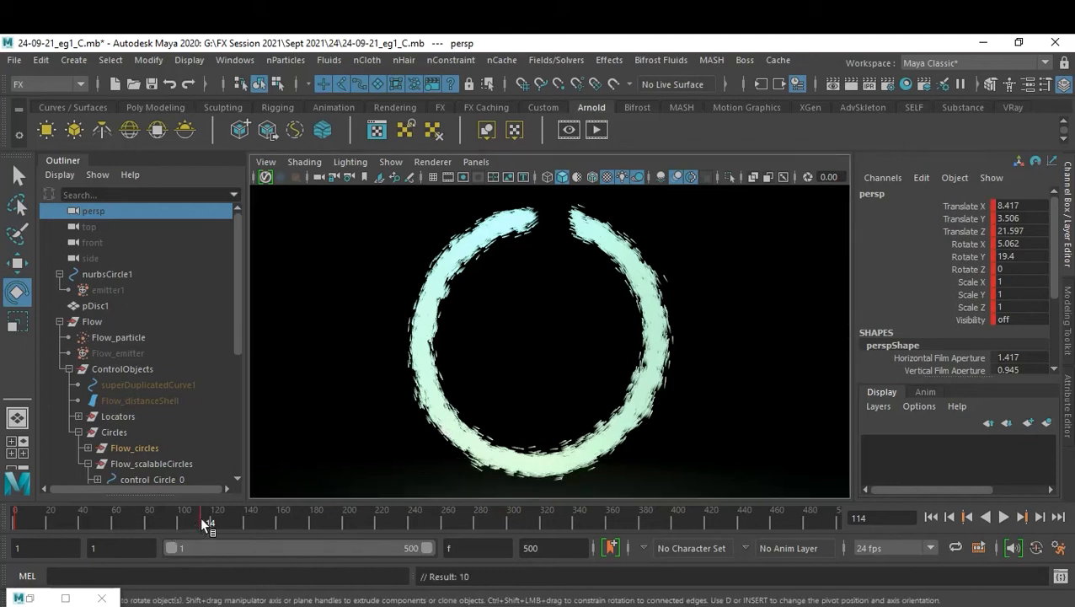
Key the same persp camera view at frame 500, then cut the key at frame 114 and rewind to frame 1.
left_click(1059, 517)
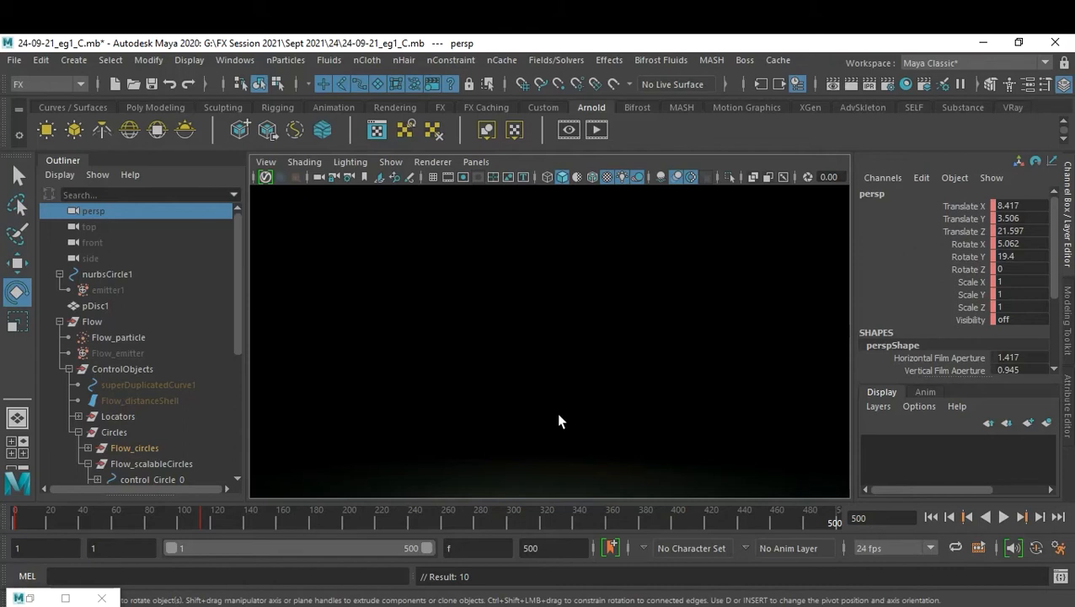
key("s")
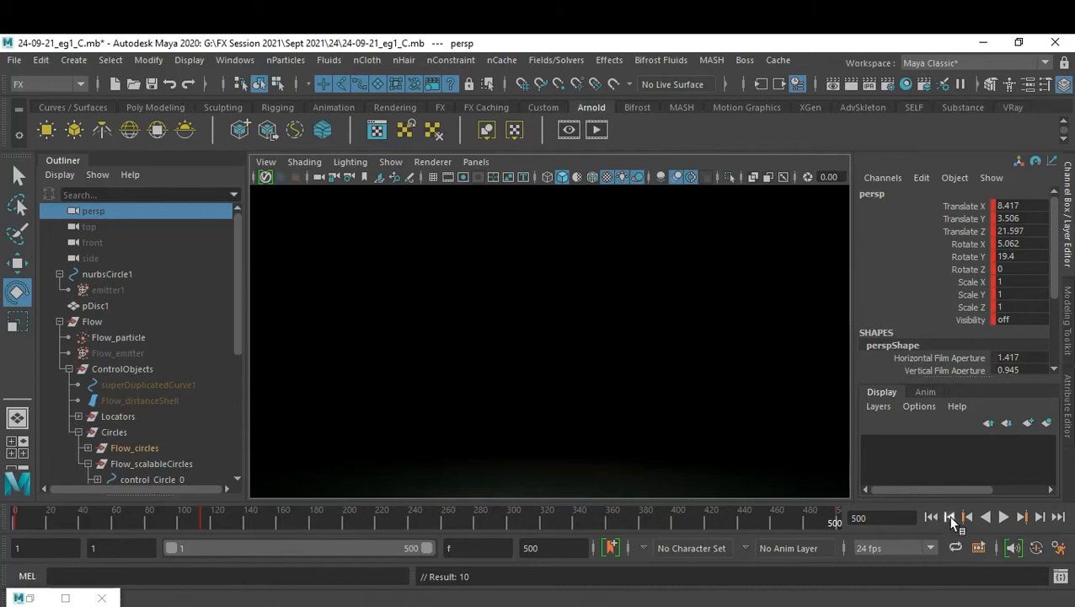
right_click(202, 522)
left_click(227, 222)
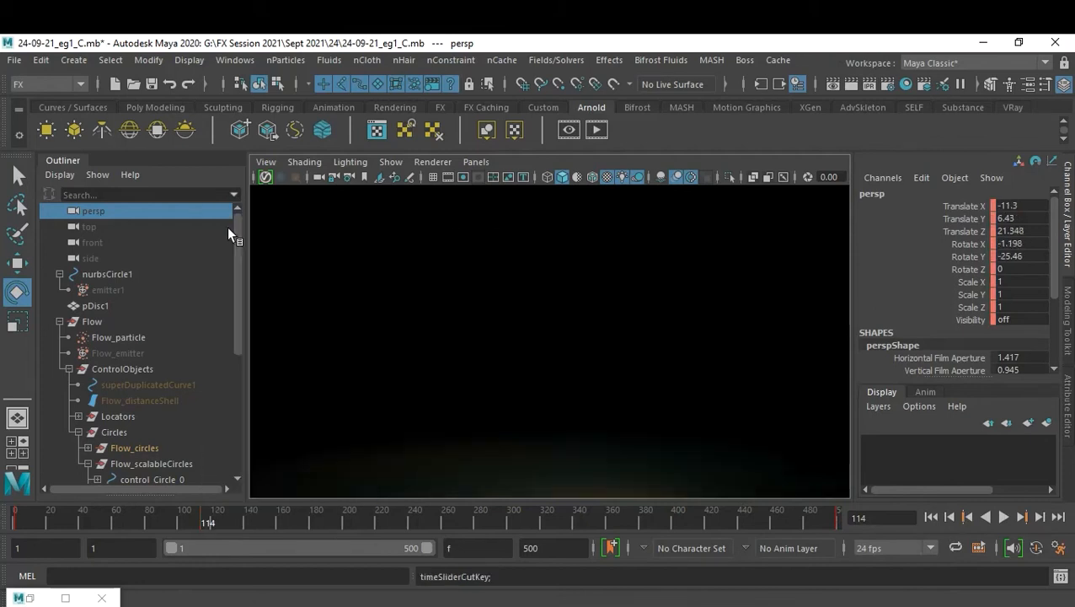
left_click(930, 516)
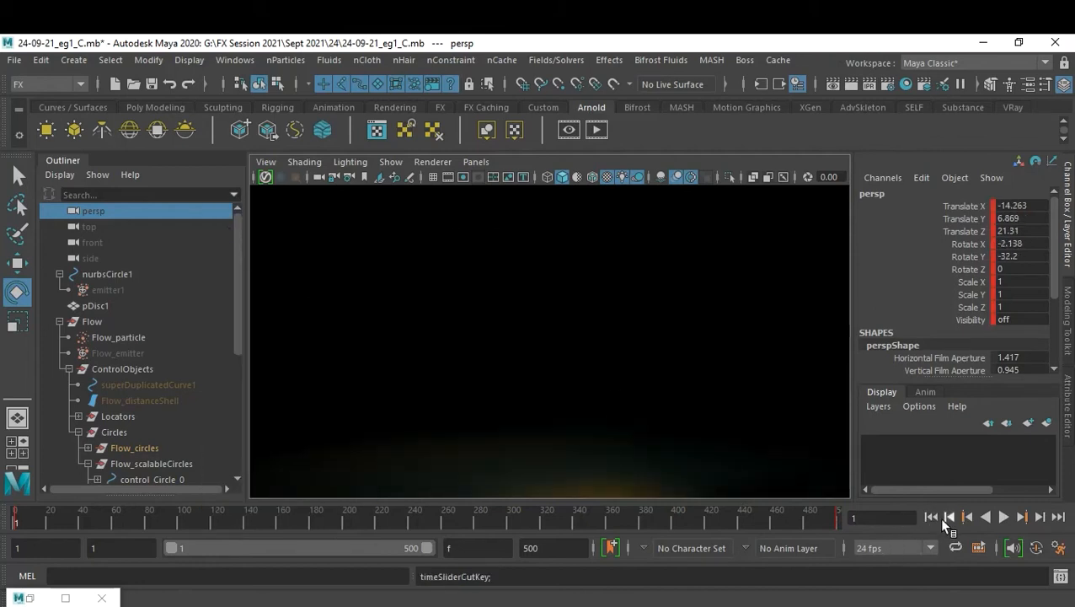
Play the simulation from frame 1 to frame 284 to review the camera move around the ring.
left_click(1003, 516)
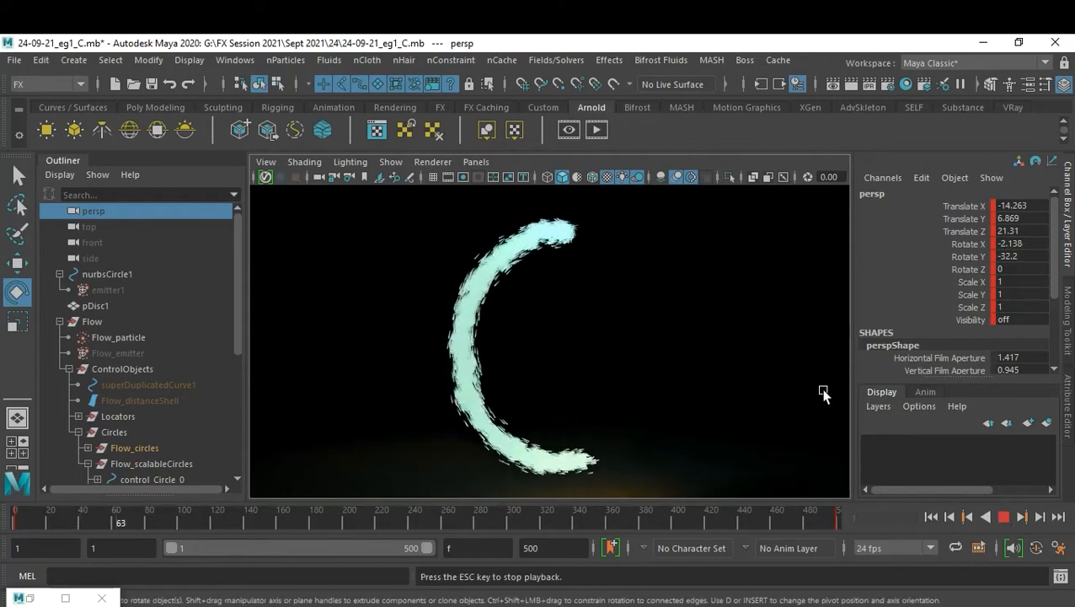
left_click(1002, 517)
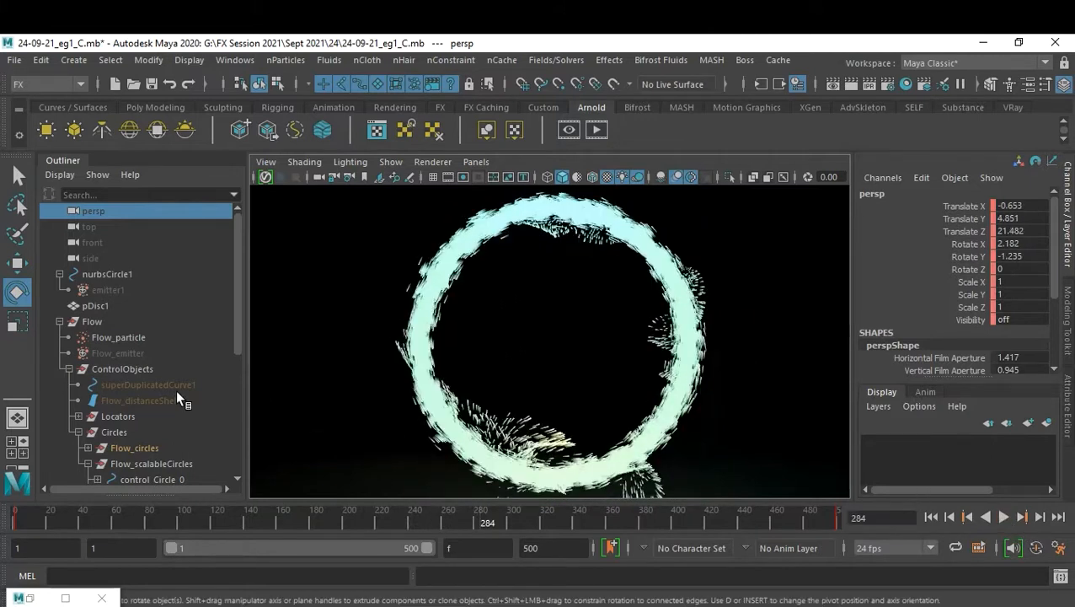
Open the attributes of aiAreaLight1 and try its exposure at about 2.17 and 4.08.
scroll(176, 395, "down", 5)
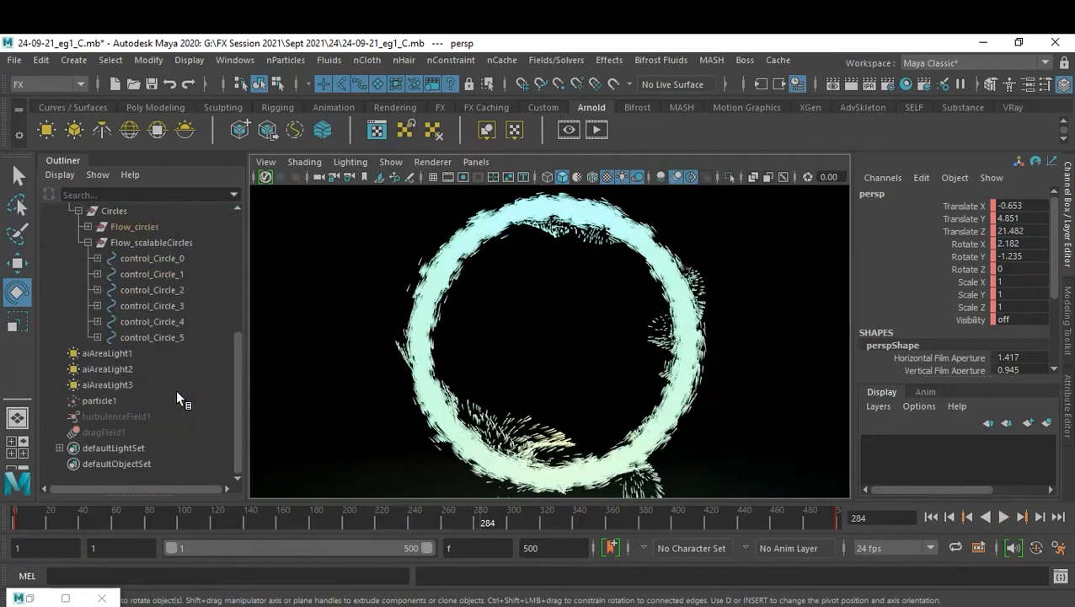
left_click(120, 354)
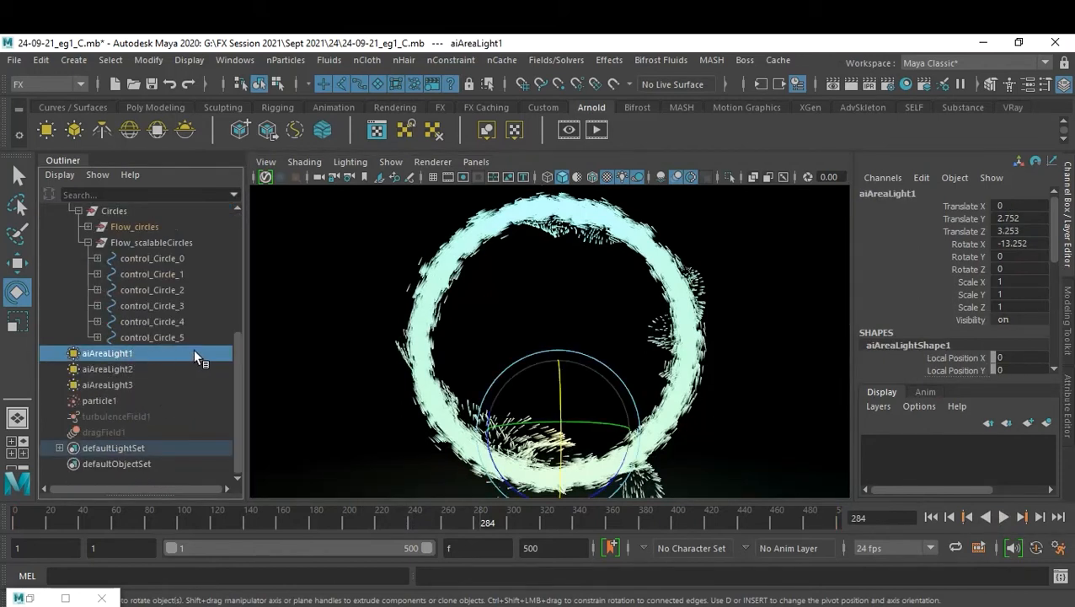
key("ctrl+a")
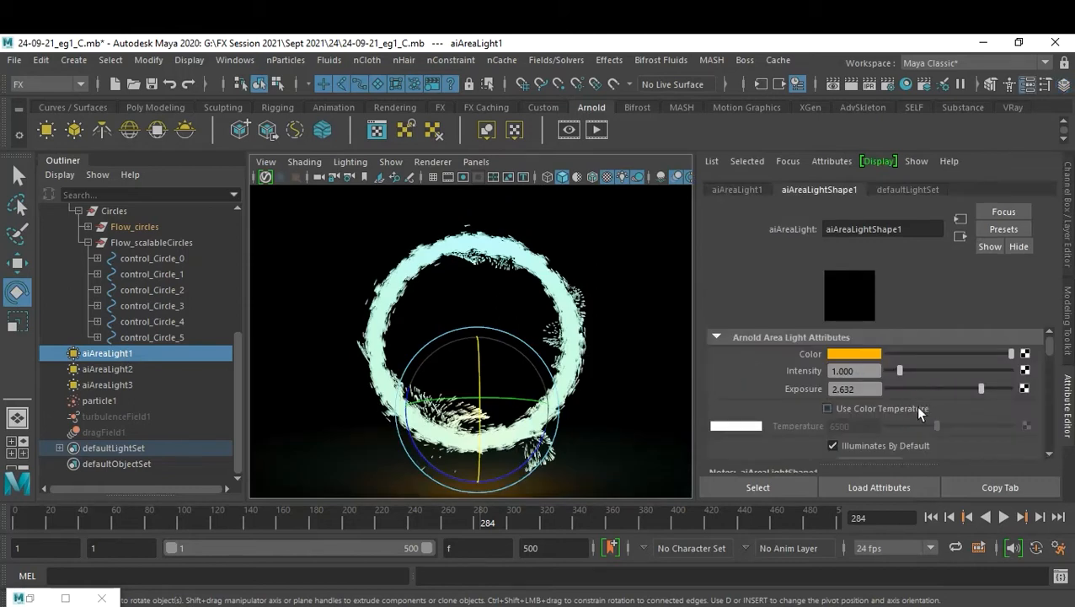
left_click_drag(971, 387, 947, 447)
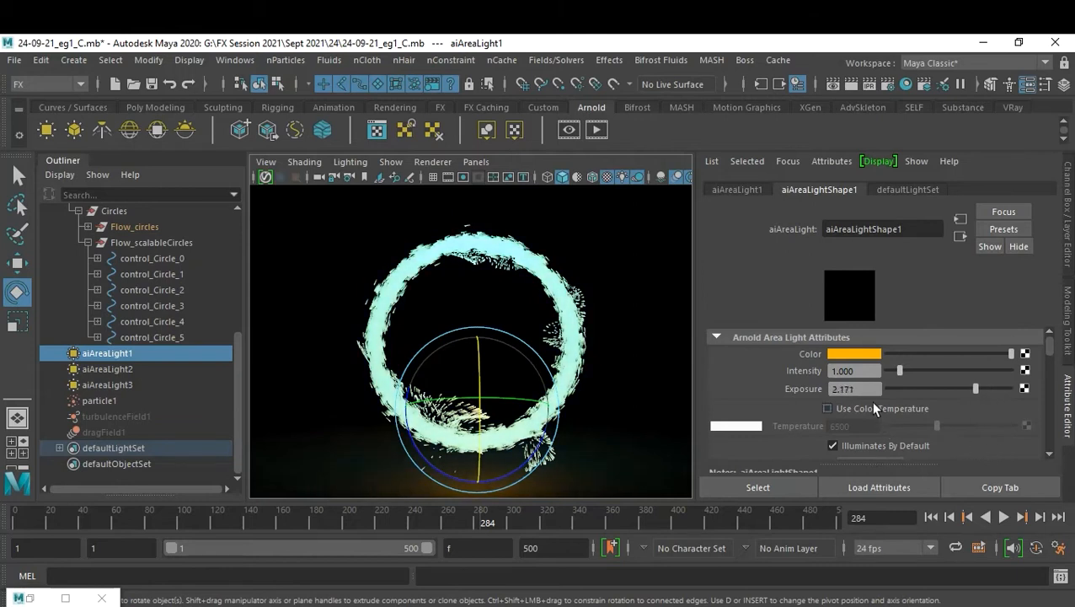
left_click_drag(991, 385, 997, 406)
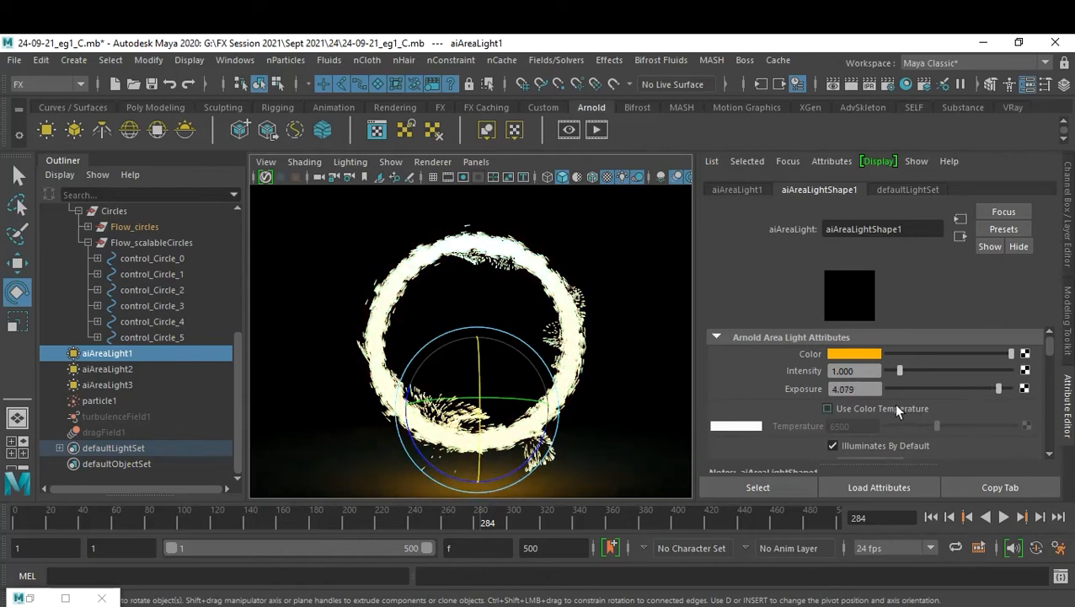
Start a new expression for the light's exposure, insert aiAreaLightShape1.exposure into it, and enlarge the expression text.
right_click(857, 391)
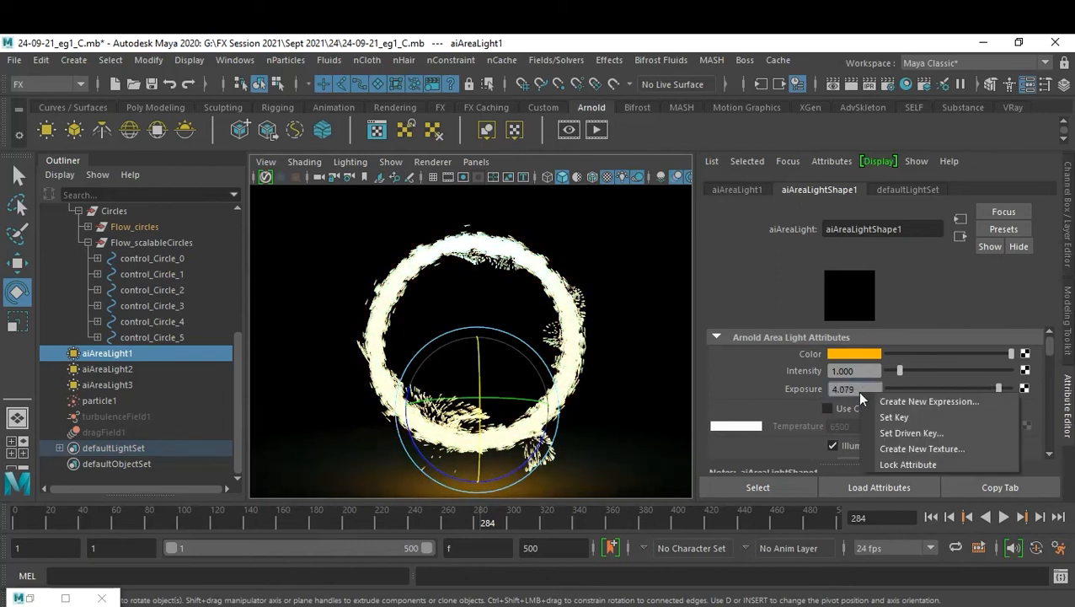
left_click(911, 402)
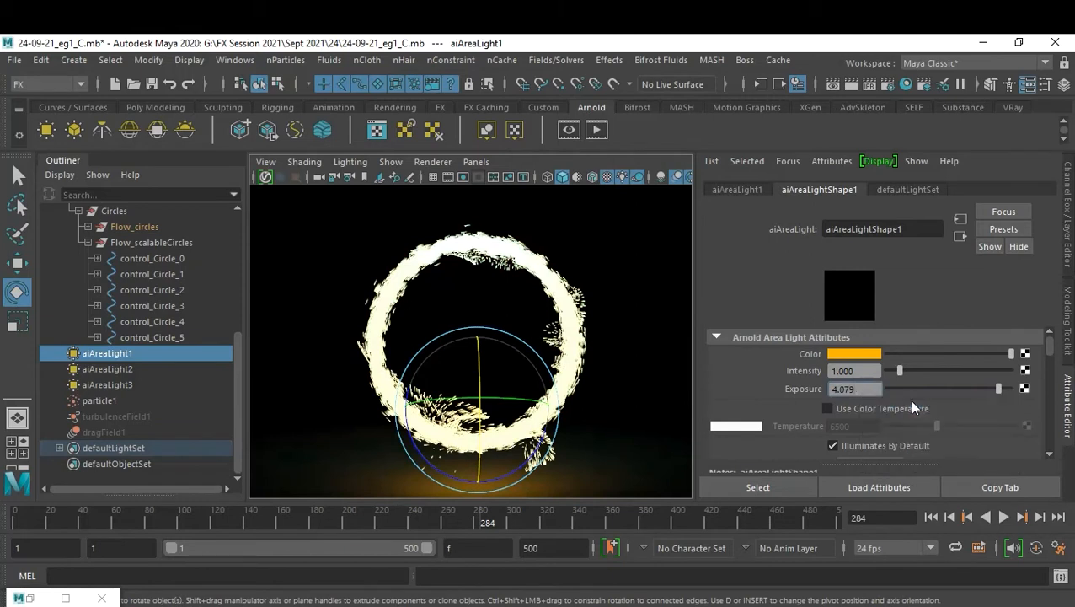
left_click_drag(531, 306, 332, 292)
middle_click_drag(399, 304, 307, 479)
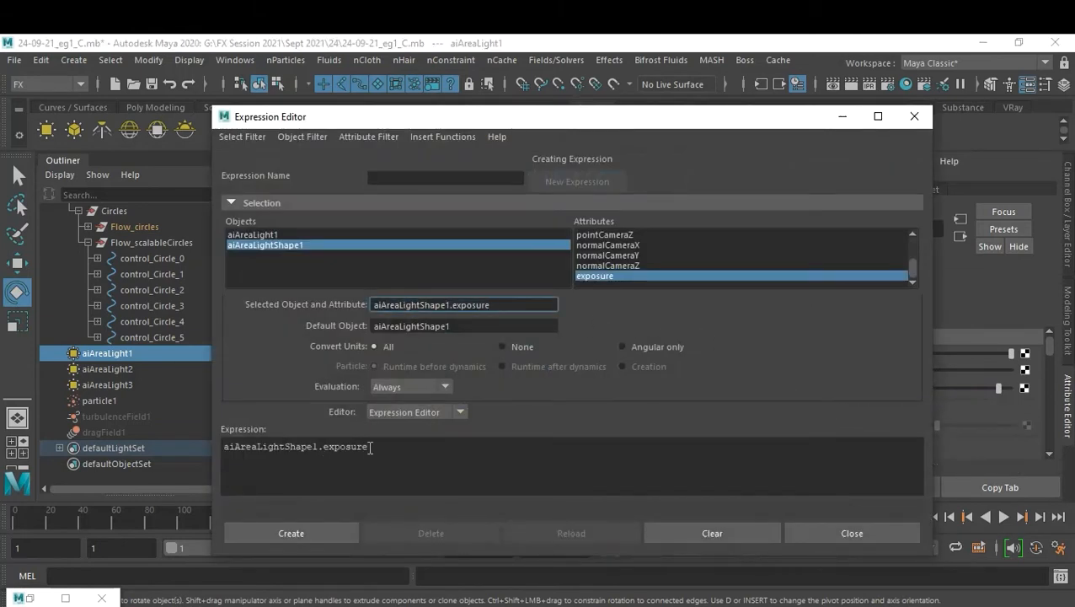
scroll(371, 458, "up", 5, "ctrl")
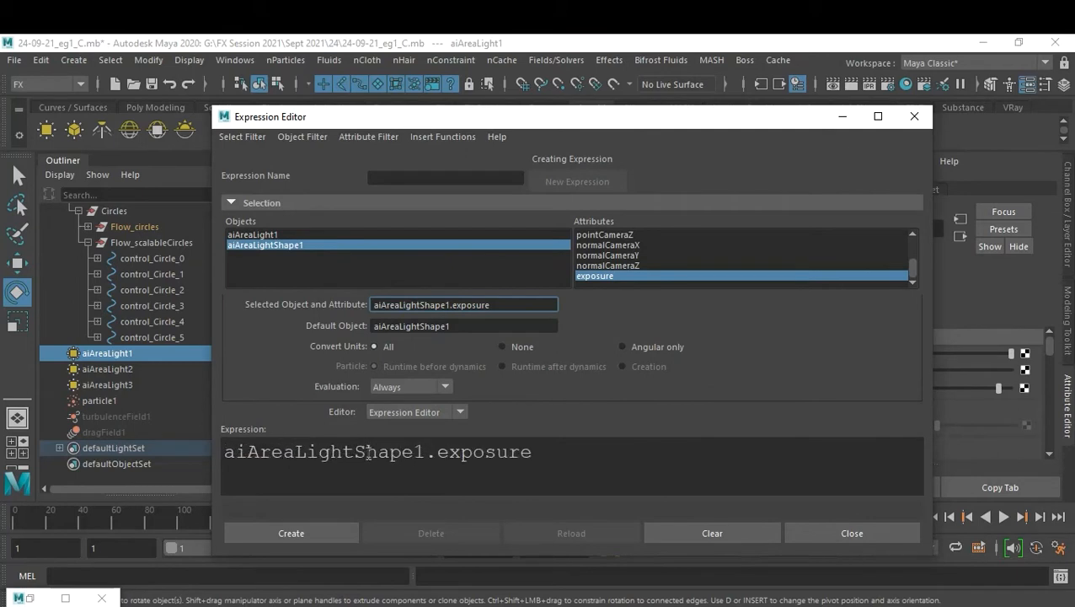
Complete the expression as aiAreaLightShape1.exposure = rand (1,4); then create it and close the Expression Editor.
left_click(643, 455)
type("= ")
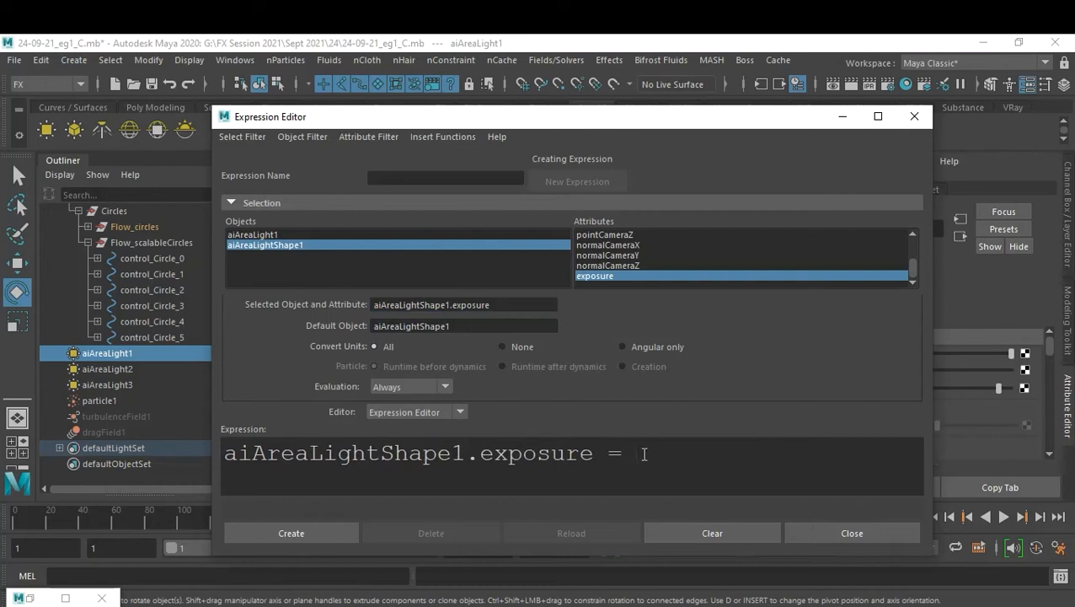
type("and")
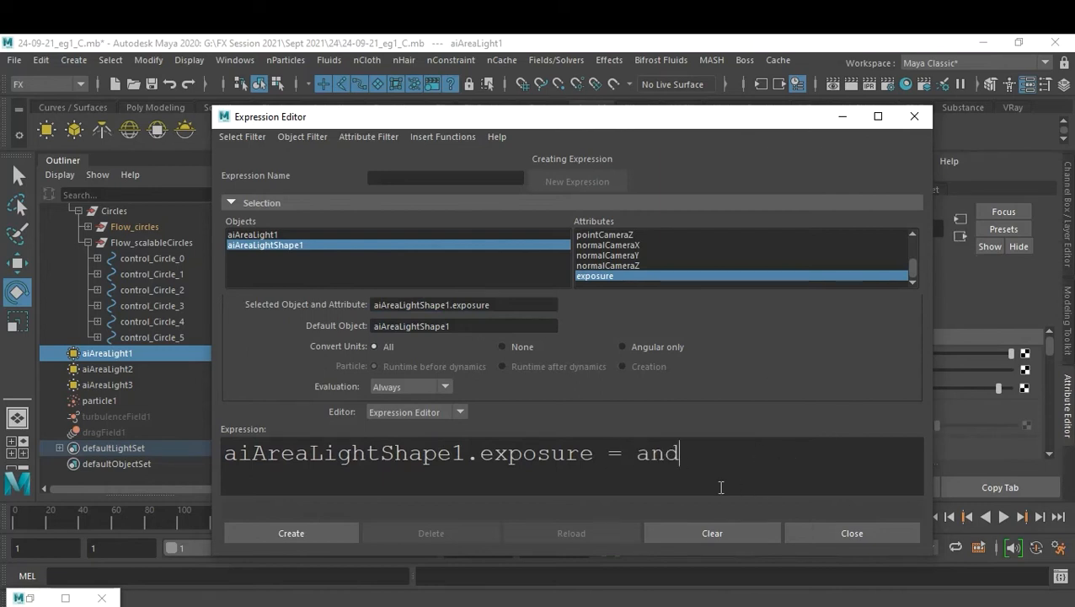
double_click(659, 455)
type("ra")
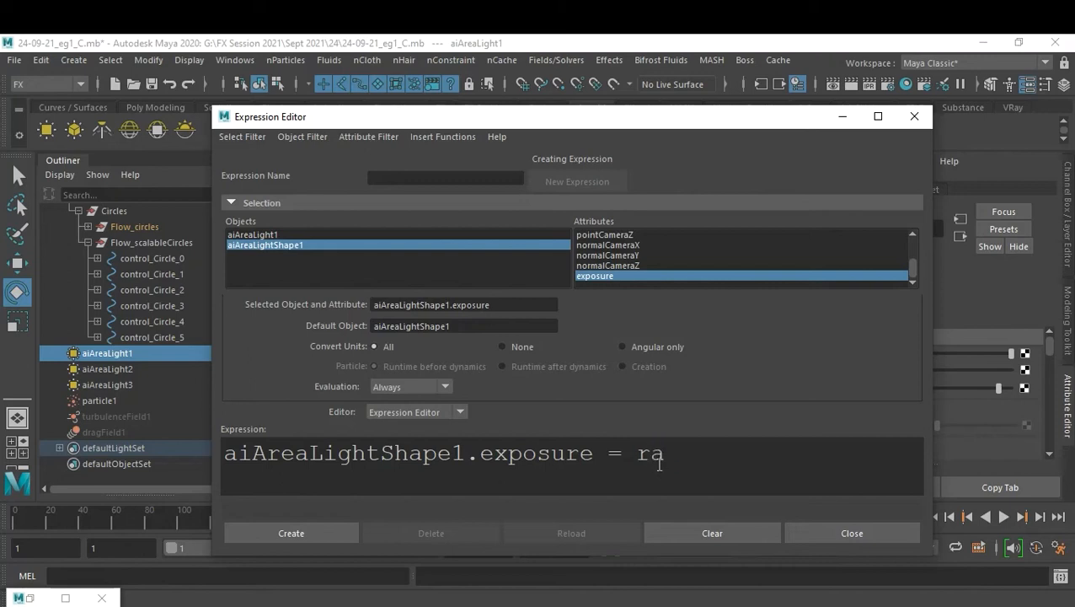
type("nd (")
type("1,4);")
left_click_drag(811, 453, 166, 465)
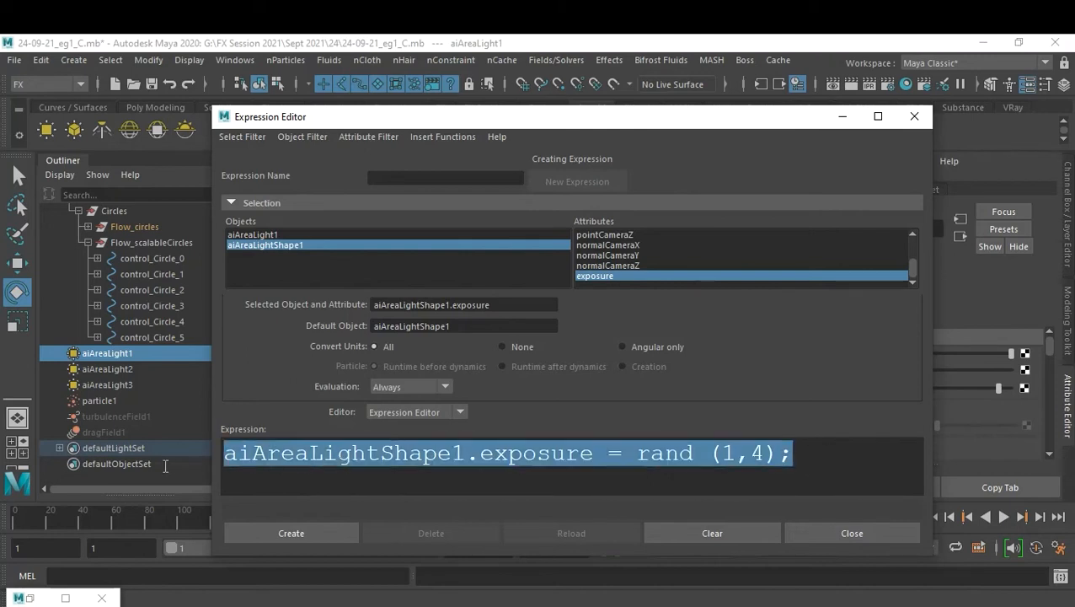
left_click(332, 531)
left_click(852, 532)
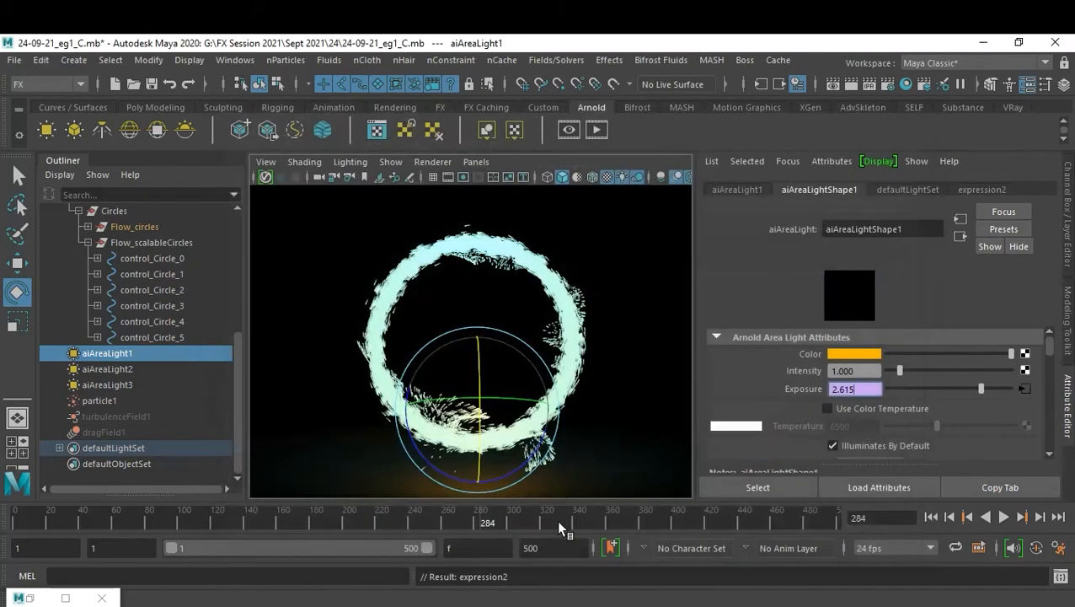
Scrub back through the timeline, then replay from frame 1 to frame 388 to check the flickering of aiAreaLight1.
key("alt+v")
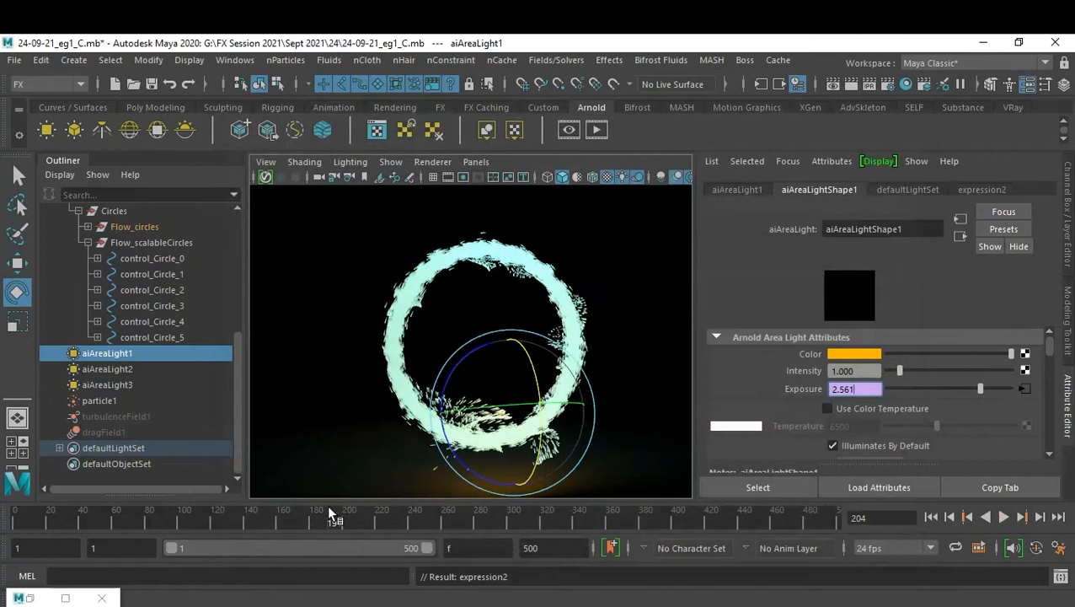
left_click(284, 516)
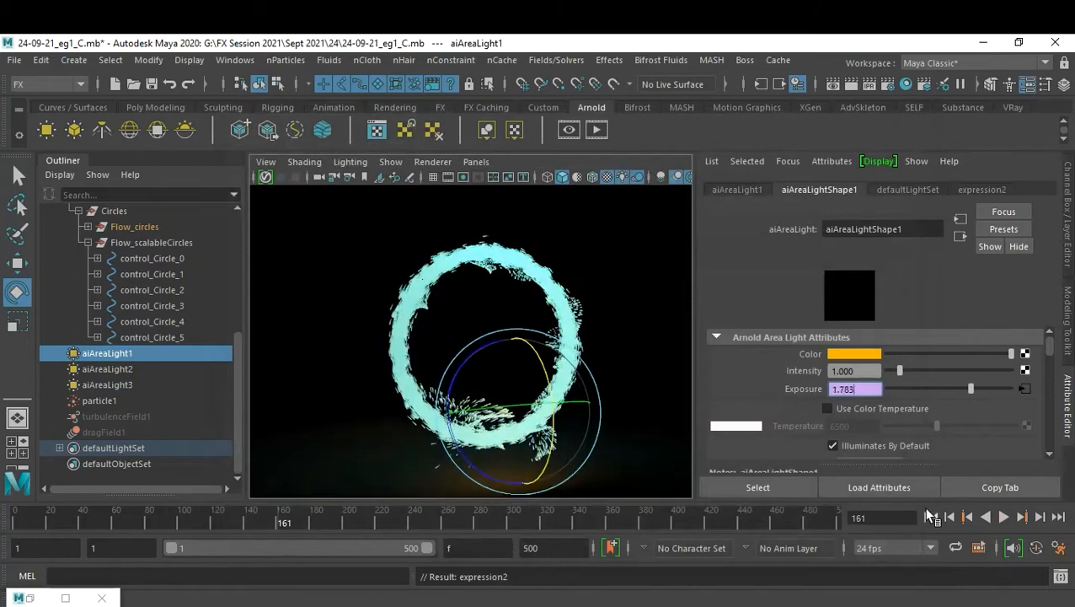
left_click(931, 517)
left_click(1005, 517)
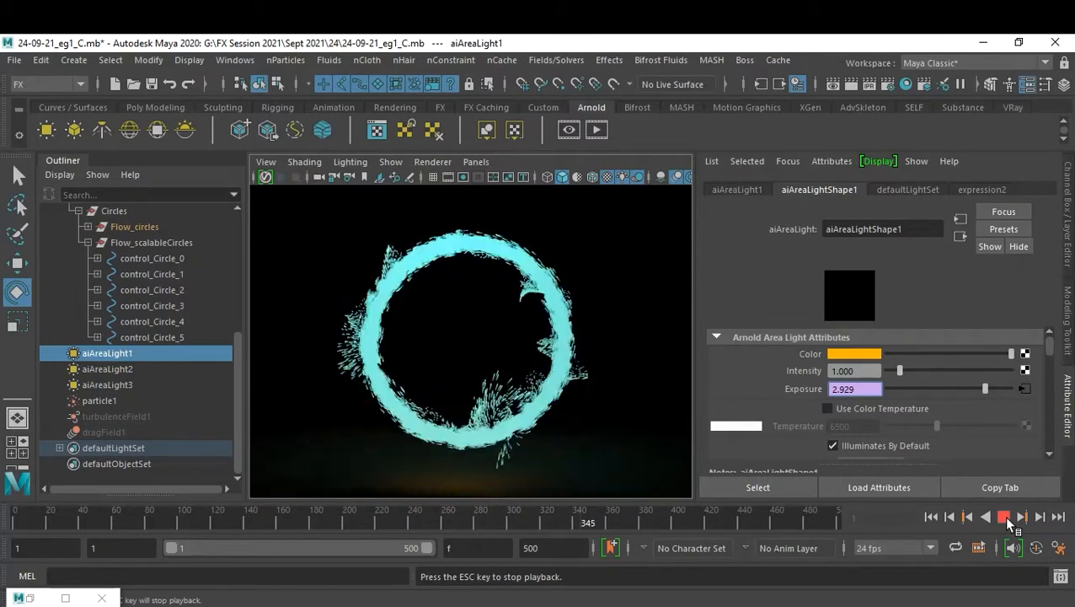
left_click(1006, 518)
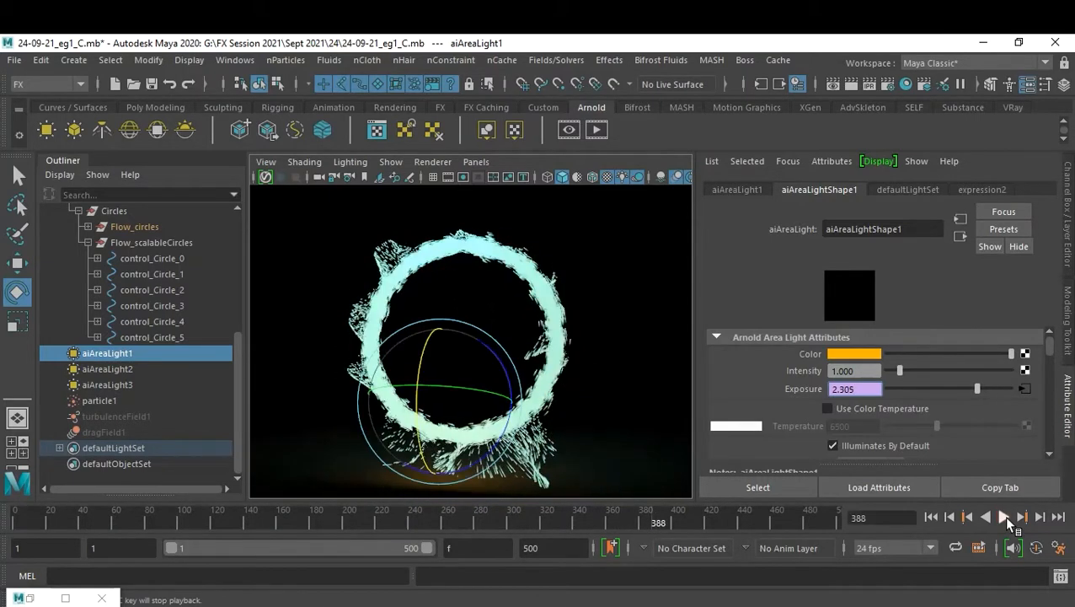
Set aiAreaLight2's exposure to about 5.03 and start an expression for it with aiAreaLightShape2.exposure inserted.
left_click(137, 369)
left_click_drag(990, 349, 953, 398)
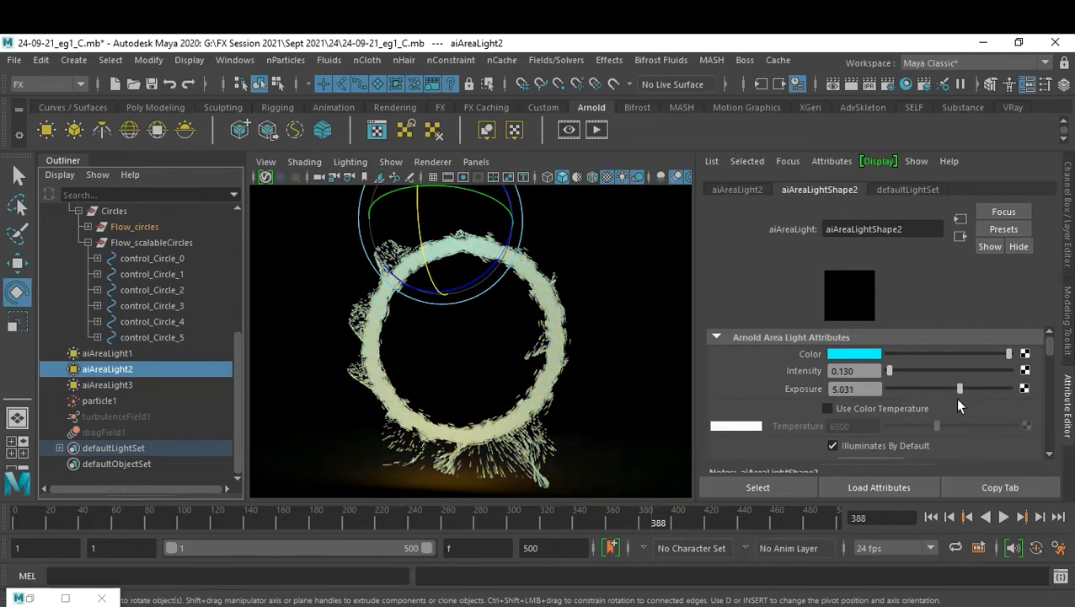
right_click(862, 389)
left_click(883, 396)
left_click_drag(501, 307, 273, 454)
scroll(408, 463, "up", 5, "ctrl")
Complete the expression as aiAreaLightShape2.exposure = rand (0,4); then create it and close the Expression Editor.
left_click(632, 454)
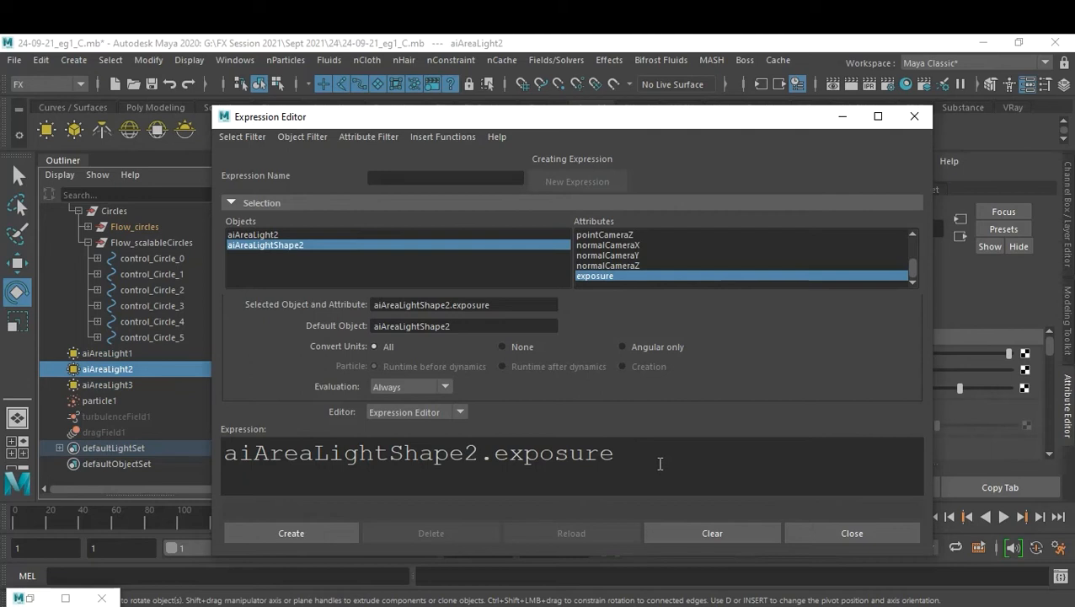
type("= rand (")
type("0,")
type("4")
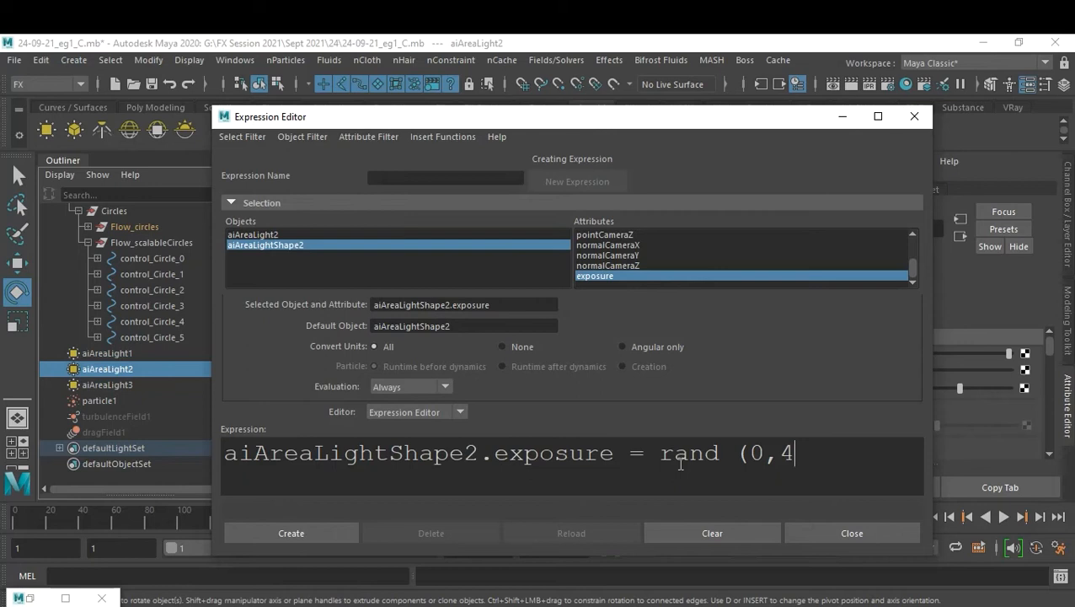
type(");")
key("ctrl+a")
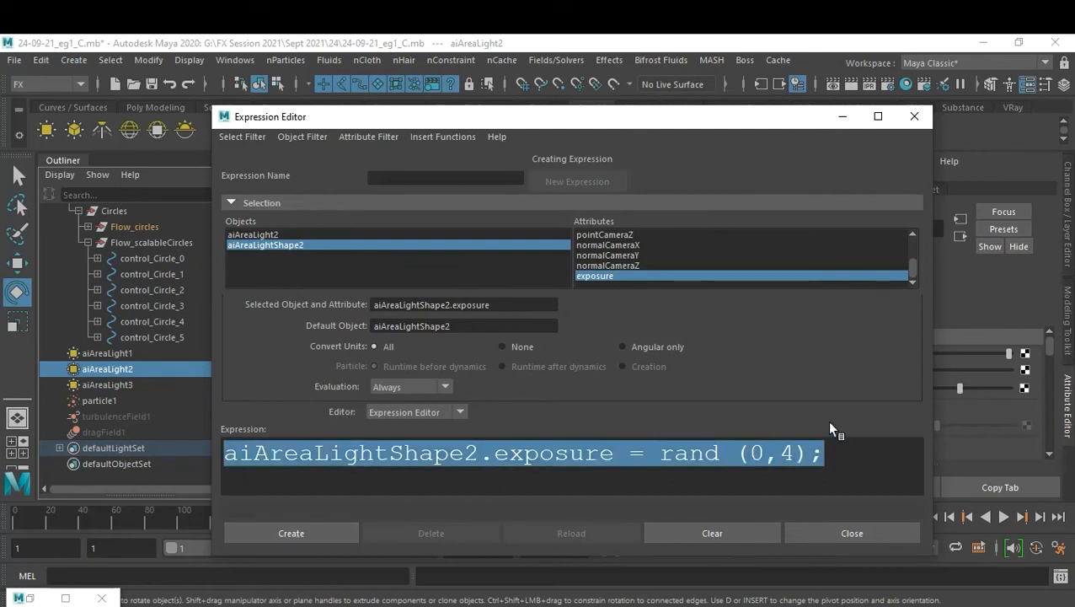
left_click(291, 534)
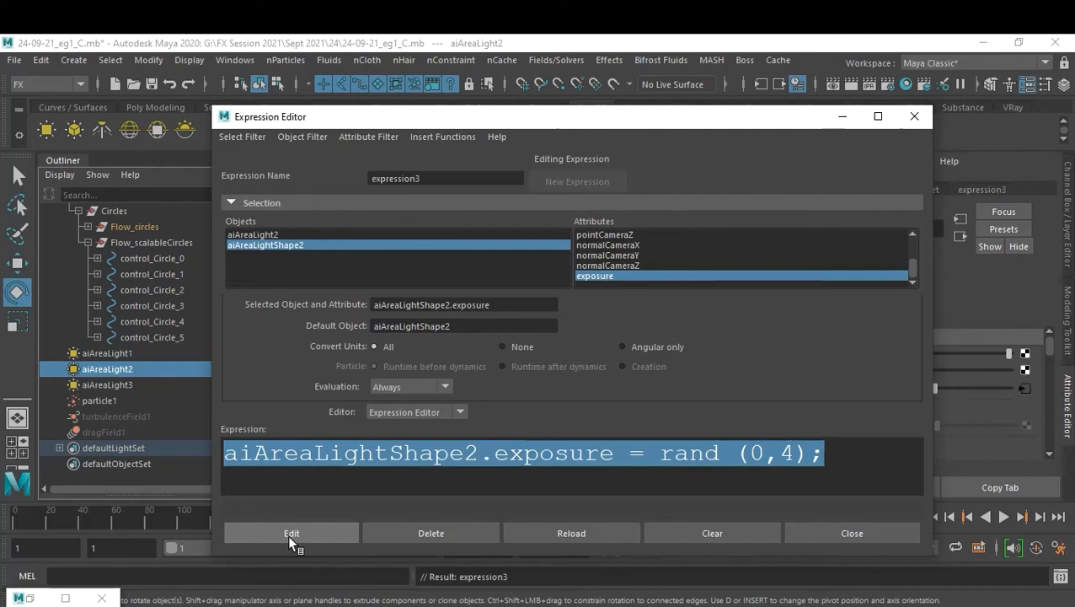
left_click(852, 532)
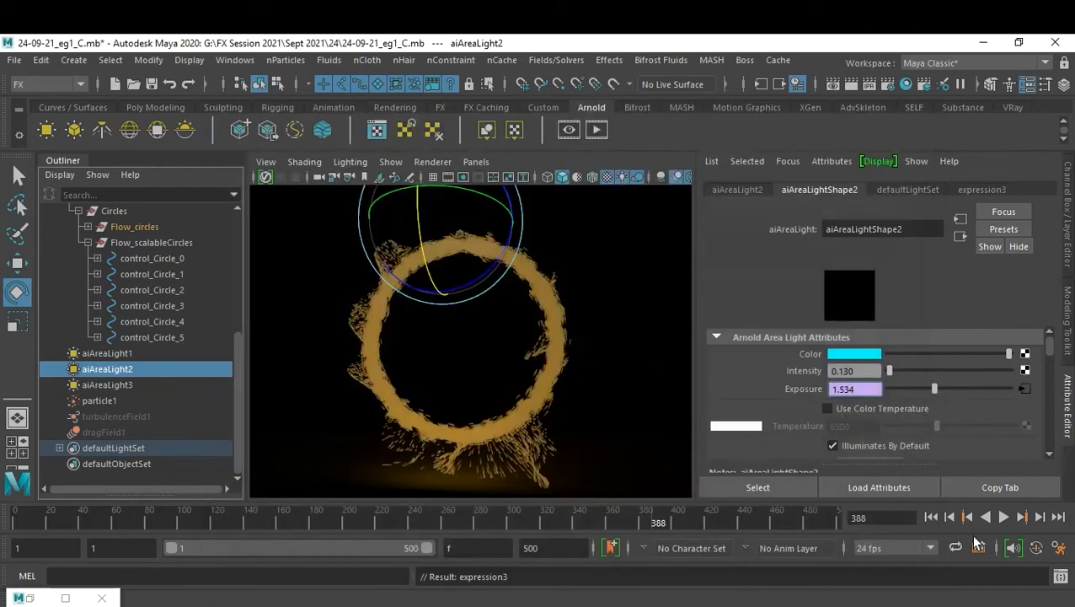
Clear the selection and replay from frame 1 to frame 475 to check both flickering lights on the ring.
left_click(583, 283)
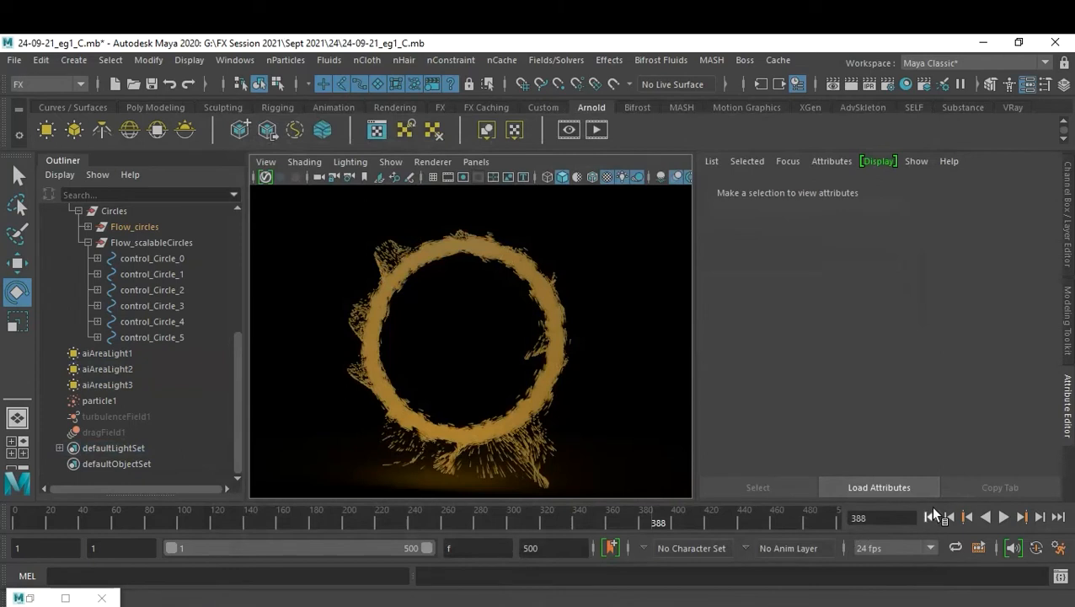
left_click(930, 516)
left_click(1003, 517)
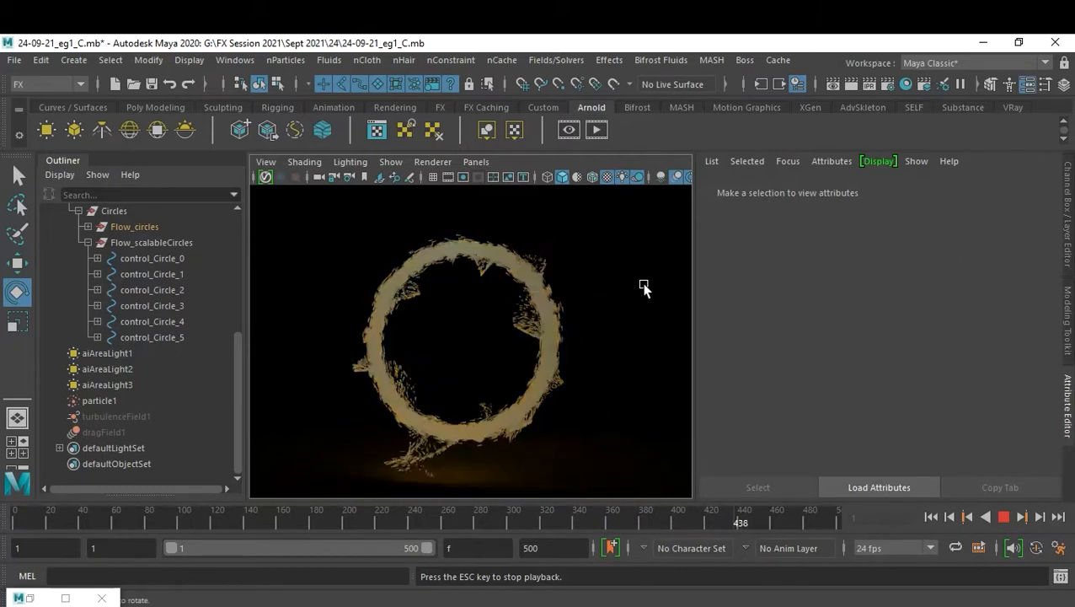
left_click(1003, 516)
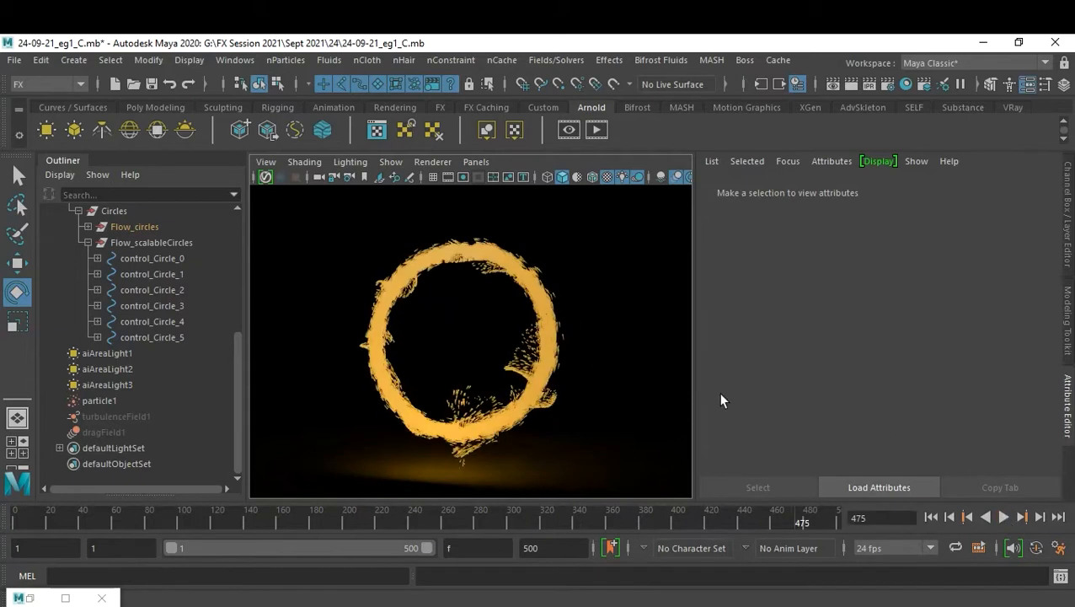
Set Scale X to 0.2 for control_Circle_0 through control_Circle_5 to thin the flow ring.
left_click(149, 259)
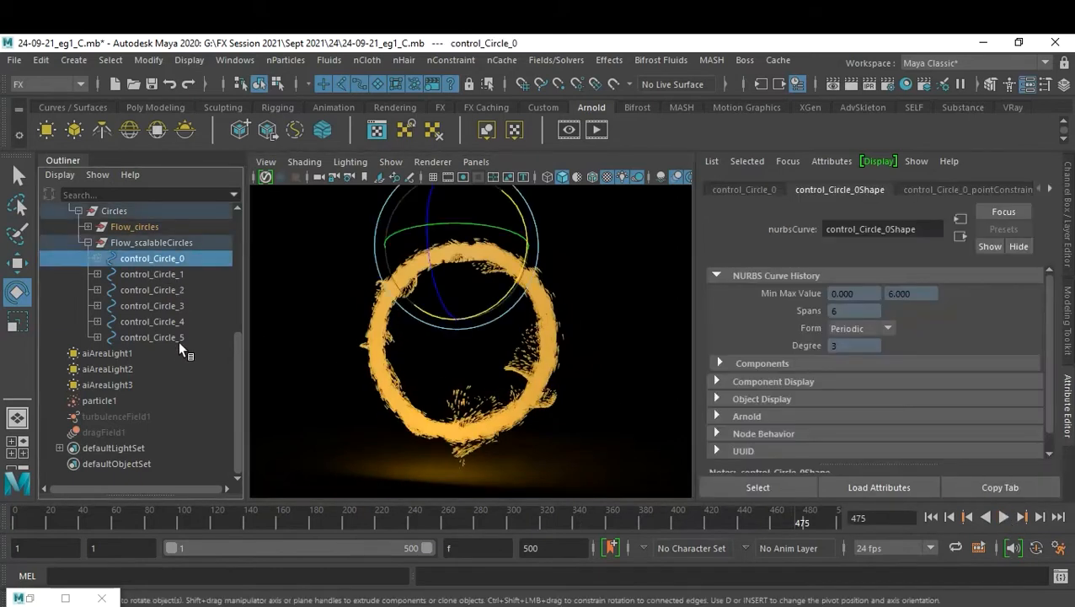
left_click(178, 338, "shift")
key("ctrl+a")
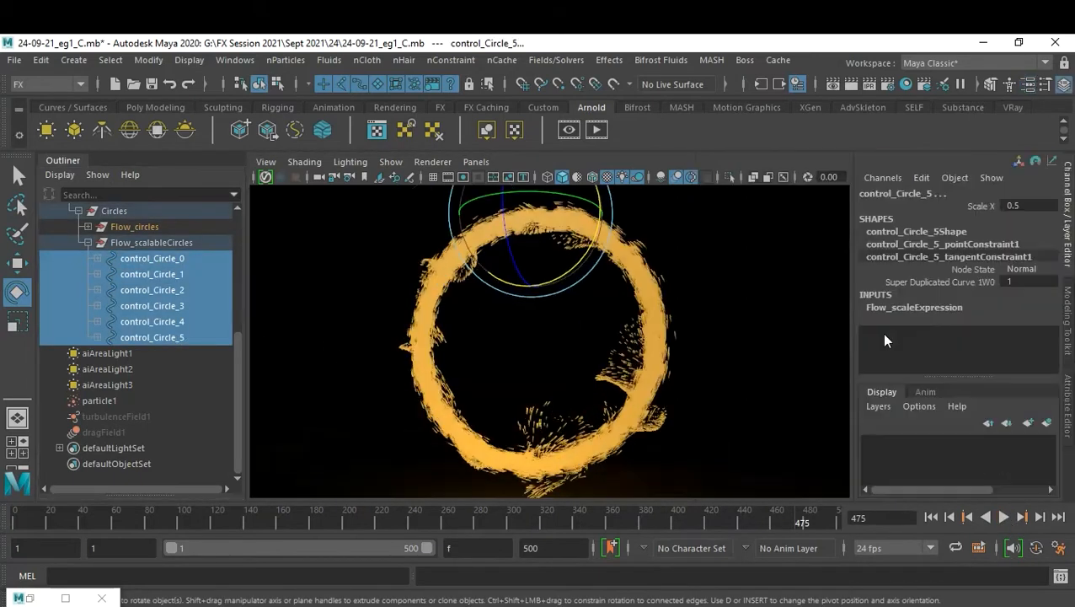
double_click(1034, 205)
key("BackSpace")
key("Return")
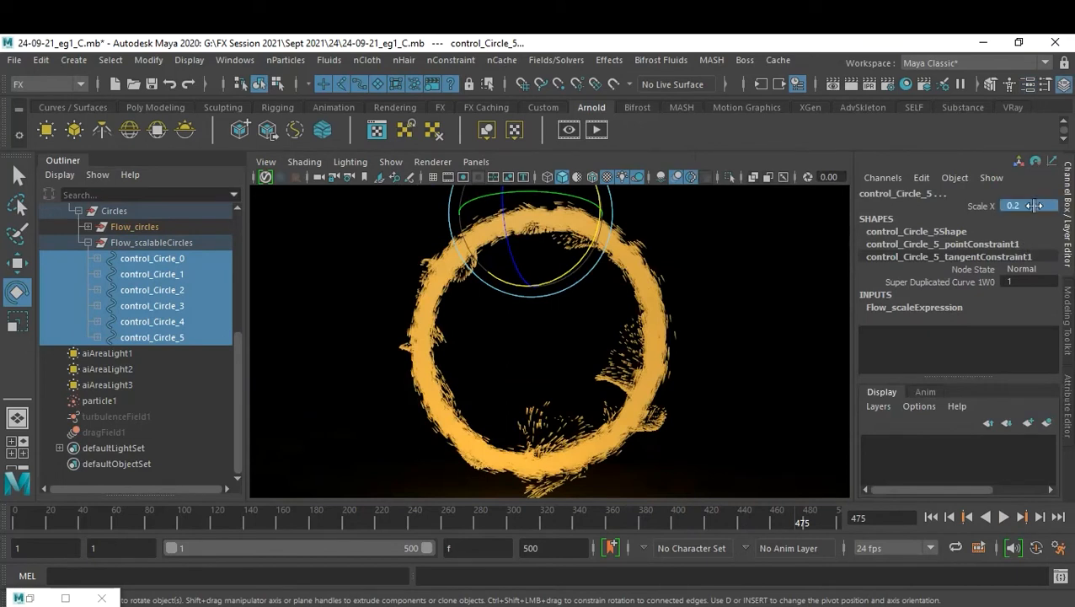
Replay the simulation from frame 1 to frame 200 to check the thinner flow ring.
left_click(931, 516)
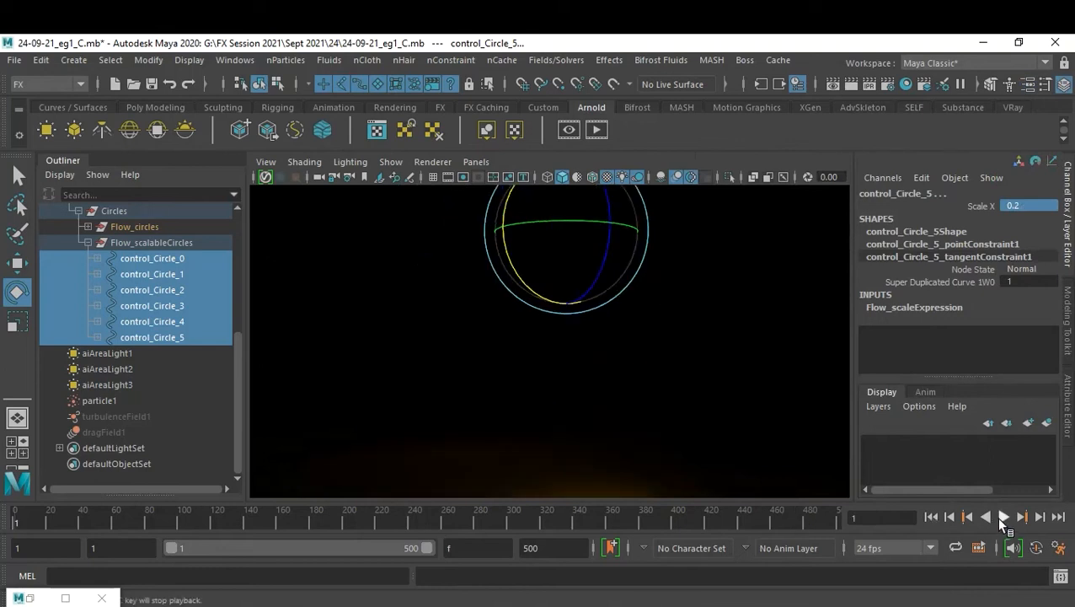
left_click(998, 517)
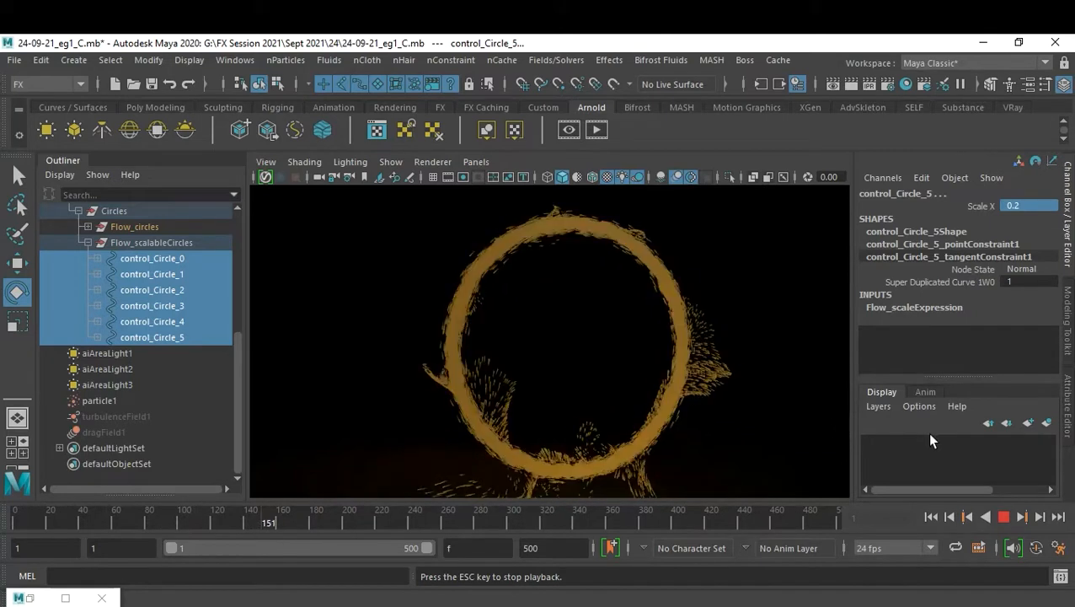
left_click(1004, 516)
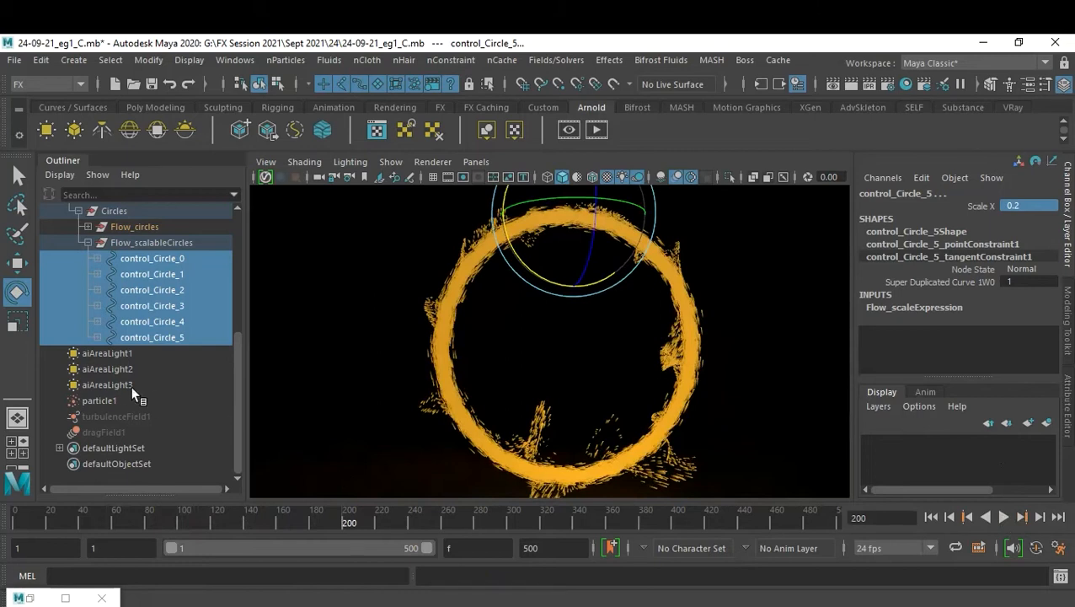
Set Multi Count to 5 in the render attributes of Flow_particleShape.
scroll(126, 404, "up", 5)
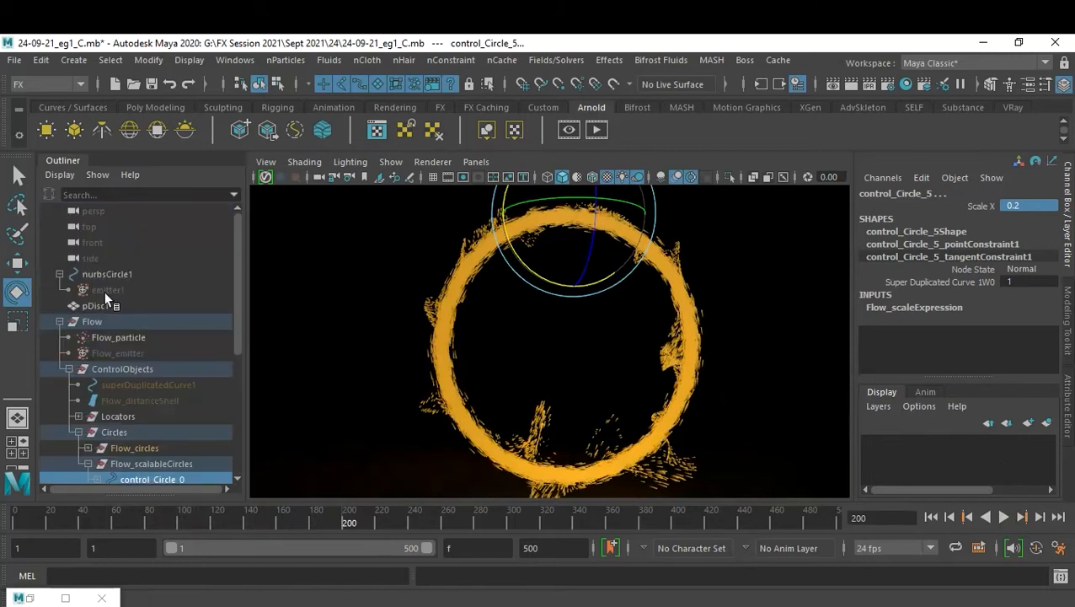
left_click(137, 336)
key("ctrl+a")
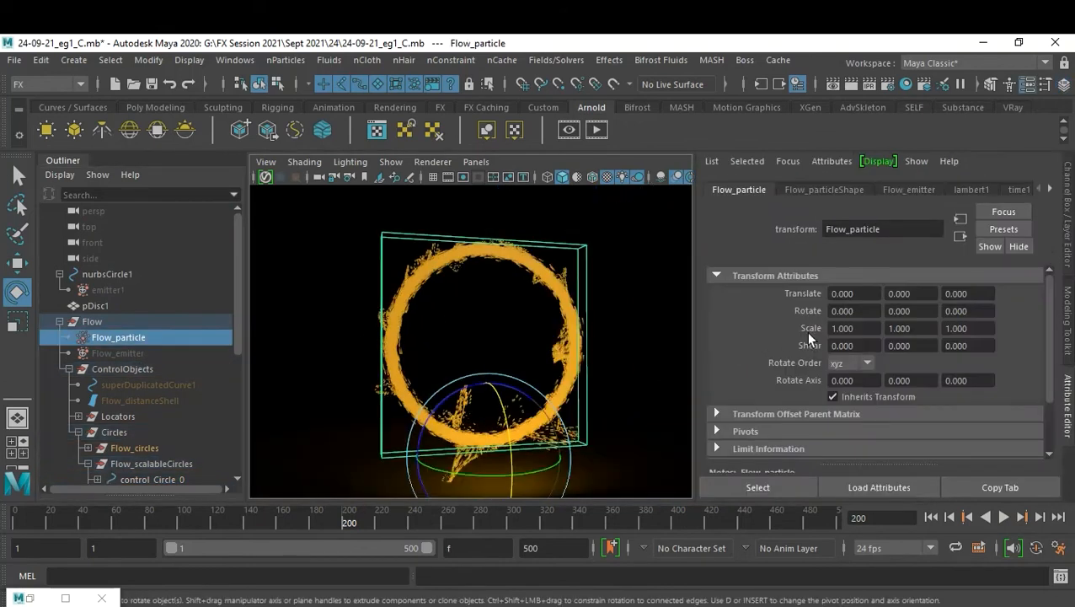
left_click(848, 191)
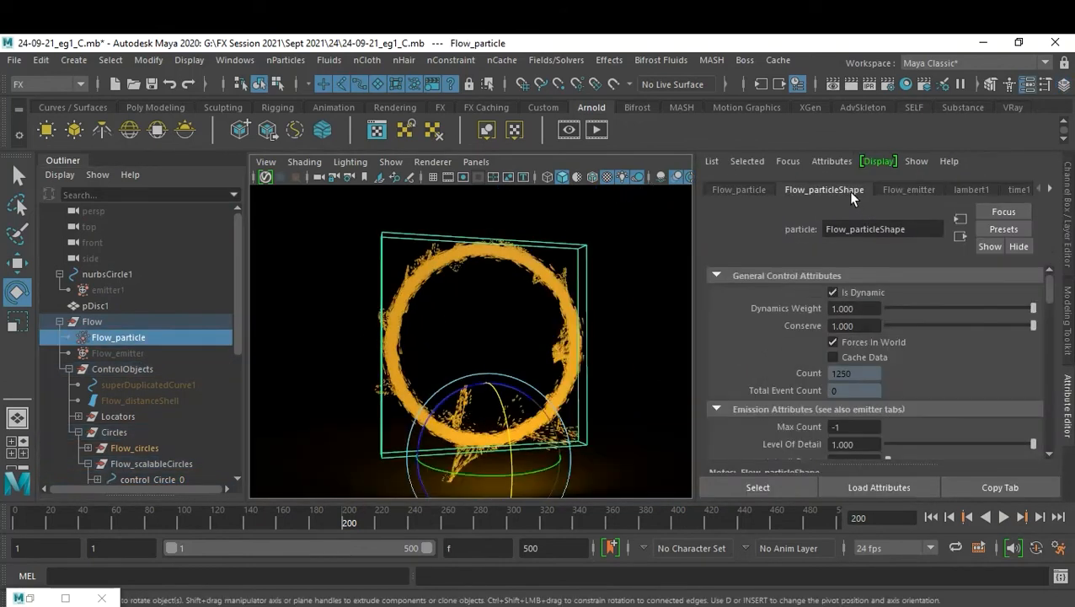
scroll(889, 380, "down", 10)
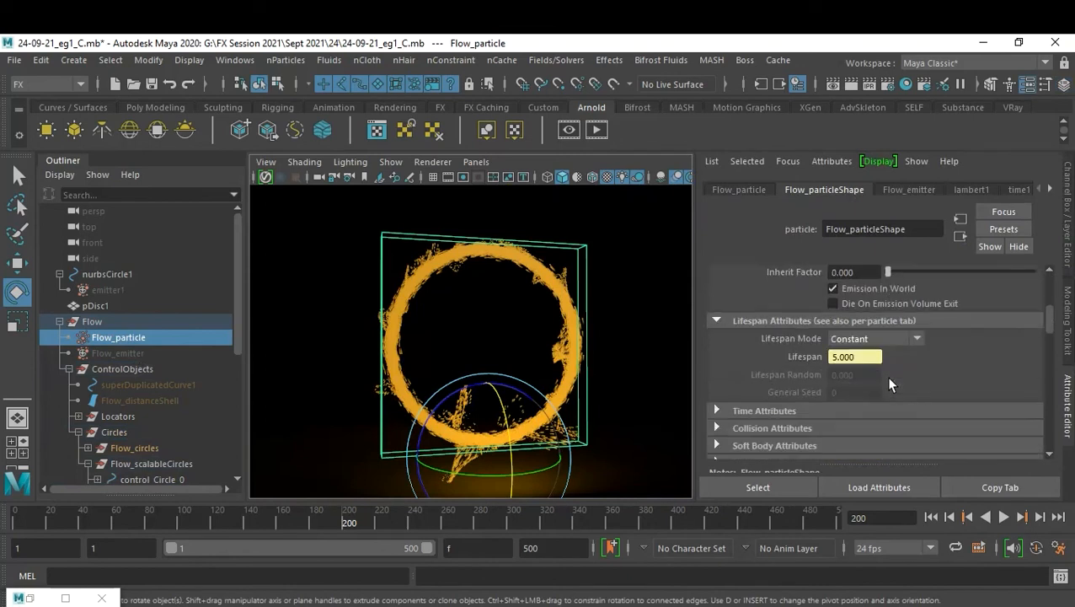
scroll(900, 381, "down", 1)
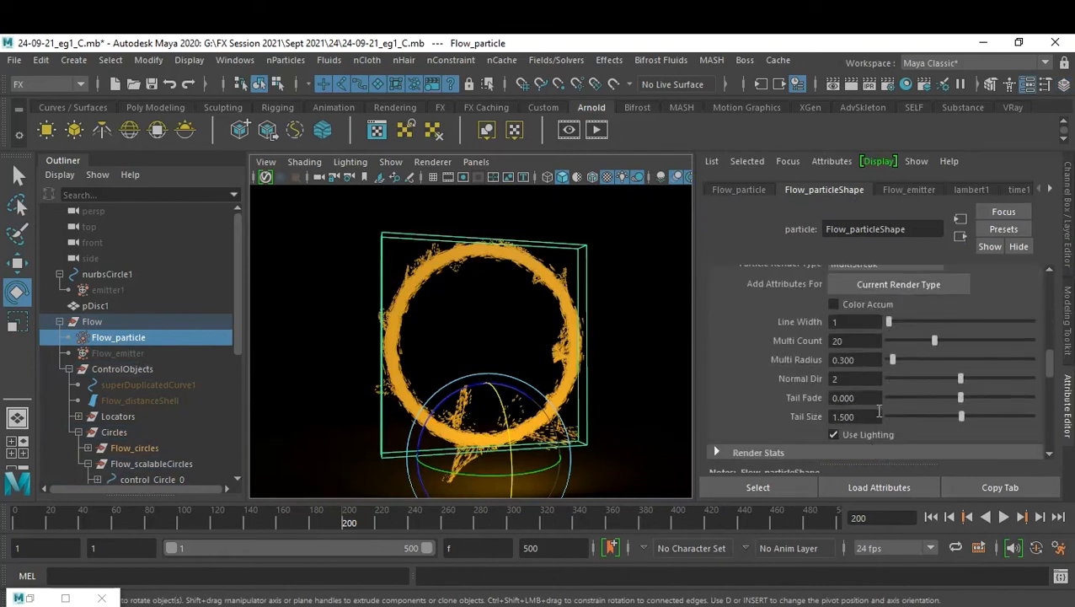
left_click(863, 341)
type("5")
key("Return")
scroll(506, 357, "up", 5)
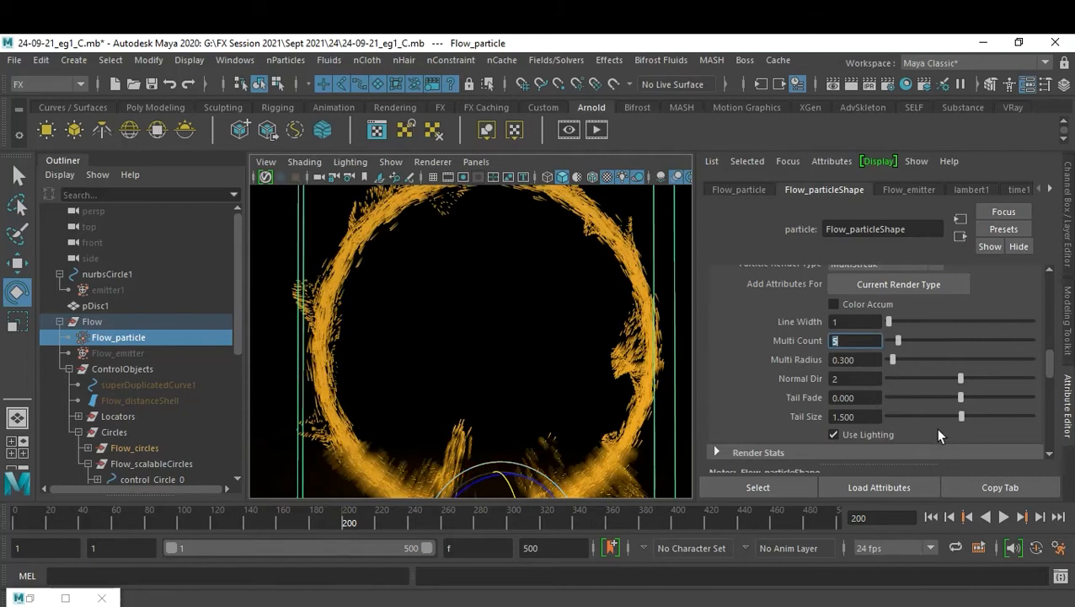
Try a Multi Radius of 0.2 for Flow_particleShape, settle on 0.4, and clear the selection.
left_click(860, 359)
key("BackSpace")
type(".2")
key("Return")
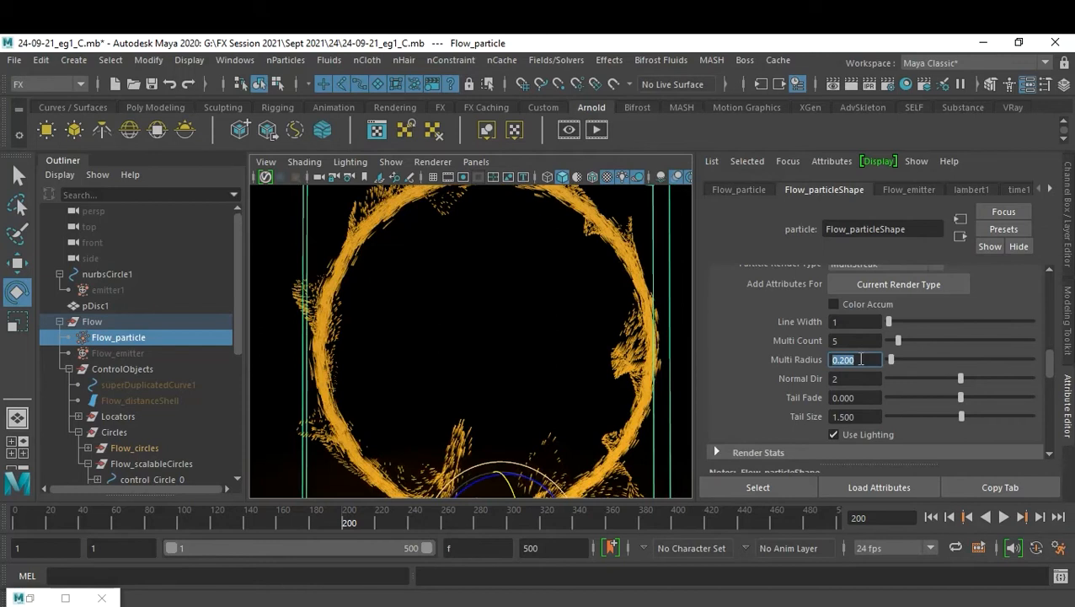
key("BackSpace")
key("Return")
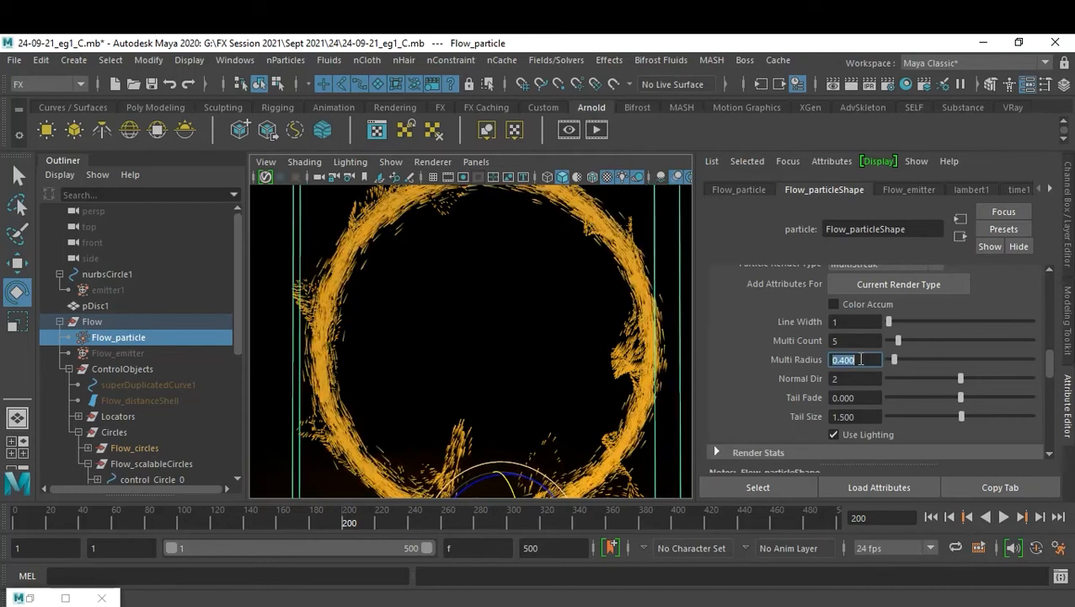
left_click(504, 343)
scroll(504, 340, "down", 5)
scroll(502, 335, "up", 2)
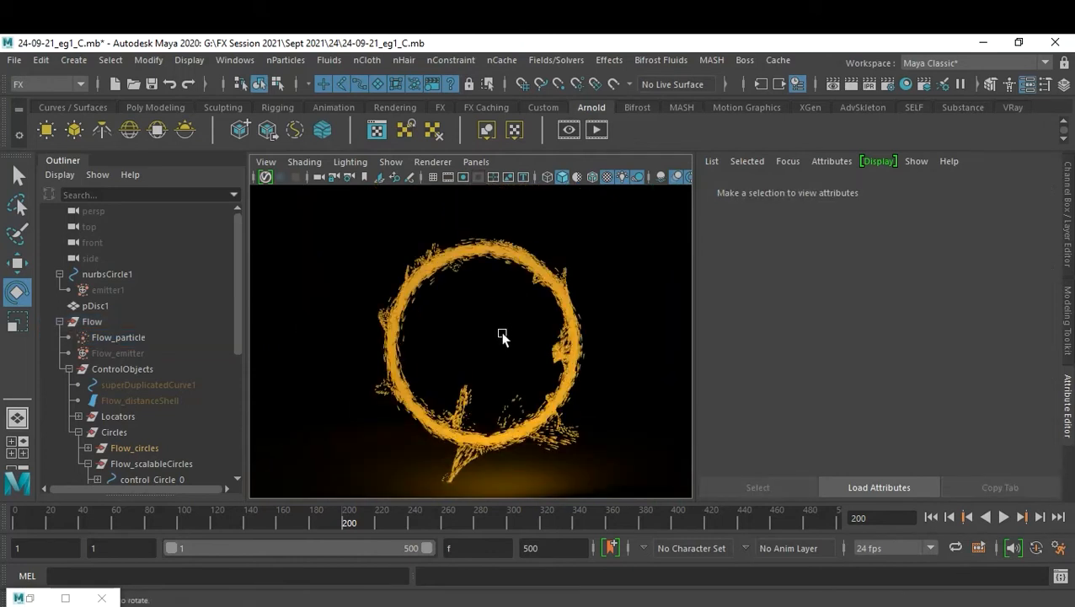
Open the Viewport 2.0 hardware renderer settings and expand the Motion Blur section.
left_click_drag(502, 334, 536, 348, "alt")
right_click_drag(536, 348, 553, 363, "alt")
middle_click_drag(553, 363, 512, 338, "alt")
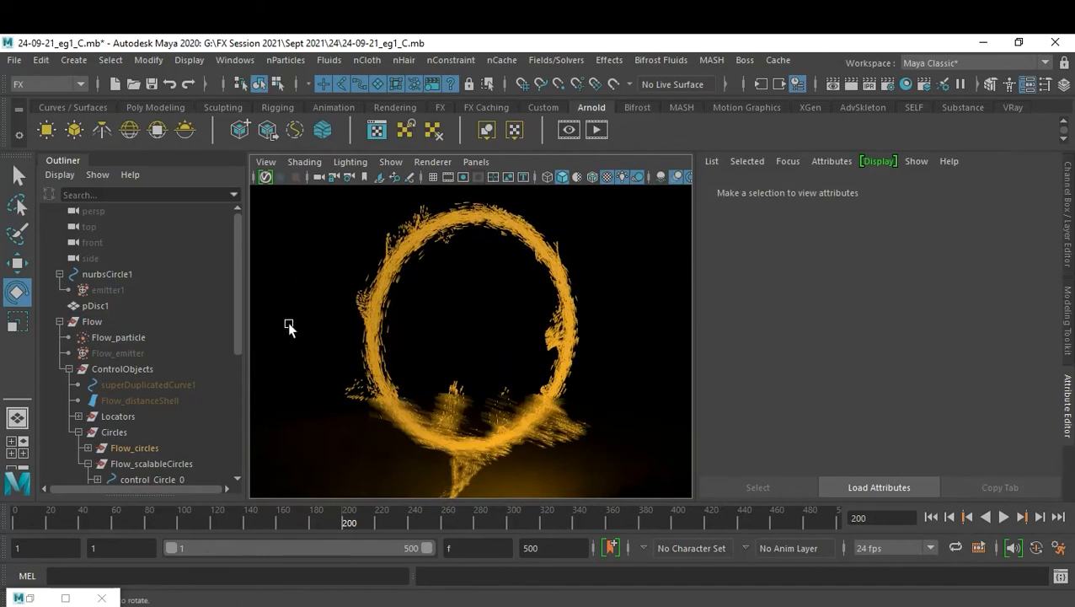
left_click(415, 166)
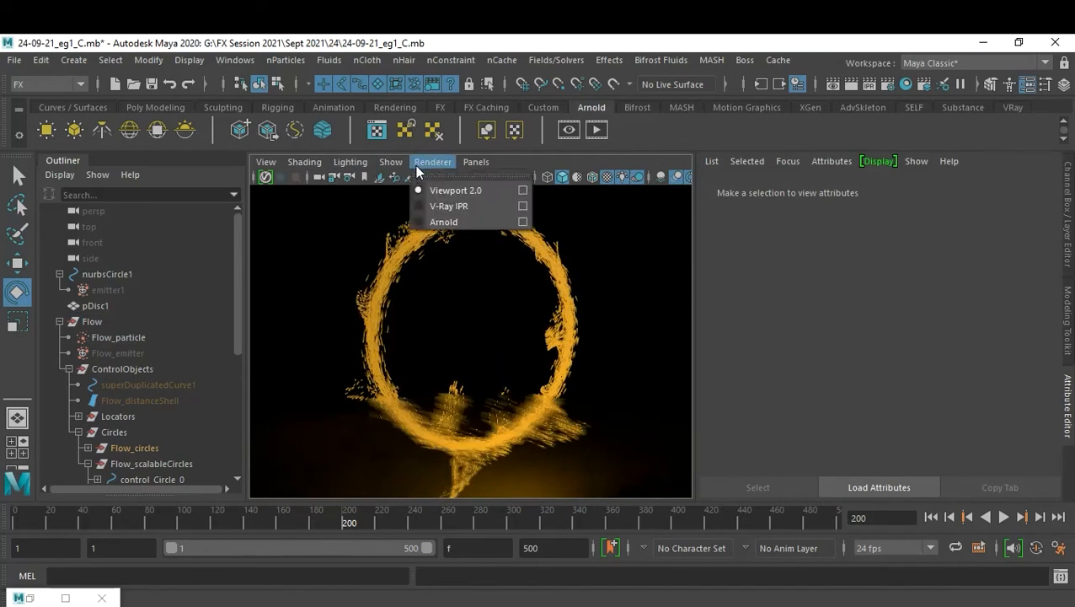
left_click(523, 190)
scroll(797, 497, "down", 2)
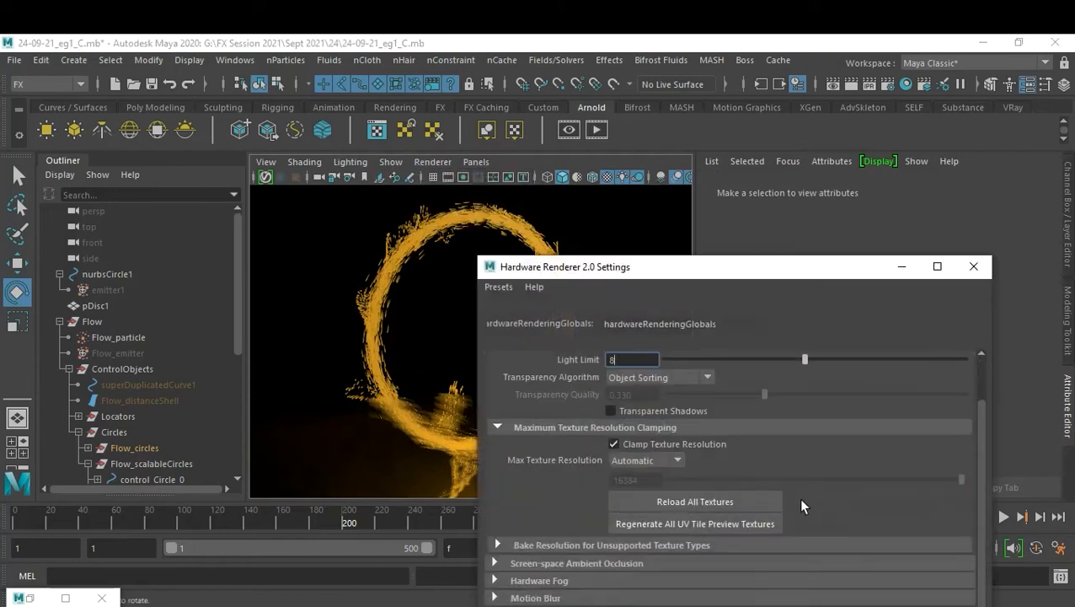
left_click_drag(710, 277, 814, 130)
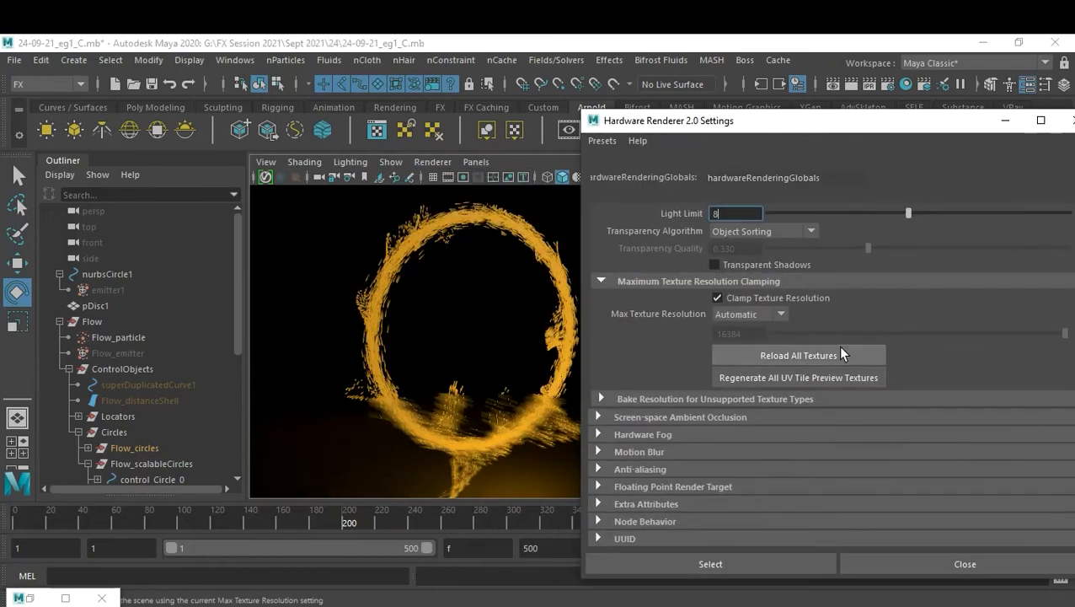
left_click(638, 451)
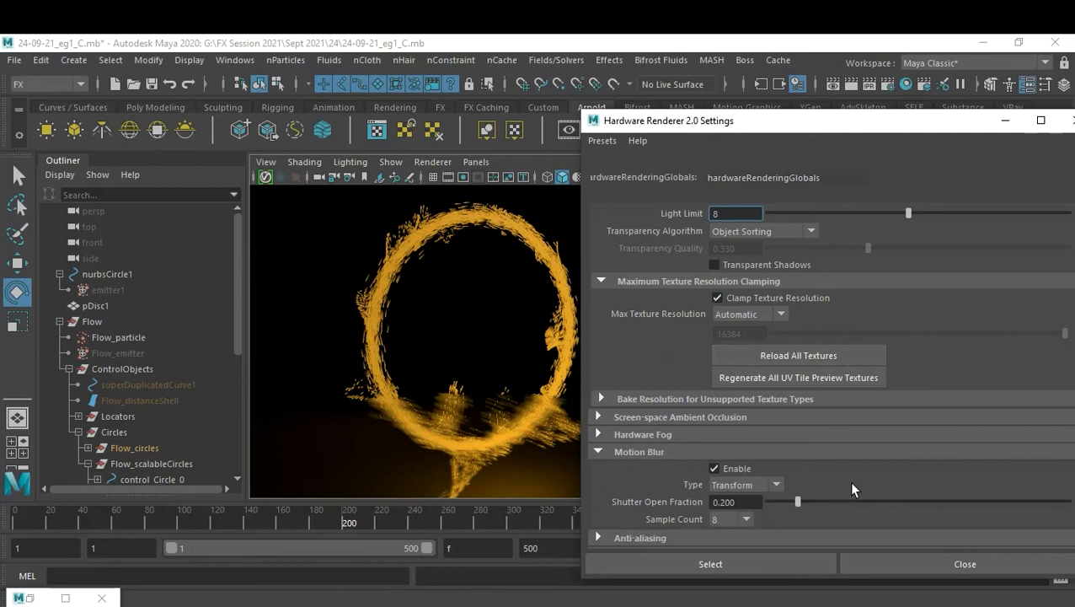
Set the motion blur Sample Count to 4 and Shutter Open Fraction to about 0.617.
left_click(747, 520)
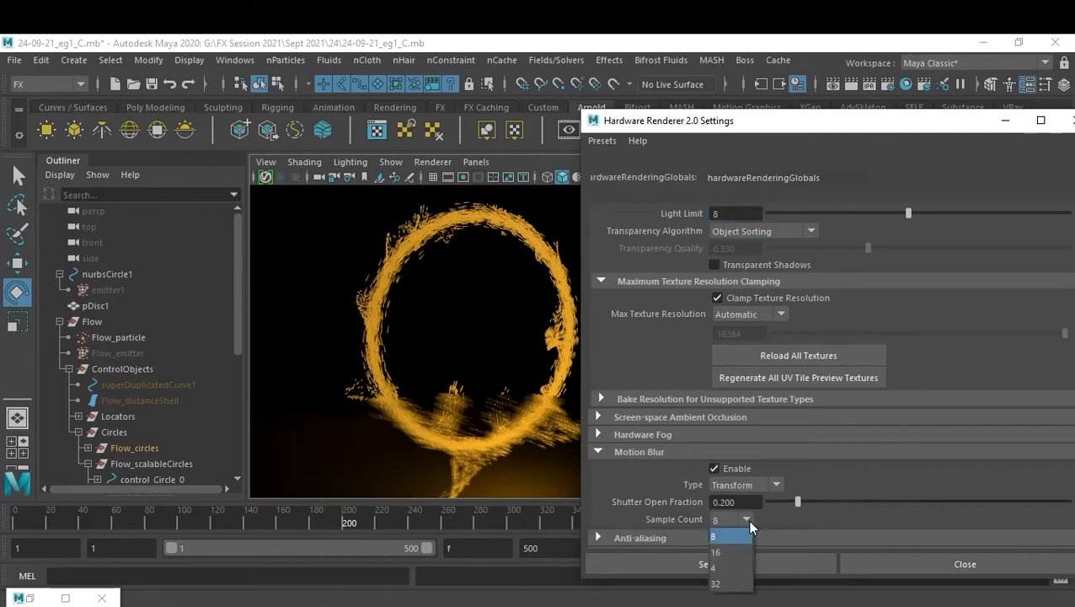
left_click(733, 570)
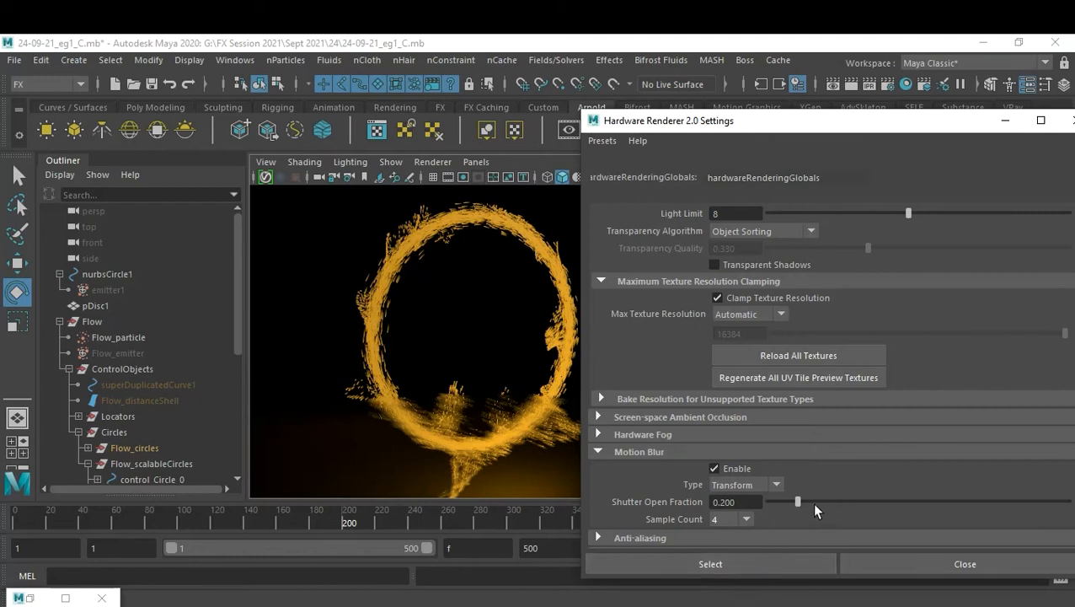
left_click_drag(809, 499, 858, 500)
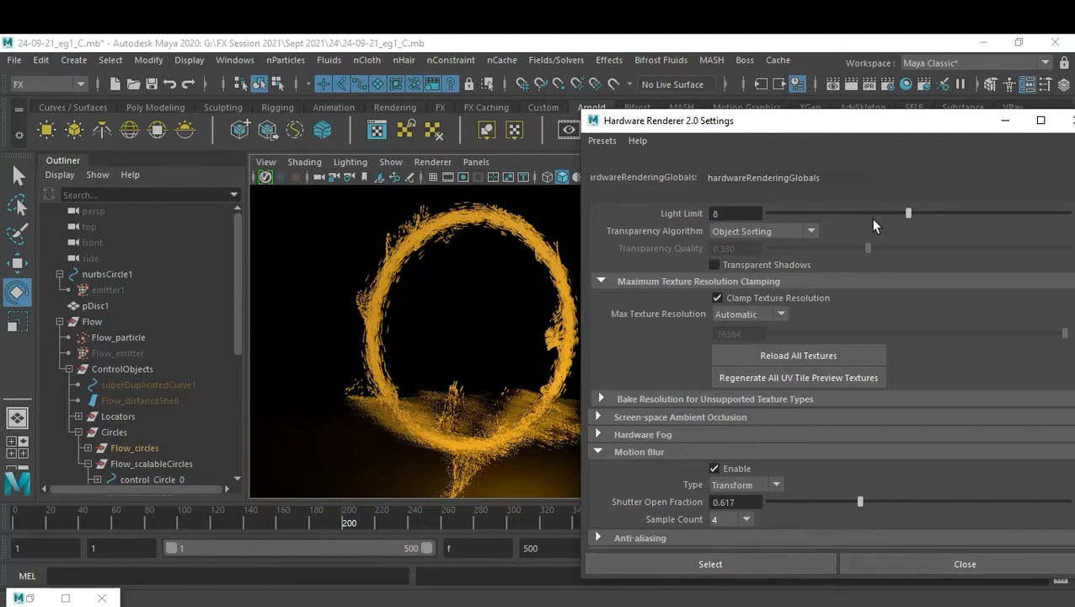
Move the renderer settings window off the ring and replay from frame 1 to frame 198 to check the motion blur.
left_click_drag(865, 125, 736, 312)
left_click_drag(814, 309, 674, 425)
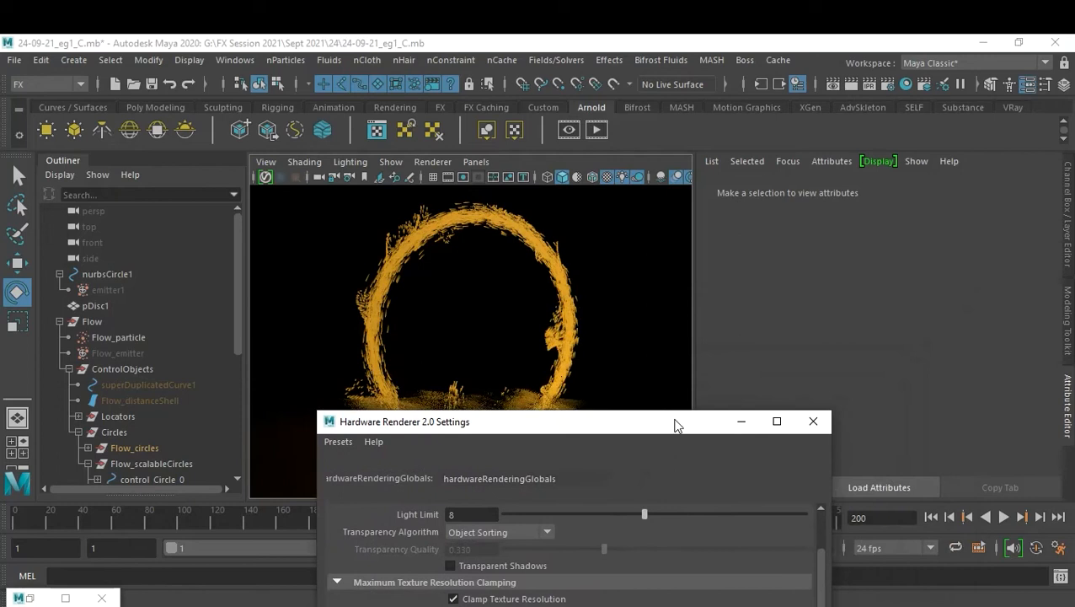
left_click(931, 516)
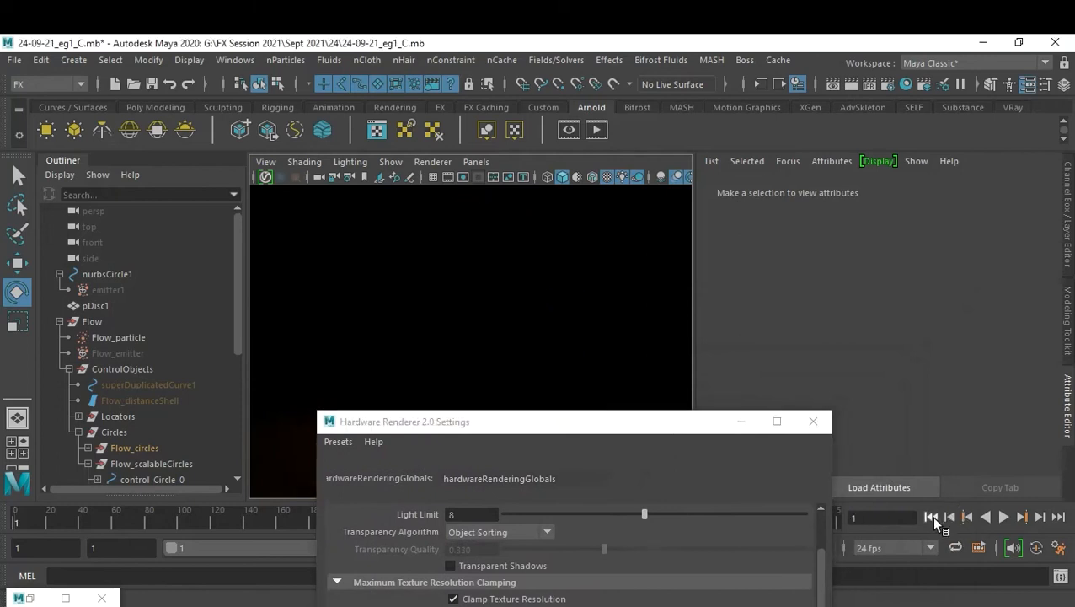
left_click(1004, 516)
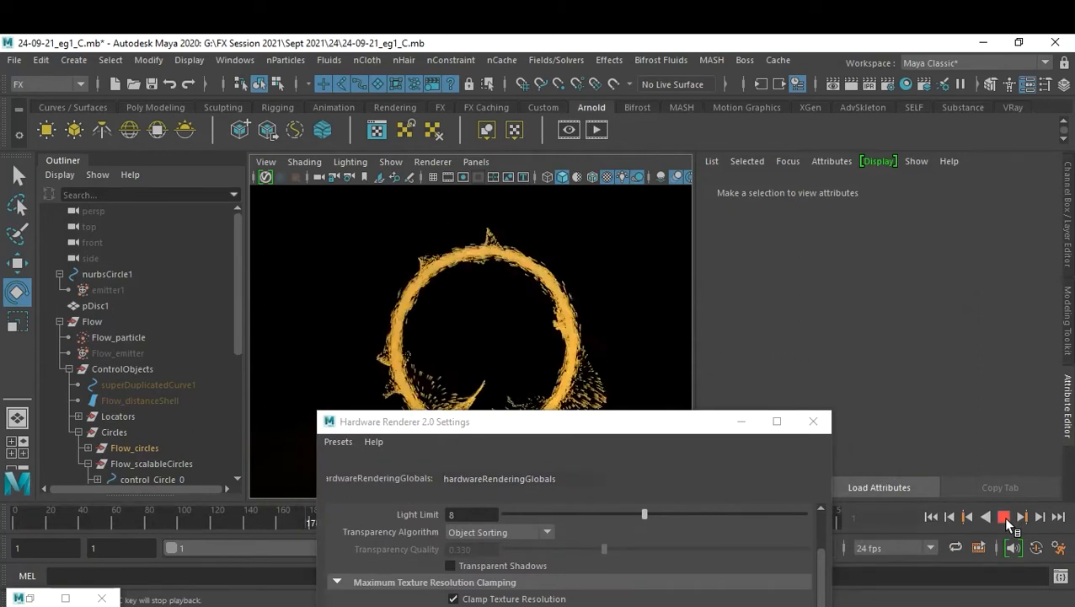
left_click(1005, 517)
Set the motion blur Sample Count to 8 and Shutter Open Fraction to about 0.174, and close the renderer settings.
left_click_drag(580, 429, 861, 139)
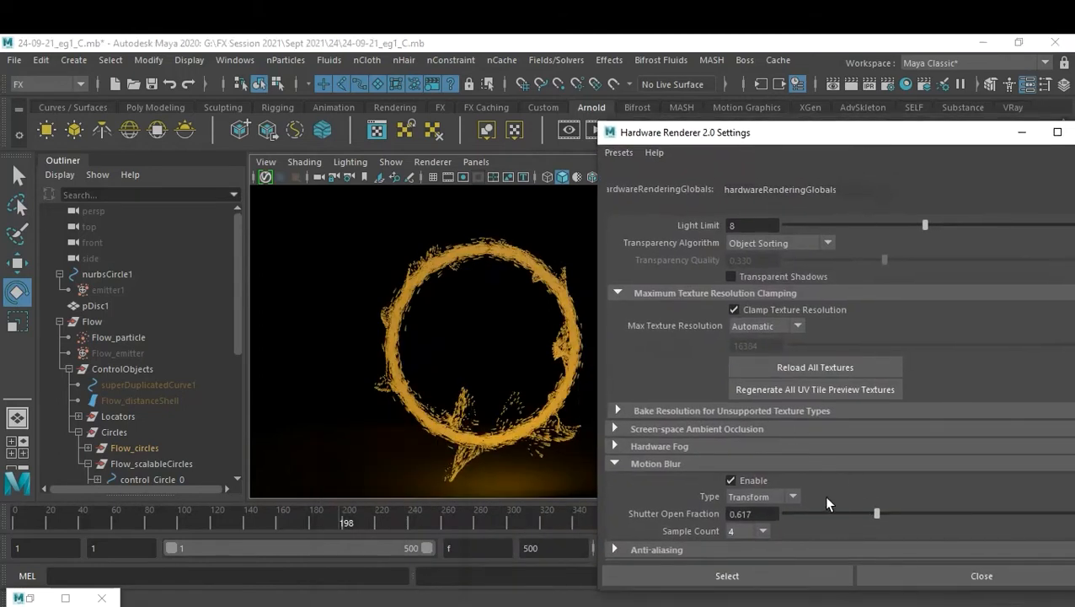
left_click(778, 495)
left_click(776, 496)
left_click(761, 531)
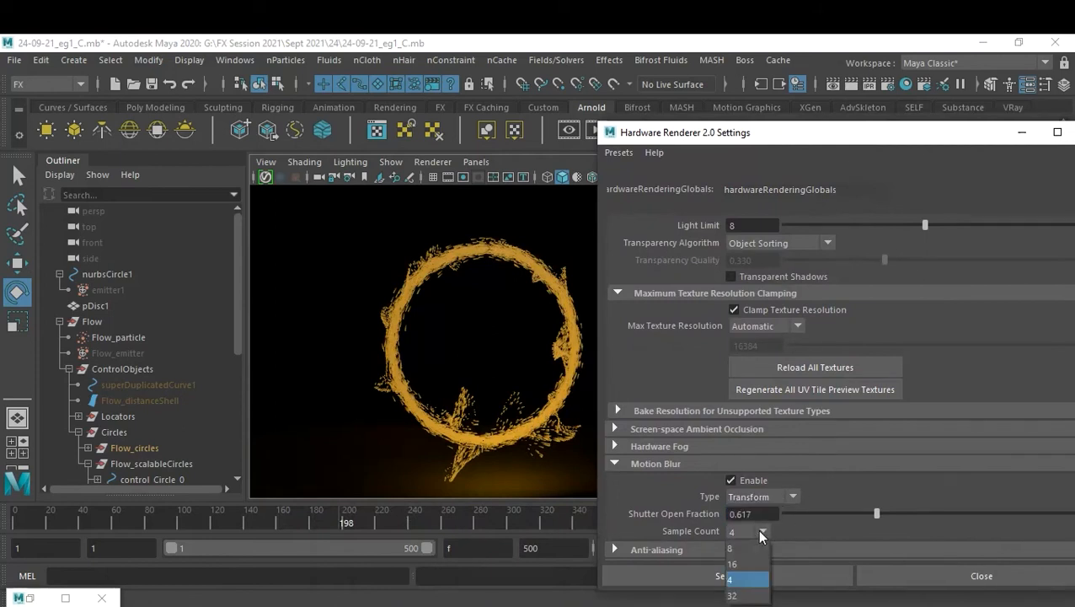
left_click(754, 548)
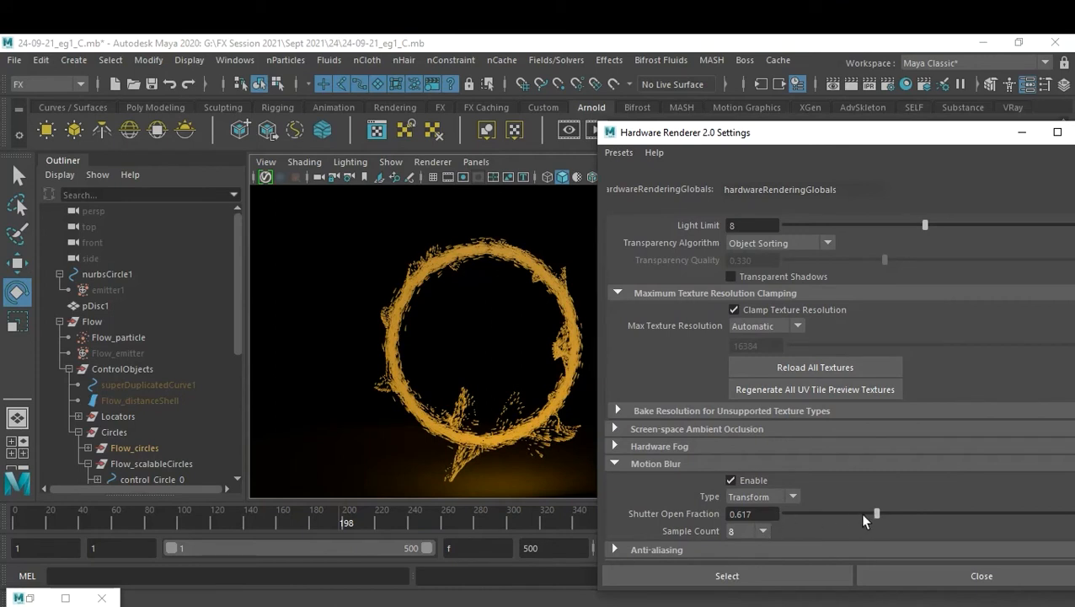
left_click_drag(797, 512, 810, 514)
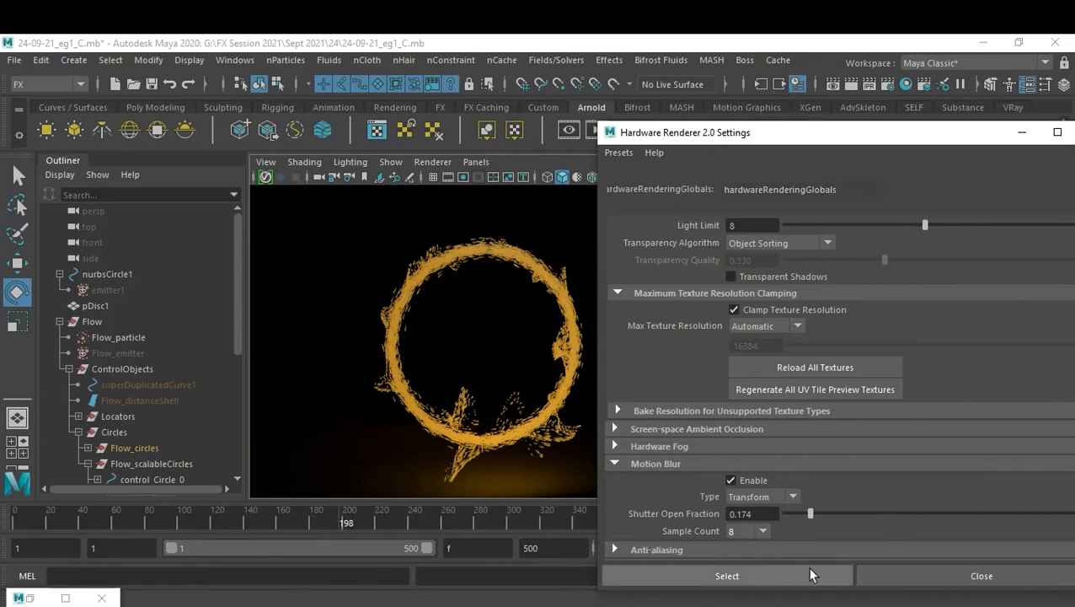
left_click(906, 576)
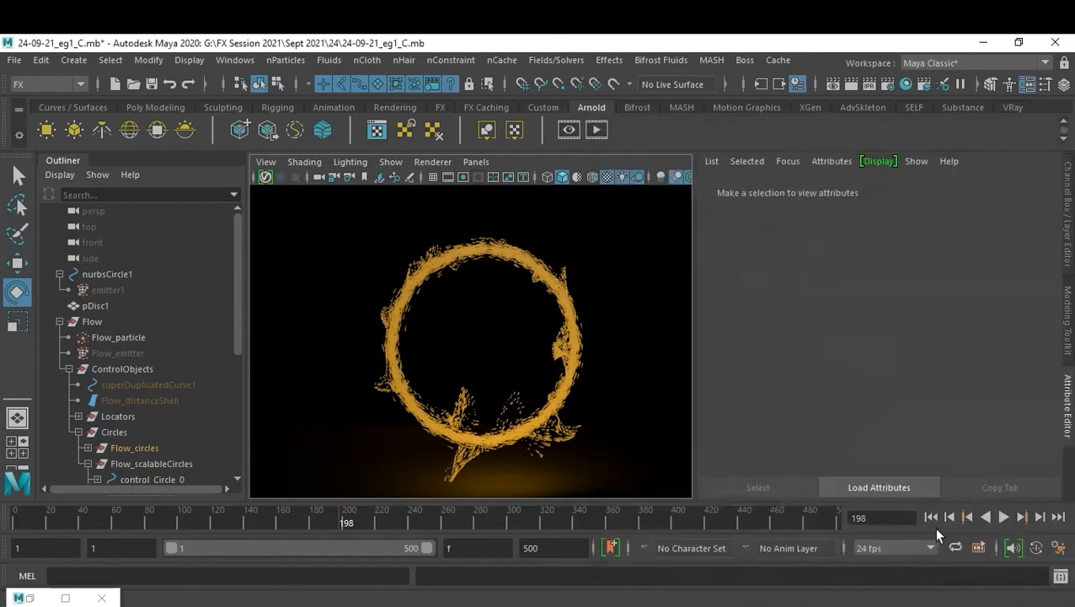
Replay the simulation from frame 1 to frame 492 to check the ring with the reduced motion blur.
left_click(931, 517)
left_click(1003, 516)
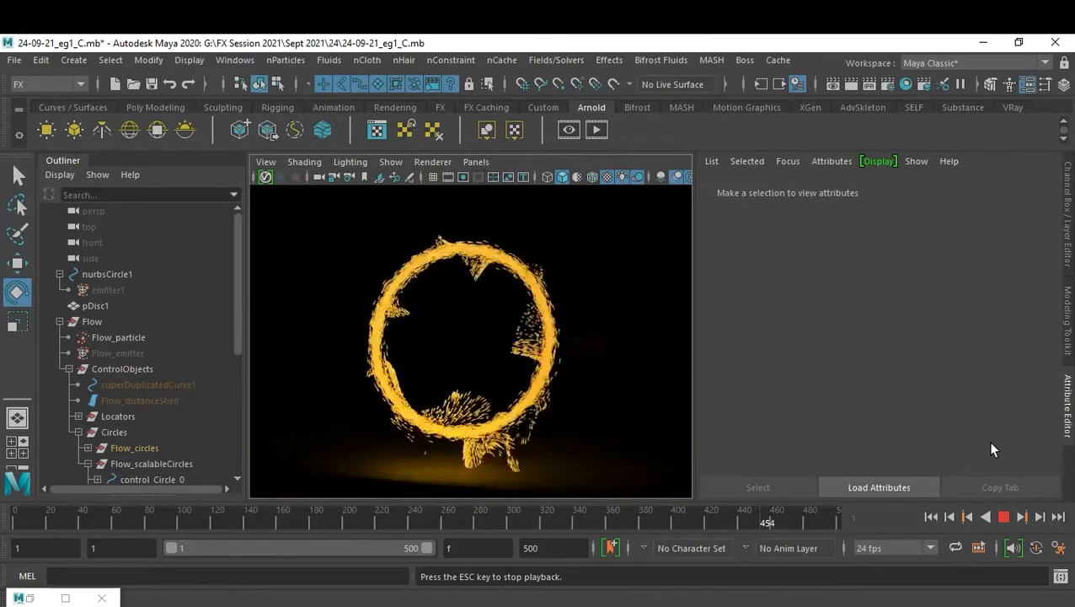
left_click(1003, 517)
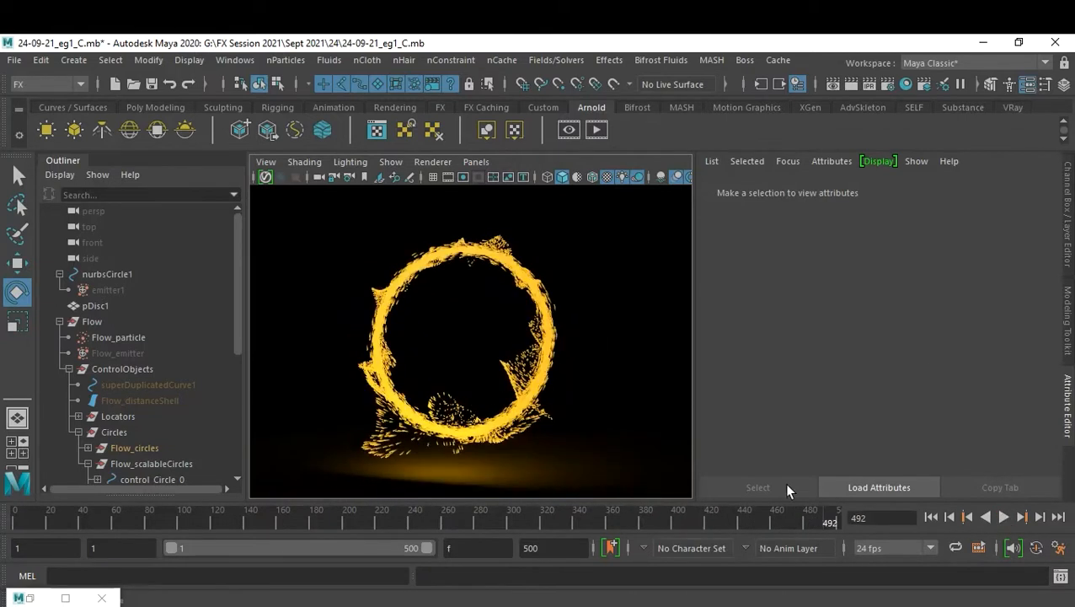
Reposition the persp camera at frame 1 to about Translate -14.131, 5.05, 21.473 and key it.
left_click(88, 211)
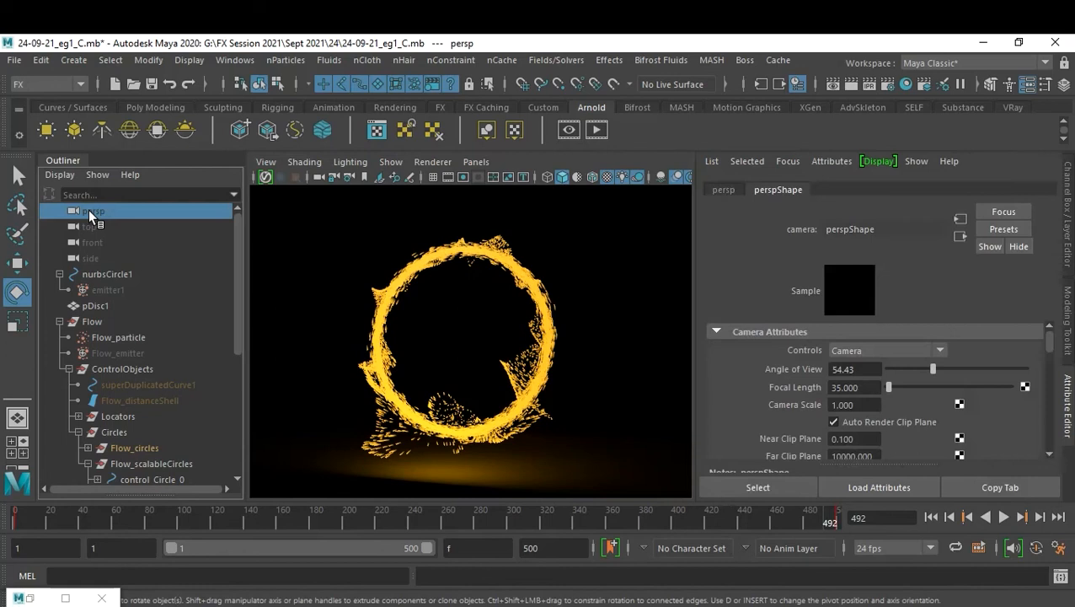
key("ctrl+a")
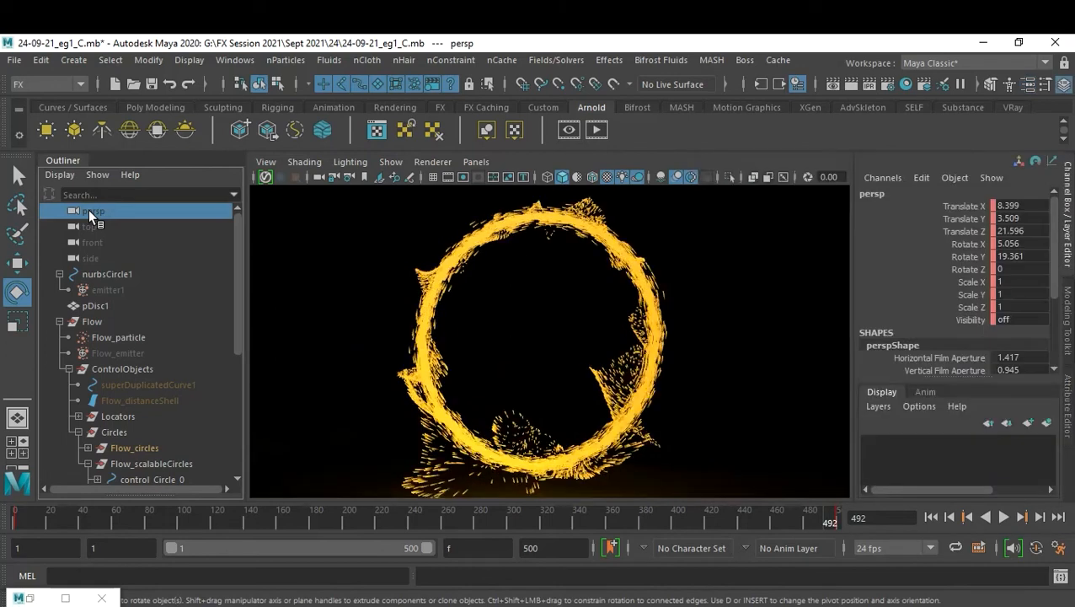
left_click(1030, 518)
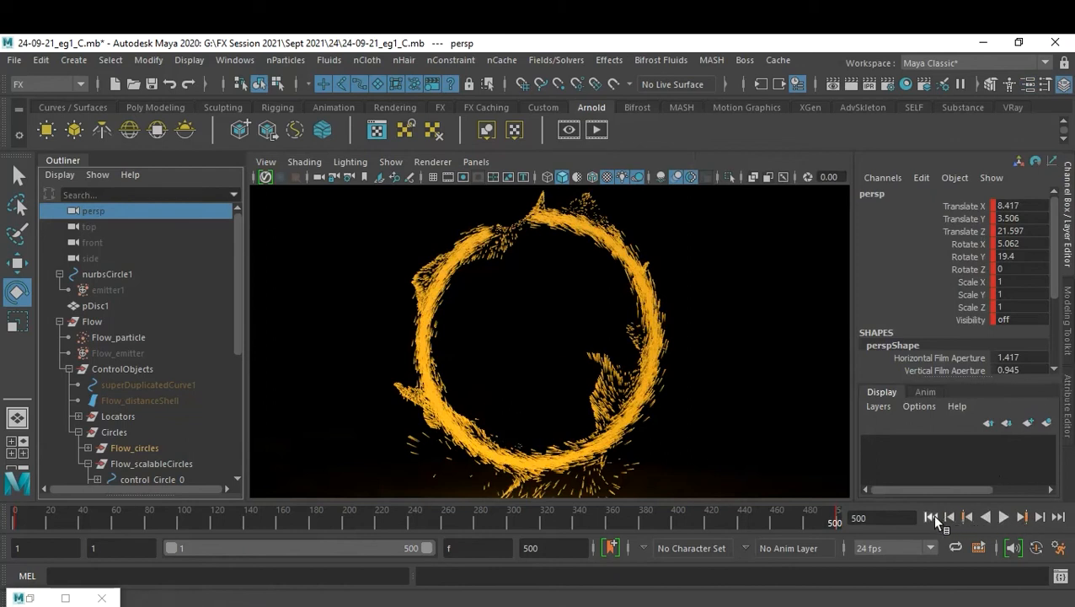
left_click(930, 517)
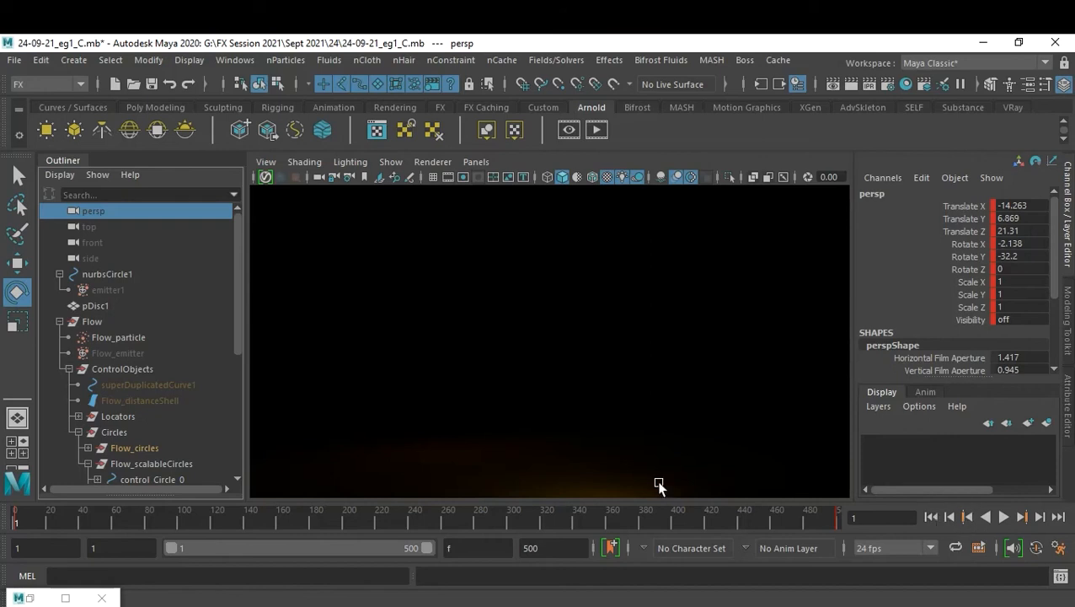
middle_click_drag(649, 421, 695, 419, "alt")
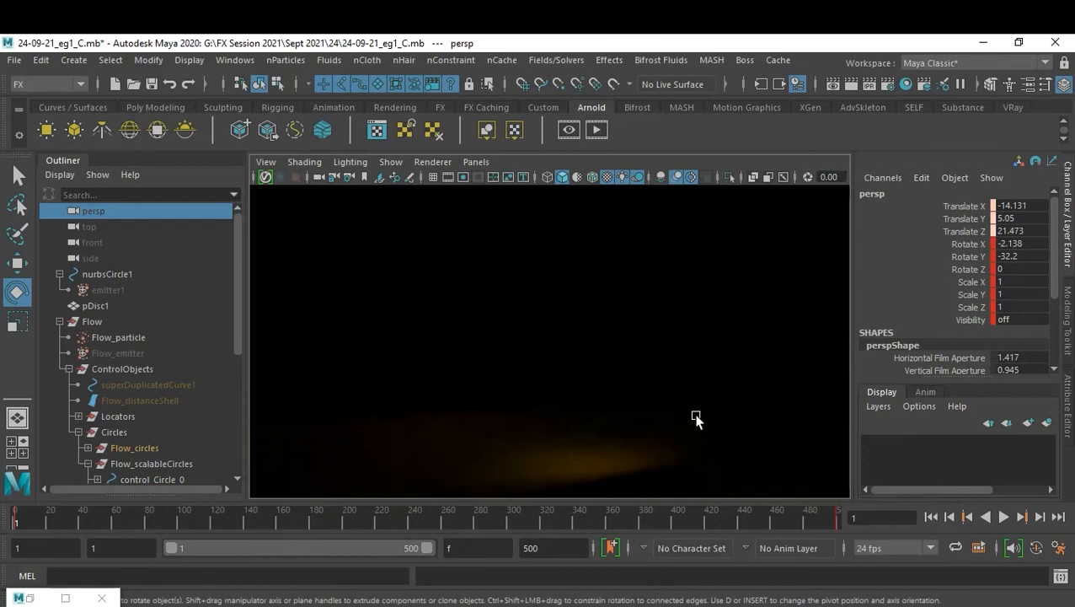
key("s")
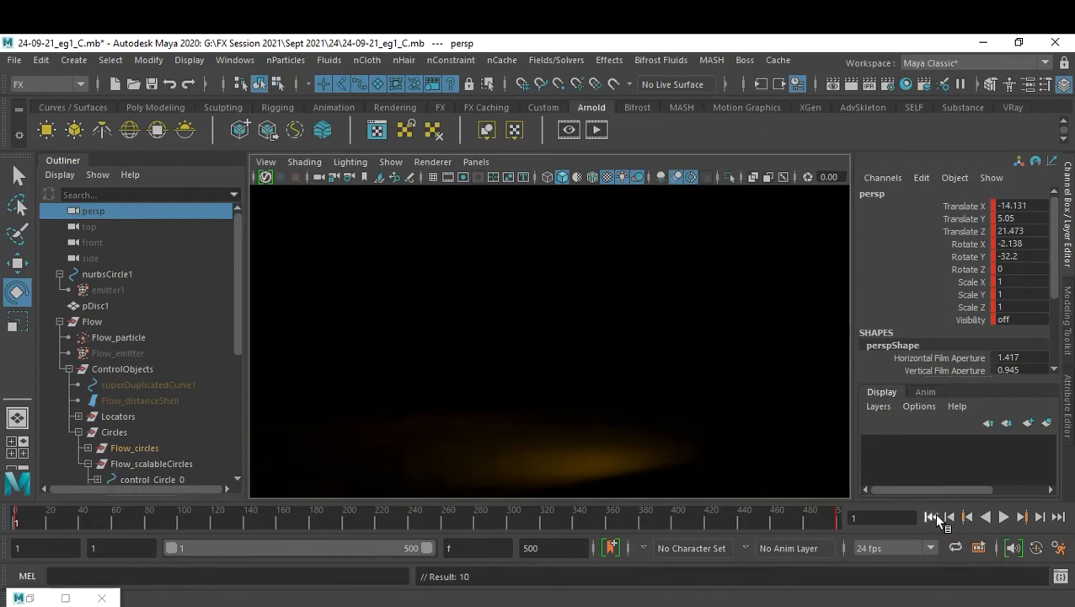
Replay from frame 1 to frame 189 to check the ring with the adjusted camera start.
left_click(1004, 517)
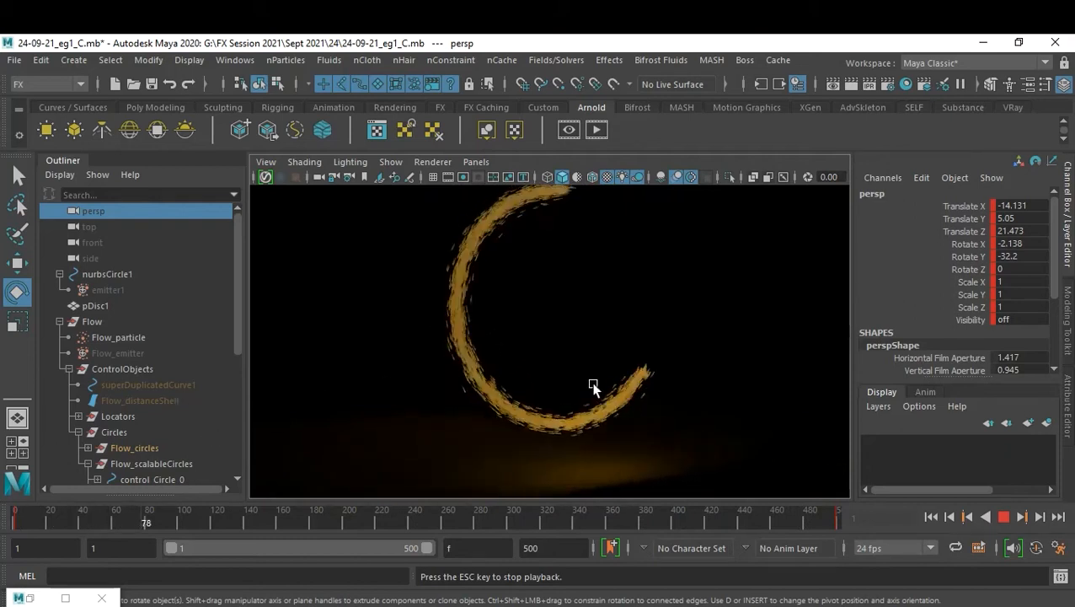
left_click(1001, 516)
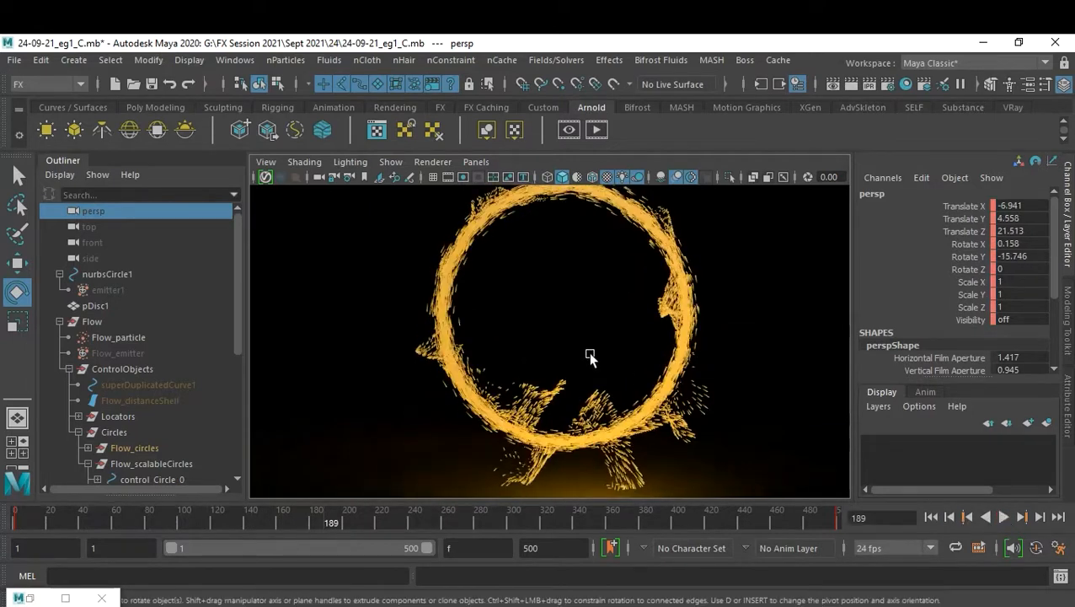
Create a new perspective camera view and frame the whole ring from about Translate -12.504, 9.143, 22.5.
left_click(480, 164)
mouse_move(522, 177)
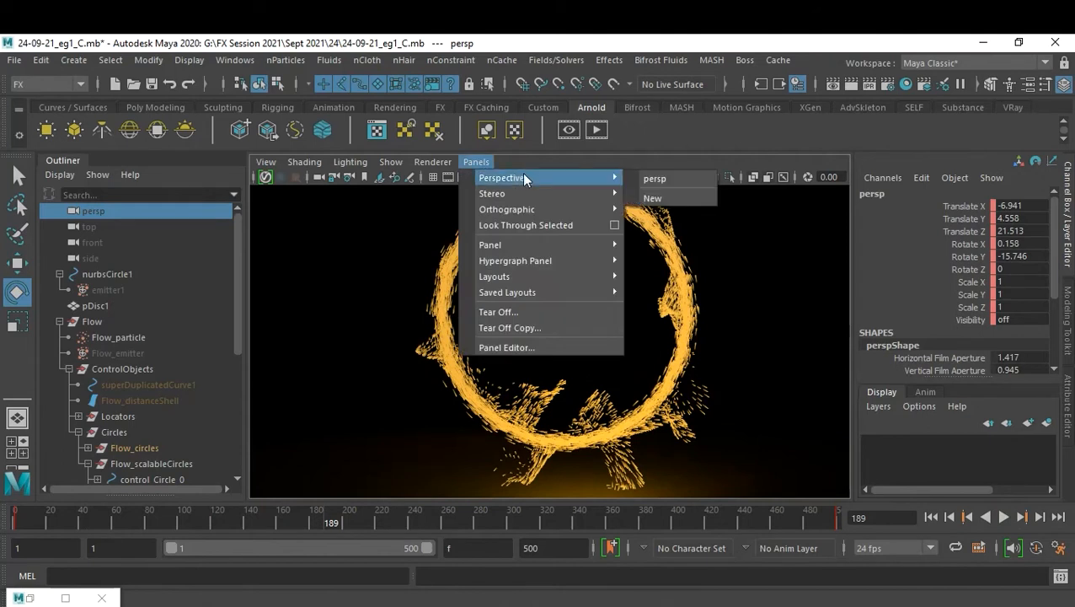
left_click(663, 199)
left_click_drag(556, 364, 638, 418, "alt")
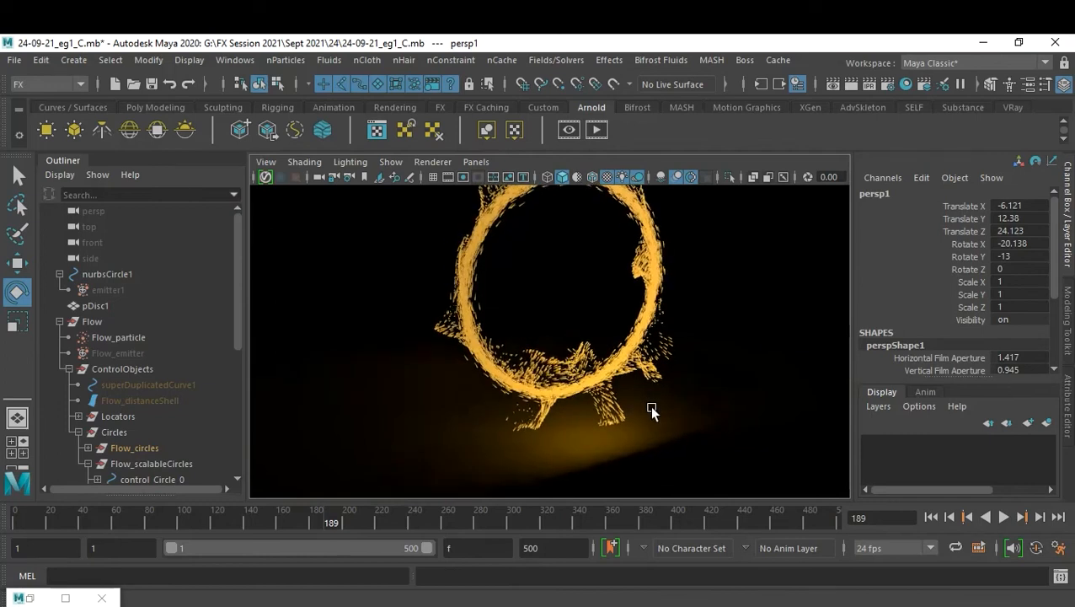
left_click_drag(648, 411, 626, 433, "alt")
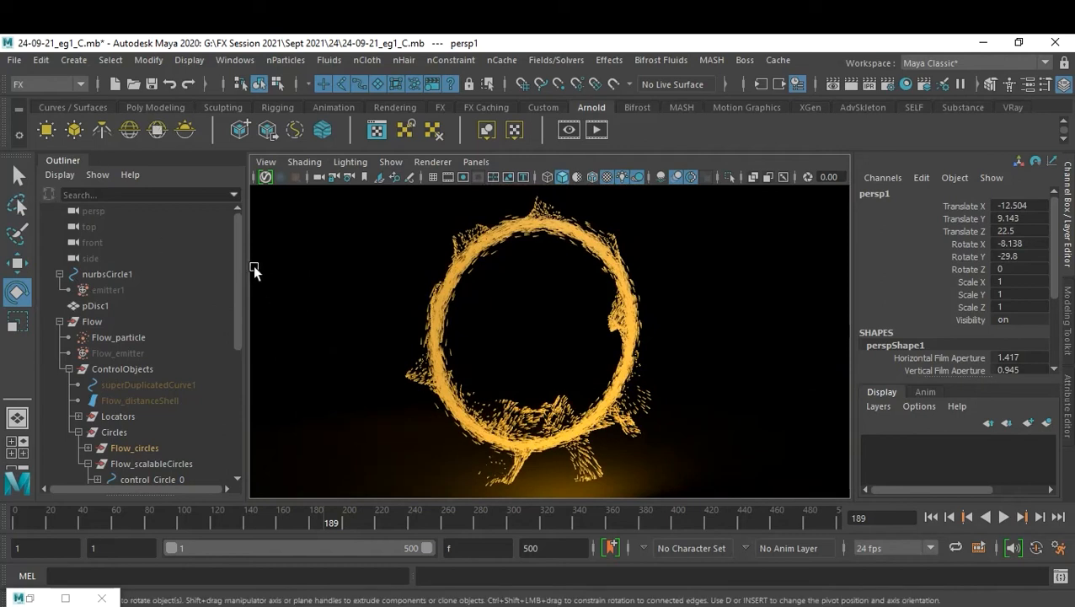
Create a legacy curve emitter from nurbsCircle1 with a rate of 20 particles per second and speed 0.1.
left_click(131, 272)
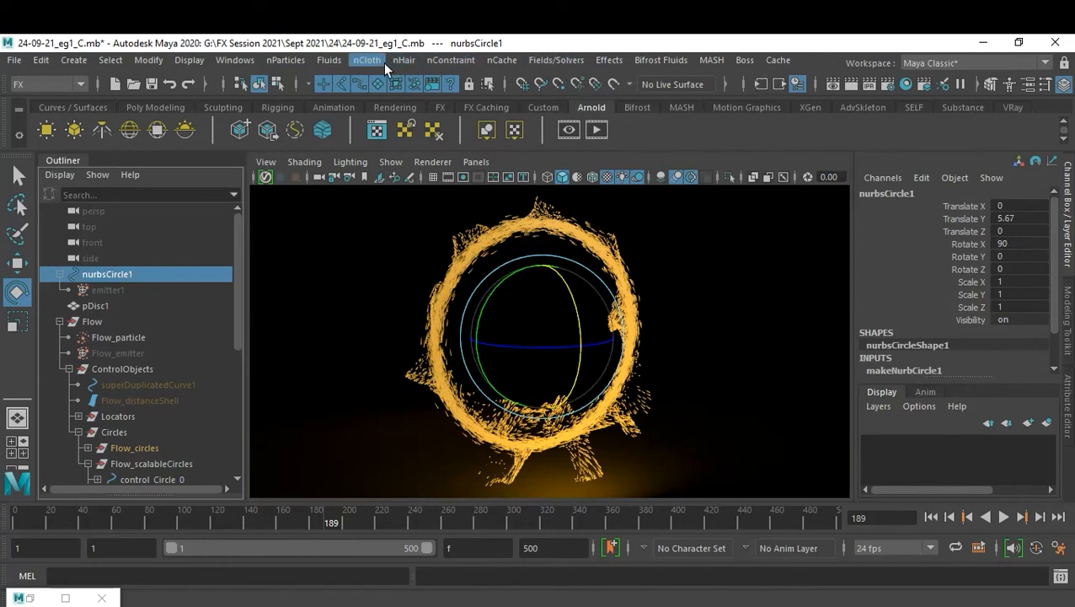
left_click(289, 60)
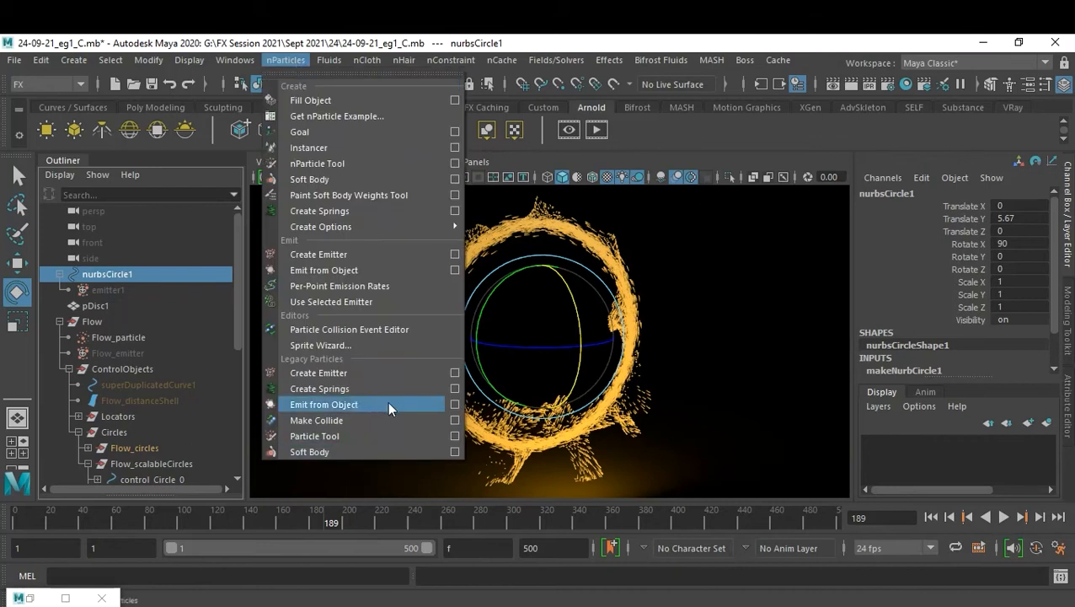
left_click(453, 405)
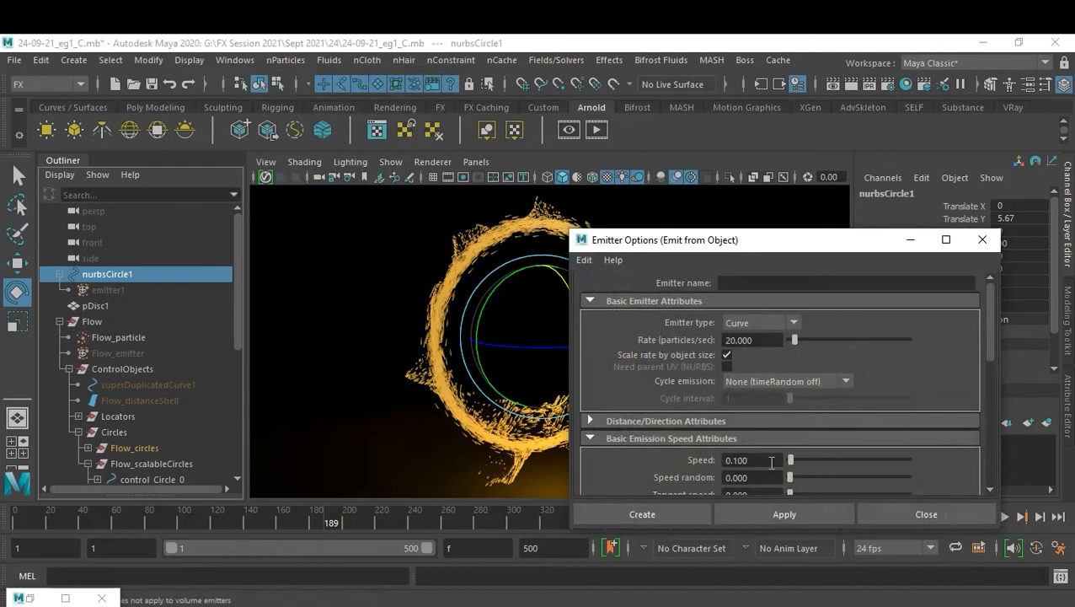
scroll(827, 389, "down", 10)
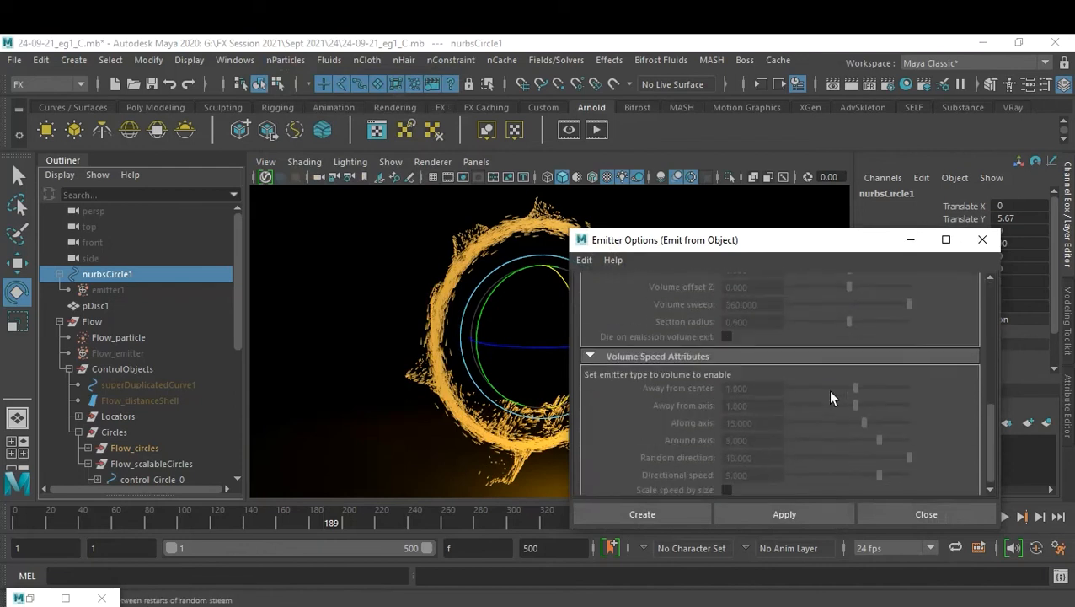
left_click(675, 517)
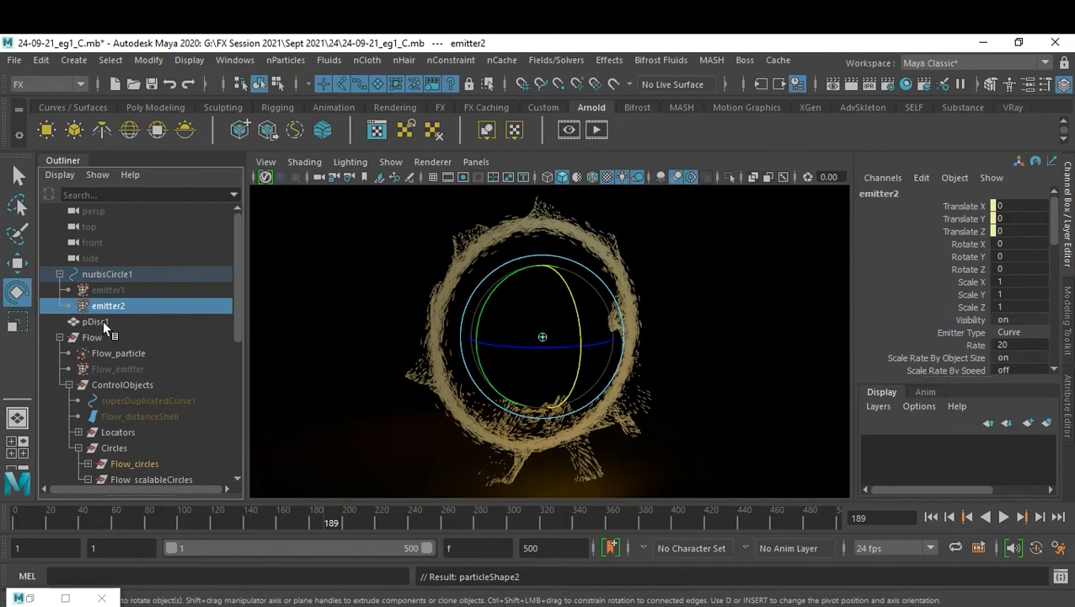
Add the Points render attributes to particle2's shape and enable Use Lighting.
scroll(168, 375, "down", 6)
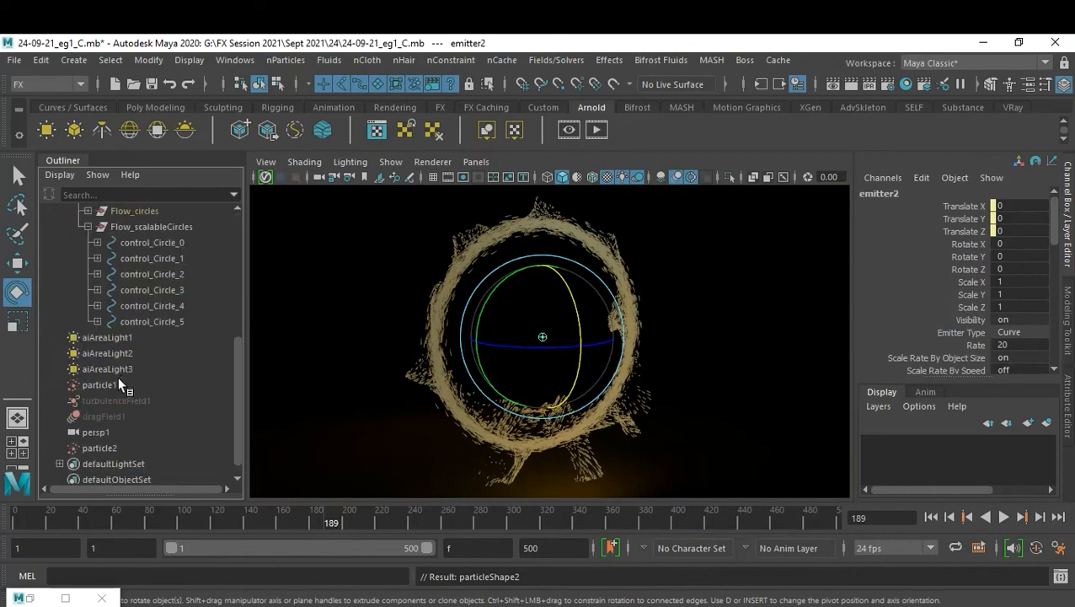
left_click(105, 431)
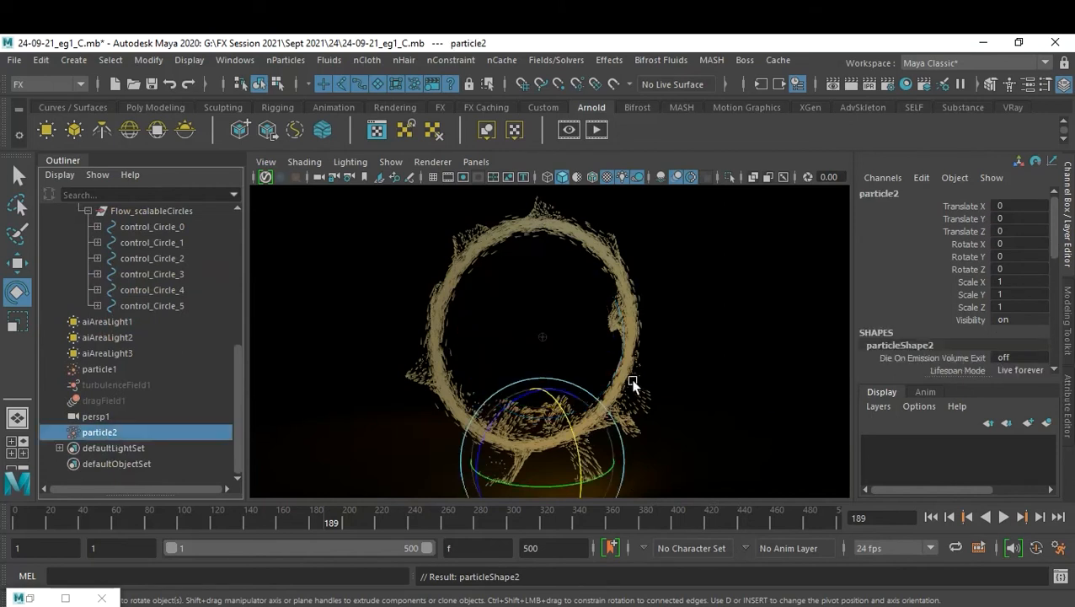
key("ctrl+a")
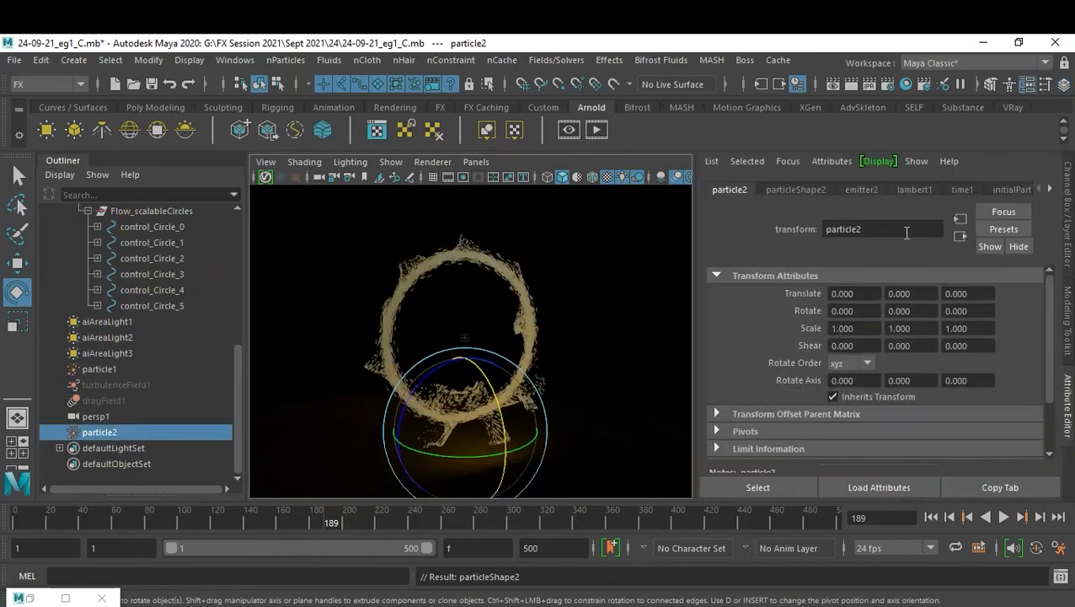
left_click(803, 191)
scroll(901, 299, "up", 3)
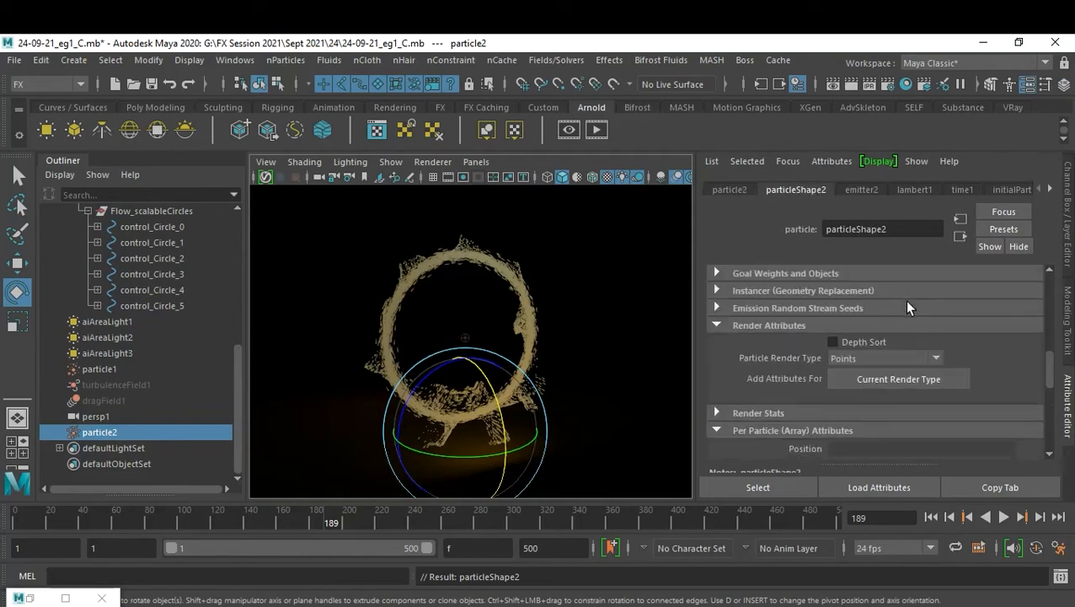
left_click(899, 379)
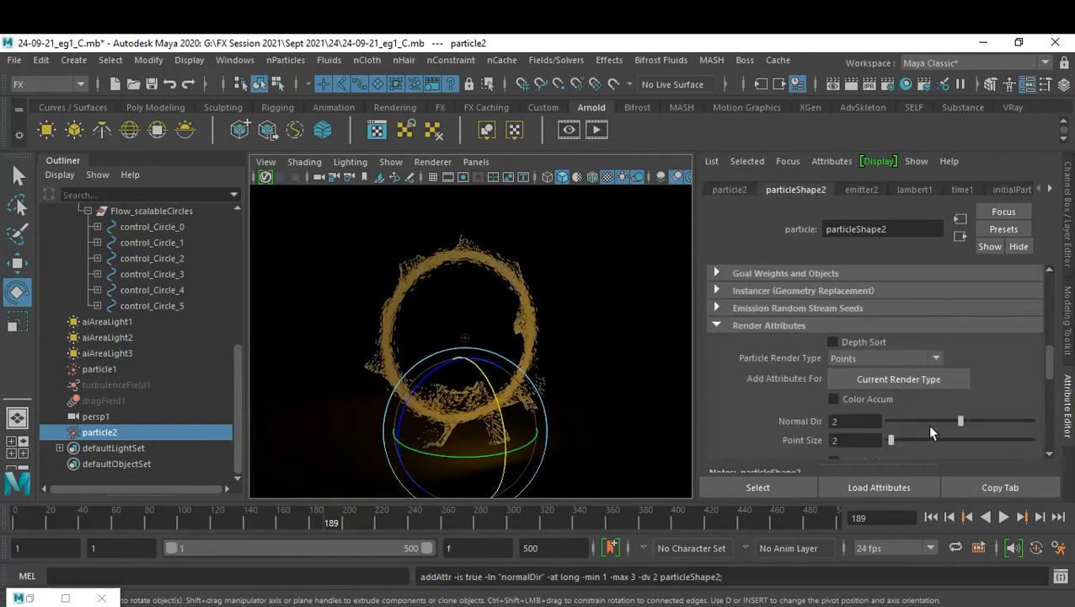
scroll(927, 424, "down", 2)
left_click(887, 414)
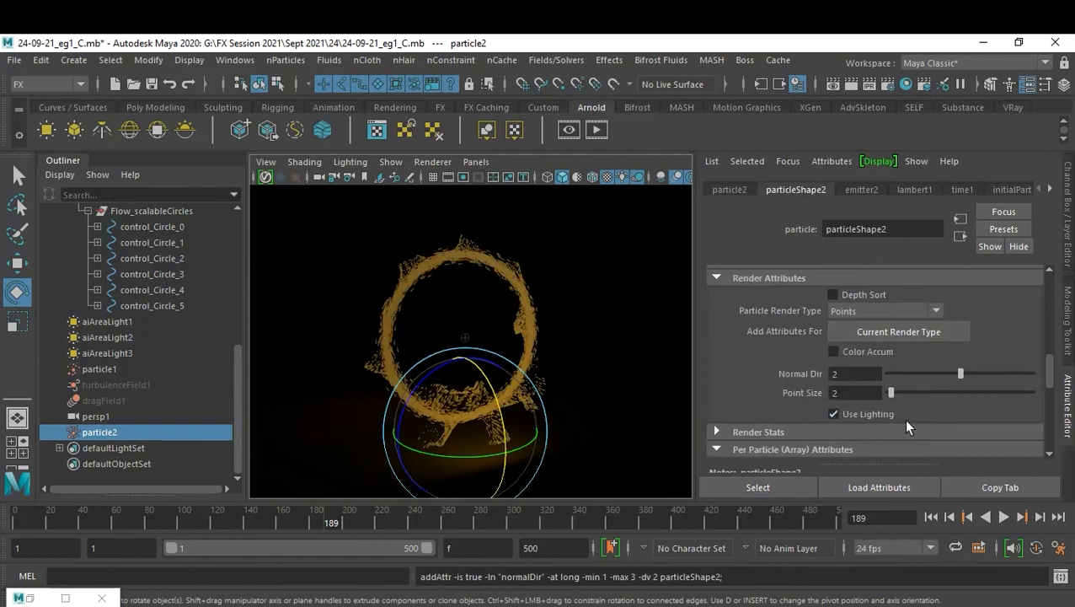
Play the simulation from frame 1 to frame 147 and inspect the new particles around the ring up close.
left_click(931, 517)
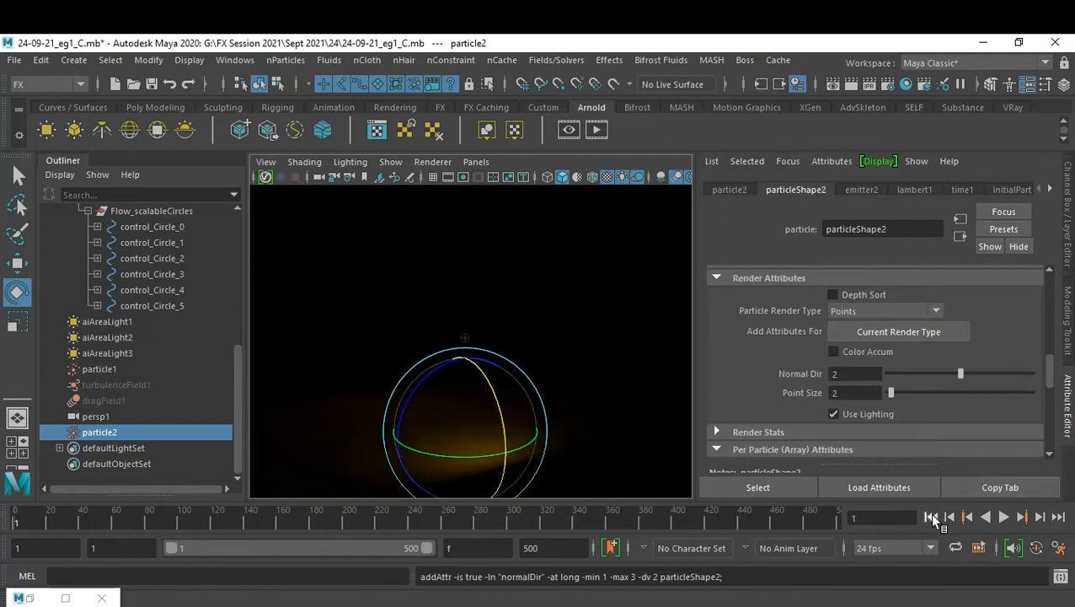
left_click(1003, 518)
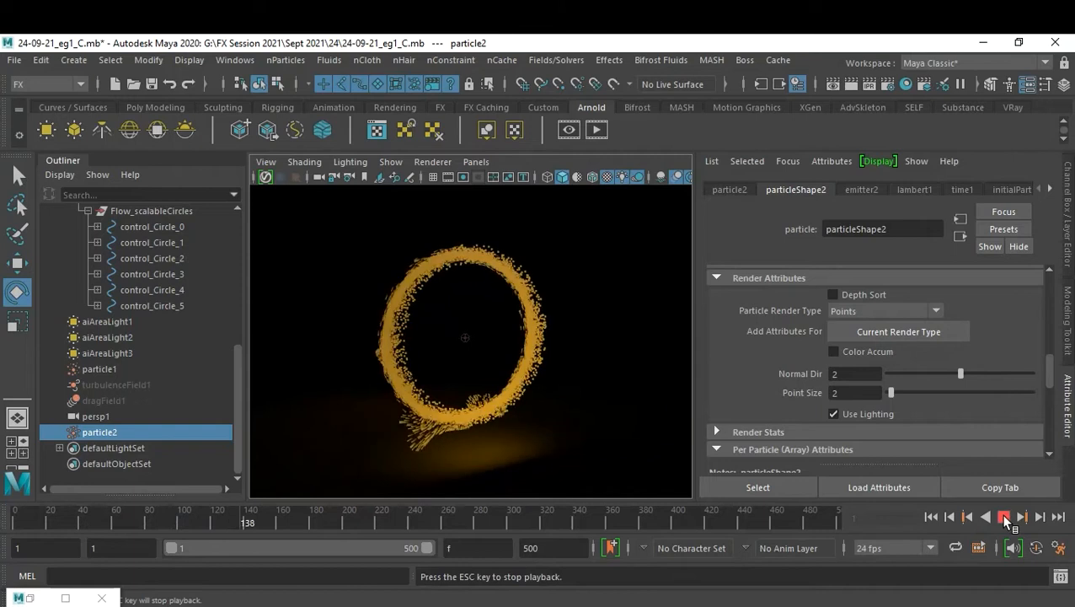
left_click(1003, 517)
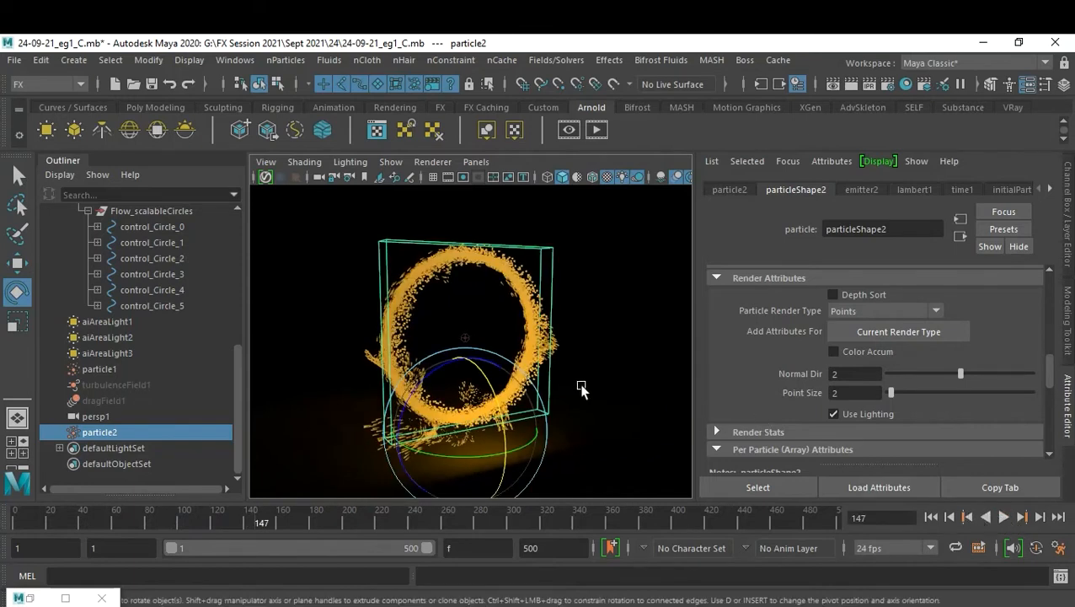
scroll(593, 387, "up", 3)
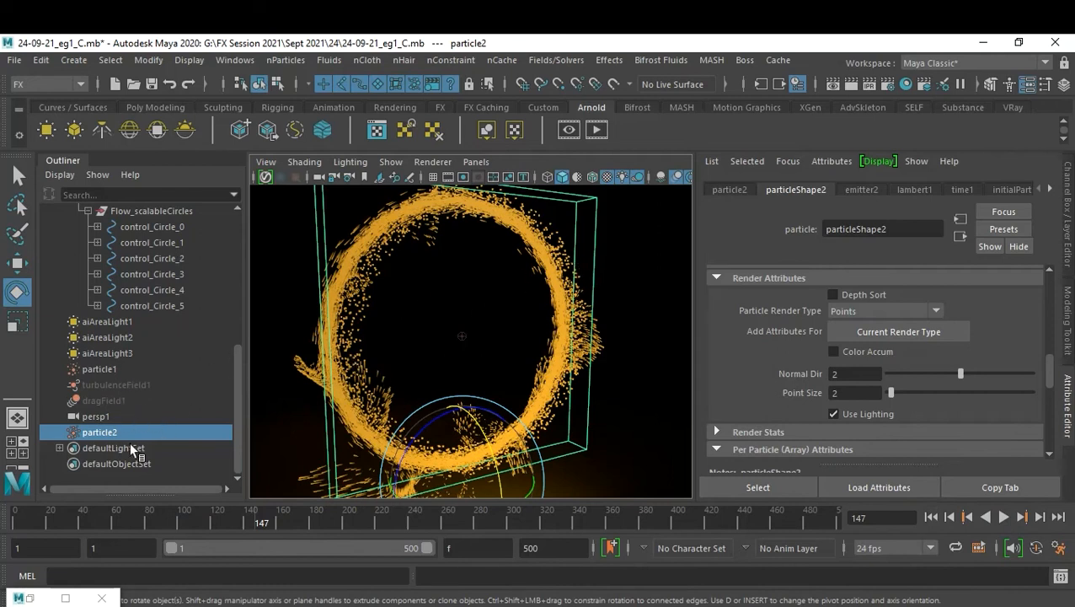
Connect particle2 to turbulenceField1 and dragField1 in the Dynamic Relationships Editor, then put the editor away.
scroll(139, 382, "up", 5)
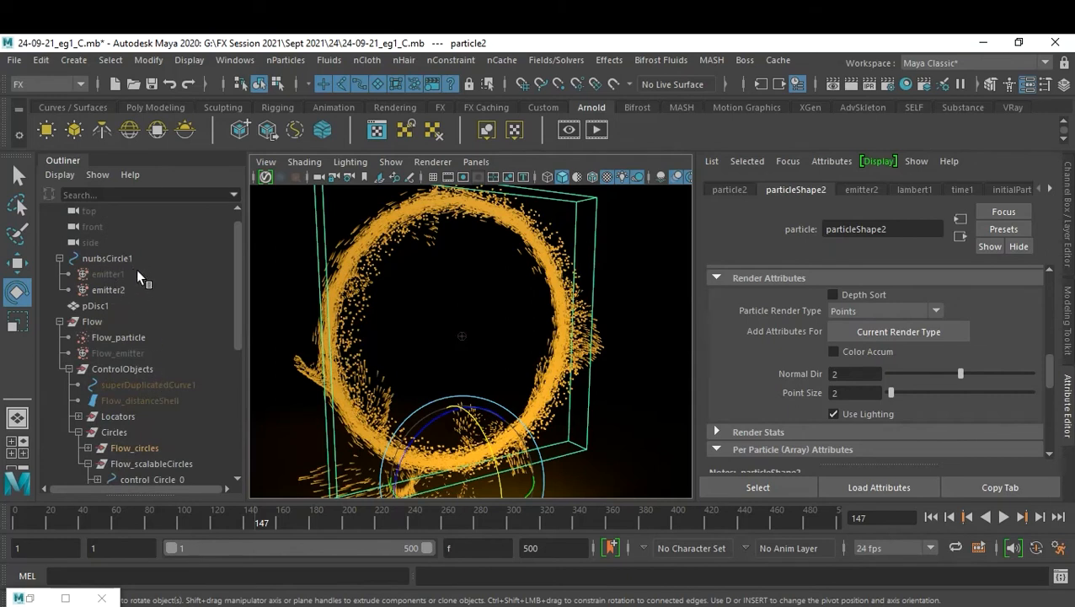
scroll(143, 291, "up", 1)
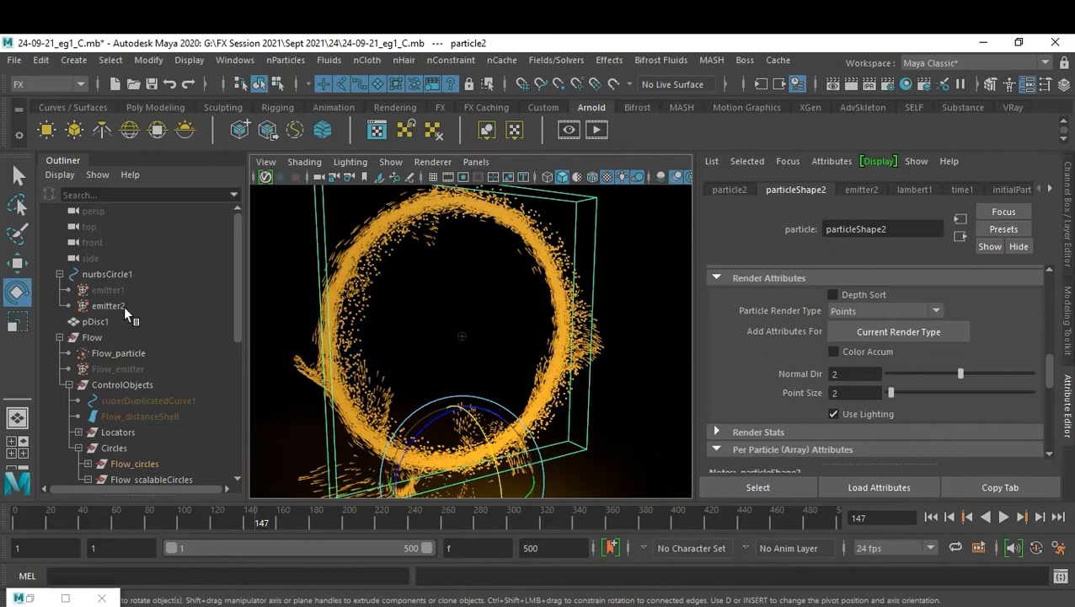
scroll(174, 303, "down", 6)
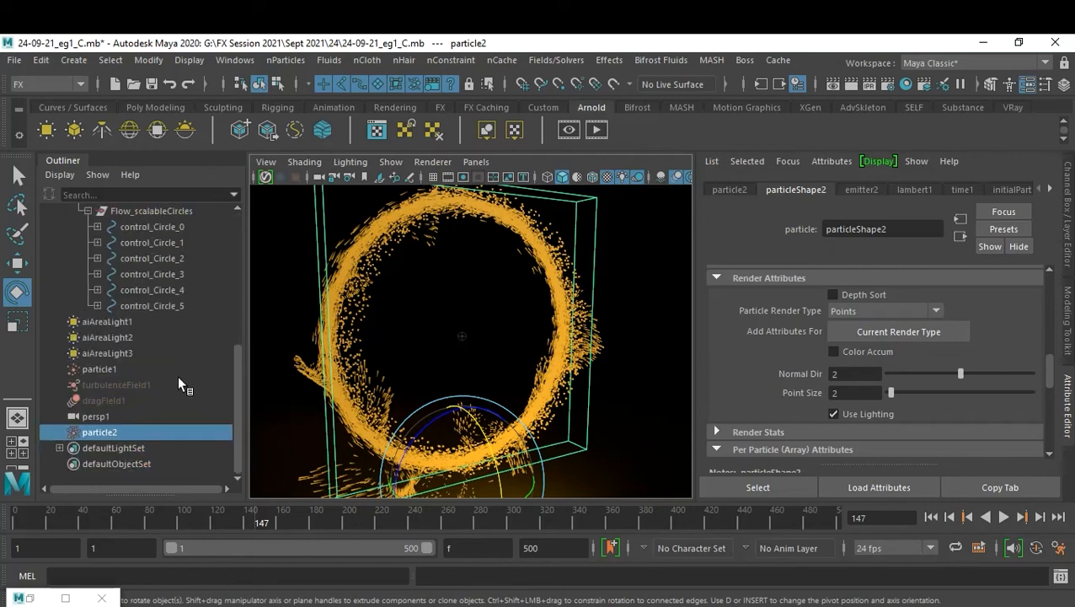
scroll(180, 383, "up", 3)
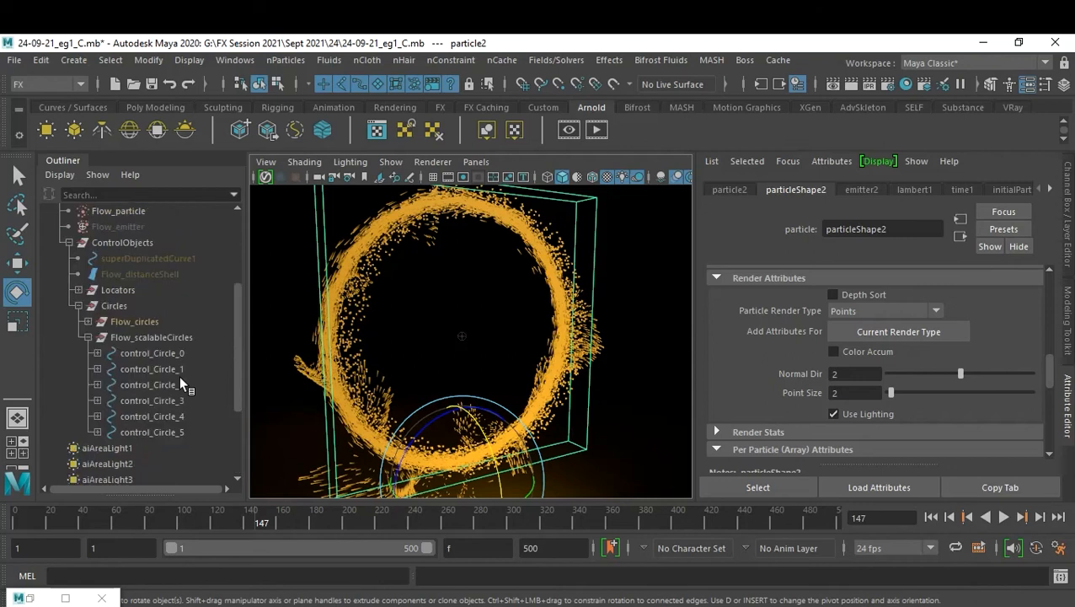
scroll(179, 384, "up", 3)
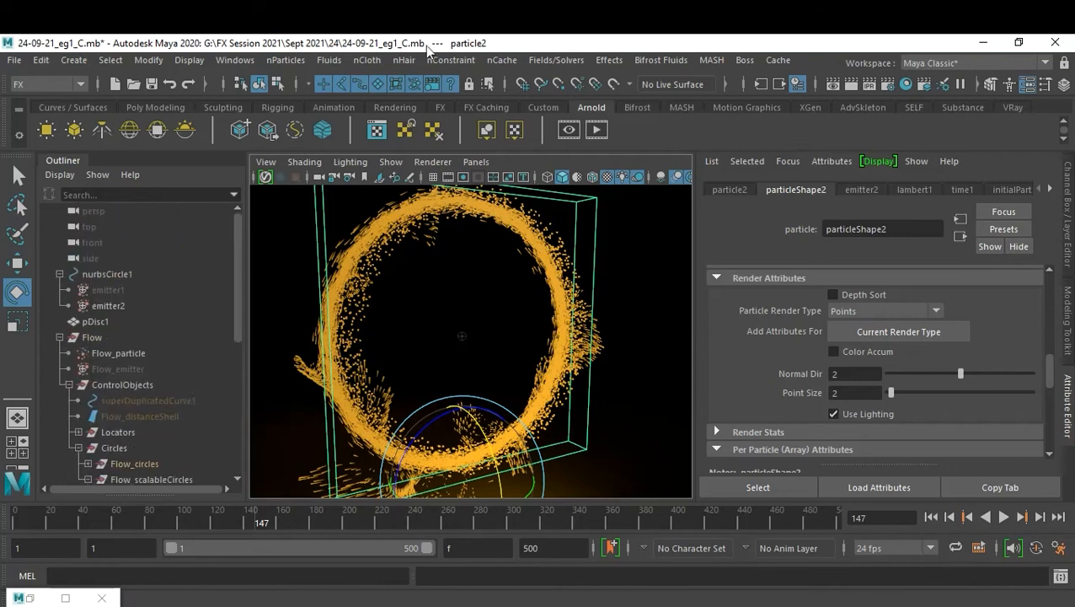
left_click(233, 60)
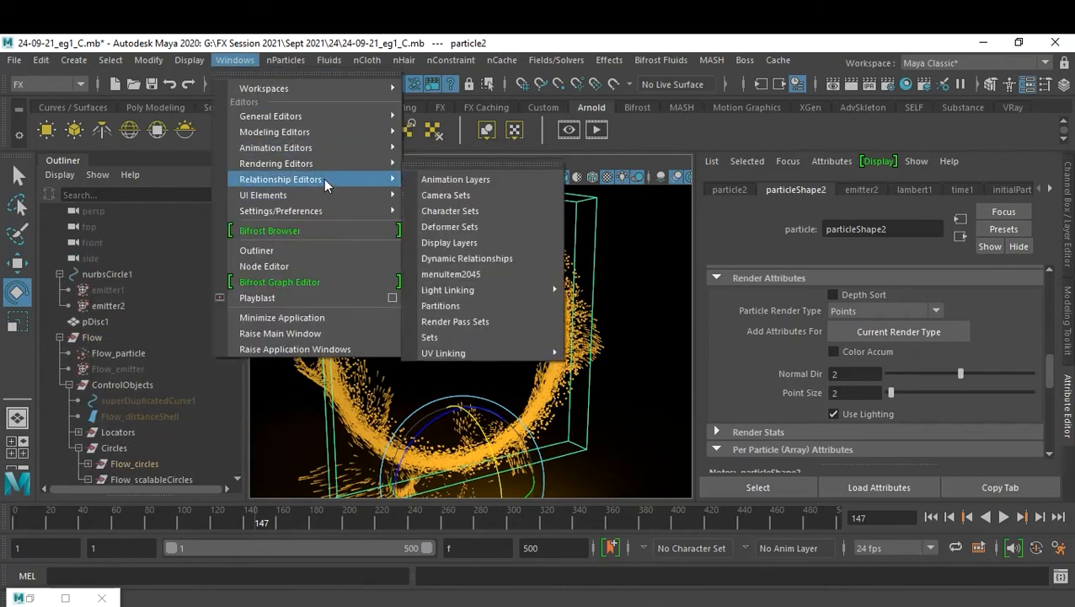
mouse_move(333, 179)
left_click(503, 257)
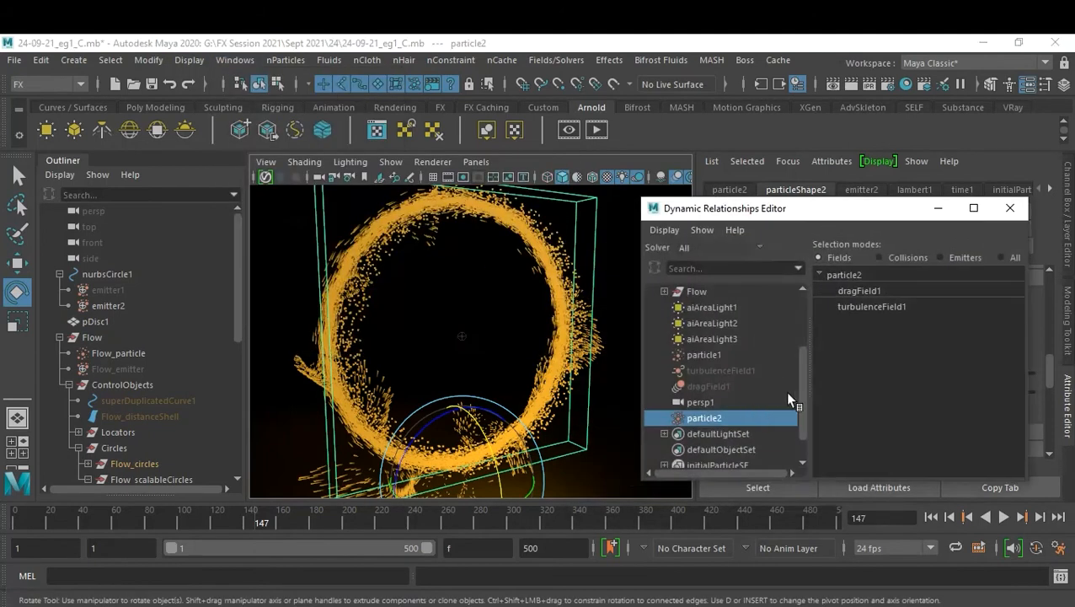
left_click(880, 306)
left_click(869, 291, "shift")
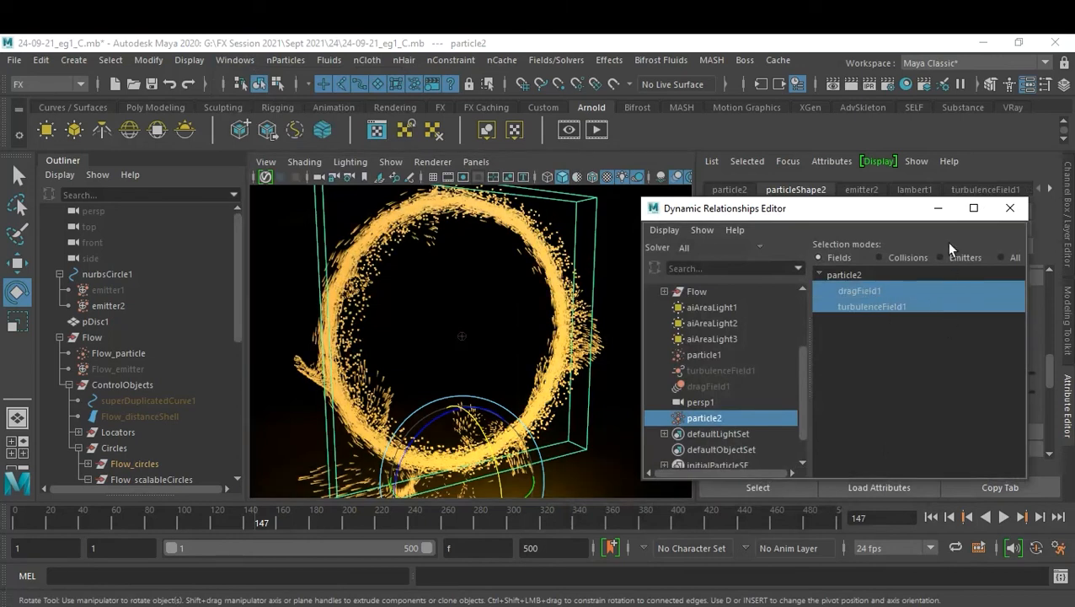
left_click(939, 211)
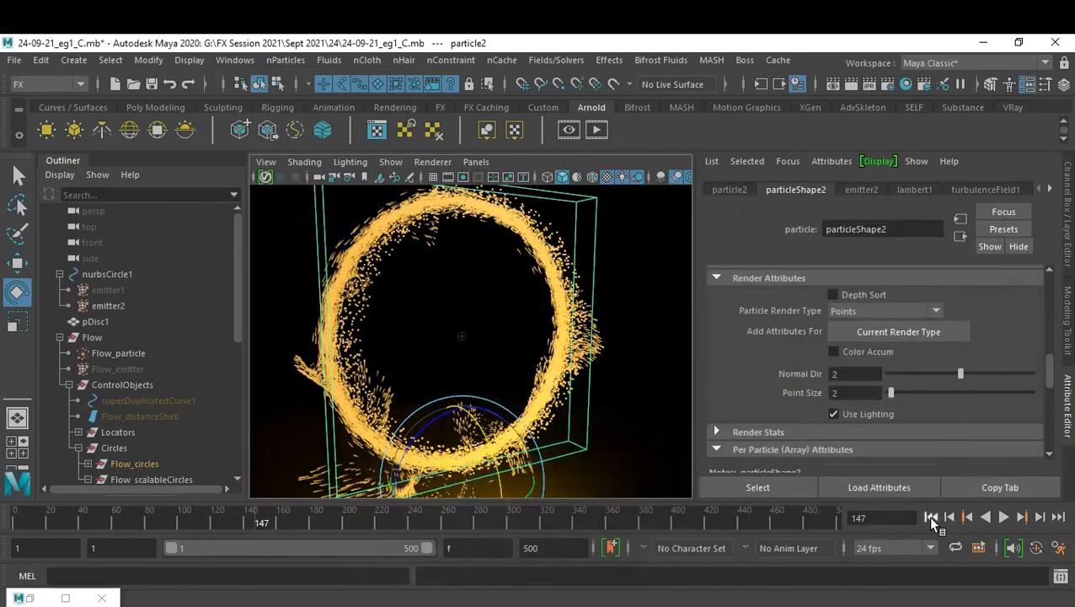
Replay the simulation from frame 1 to frame 131 to check how the fields affect particle2.
left_click(932, 517)
left_click(1006, 517)
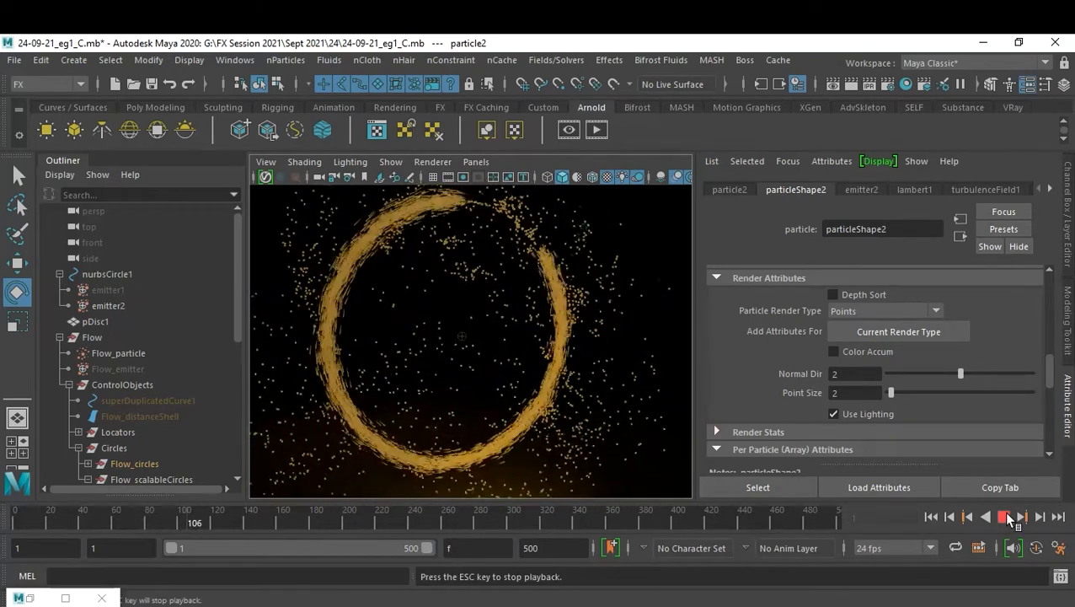
left_click(1007, 517)
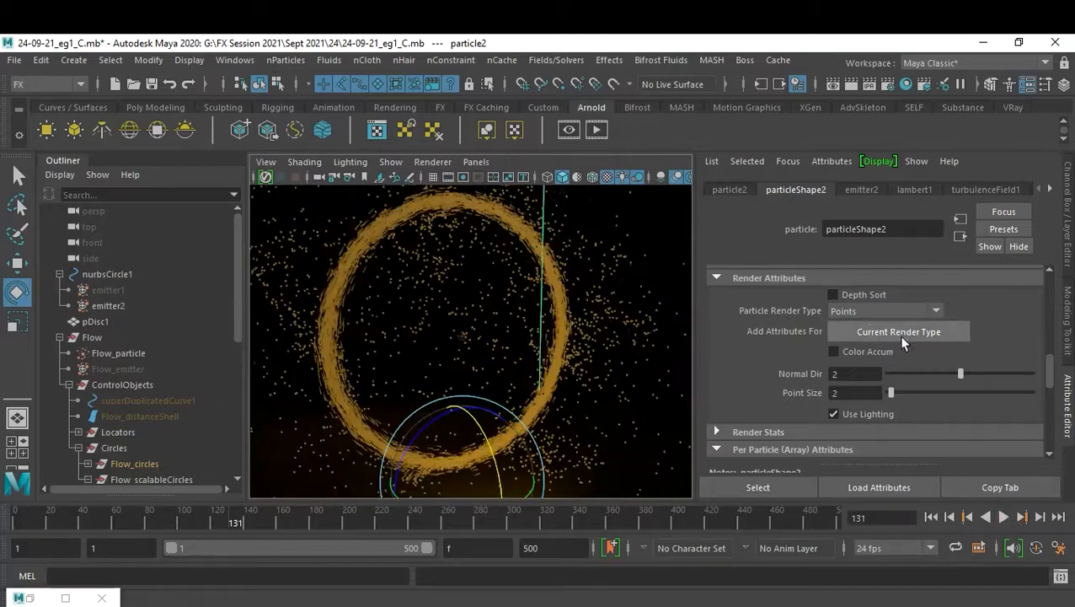
Set the Lifespan Mode of particleShape2 to Constant with a lifespan of 1.
scroll(910, 342, "up", 5)
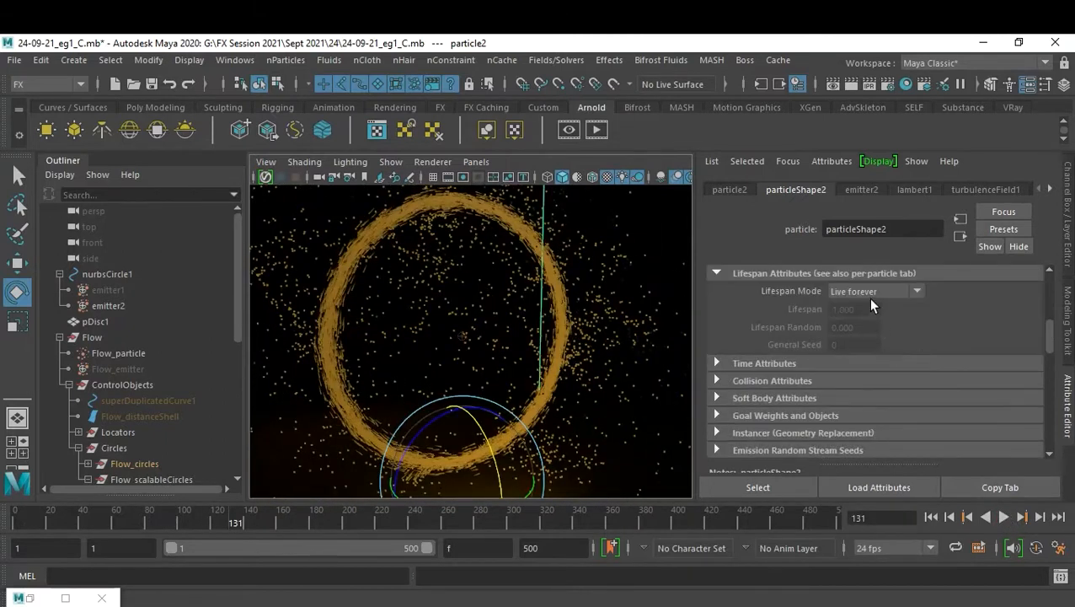
left_click(869, 294)
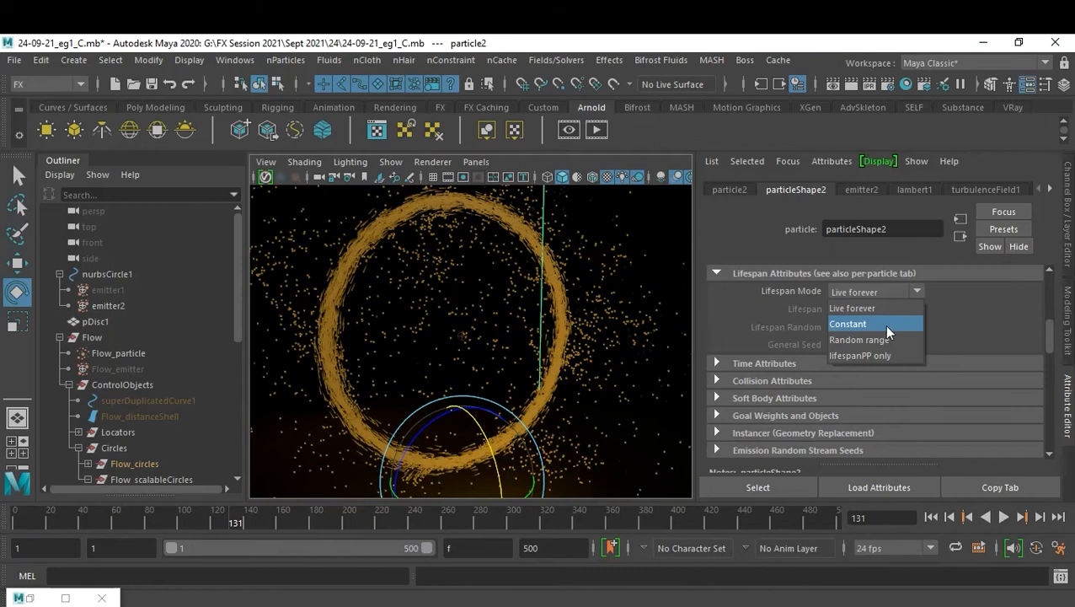
left_click(884, 325)
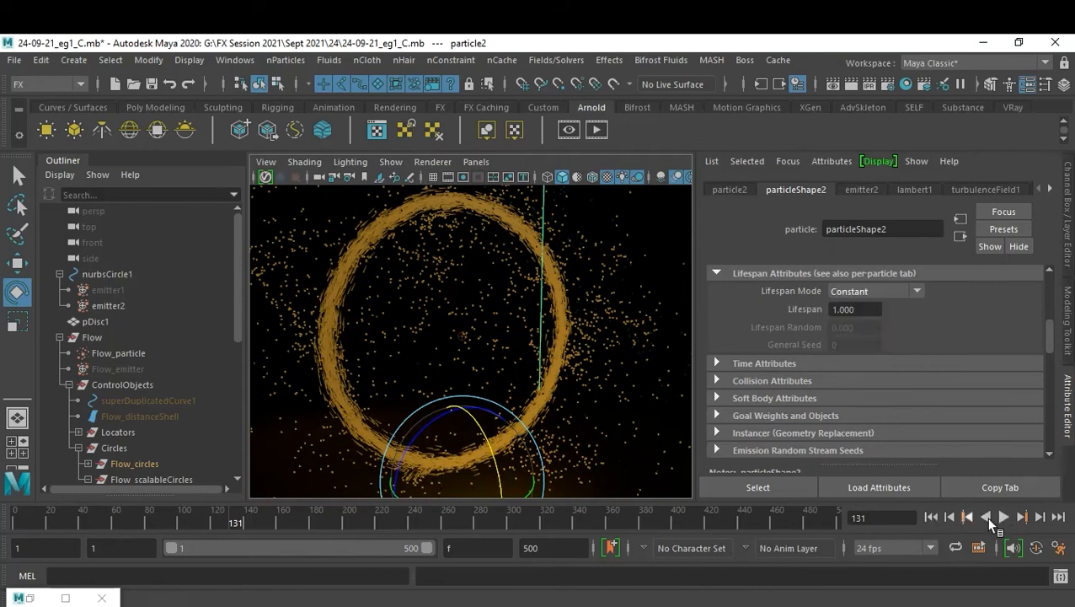
Replay the simulation from frame 1 to frame 368 to check the limited lifespan, and show particle2's transform attributes.
left_click(931, 516)
left_click(1003, 518)
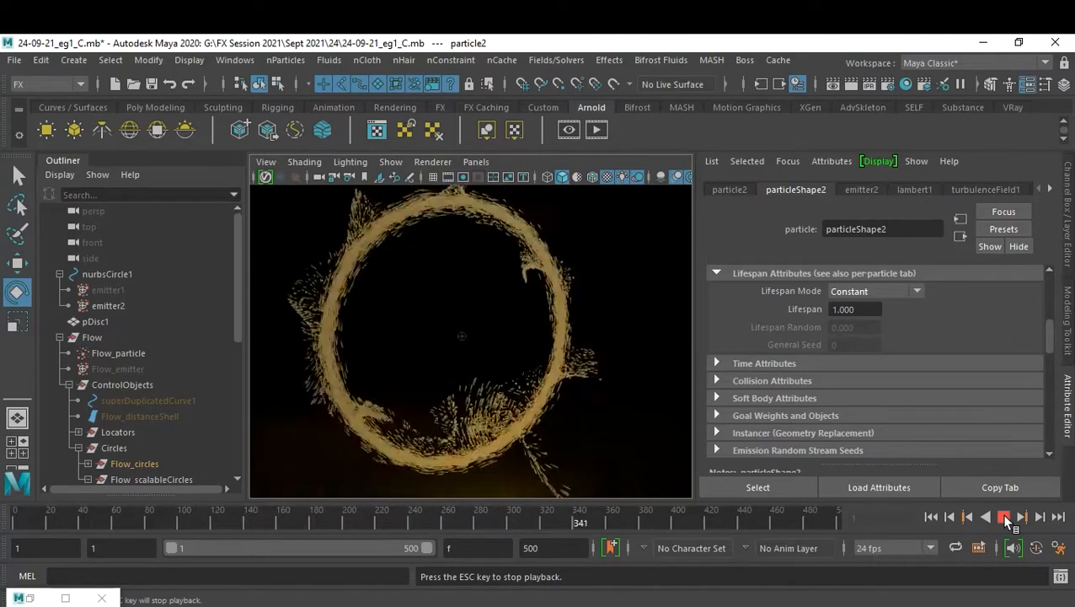
left_click(1005, 517)
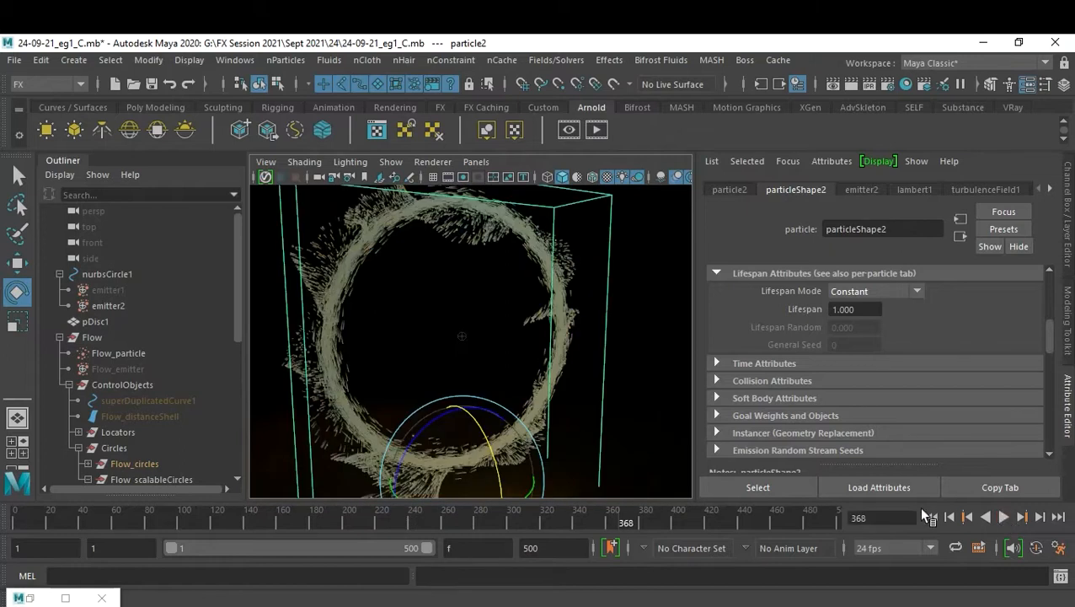
left_click(730, 191)
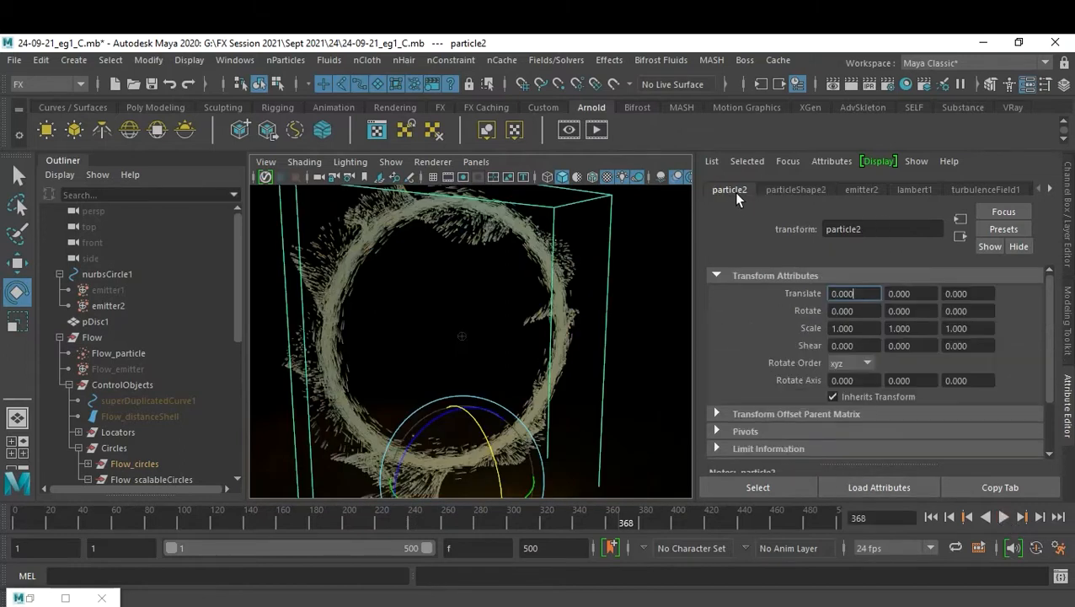
Set the emission rate of emitter2 to 40 particles per second.
left_click(862, 191)
scroll(914, 386, "down", 3)
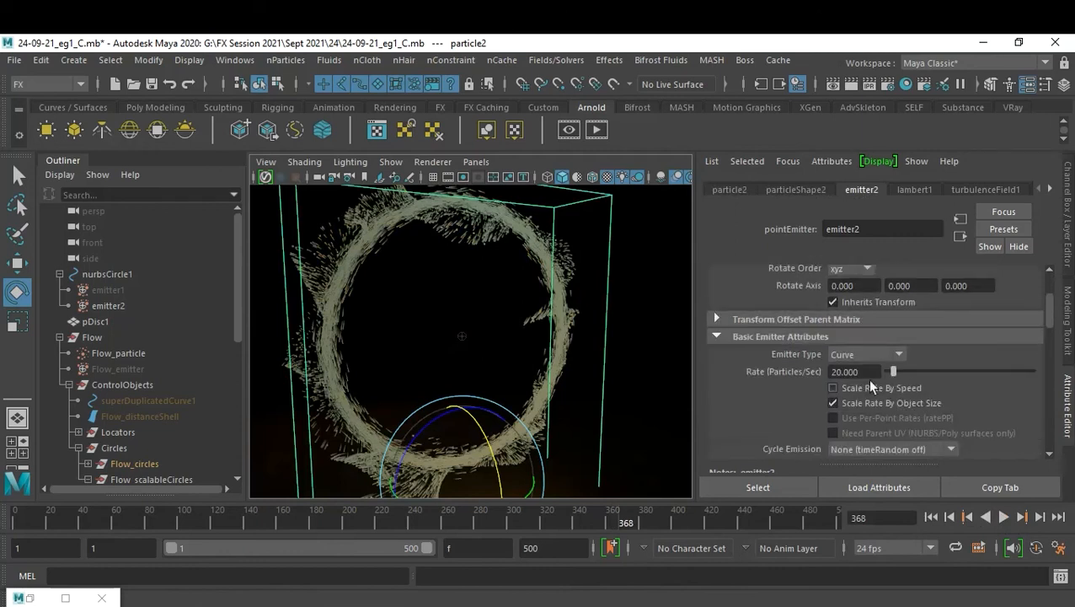
double_click(868, 370)
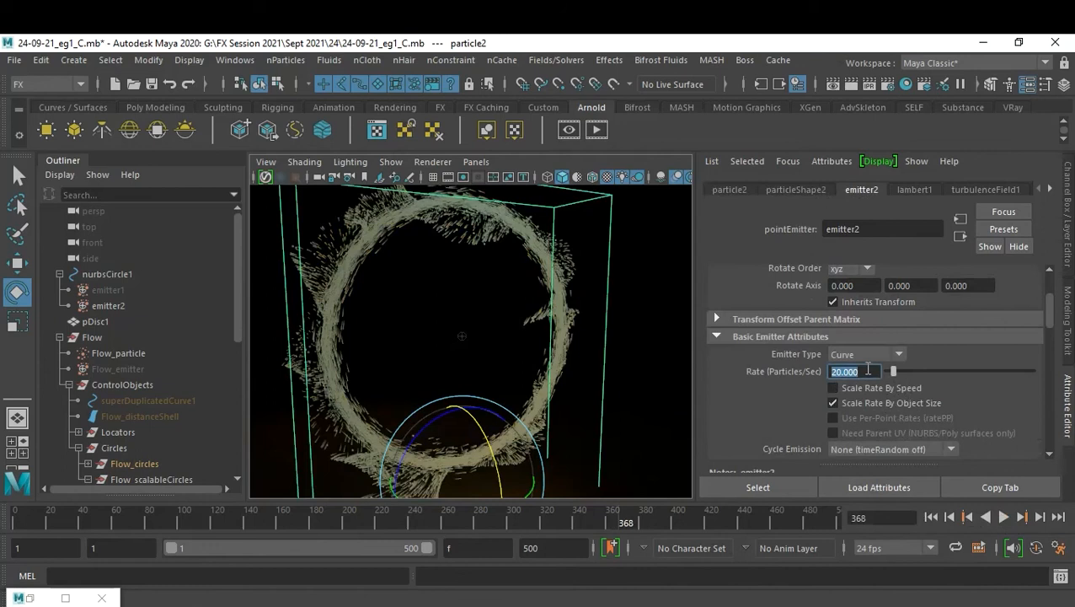
type("40")
key("Return")
scroll(925, 370, "up", 3)
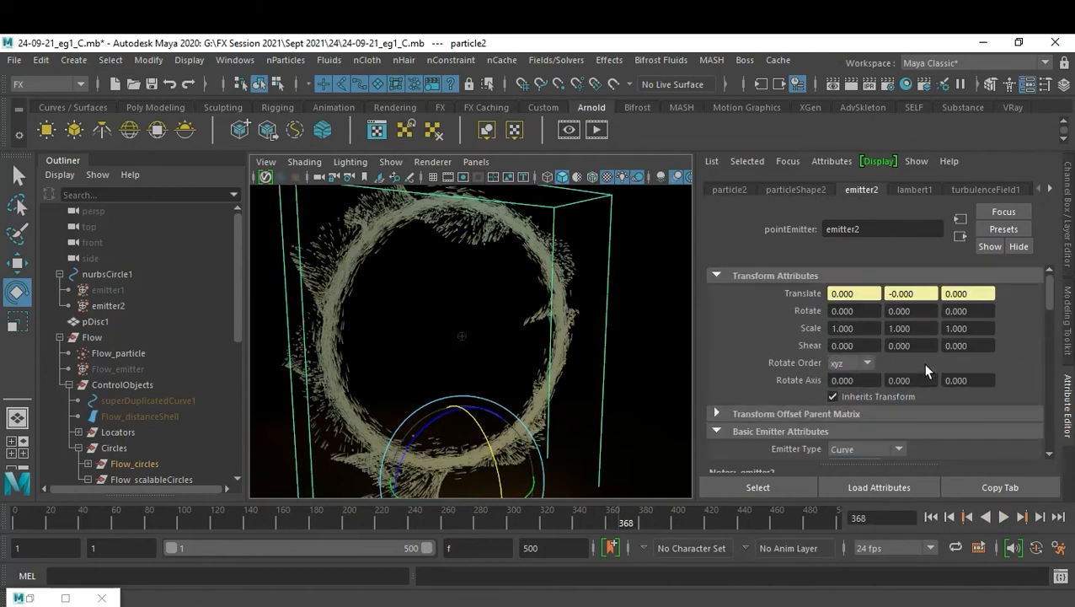
Set particleShape2's Lifespan Mode to Random range with a lifespan of 2 and a Lifespan Random of 0.5.
left_click(792, 190)
left_click(878, 291)
left_click(886, 341)
left_click(870, 309)
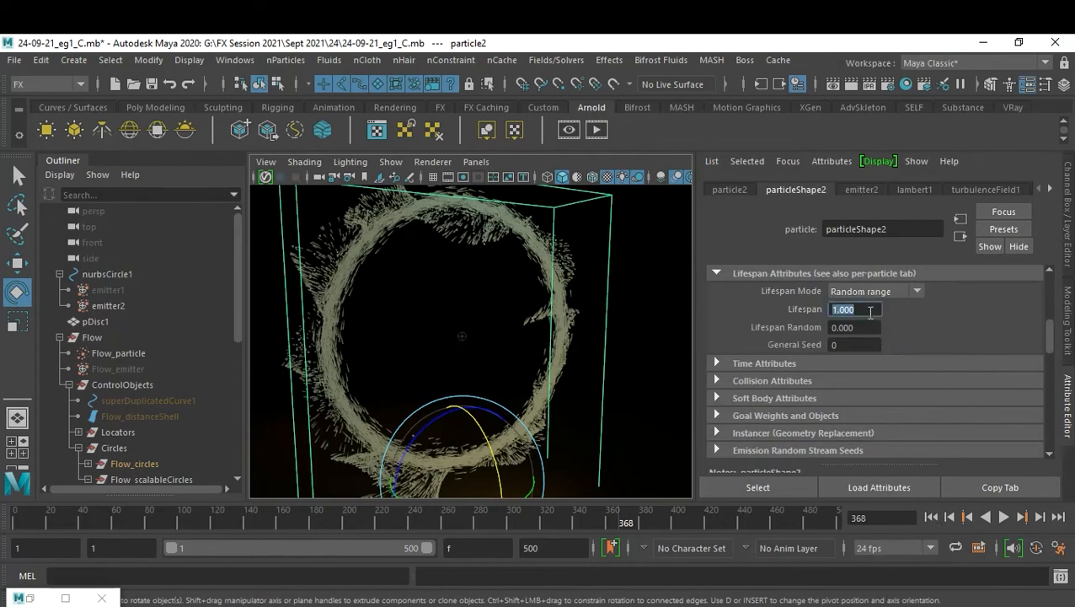
type("2")
left_click(869, 327)
type("0.5")
key("Return")
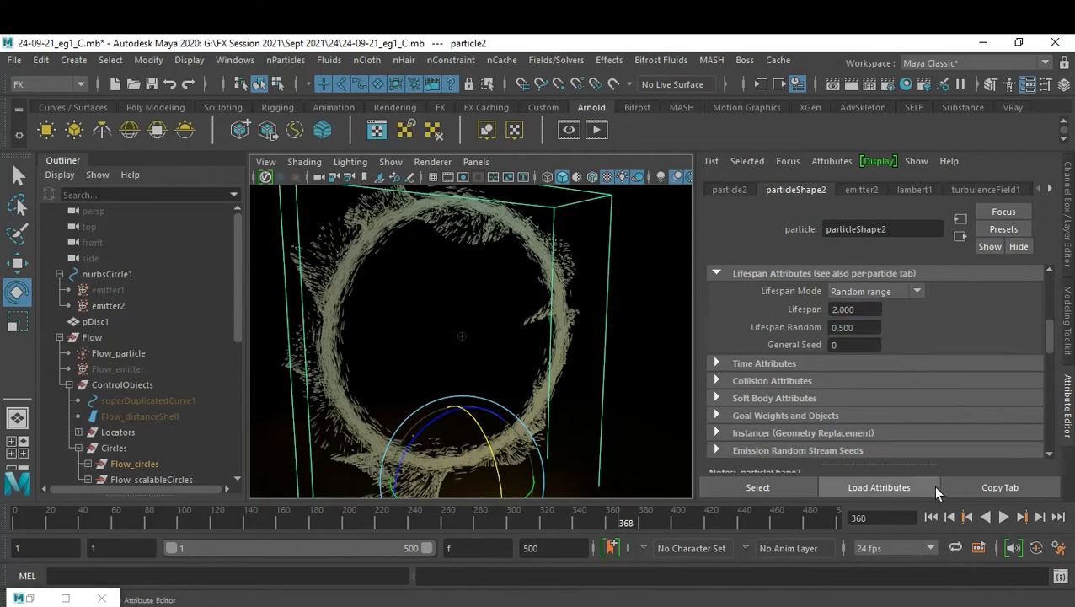
Replay the simulation from frame 1 to frame 349 to check the random lifespan and higher emission rate.
left_click(930, 517)
left_click(1003, 517)
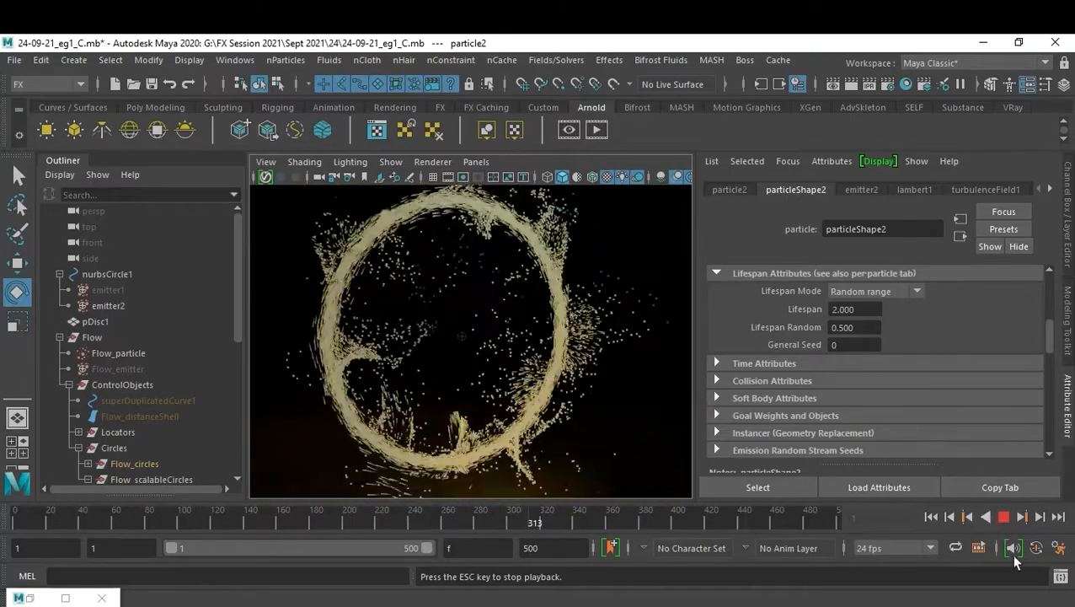
left_click(1003, 517)
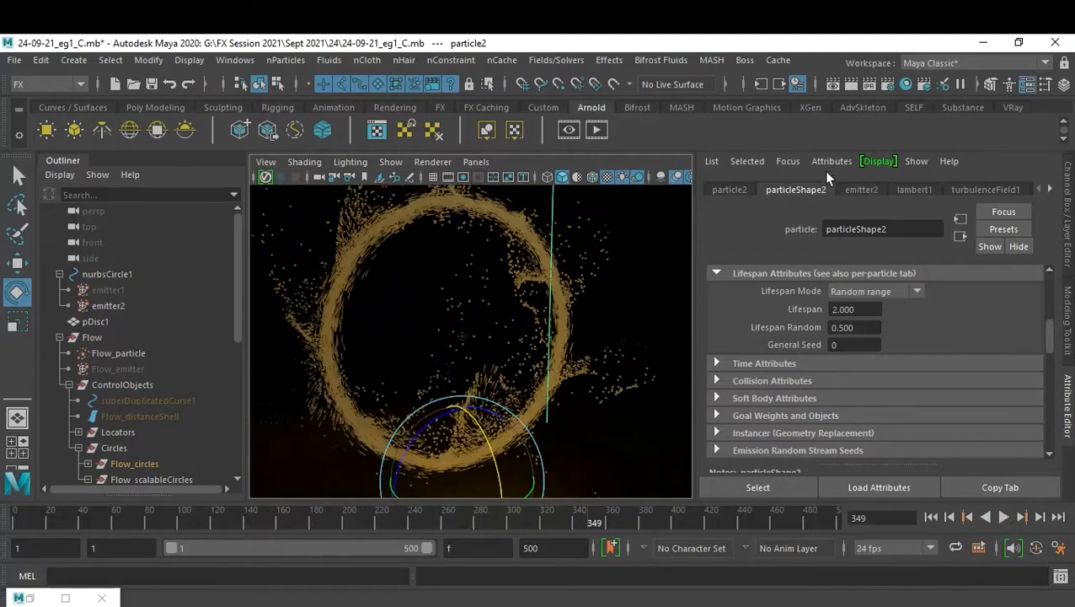
Reduce the render Point Size of particleShape2 to 1.
scroll(950, 363, "down", 3)
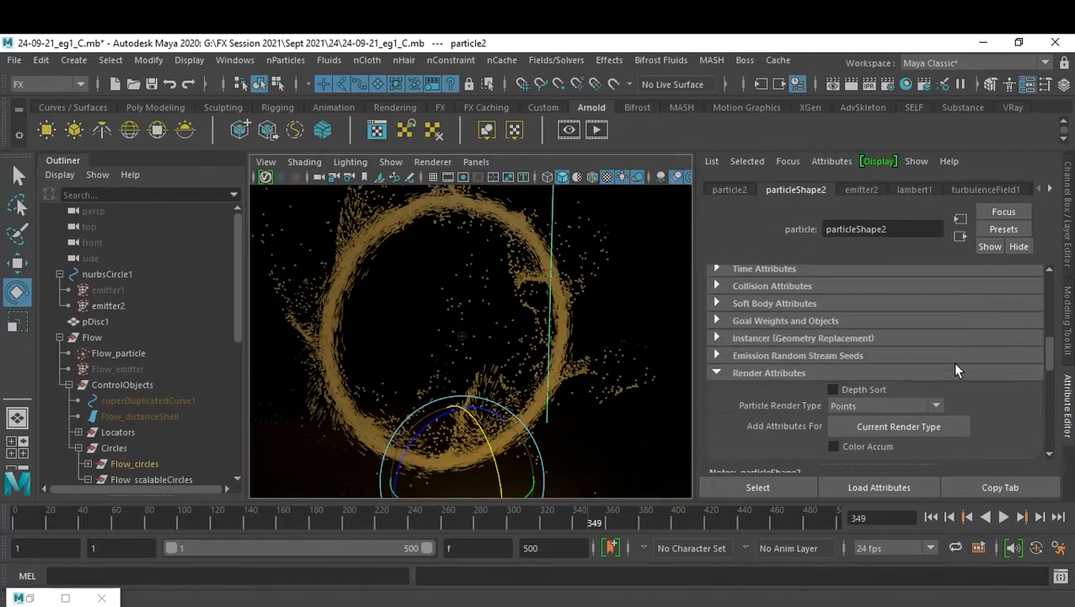
scroll(944, 375, "down", 1)
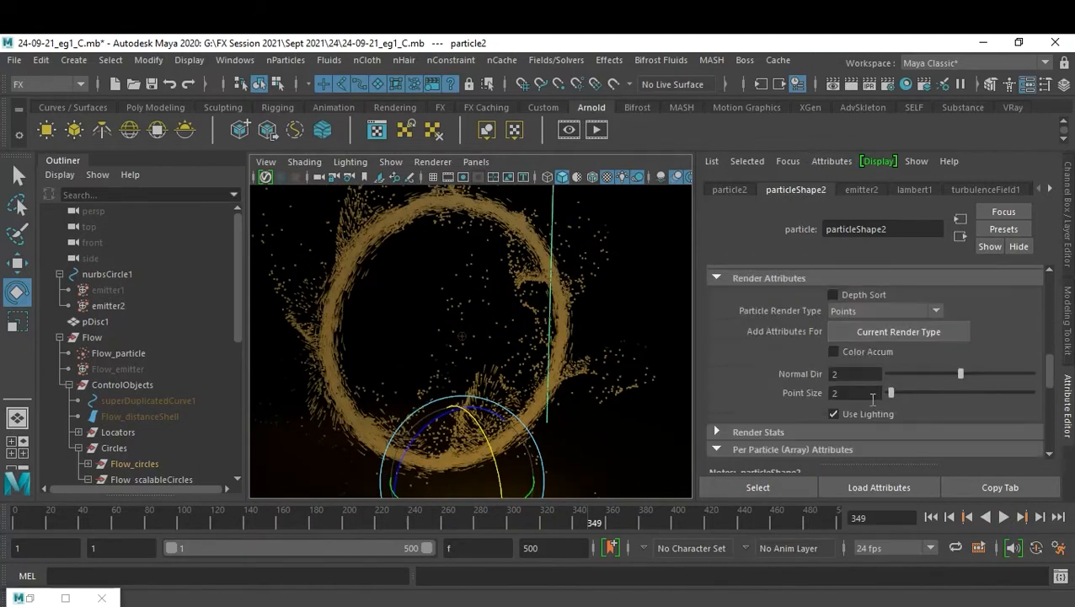
left_click_drag(889, 390, 886, 391)
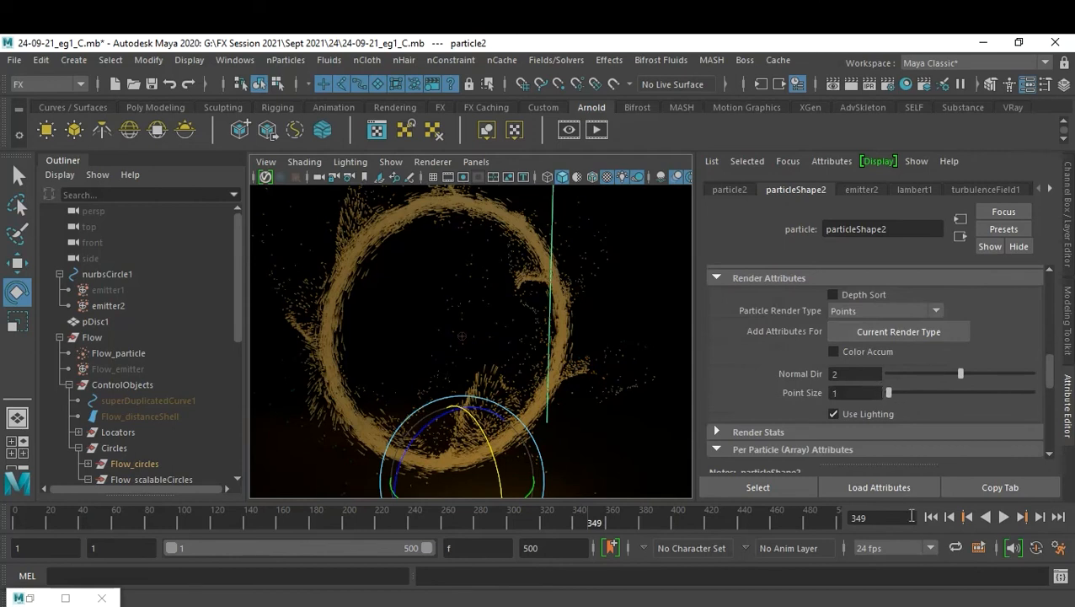
Replay the simulation from frame 1 through a loop to frame 145 to check the smaller particle points.
left_click(931, 517)
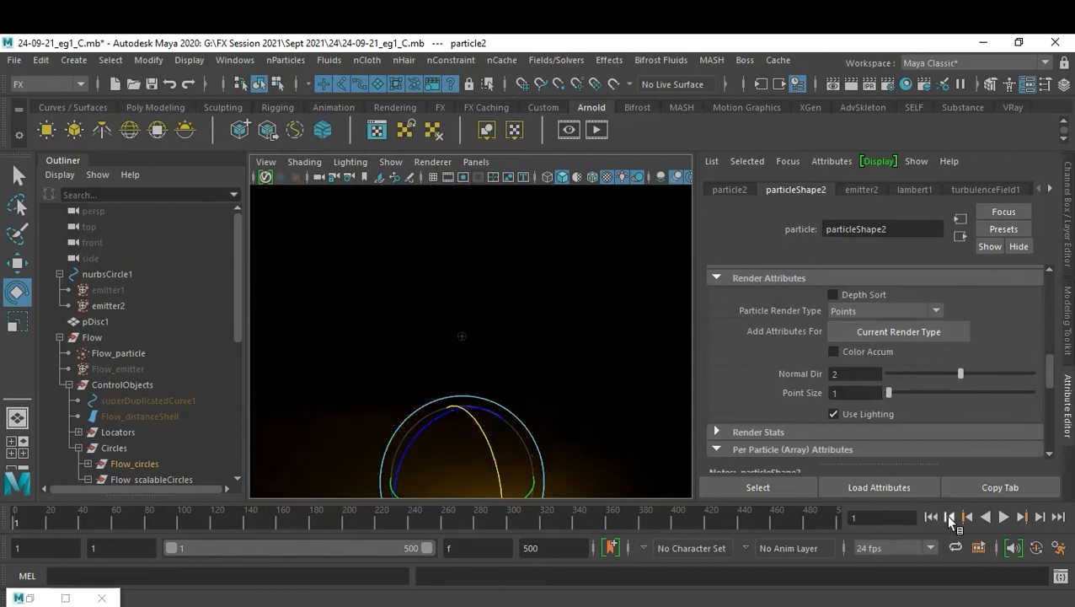
left_click(1003, 518)
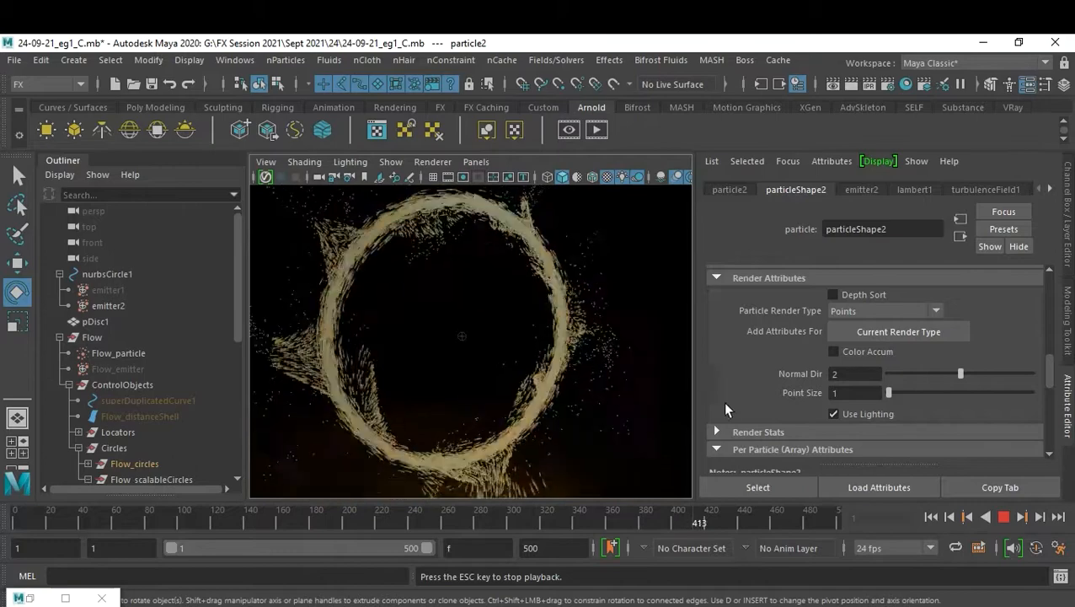
left_click(1003, 516)
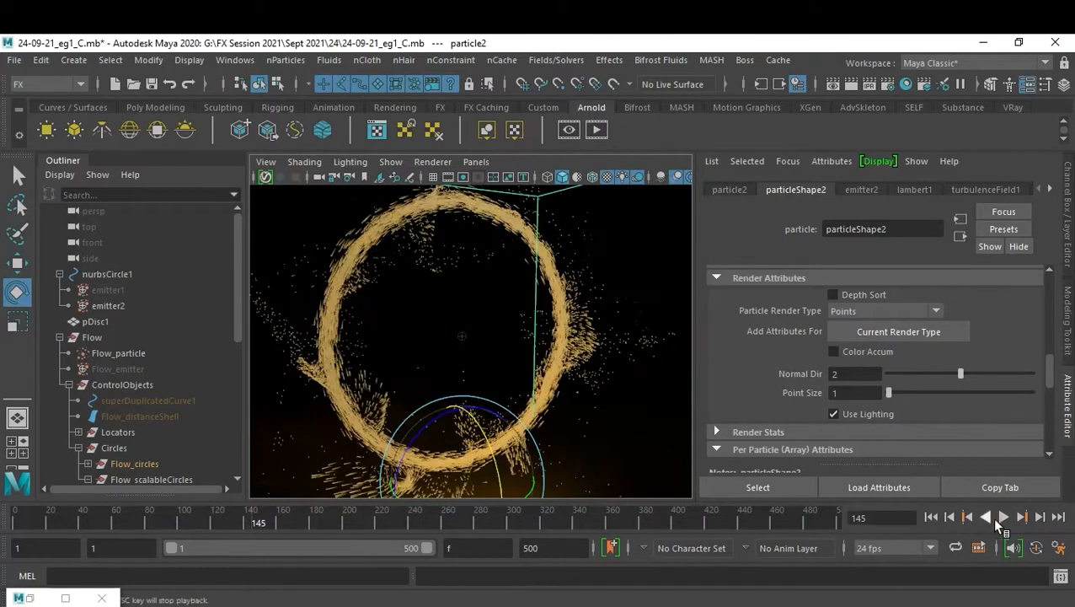
Save the scene, clear the selection and switch the viewport to the persp camera.
key("ctrl+s")
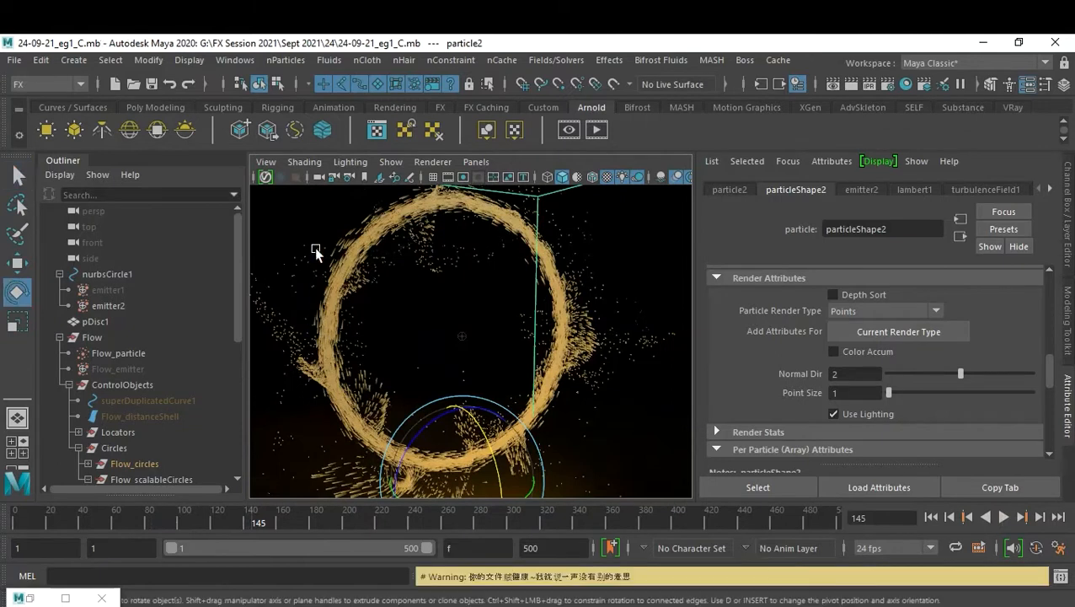
left_click(295, 221)
left_click(475, 163)
mouse_move(547, 178)
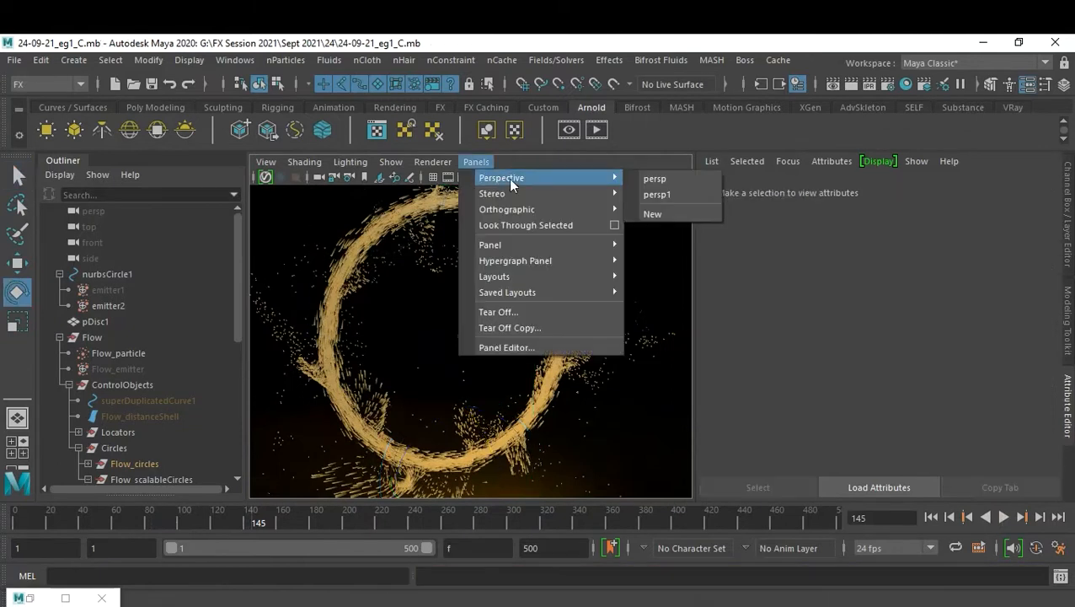
left_click(681, 178)
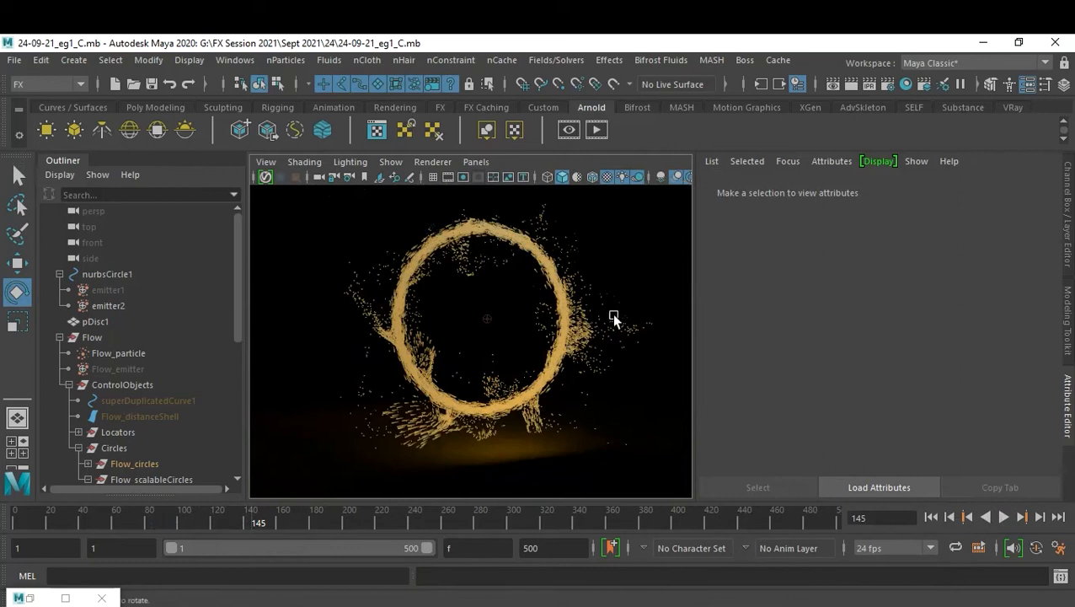
Replay the simulation from frame 1 to frame 260 through the persp camera to check the whole effect.
left_click(932, 516)
left_click(1004, 517)
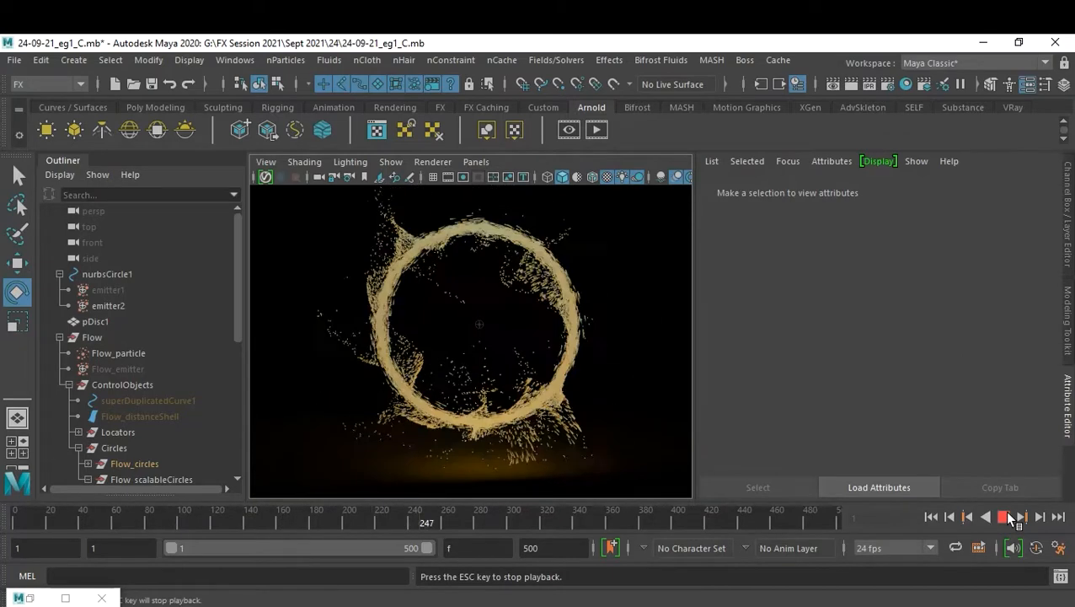
left_click(1006, 514)
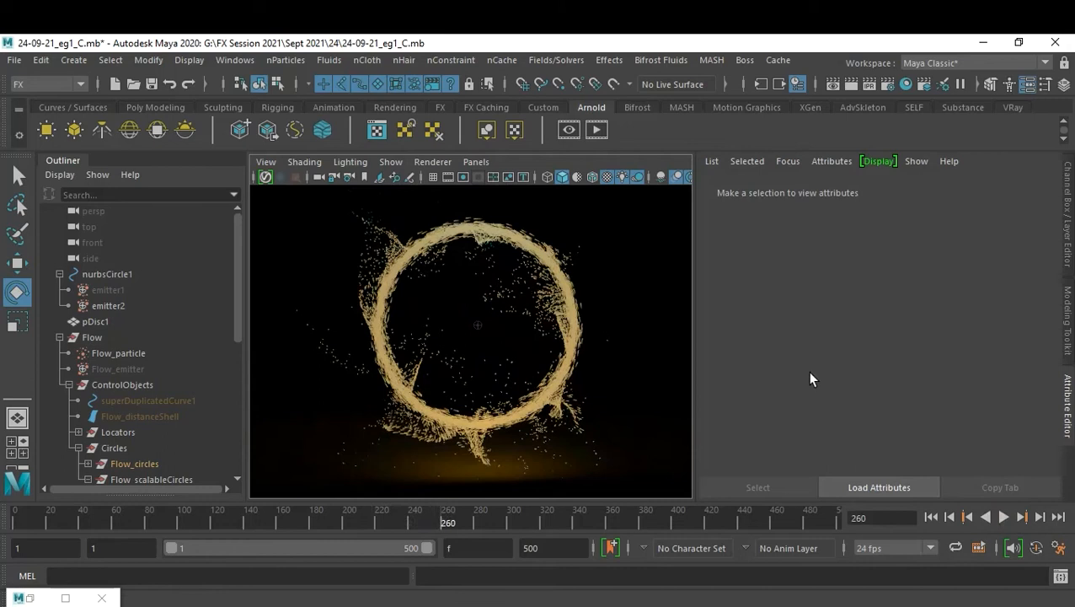
Hide emitter2 at the centre of the ring and save the scene.
left_click(482, 327)
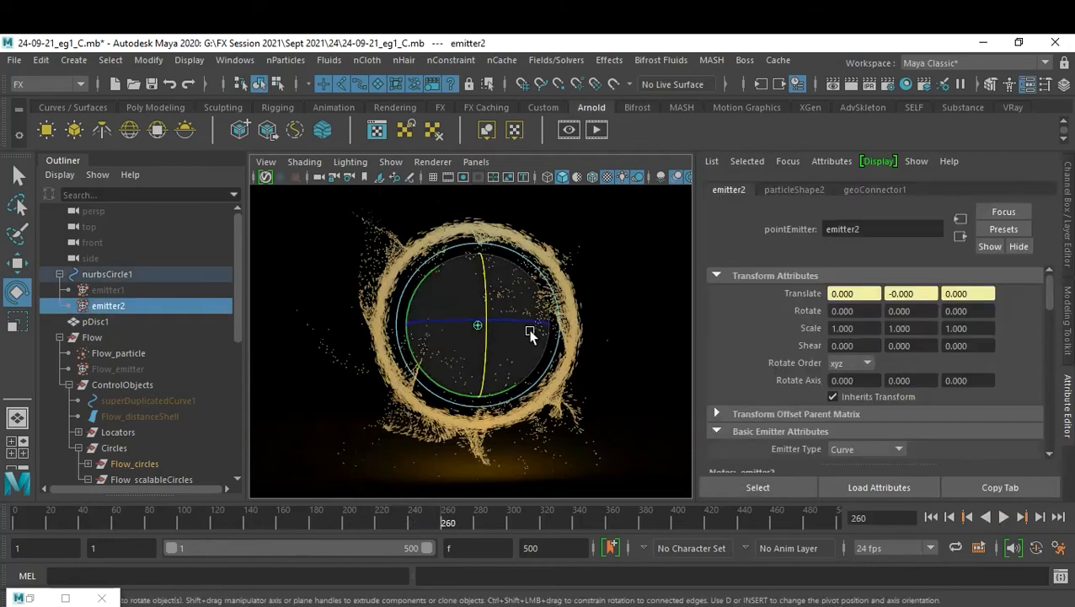
key("ctrl+h")
key("ctrl+s")
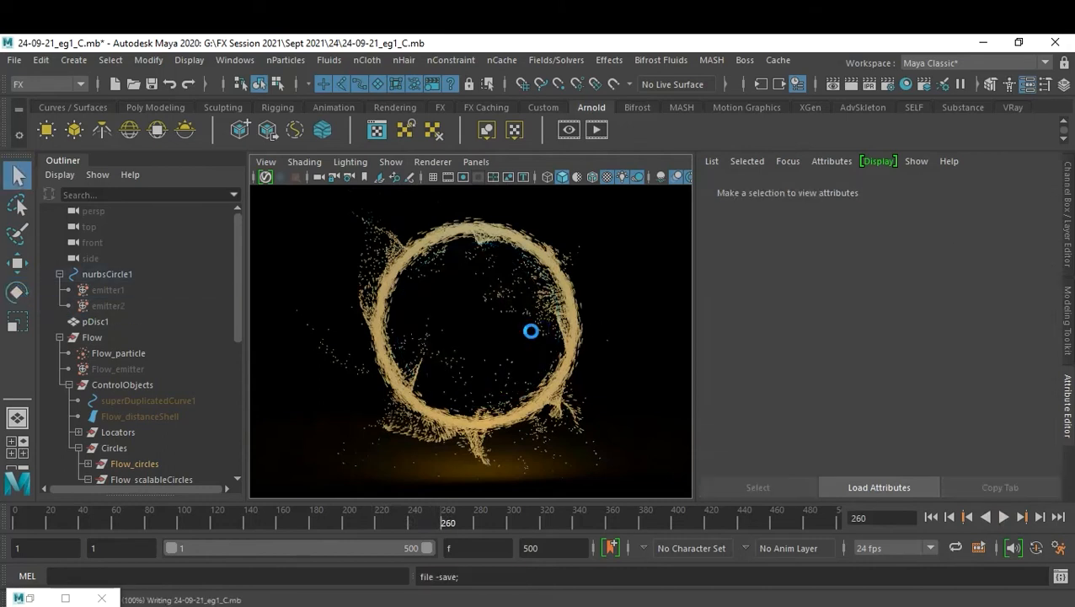
Save a copy of the scene as 24-09-21_eg1_D in the same folder.
key("ctrl+shift+s")
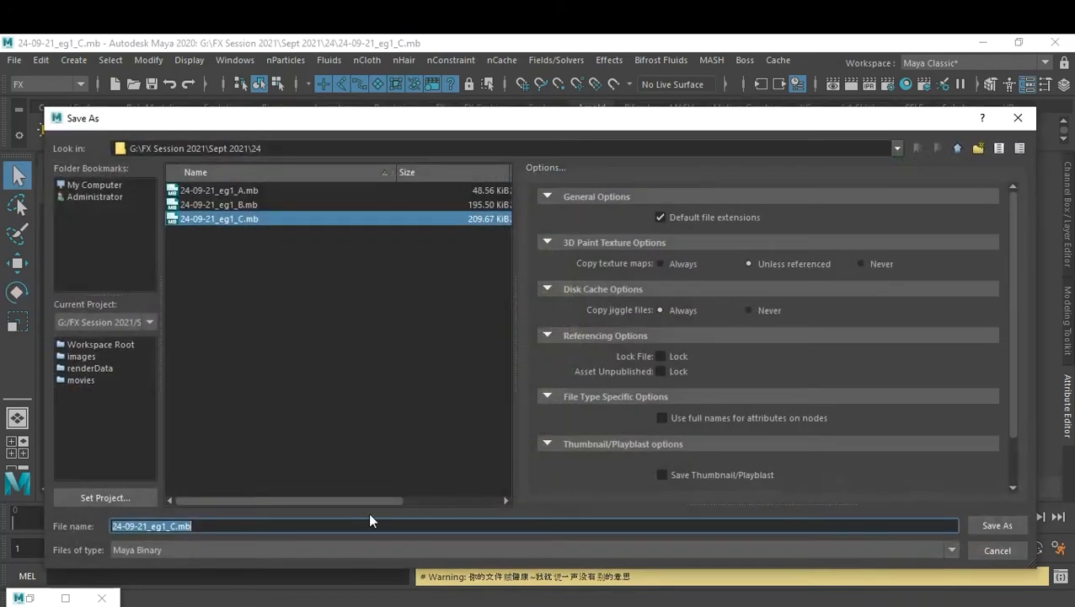
left_click_drag(171, 526, 222, 533)
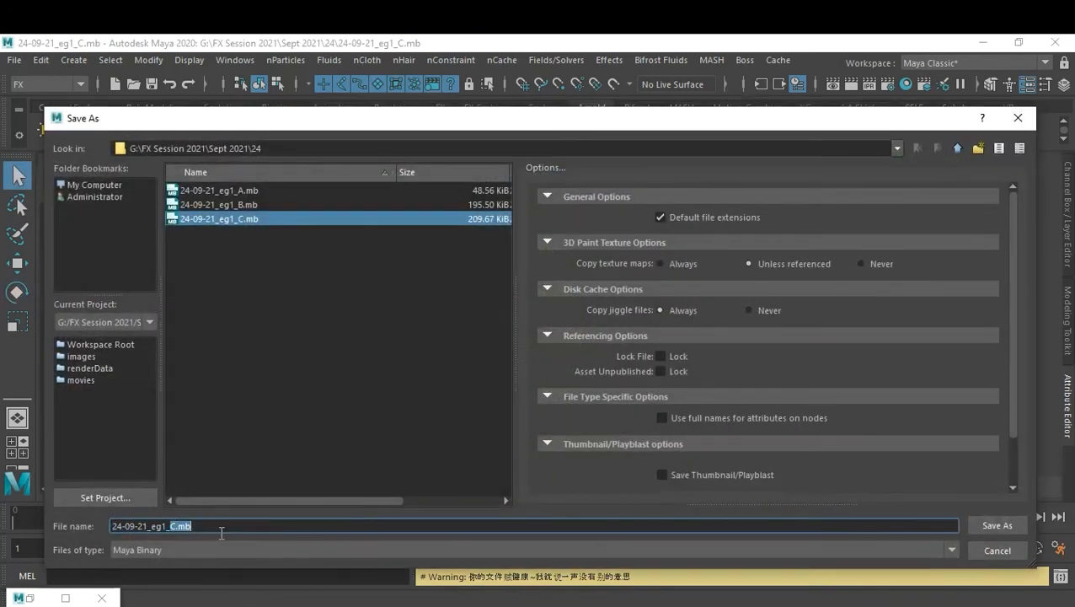
type("D")
key("Return")
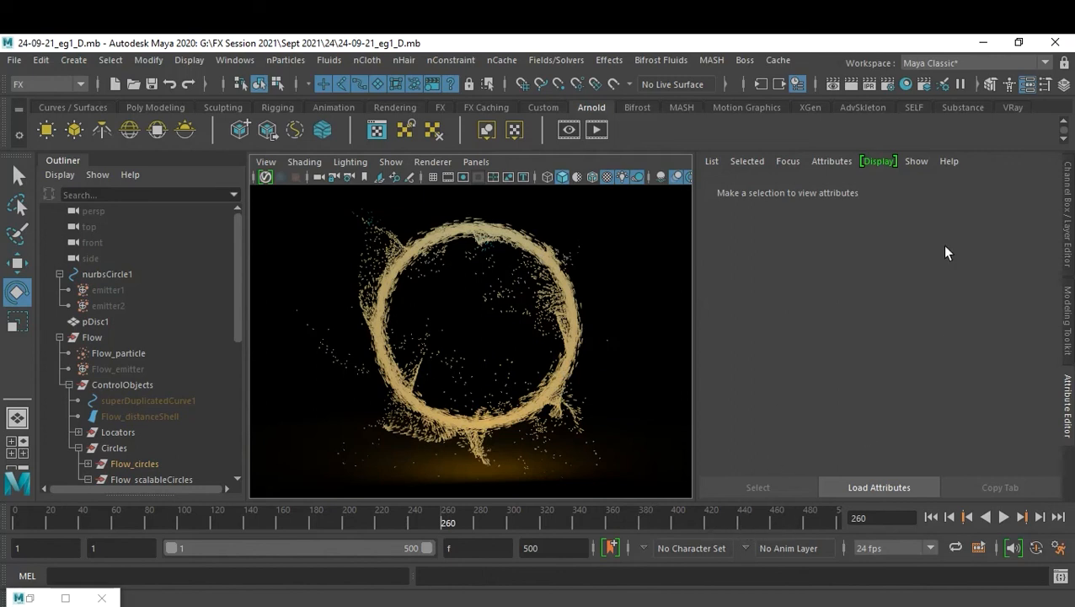
Set the render image size to the HD_1080 preset with a resolution of 300 pixels/inch, then put the render settings away.
left_click(893, 84)
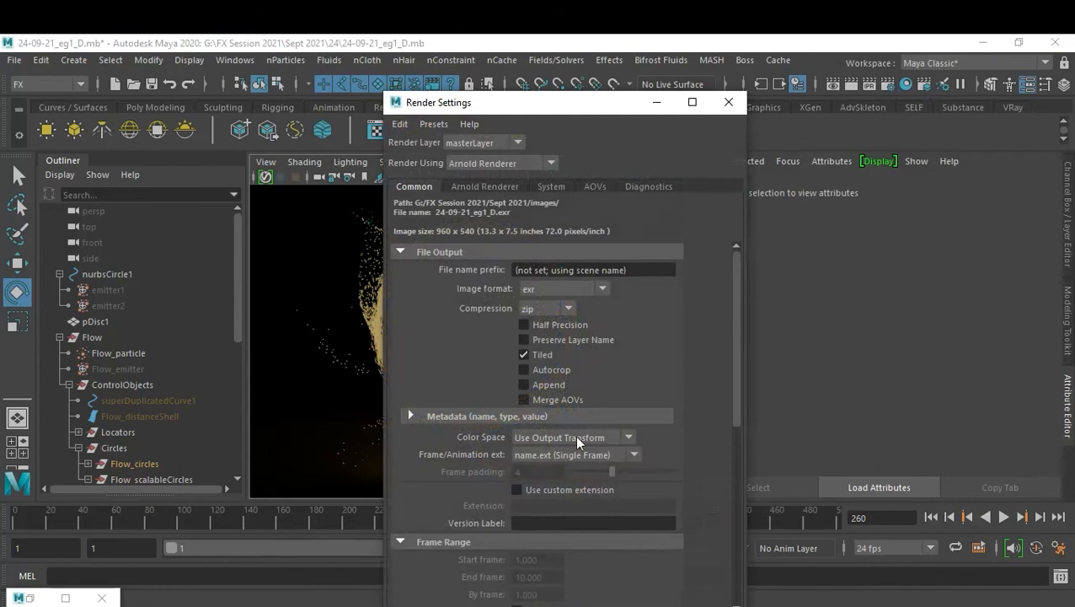
scroll(524, 388, "down", 6)
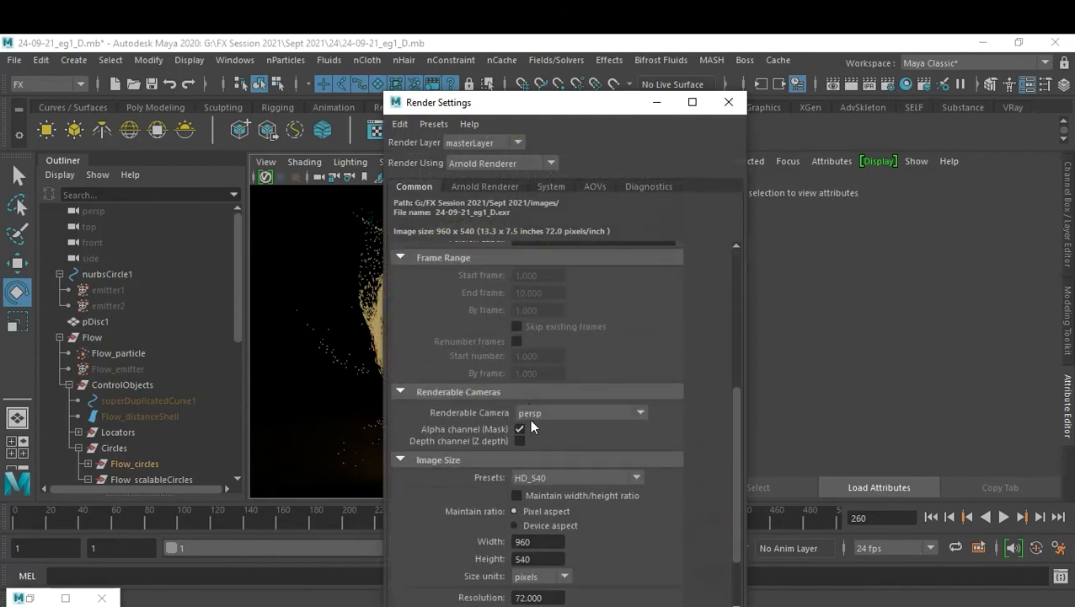
left_click(572, 476)
scroll(565, 424, "down", 1)
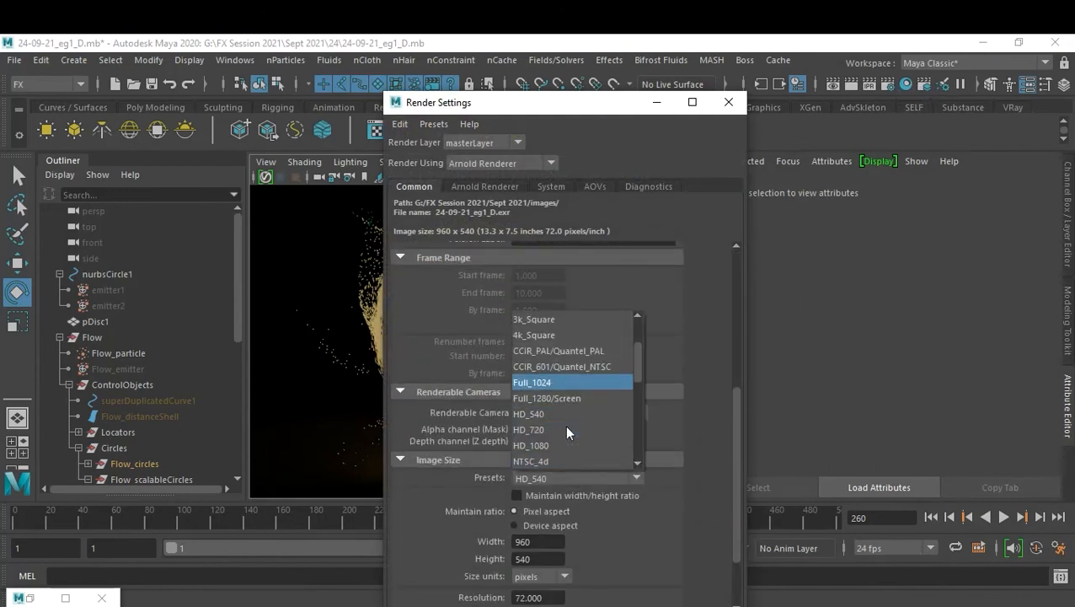
left_click(563, 447)
left_click(552, 598)
type("32")
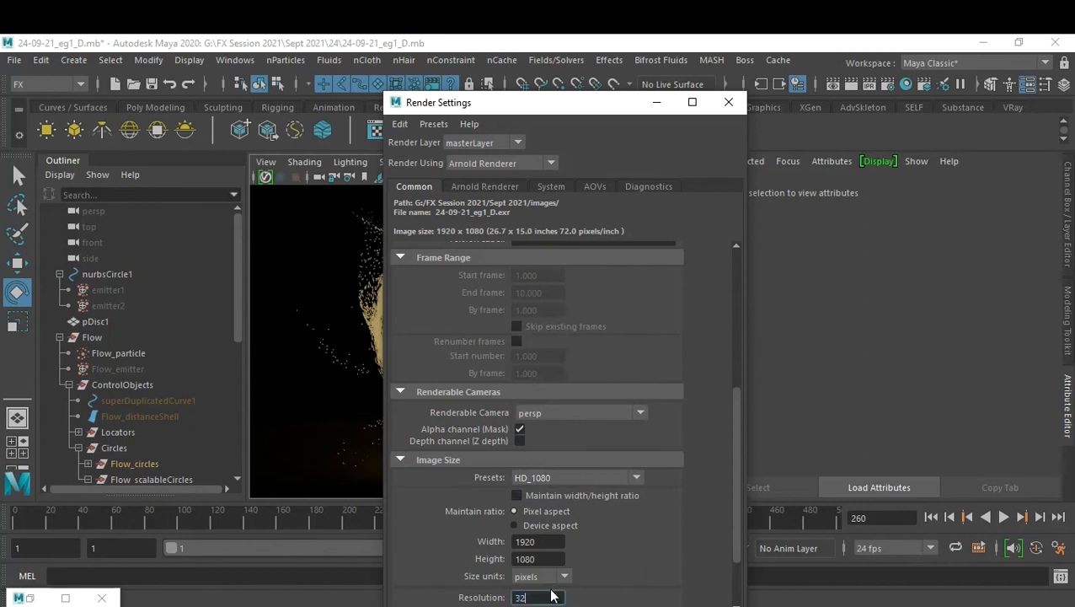
type("00")
key("Return")
scroll(637, 529, "down", 2)
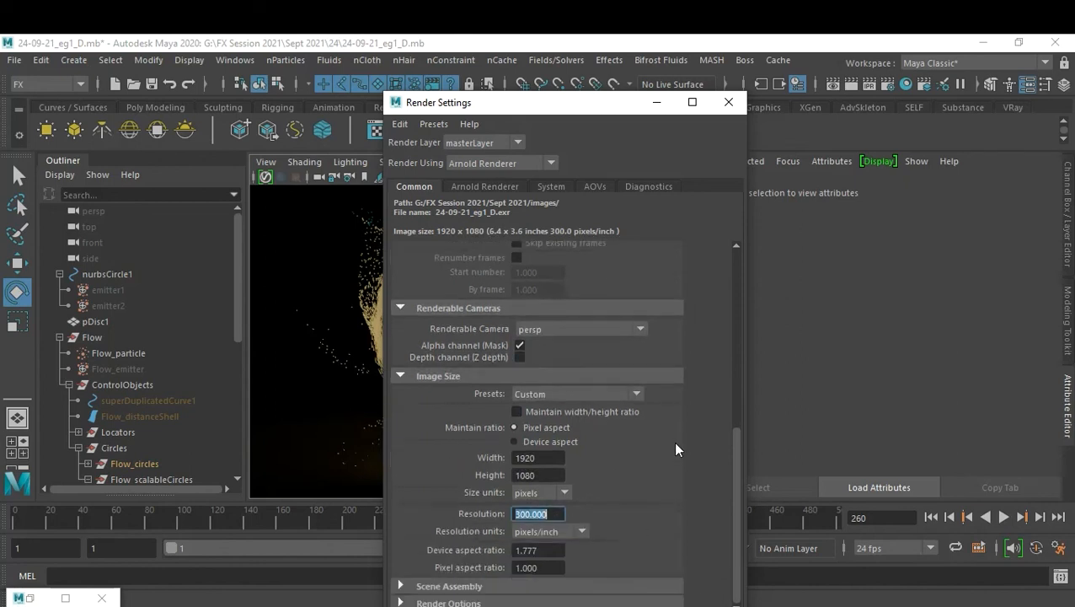
left_click(728, 102)
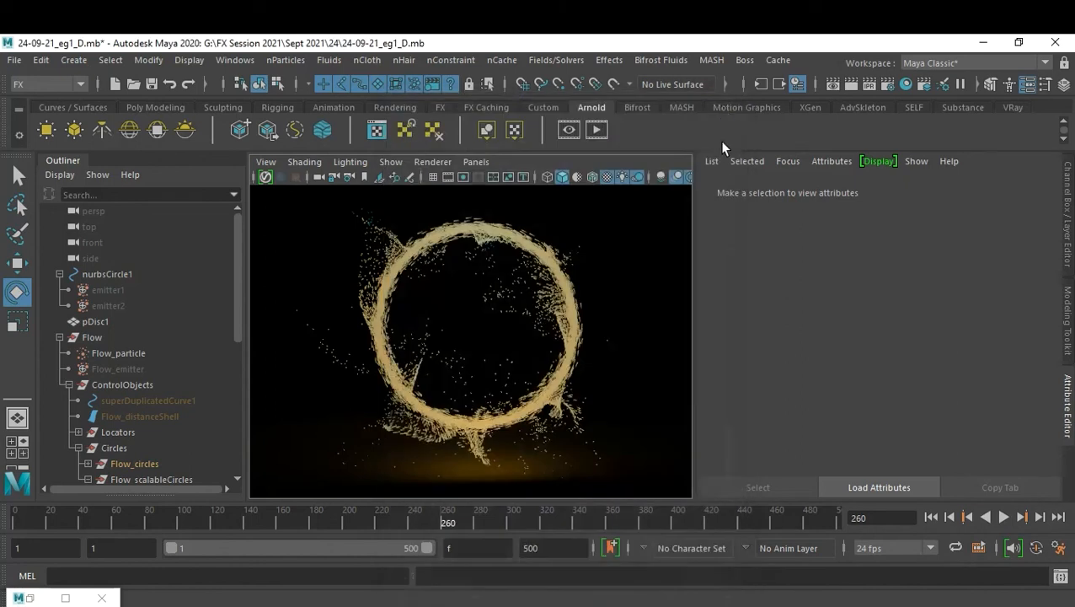
Open the Playblast options and set the movie file to eg1 in the Sept 2021\24 folder.
right_click(722, 514)
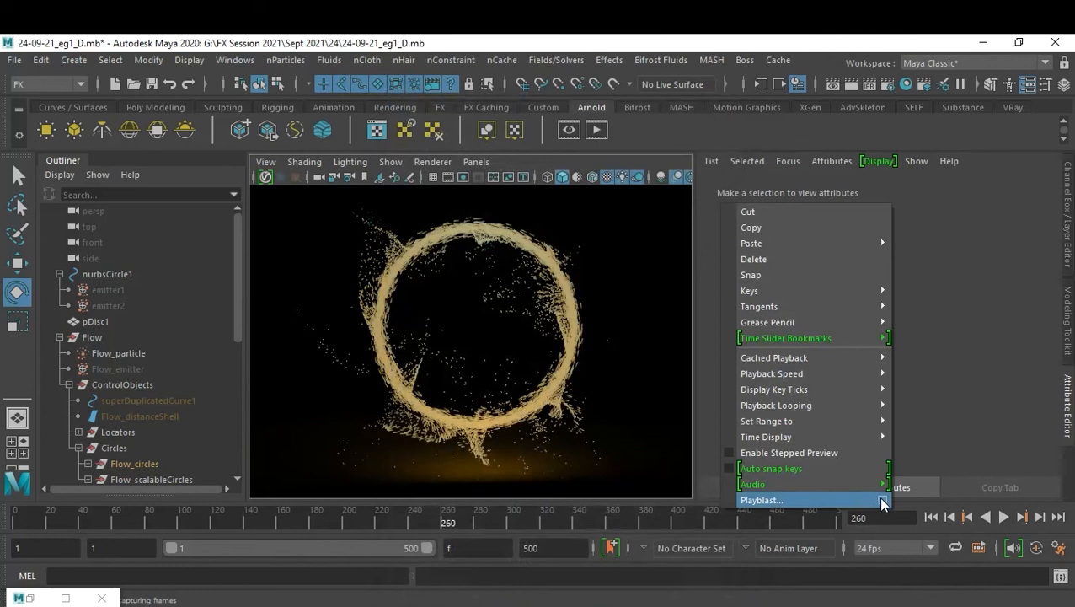
left_click(880, 499)
left_click(613, 515)
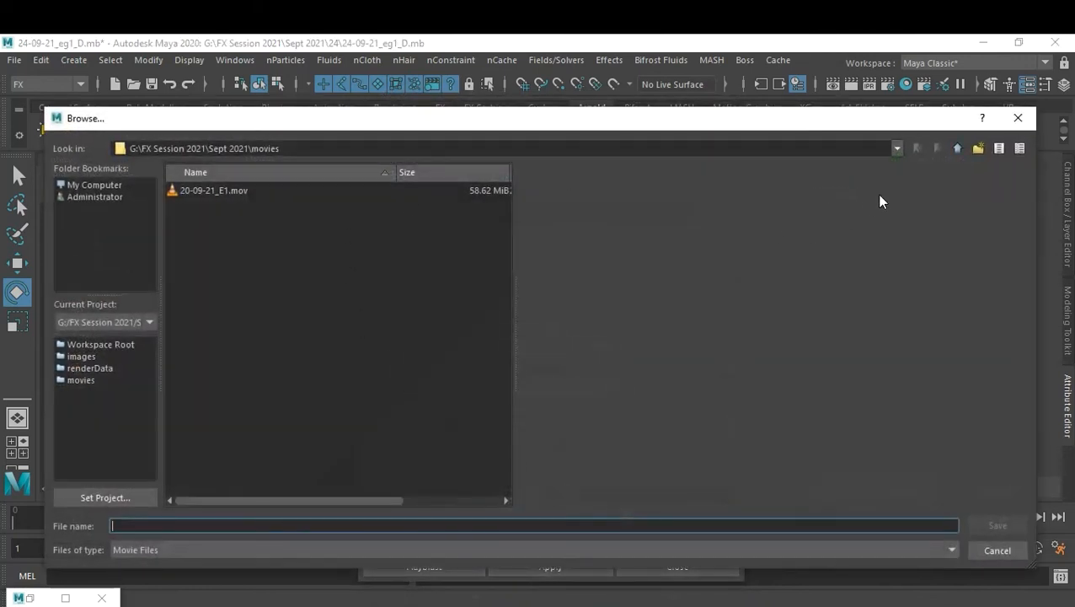
left_click(955, 149)
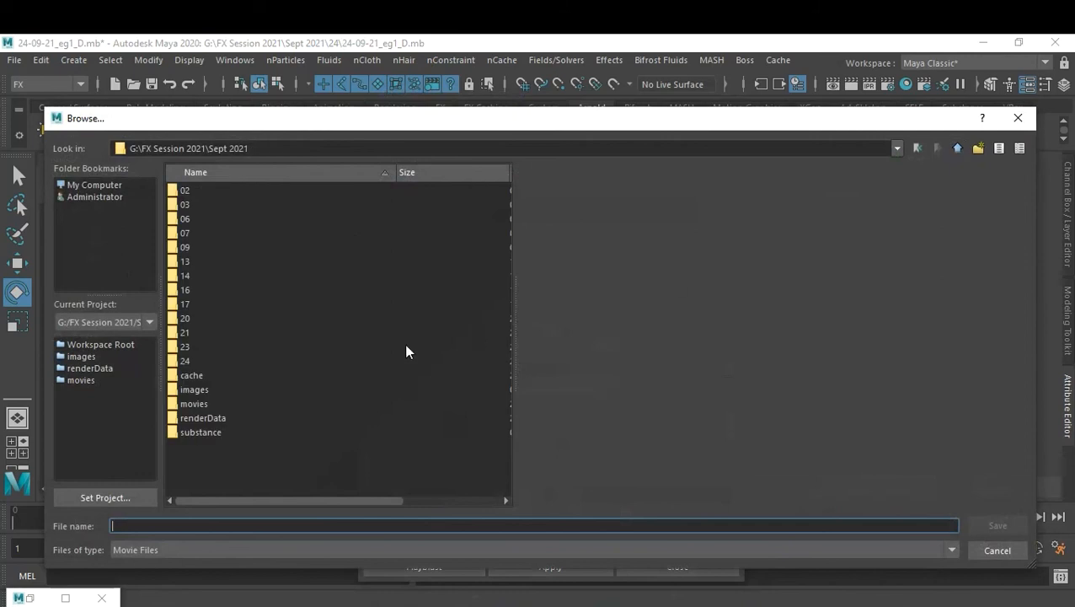
double_click(185, 361)
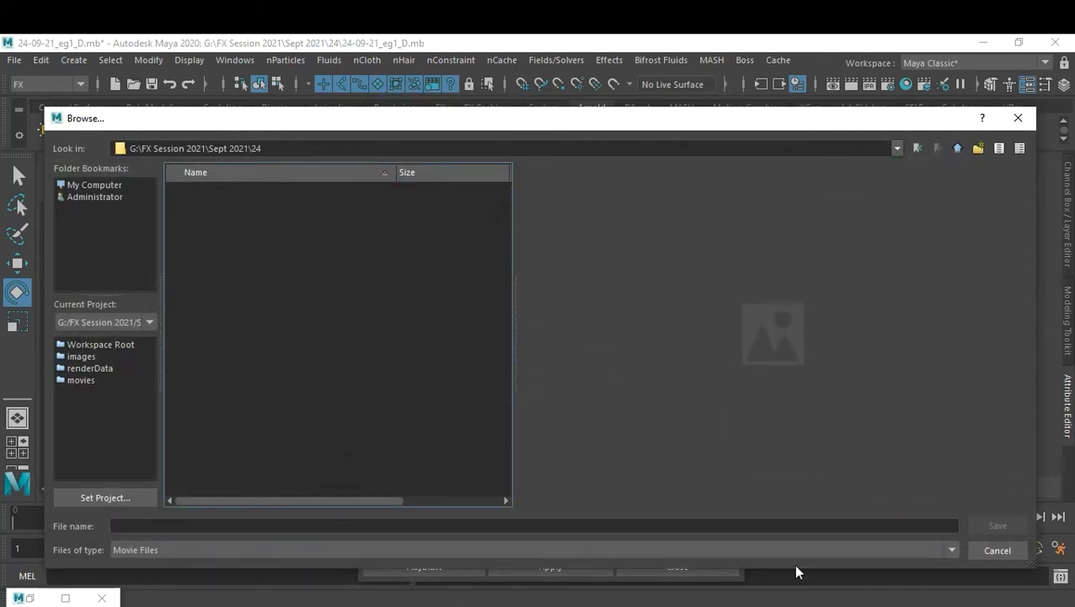
left_click(481, 527)
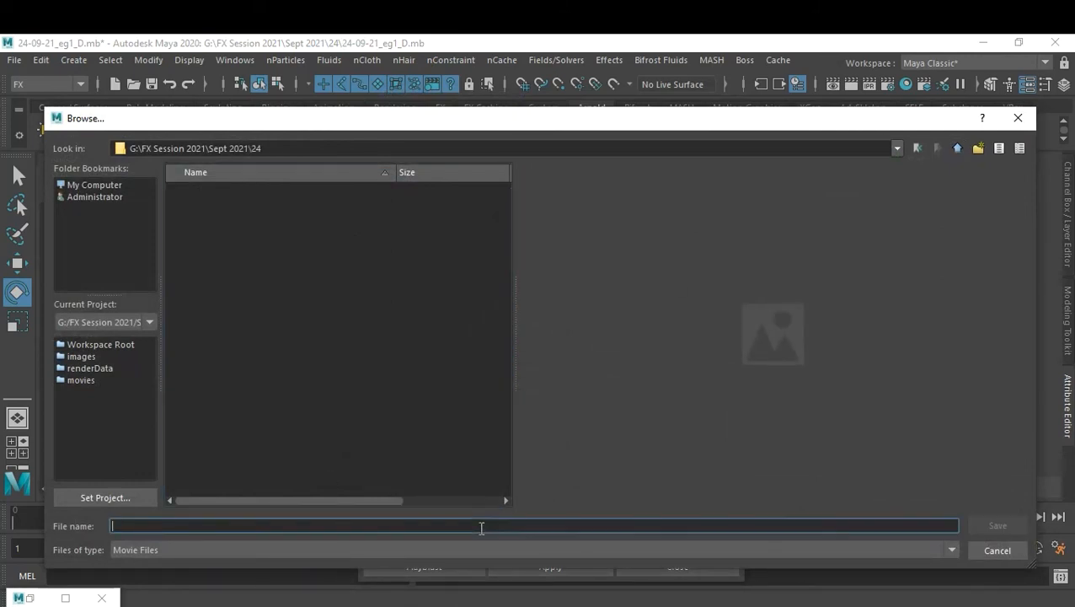
type("eg1")
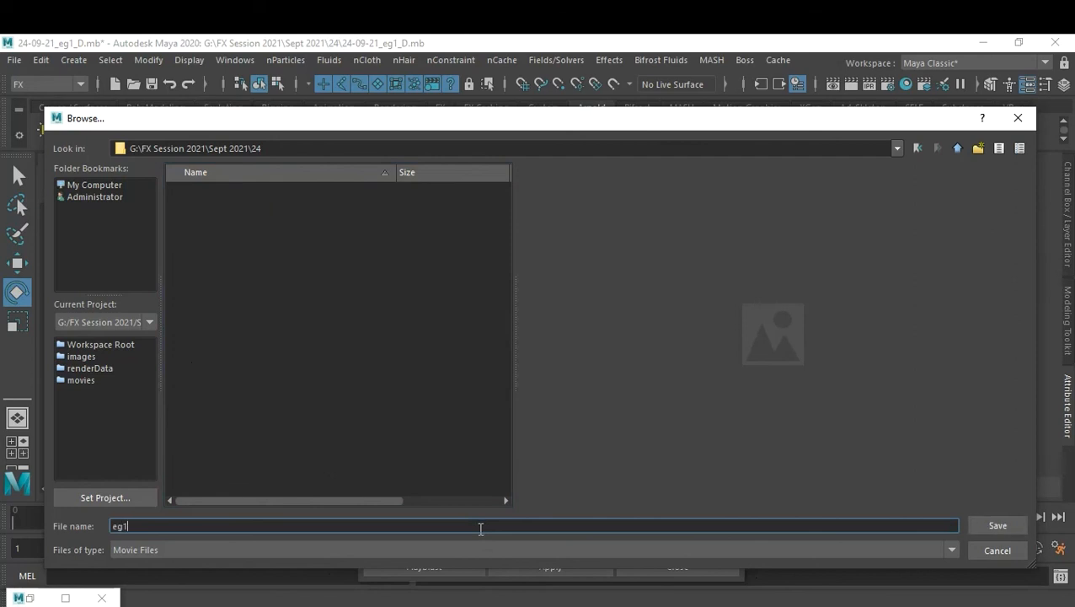
key("Return")
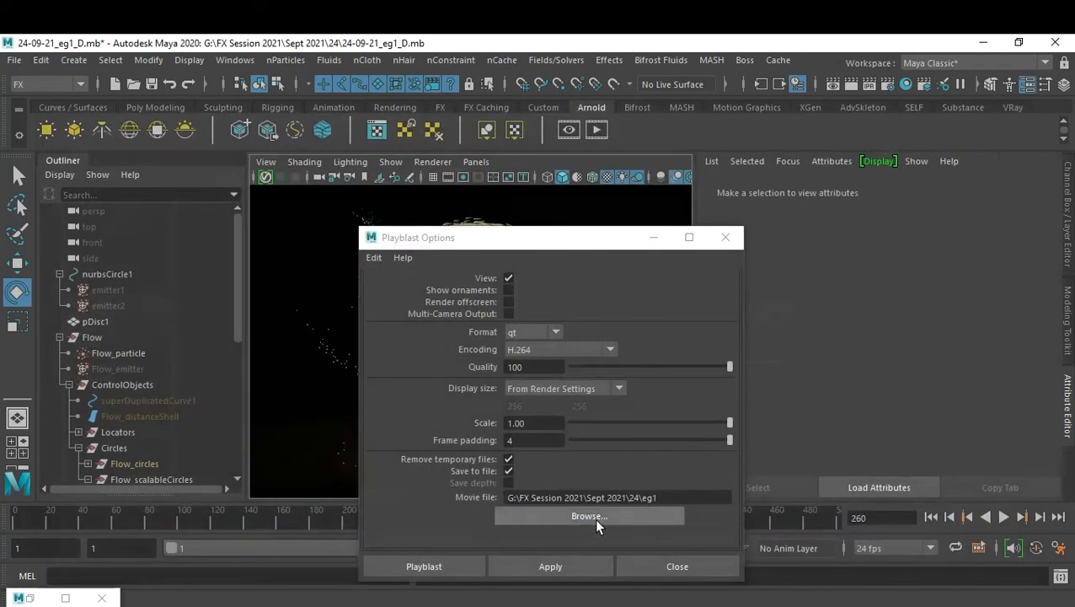